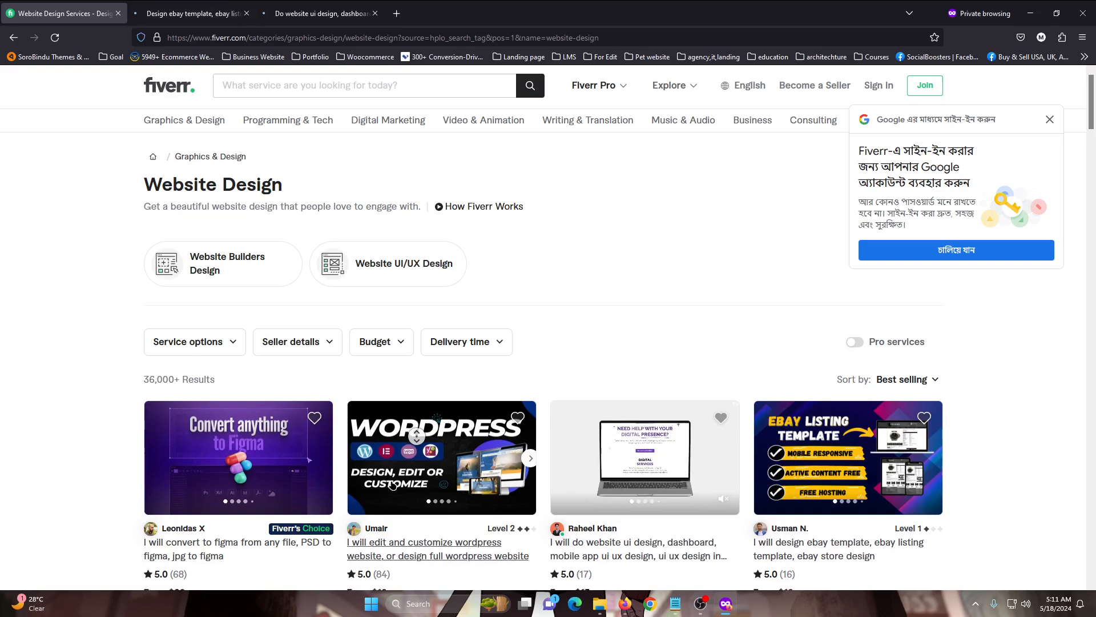
Open the landing page and website UI UX design gig separately, close the eBay template gig, and show the website UI design gig
scroll(416, 367, down, 7)
middle_click(404, 310)
click(208, 4)
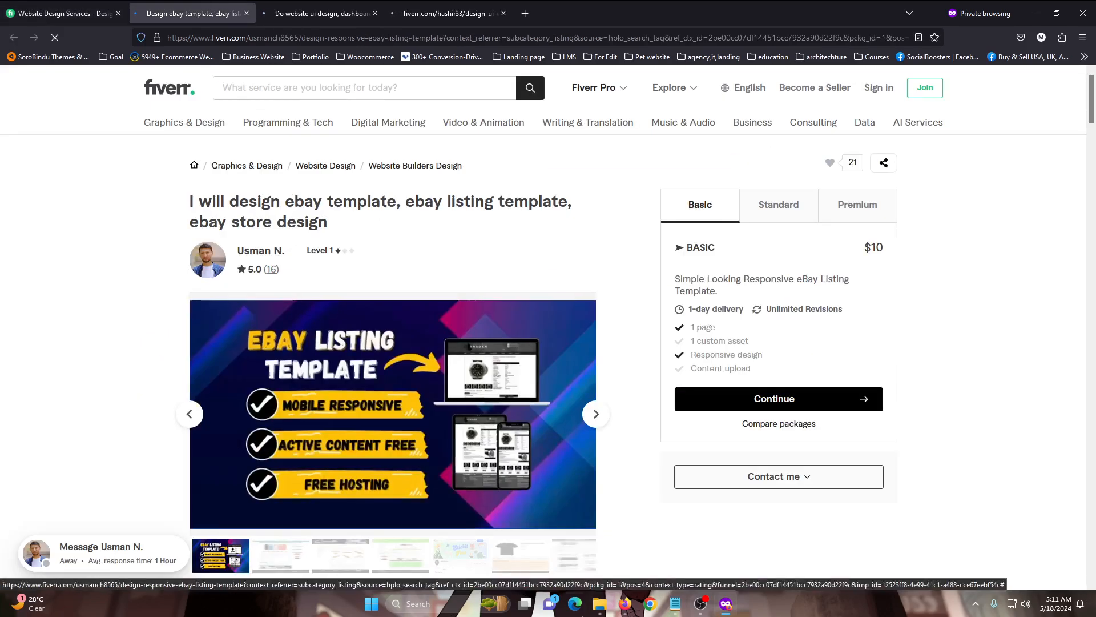
click(322, 7)
click(479, 5)
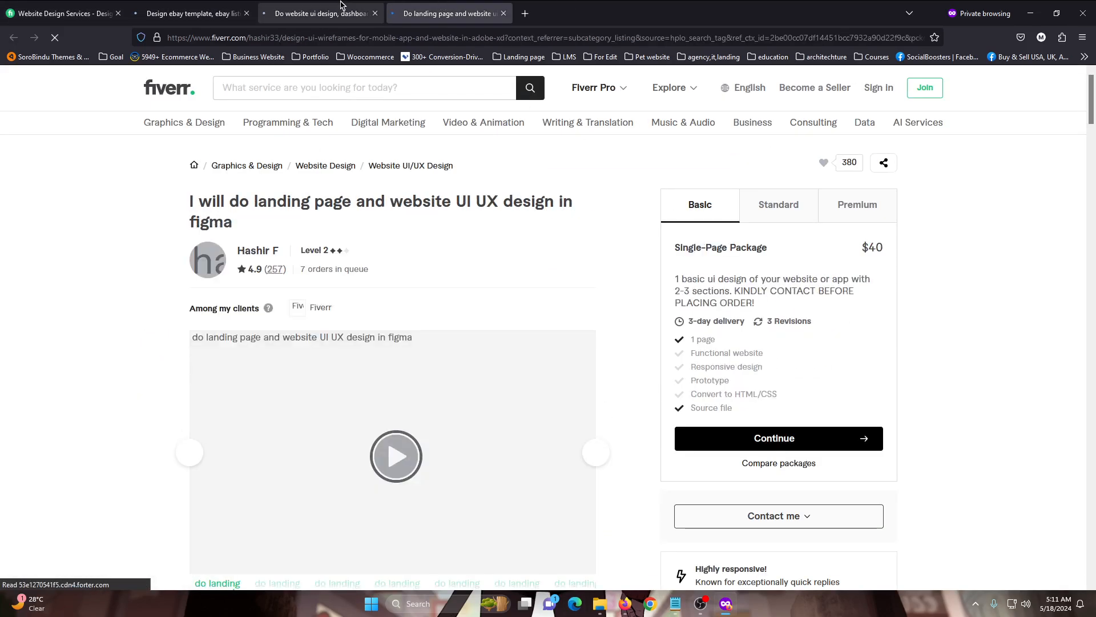
click(346, 6)
click(248, 10)
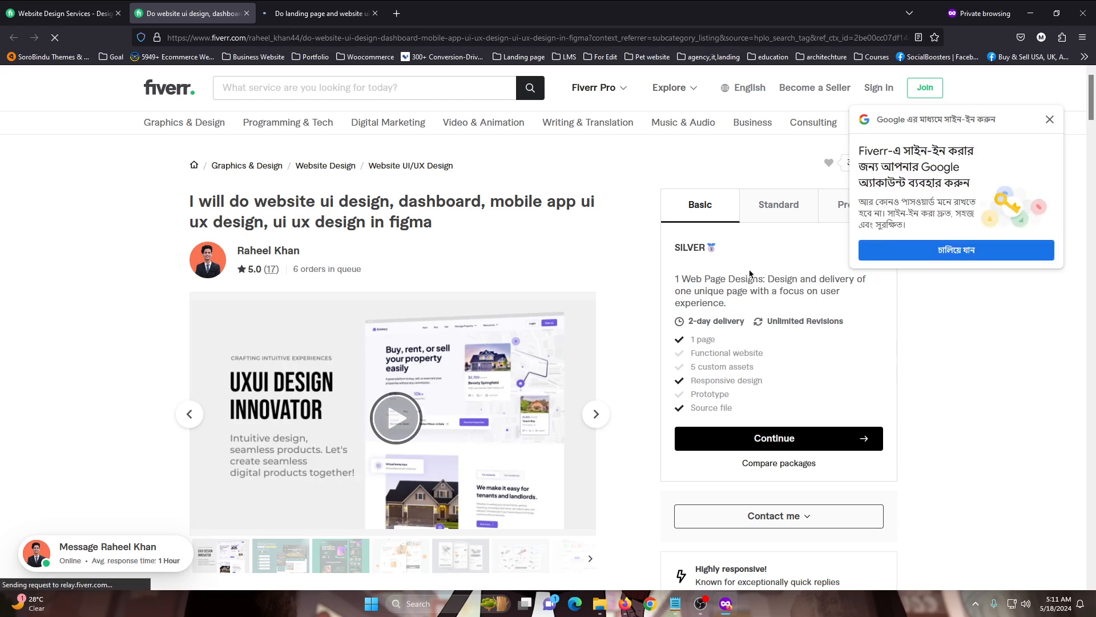
Dismiss the Google sign-in prompt on the website UI design gig page
click(1050, 119)
scroll(778, 179, down, 2)
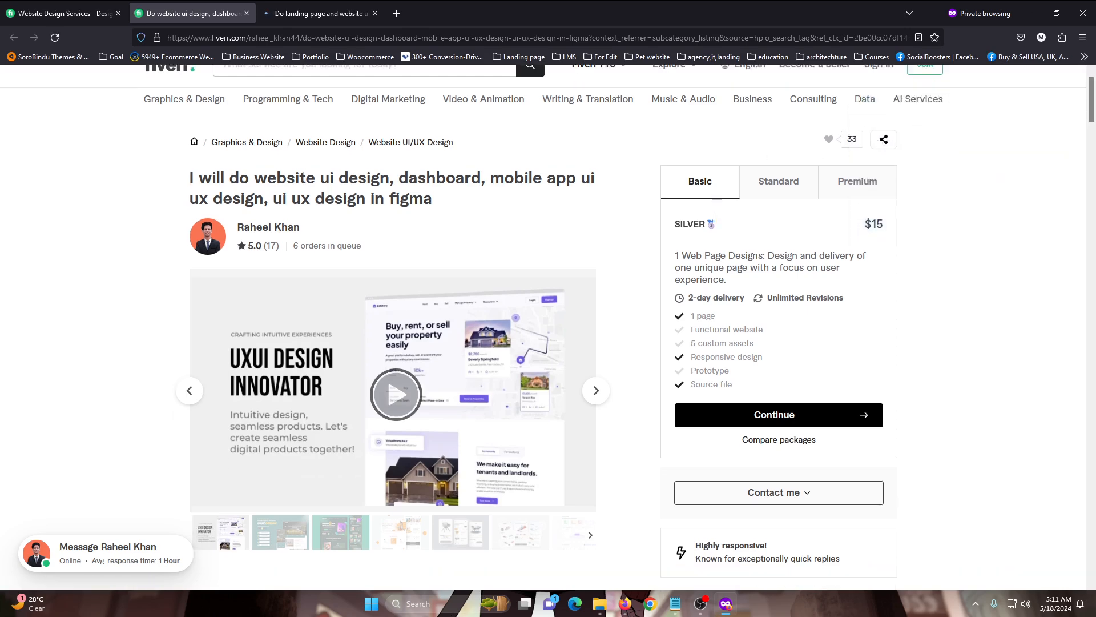
scroll(778, 179, up, 2)
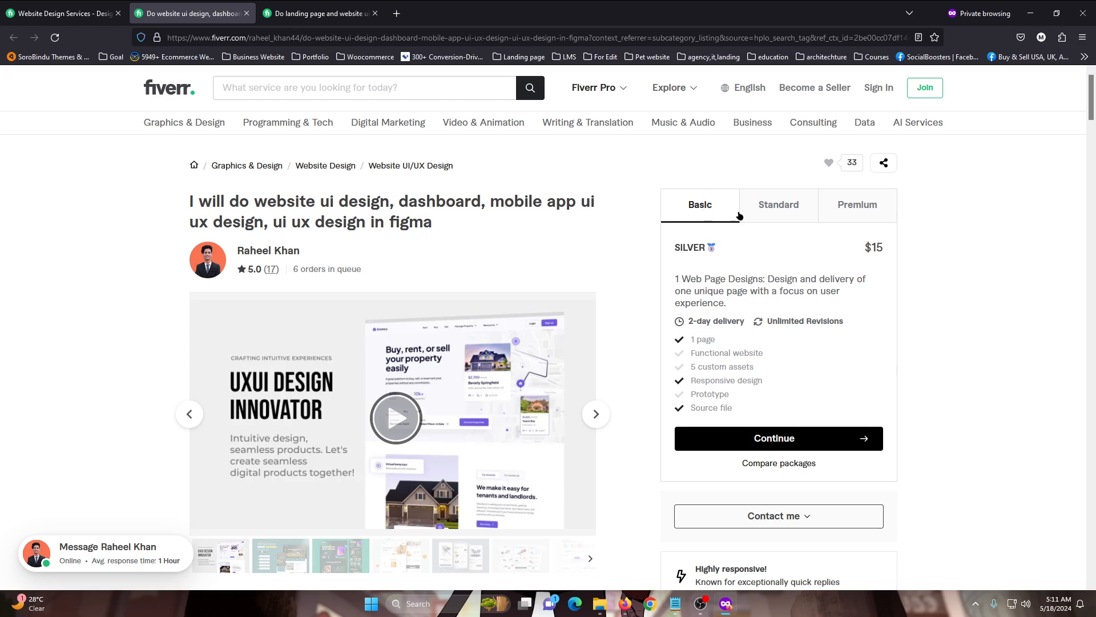
Compare the Basic, Standard and Premium packages of the website UI design gig
click(778, 204)
click(856, 203)
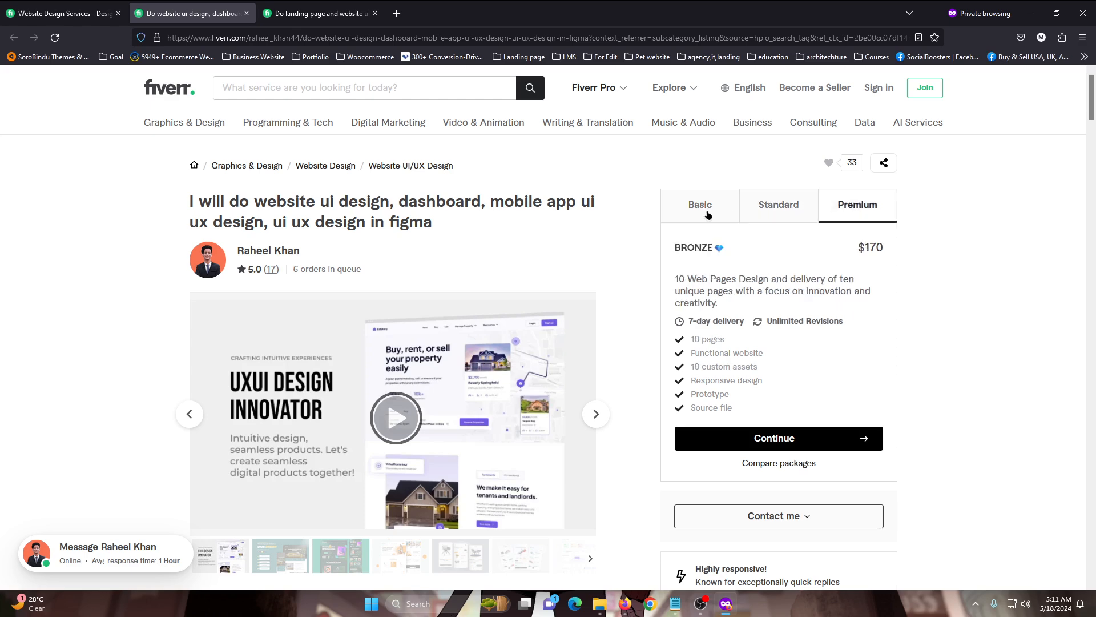
click(711, 209)
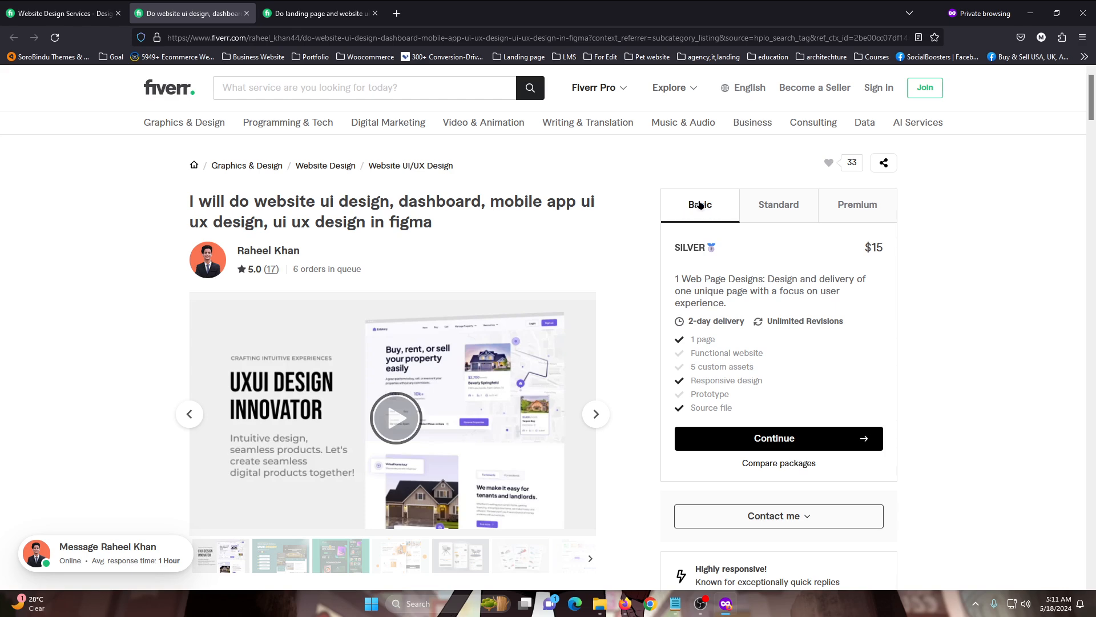
click(784, 208)
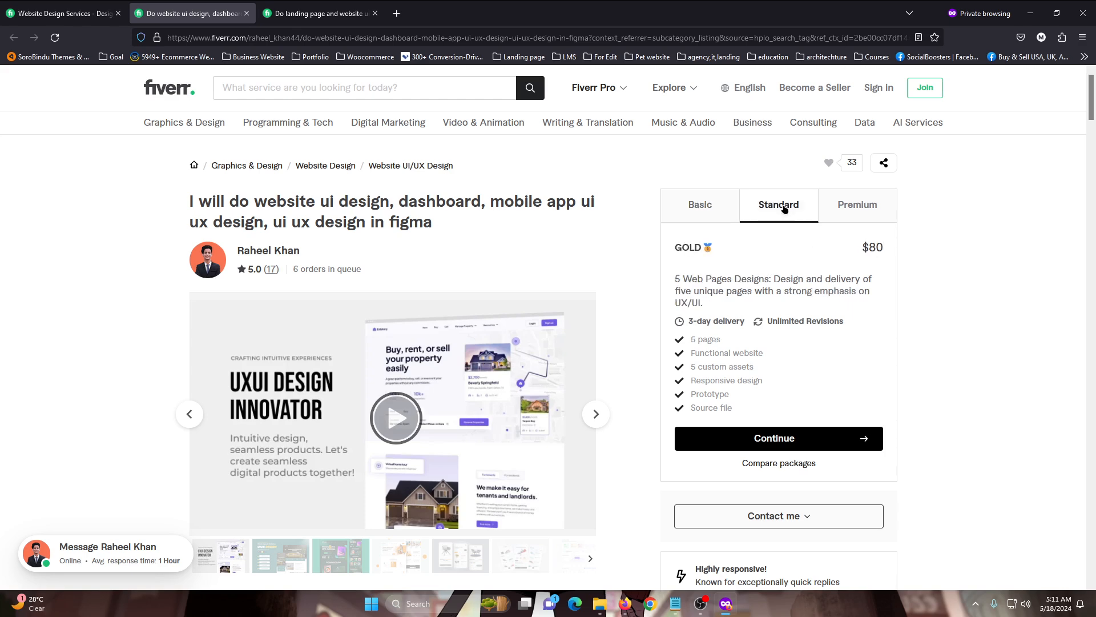
click(873, 215)
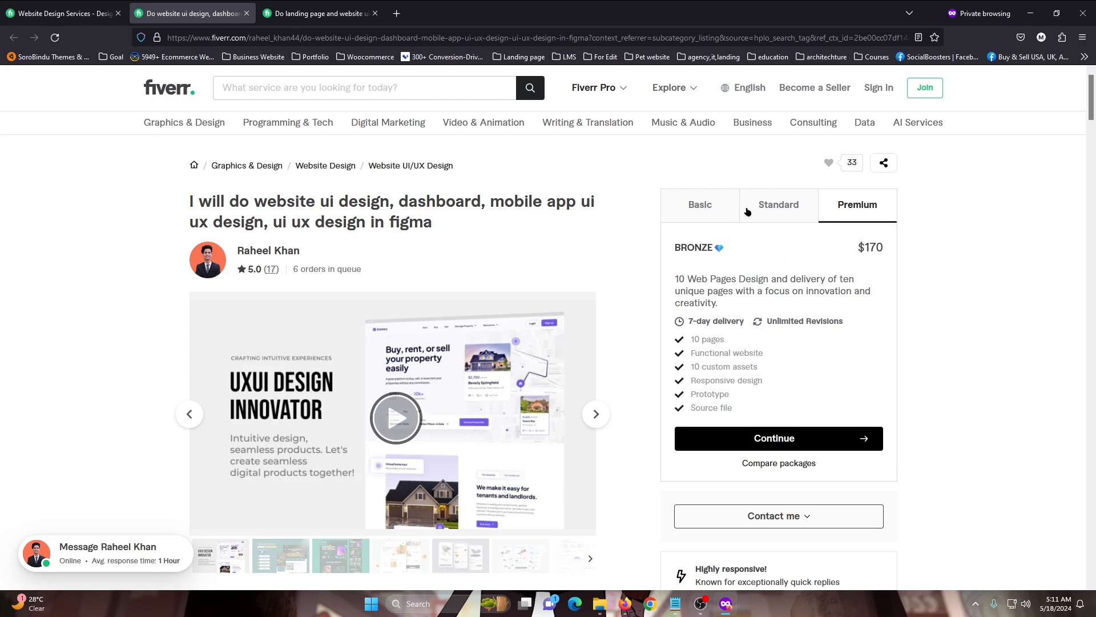
click(700, 207)
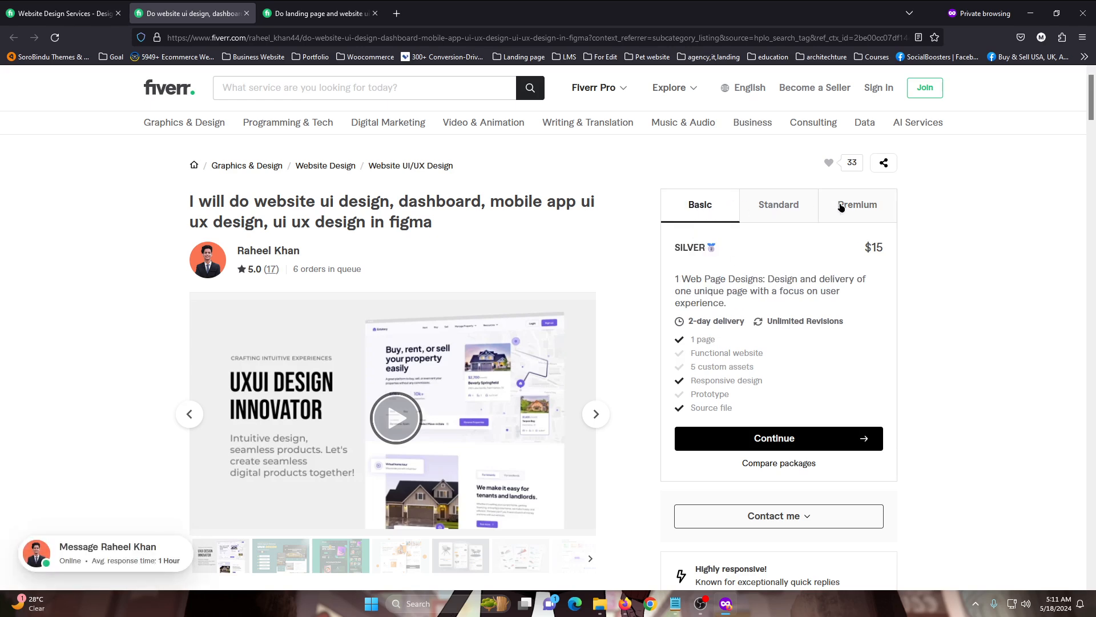
click(795, 209)
click(886, 205)
click(692, 205)
Highlight the Basic package's title, SILVER, to examine how the package is named
drag(674, 247, 725, 250)
click(667, 257)
click(740, 252)
right_click(690, 246)
click(690, 247)
double_click(690, 247)
click(729, 251)
Inspect the markup of the Basic package's title and its heading, and close the inspector
right_click(706, 250)
click(716, 395)
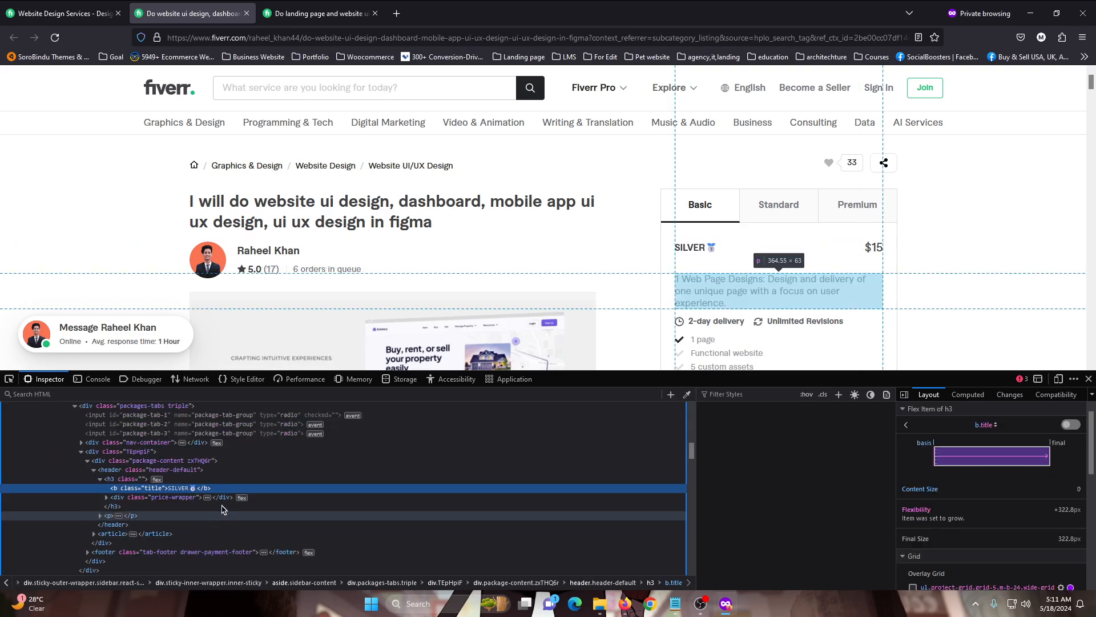
click(114, 481)
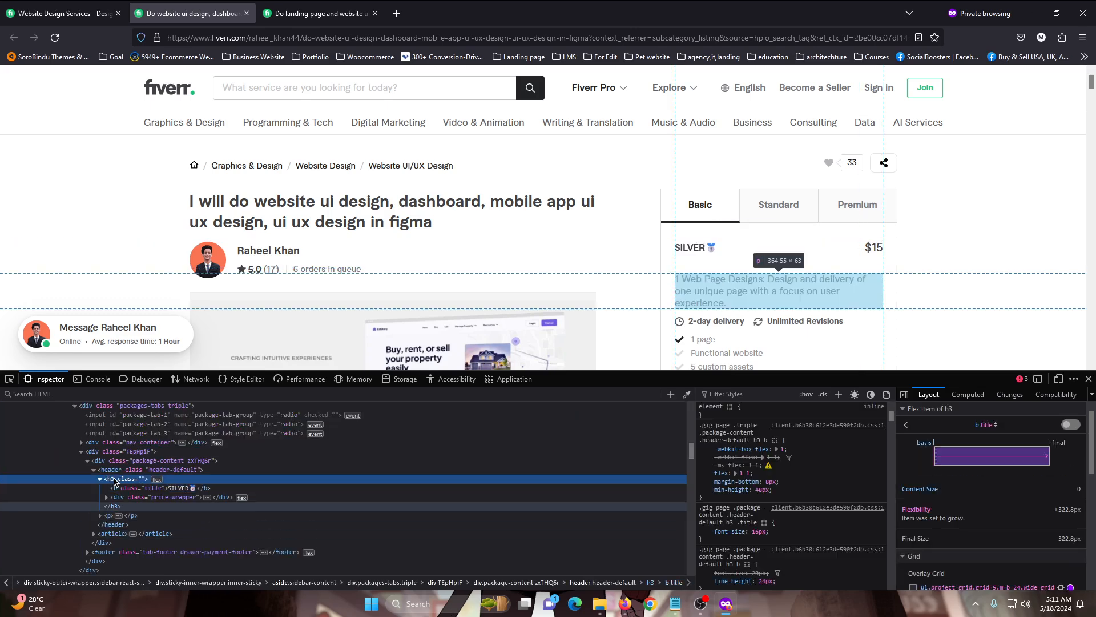
click(1090, 380)
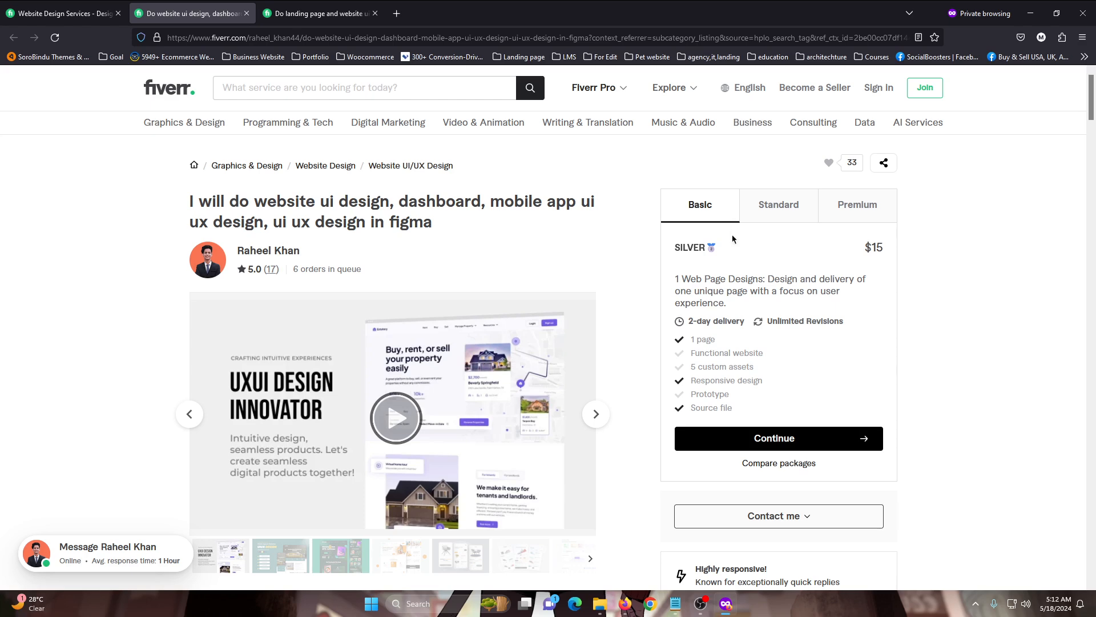
Highlight "ui design" in the gig title and compare it with the Basic package's name
double_click(688, 249)
drag(746, 251, 626, 233)
mouse_move(319, 201)
mouse_down()
mouse_move(411, 202)
mouse_move(324, 205)
mouse_up()
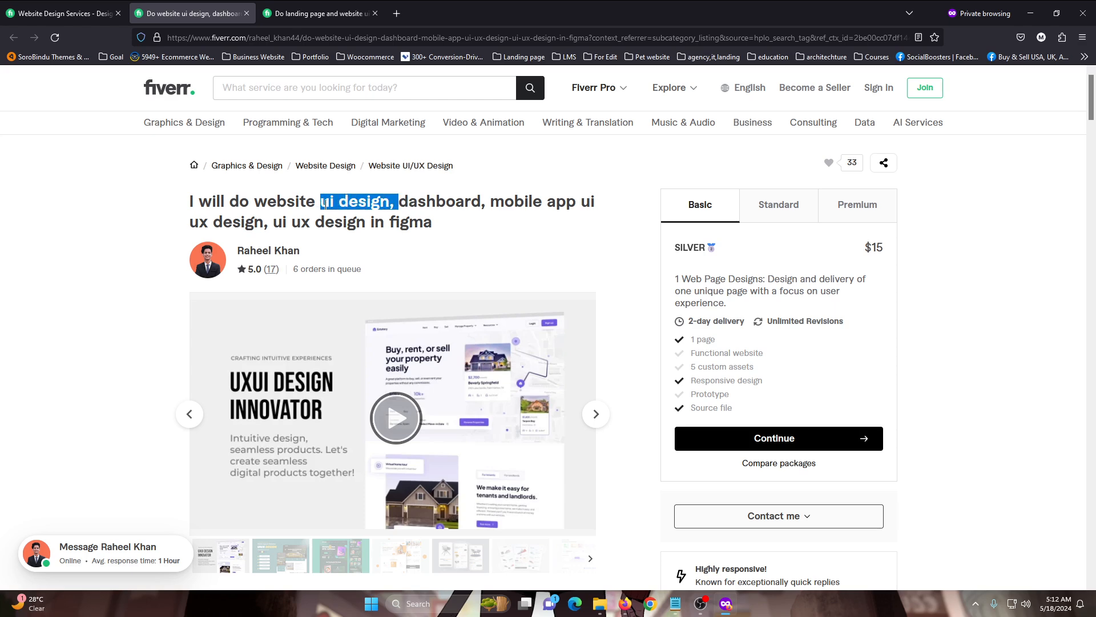
click(382, 206)
drag(675, 247, 744, 249)
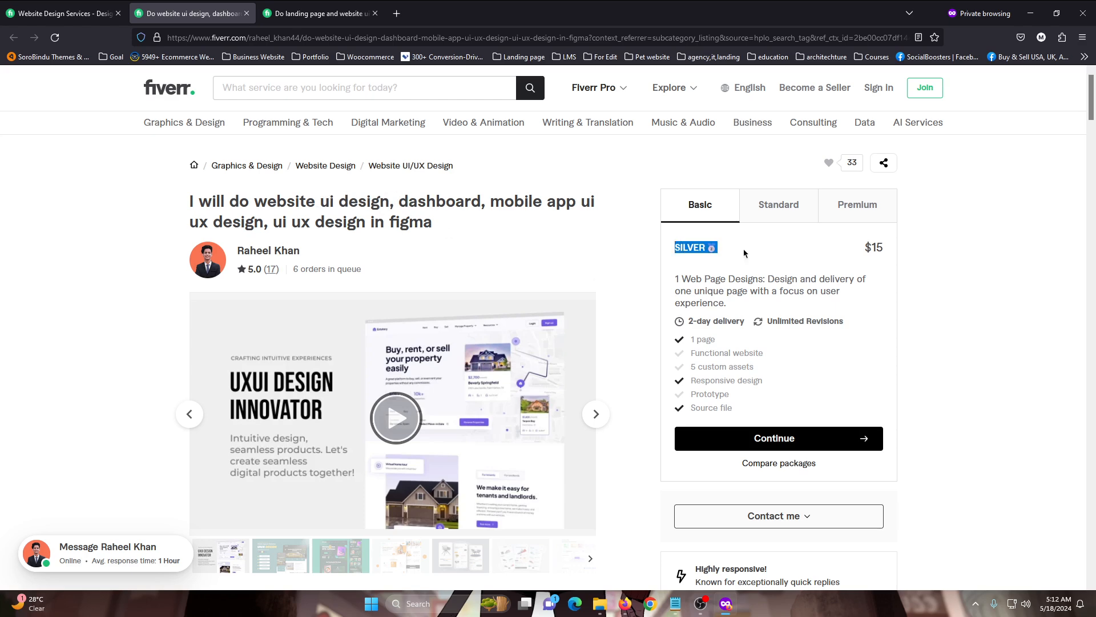
click(740, 246)
triple_click(735, 245)
Review the Basic package's description, delivery time, revisions and included features by highlighting them
drag(676, 279, 727, 303)
triple_click(731, 303)
click(738, 302)
drag(682, 323, 753, 410)
click(755, 410)
Close the landing page design gig and the website UI design gig, returning to the Website Design listing
click(312, 13)
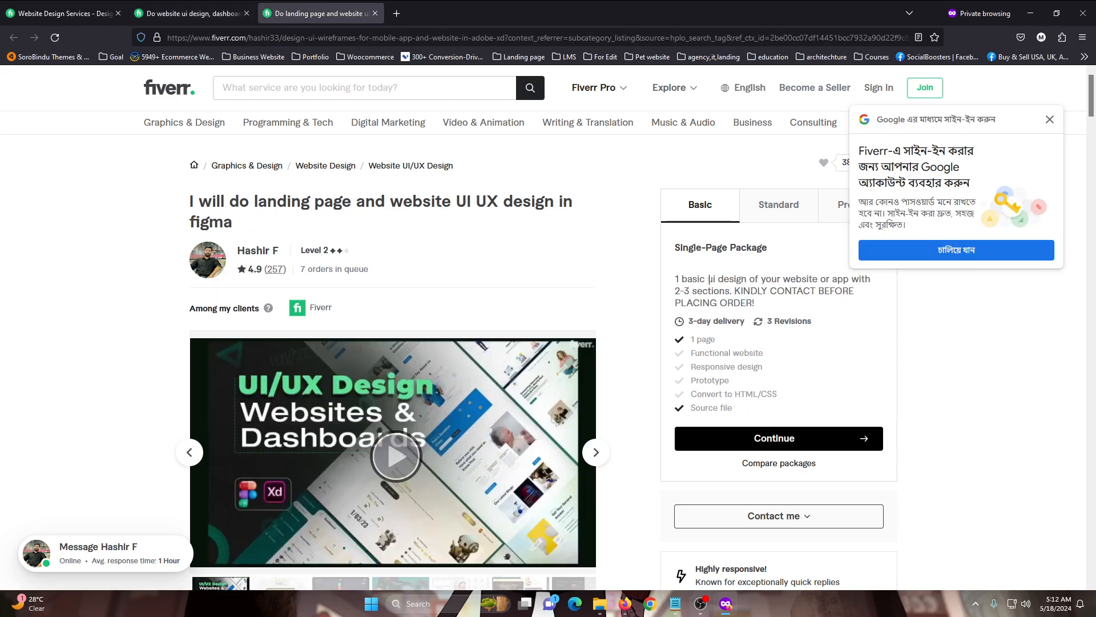
key(ctrl+w)
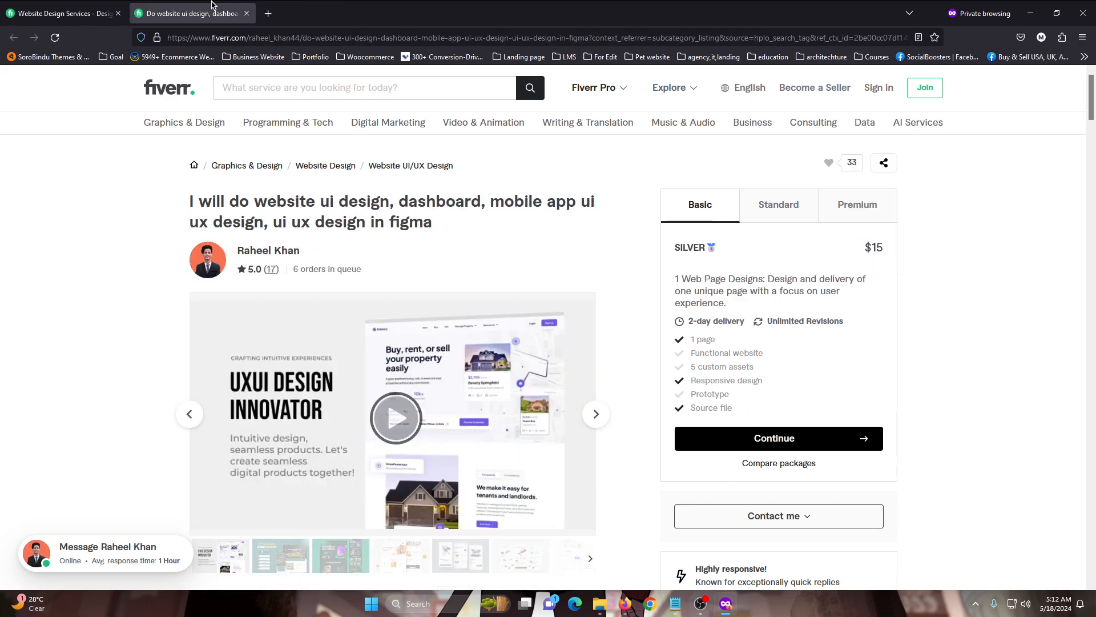
key(ctrl+w)
Switch to the other browser window's Fiverr gig editor and review the Scope & Pricing package table
mouse_move(628, 601)
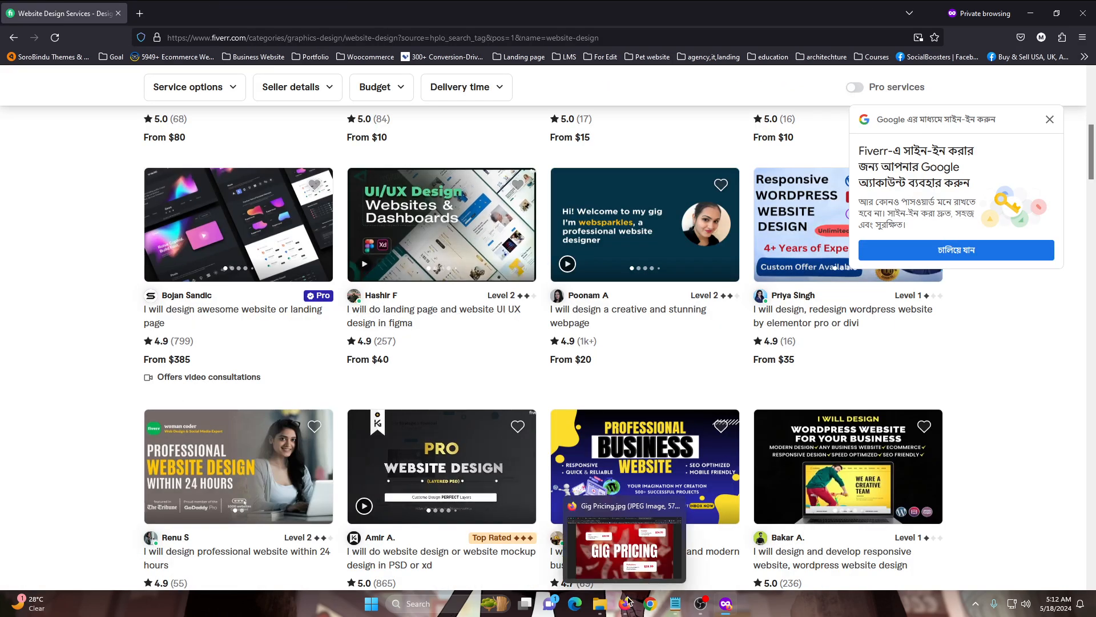
click(625, 548)
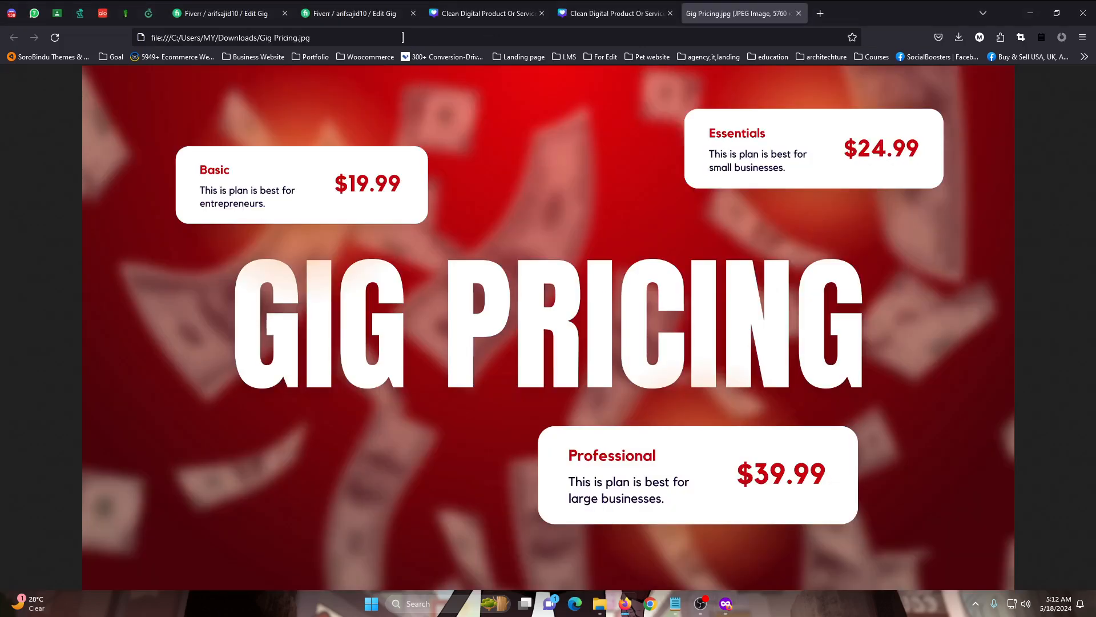
click(250, 4)
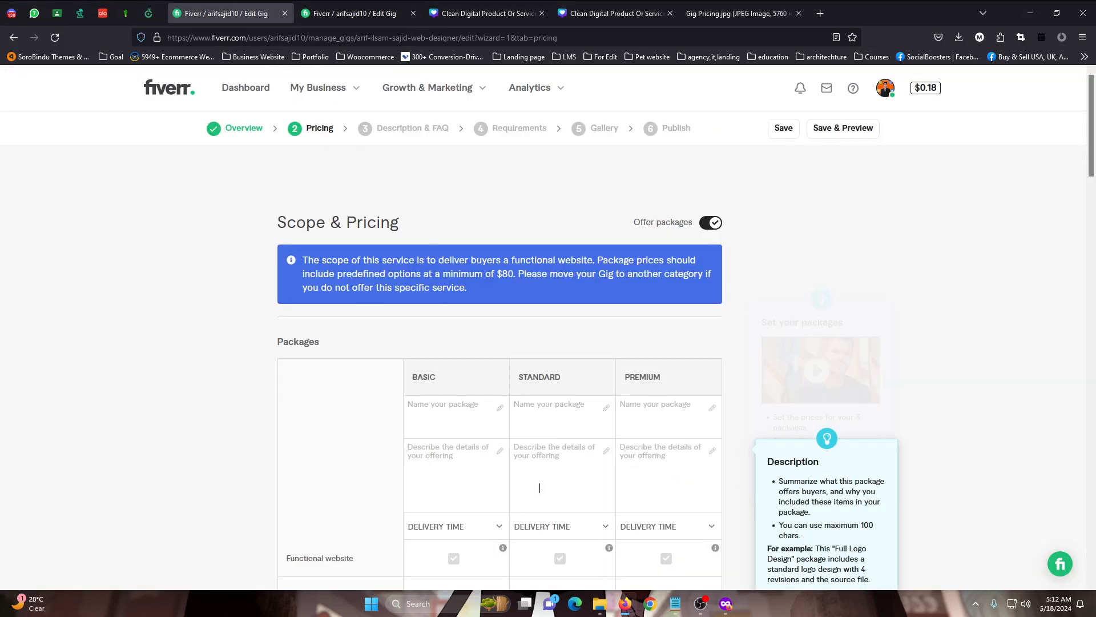
scroll(540, 487, down, 2)
scroll(544, 507, up, 2)
scroll(502, 541, down, 3)
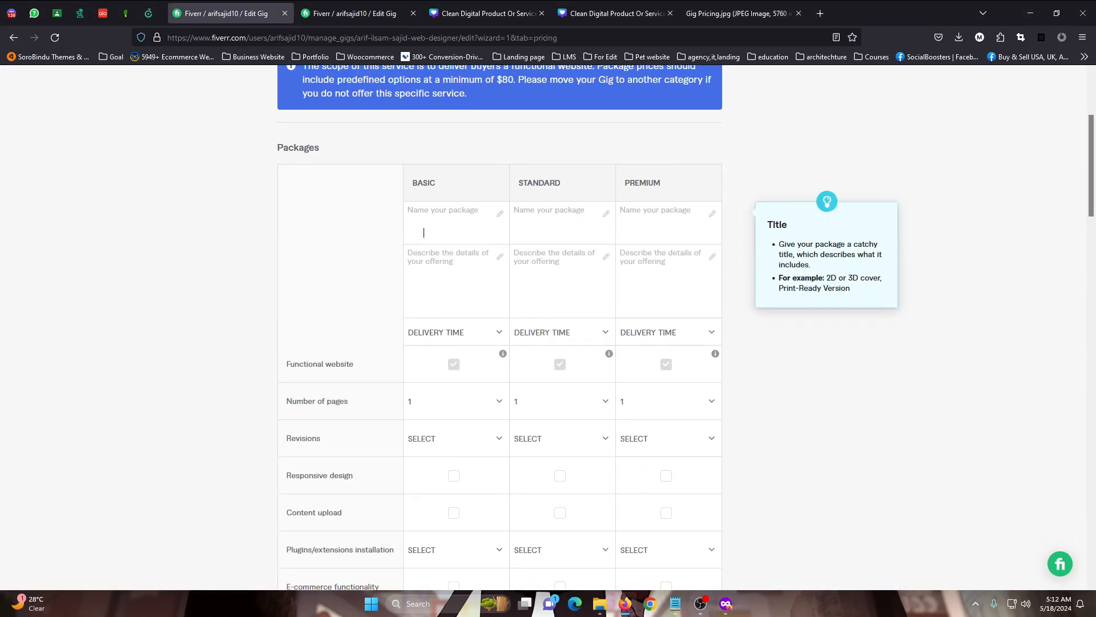
scroll(513, 388, up, 3)
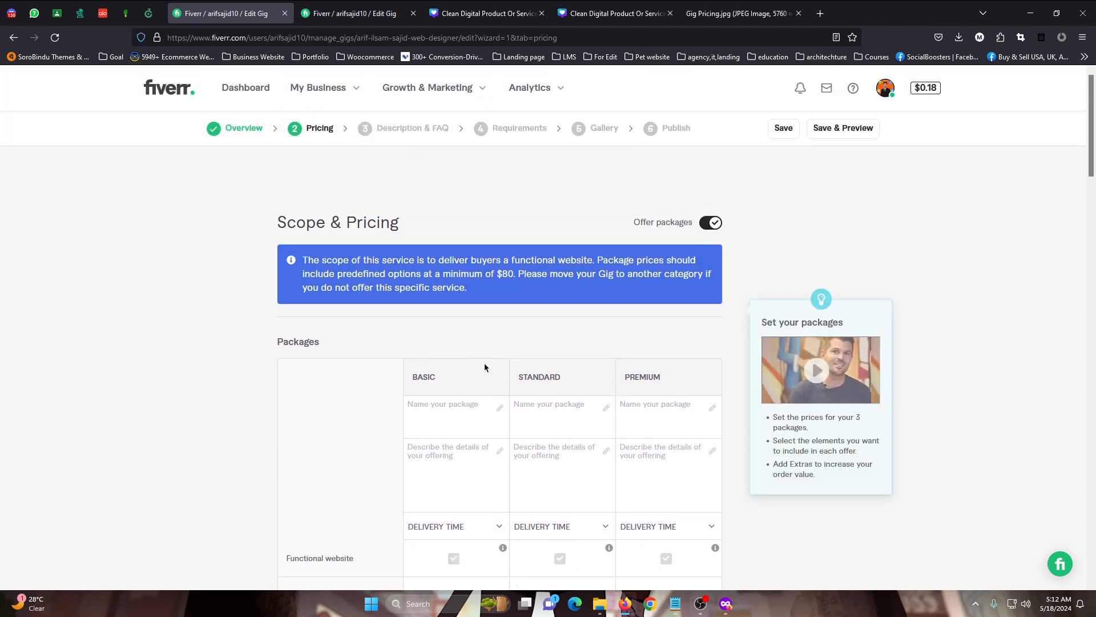
scroll(323, 180, down, 3)
scroll(398, 252, up, 3)
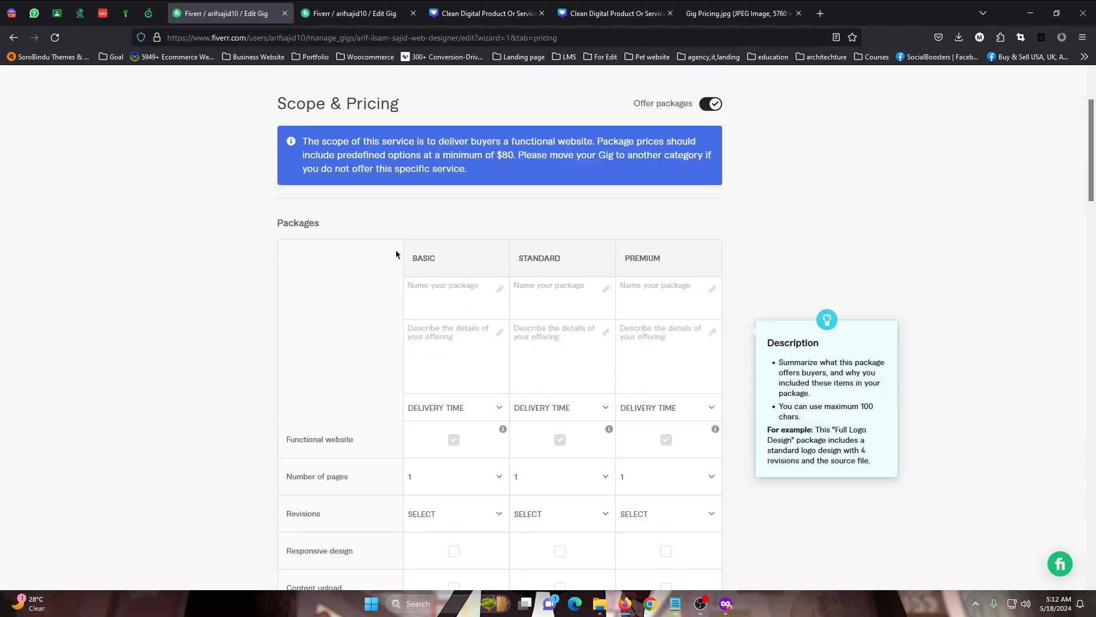
Go back to the gig's Overview section and review its title, category, service type, metadata and search tags
click(247, 131)
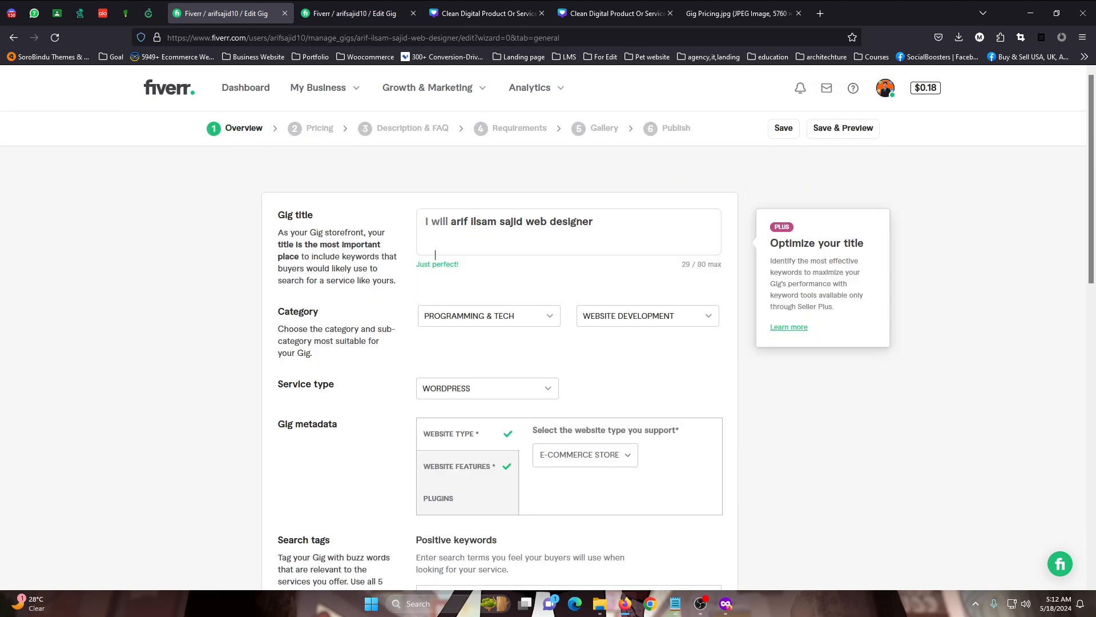
scroll(509, 261, down, 2)
scroll(509, 261, up, 2)
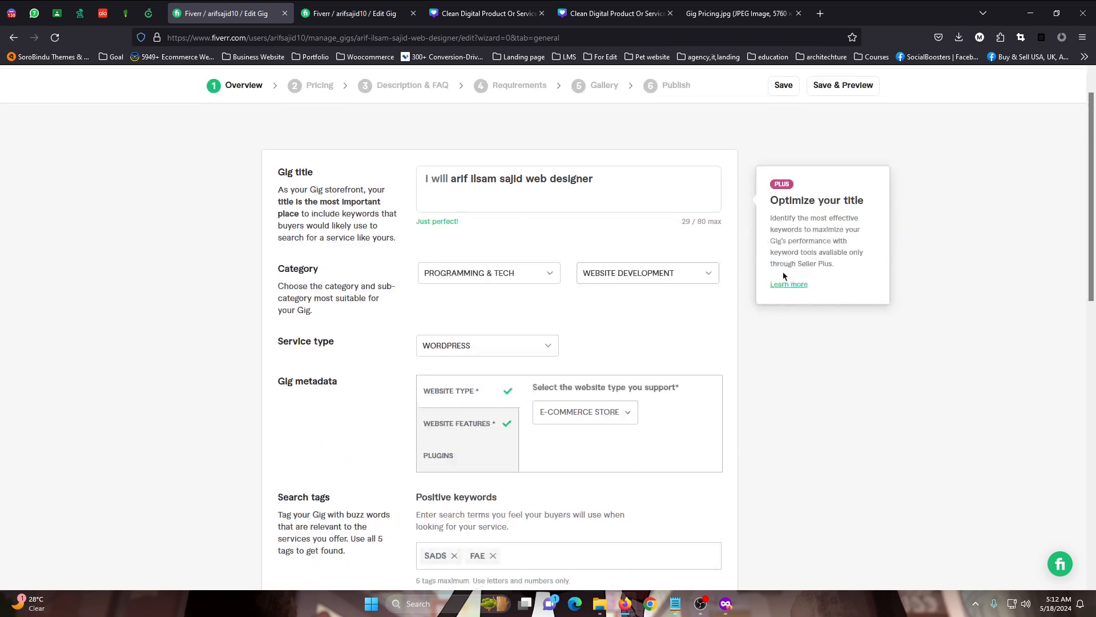
scroll(532, 302, down, 4)
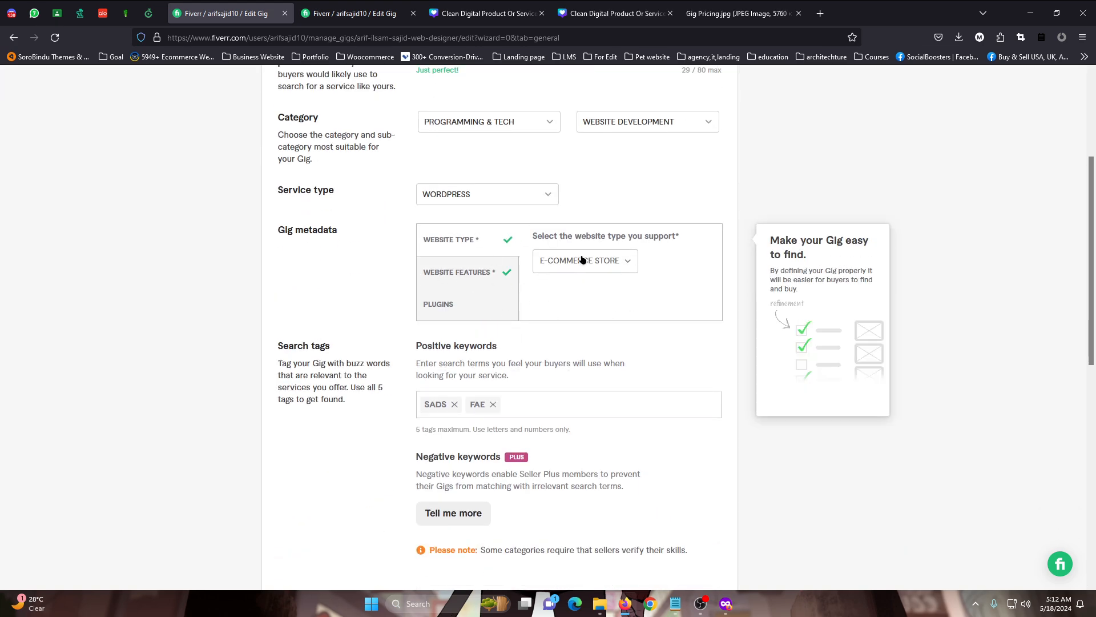
scroll(580, 260, up, 2)
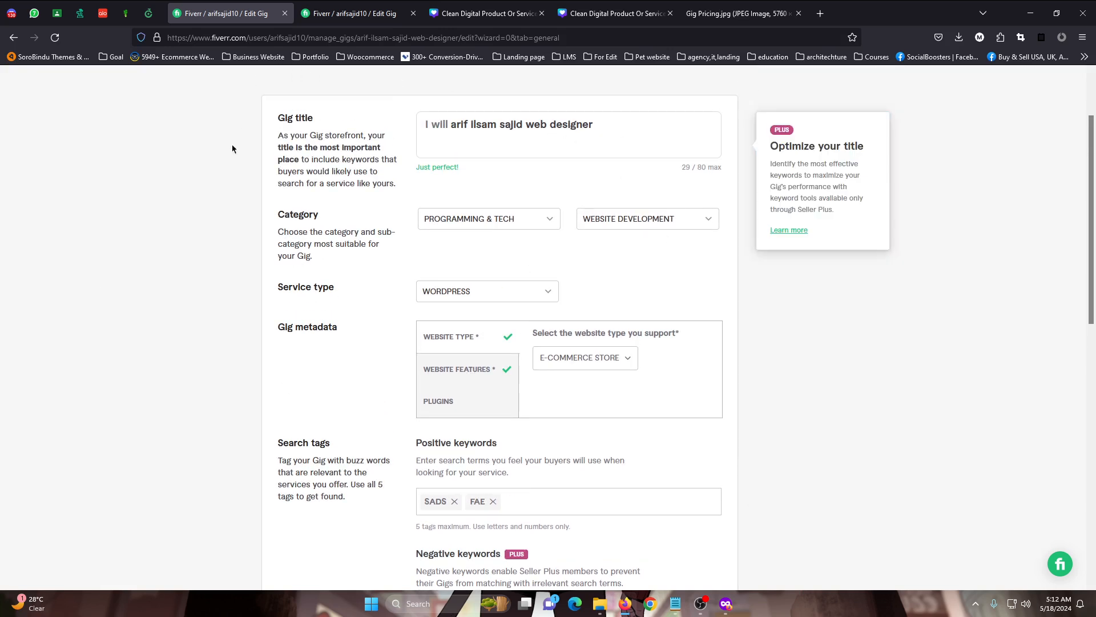
scroll(514, 220, down, 2)
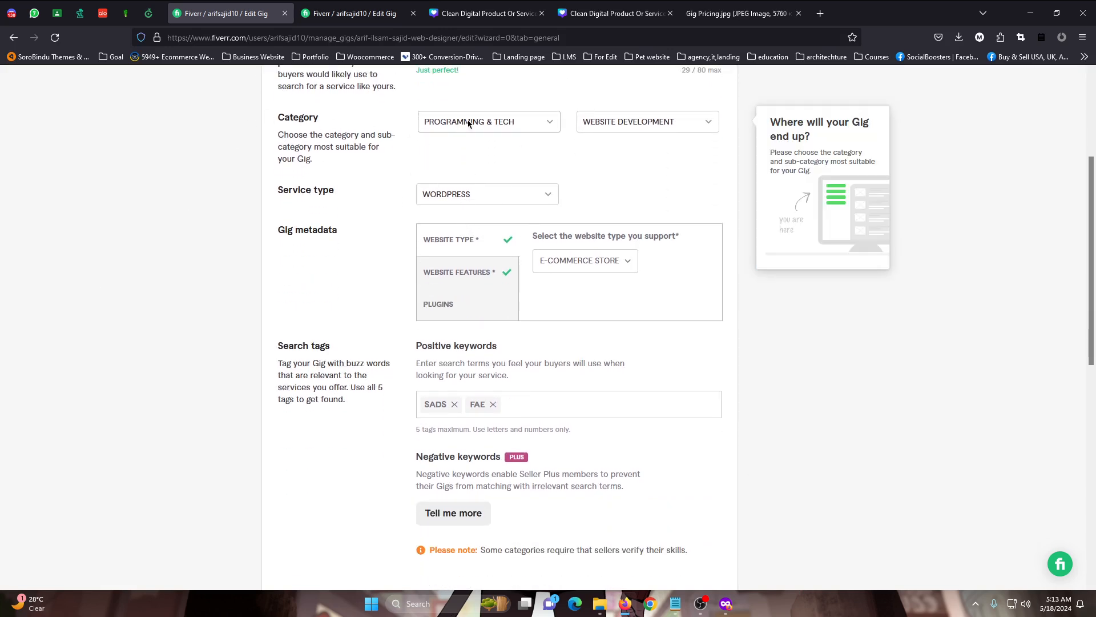
Check the available category and subcategory options for the gig without changing the selection
click(493, 125)
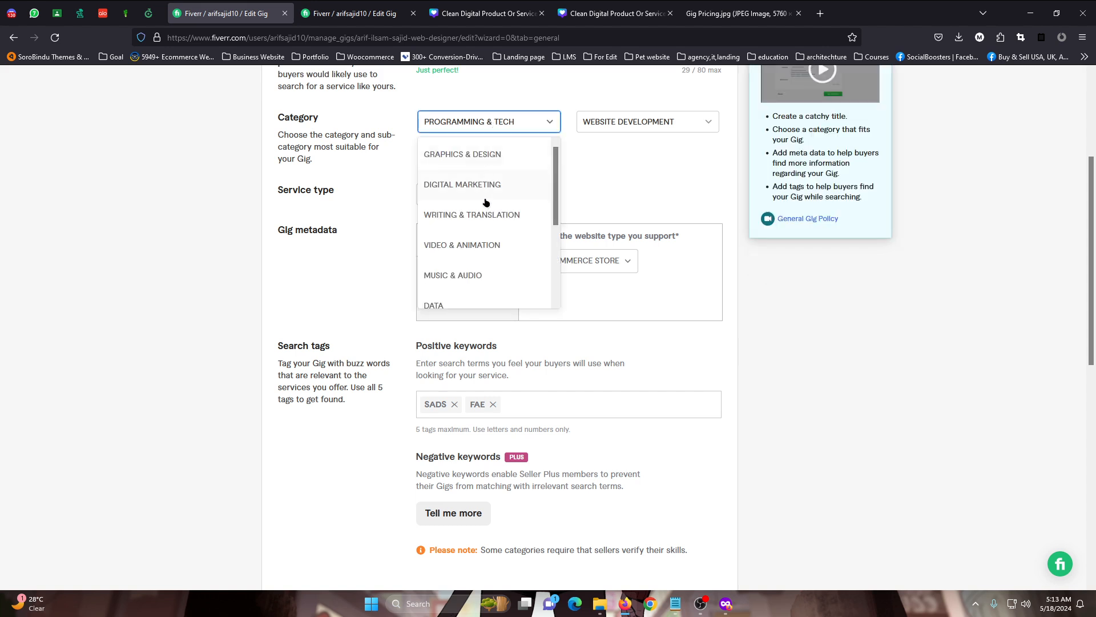
click(635, 128)
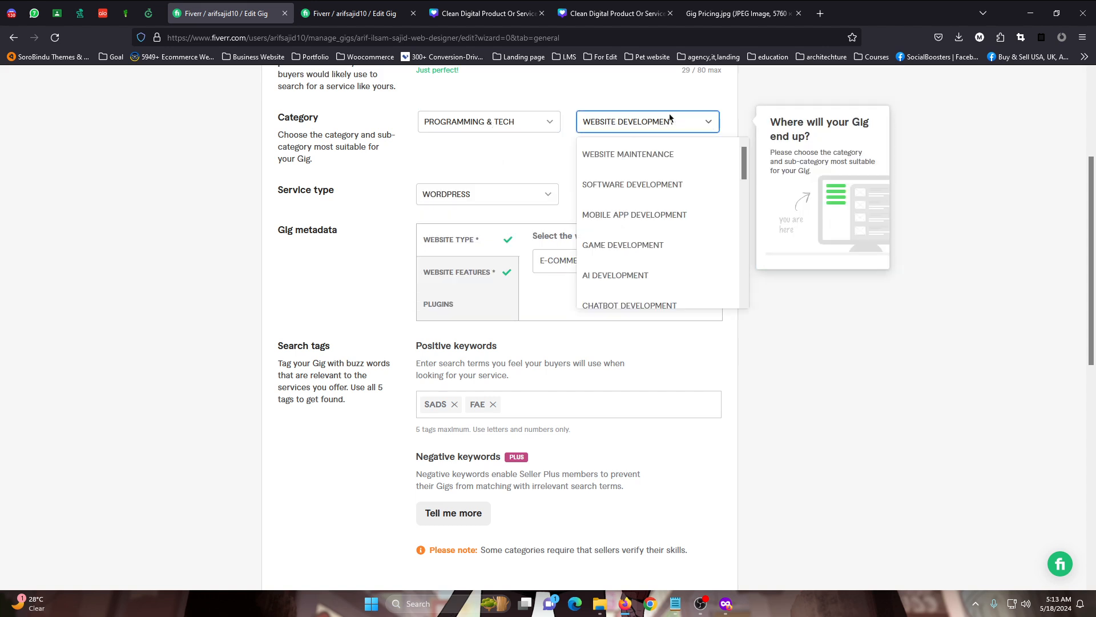
click(657, 96)
Try Shopify as the gig's service type and set it back to WordPress
double_click(512, 203)
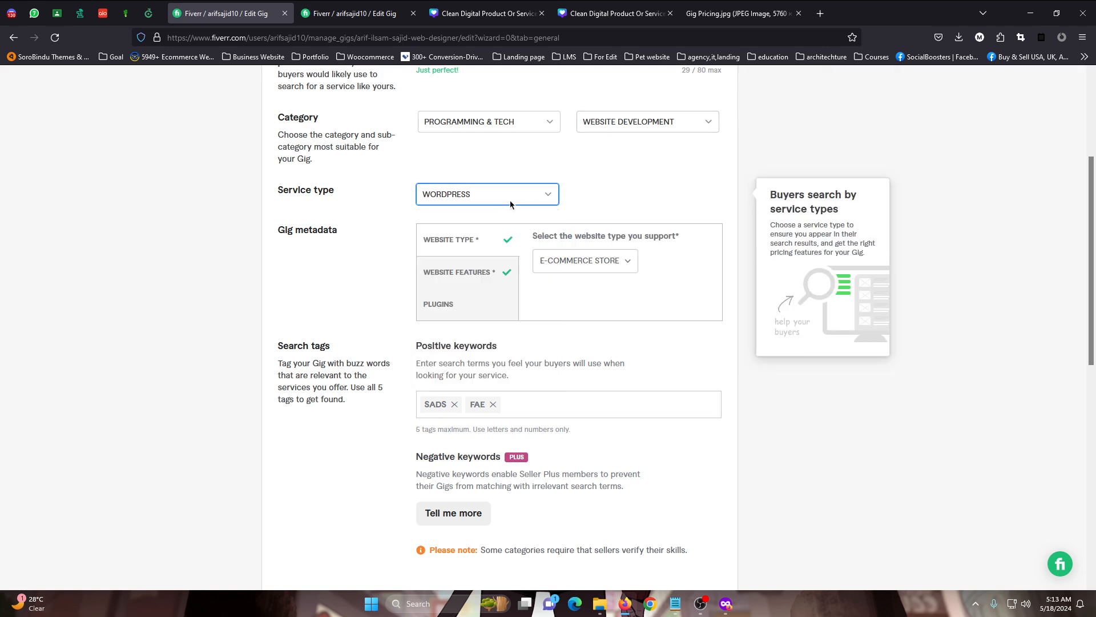
click(492, 196)
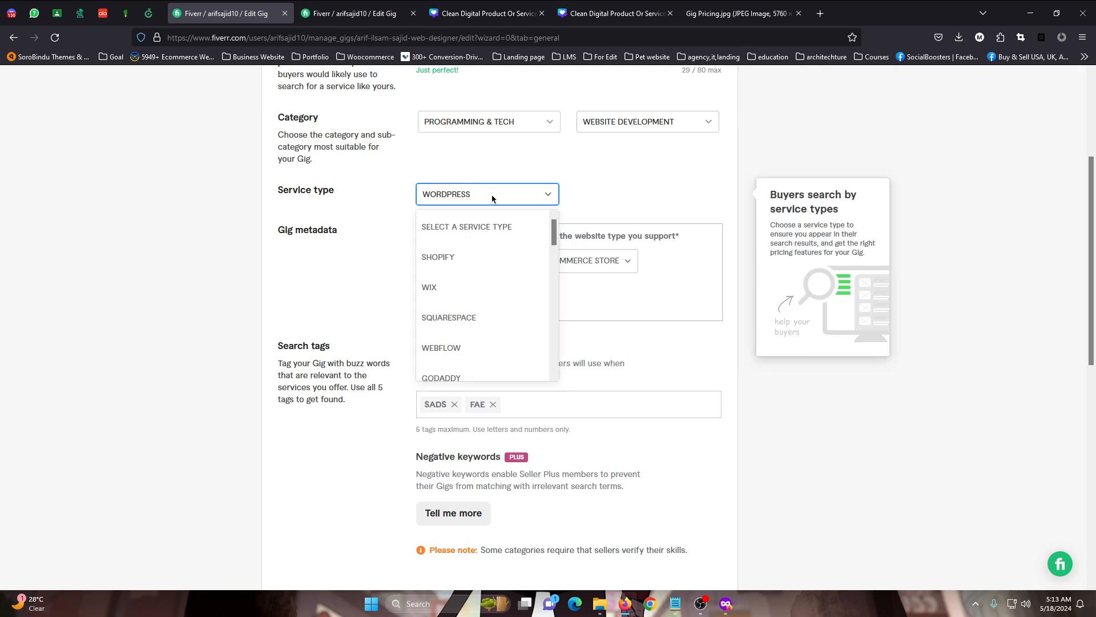
click(464, 258)
click(496, 195)
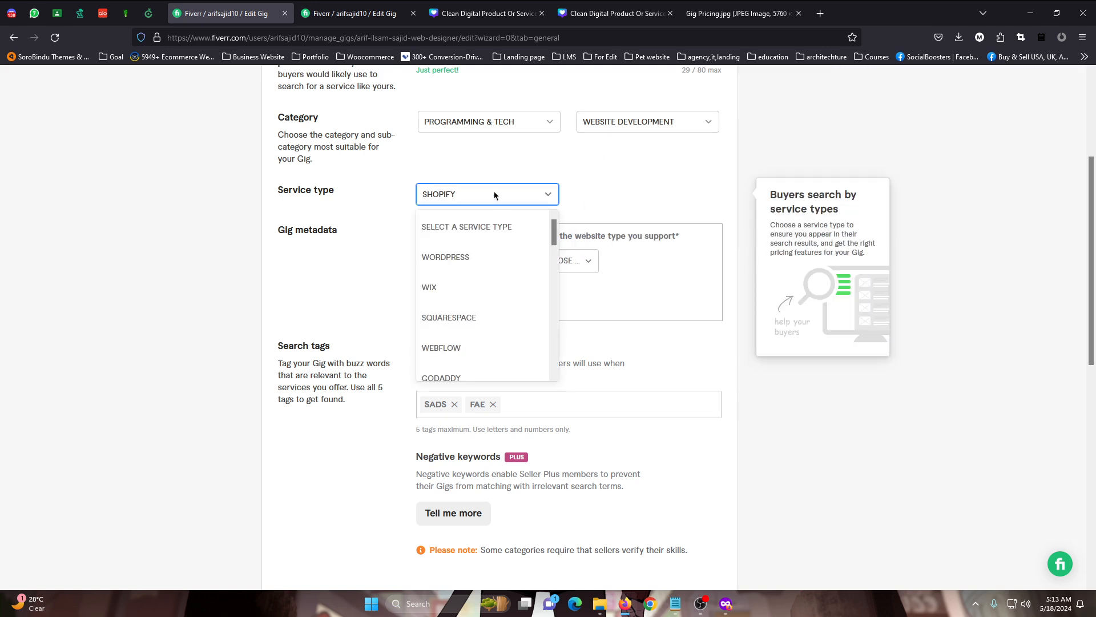
click(474, 258)
Choose E-Commerce Store as the supported website type in the gig metadata
click(564, 260)
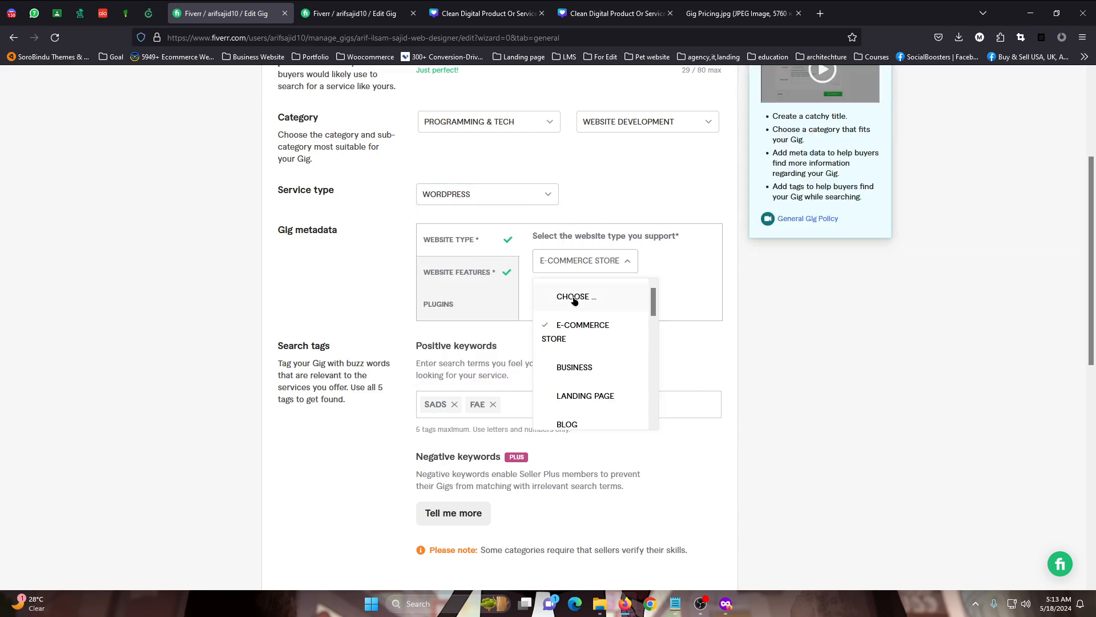
click(573, 323)
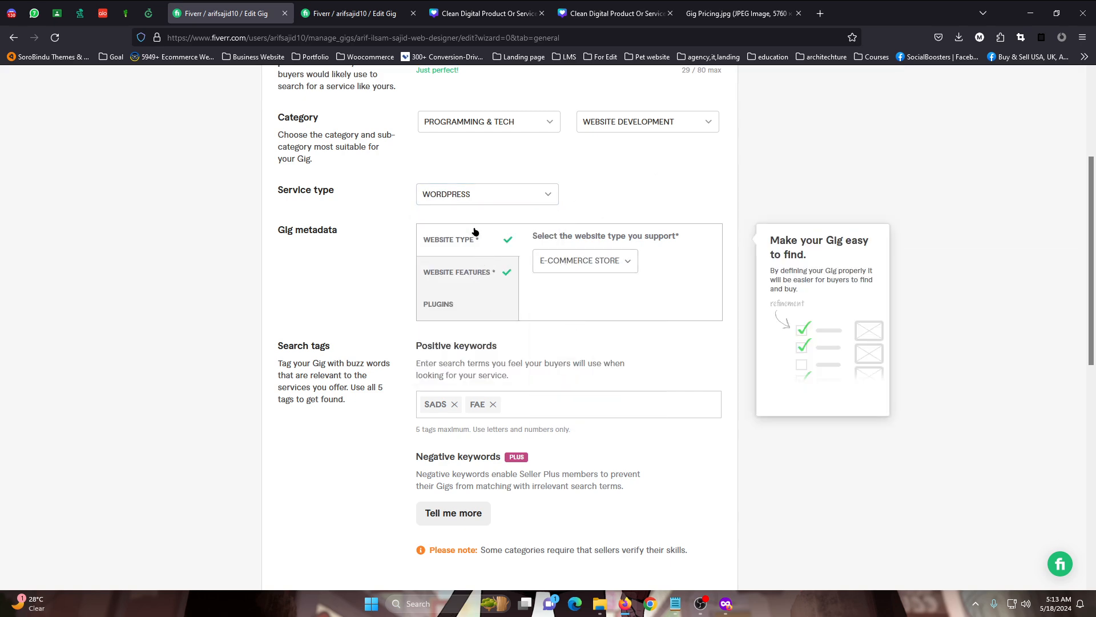
Check the gig's subcategory without changing it, and save the Overview settings to continue to Pricing
scroll(475, 231, down, 2)
scroll(475, 232, up, 4)
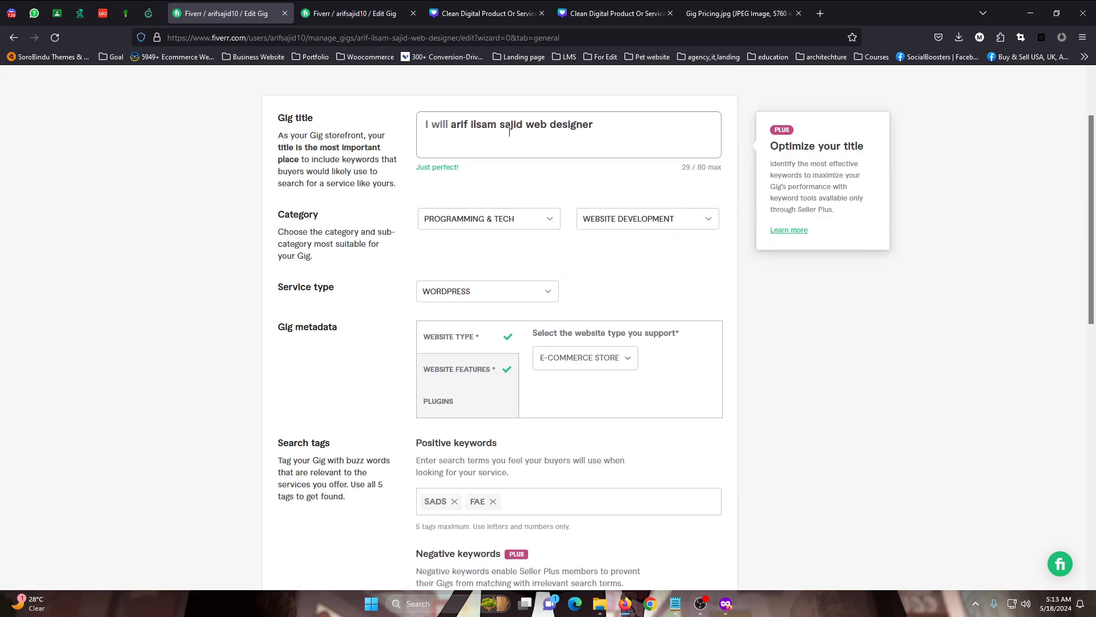
click(648, 222)
click(641, 197)
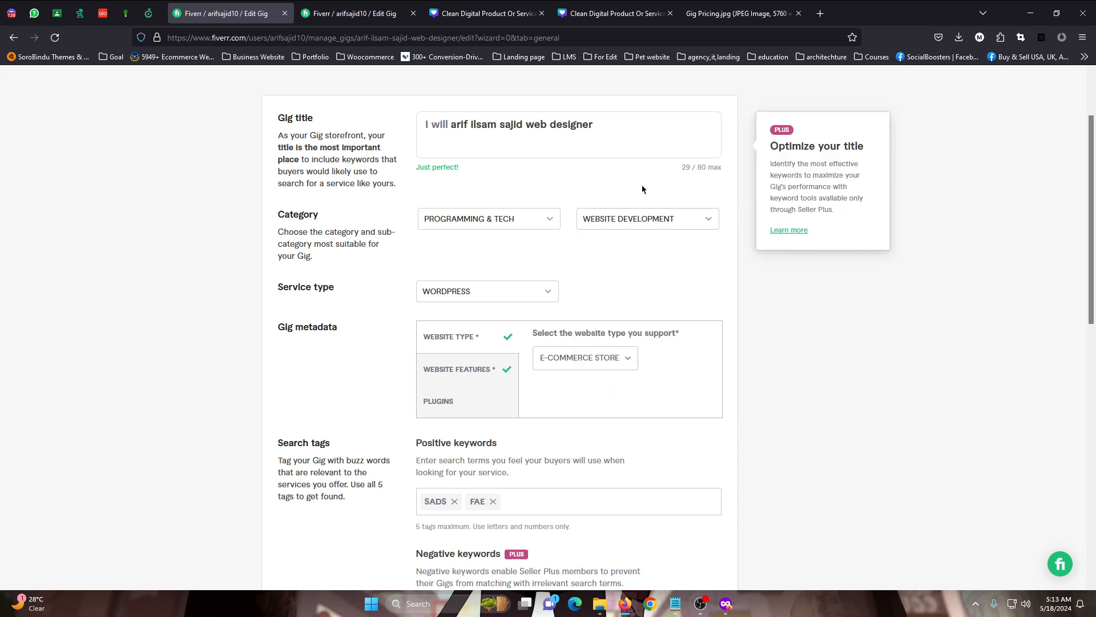
scroll(641, 264, down, 3)
click(716, 524)
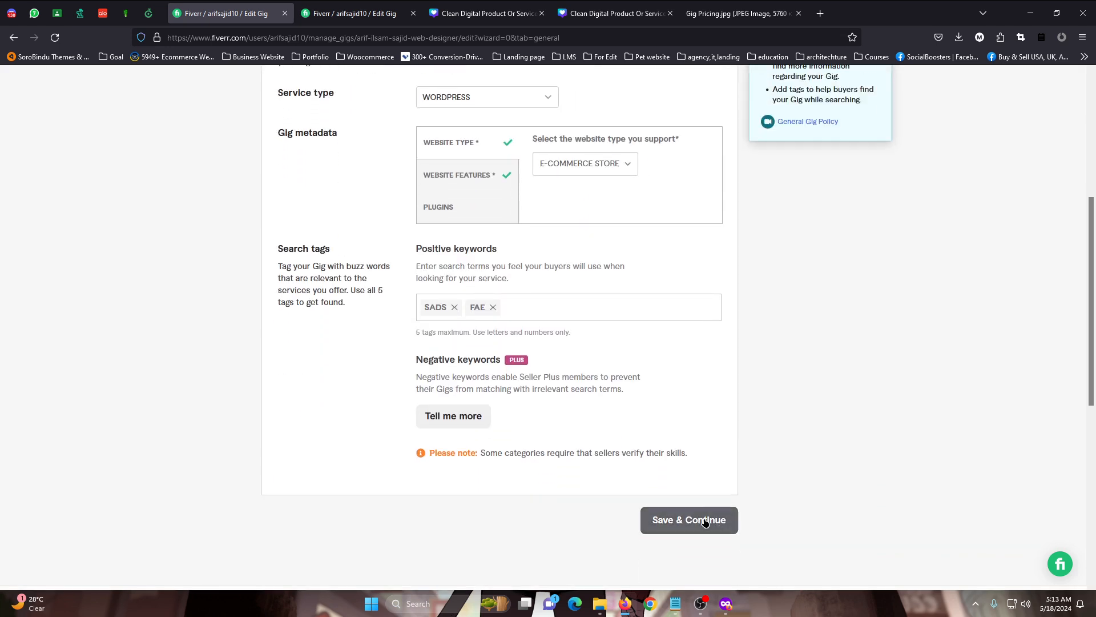
Examine the package price requirements and the minimum-price notice in the Scope & Pricing section
scroll(457, 377, down, 8)
scroll(444, 394, down, 5)
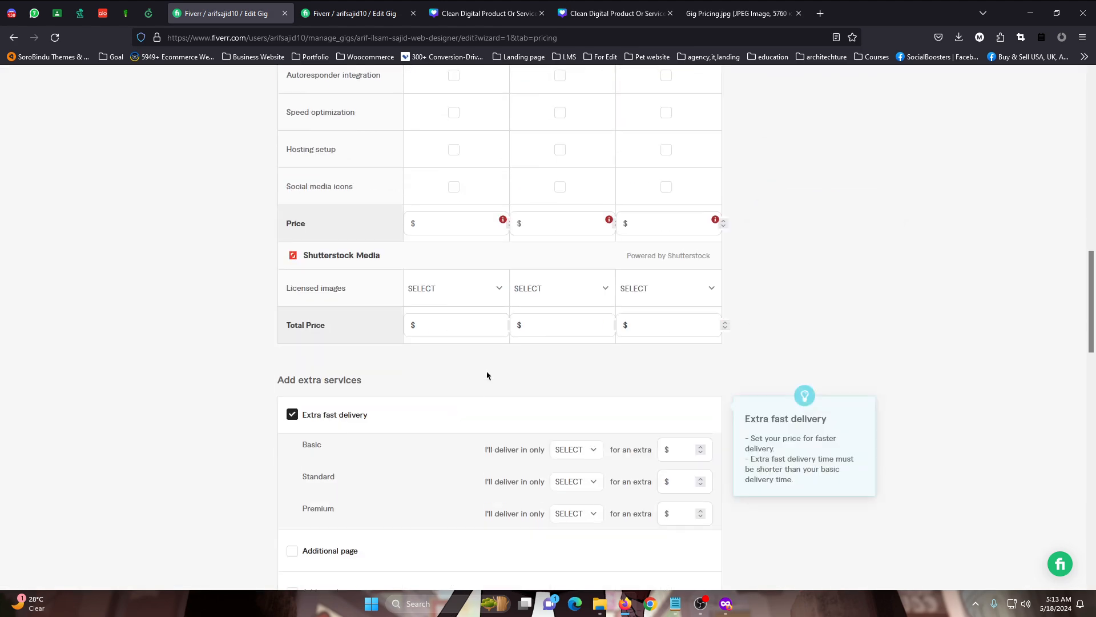
mouse_move(502, 222)
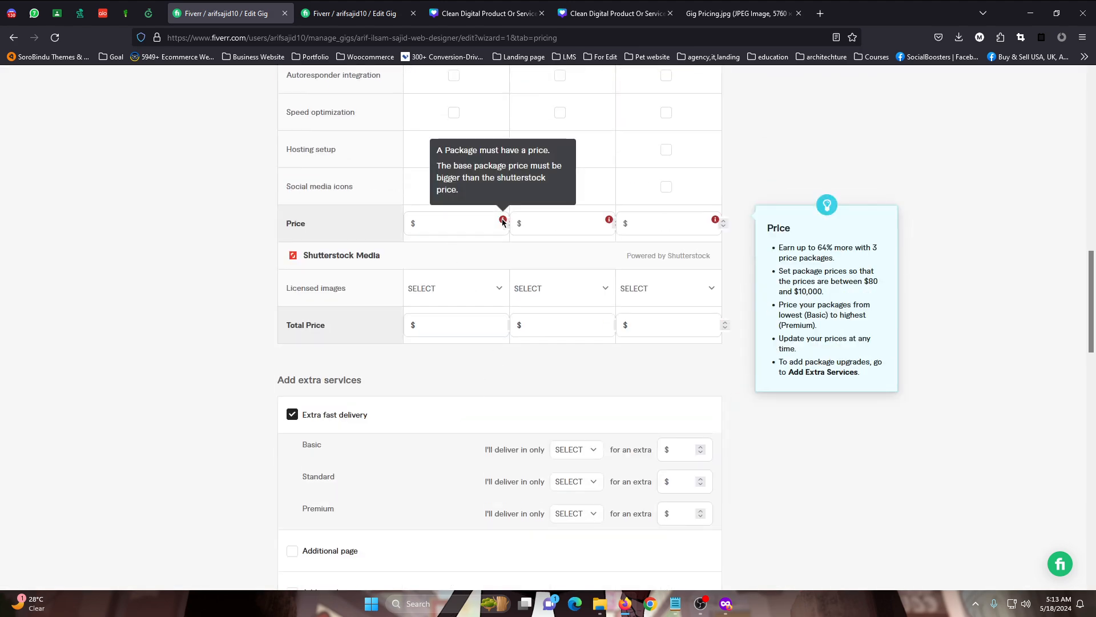
scroll(501, 225, up, 14)
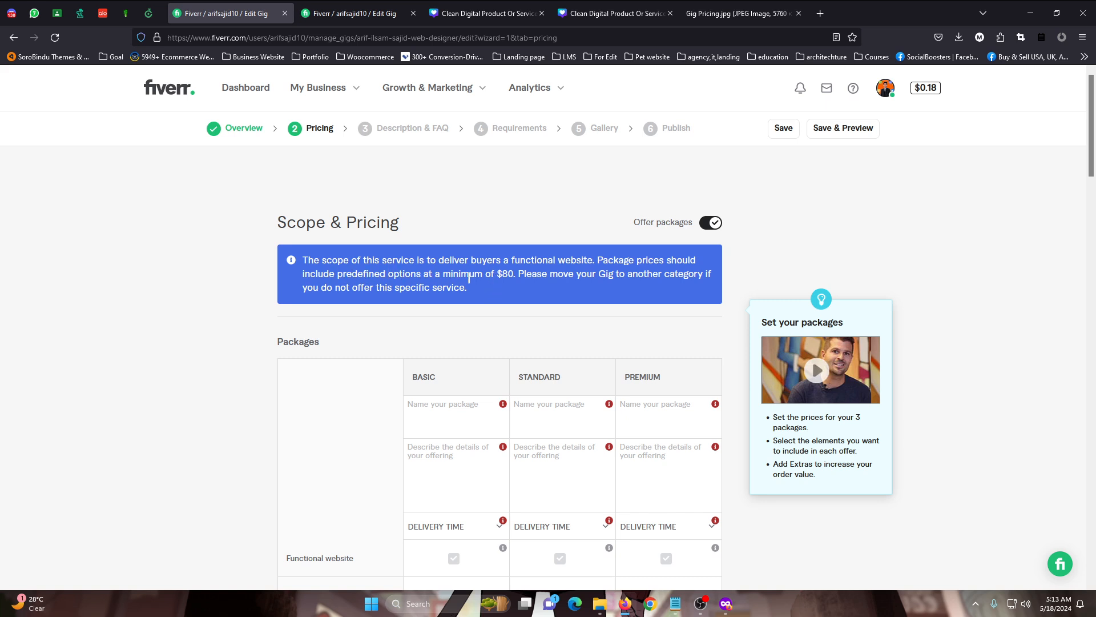
drag(508, 275, 460, 273)
click(461, 273)
drag(512, 274, 477, 274)
click(480, 273)
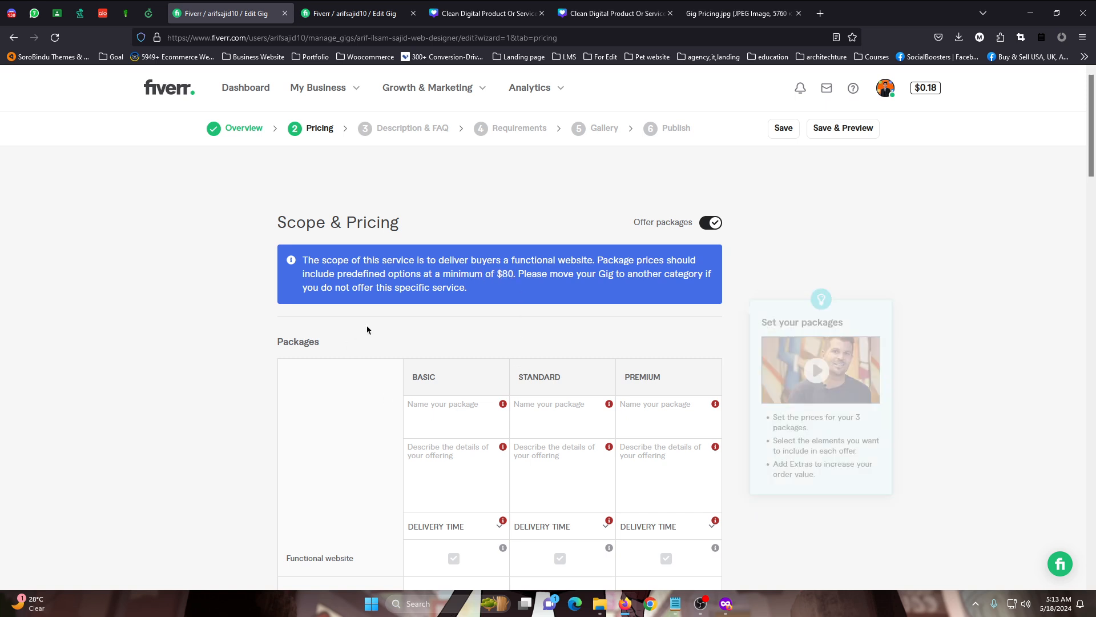
Name the Basic package "Simple landing page"
scroll(436, 379, down, 2)
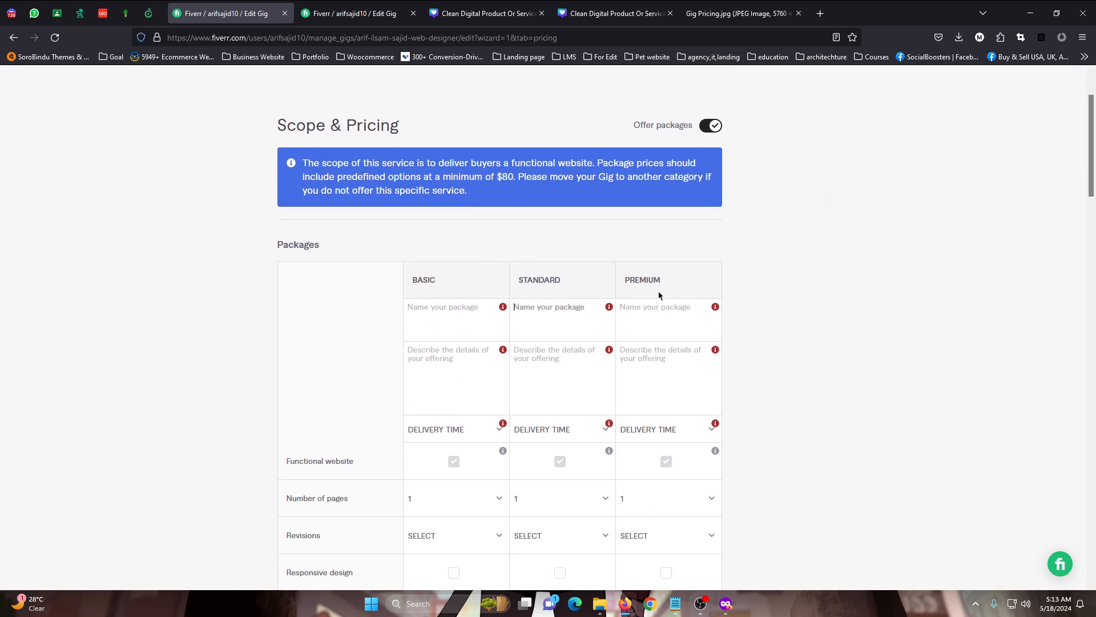
click(427, 313)
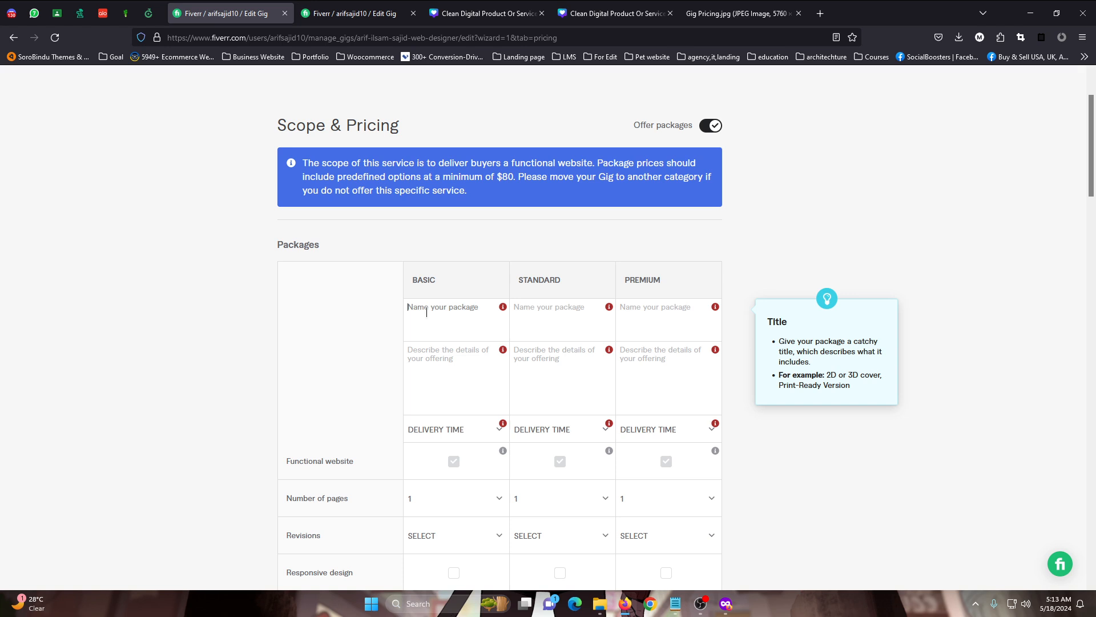
text(Simple landing page)
mouse_move(435, 309)
mouse_down()
mouse_move(514, 307)
mouse_move(437, 311)
mouse_up()
click(477, 307)
Name the Standard package "Standard landing page" and the Premium package "Advanced landing page"
click(559, 319)
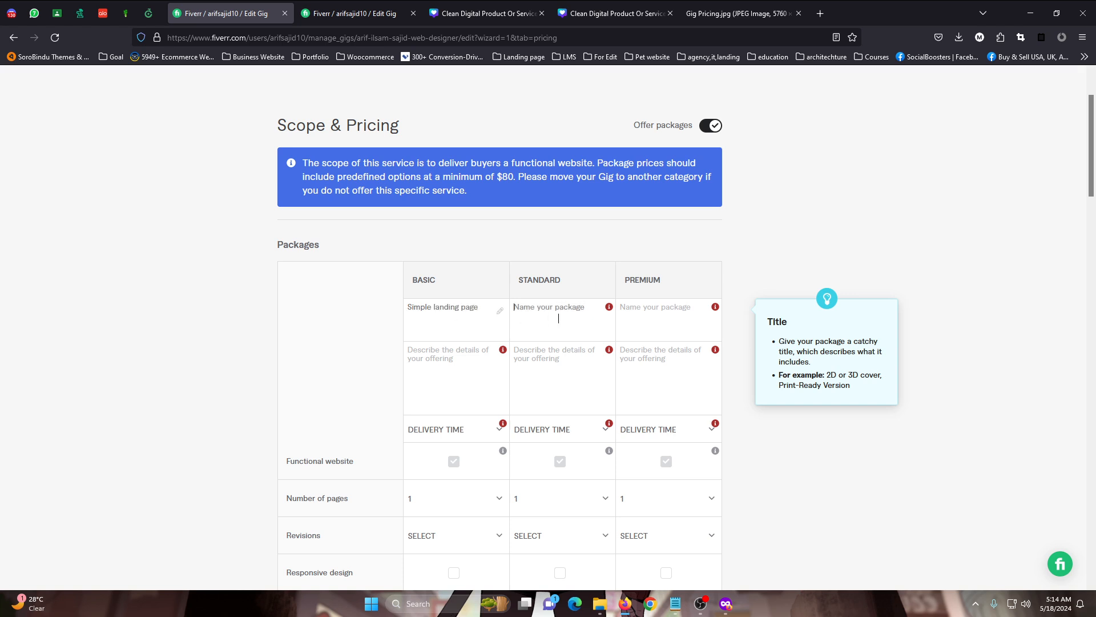
text(Standard landing page)
drag(549, 306, 649, 306)
click(684, 310)
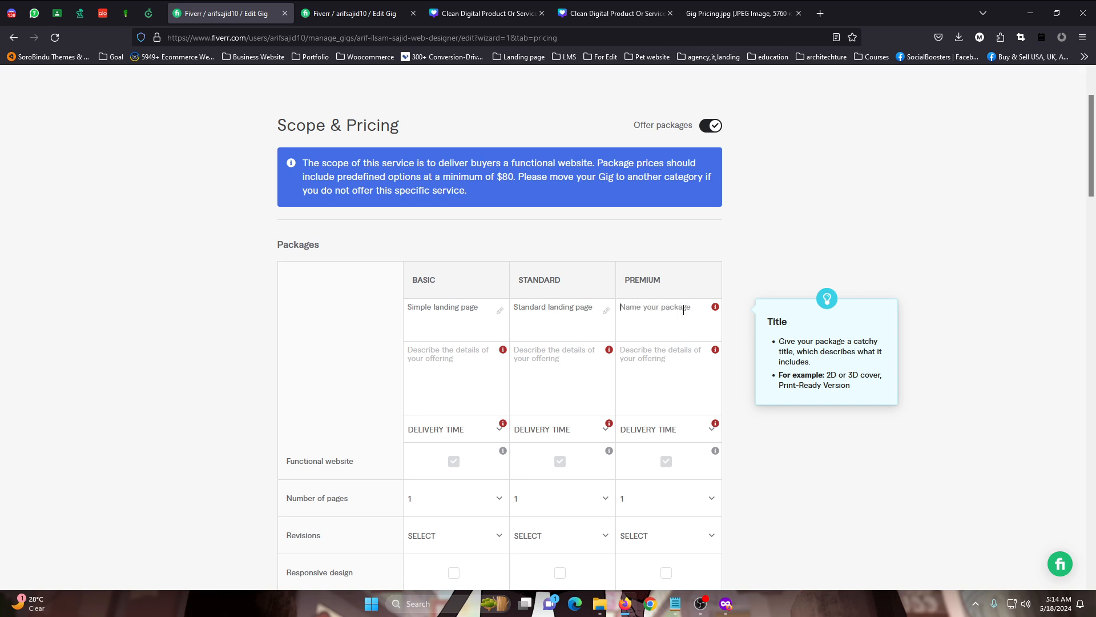
text(Advanced landing page)
key(Tab)
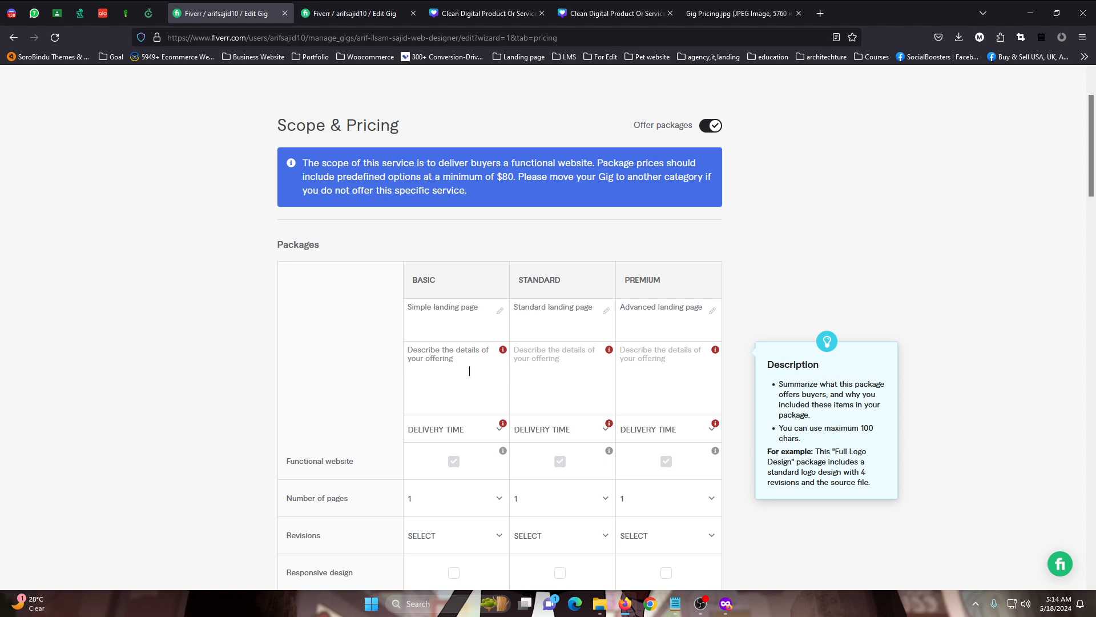
Begin the Basic package's description with "6 section landing page on wordpress"
text(6 s)
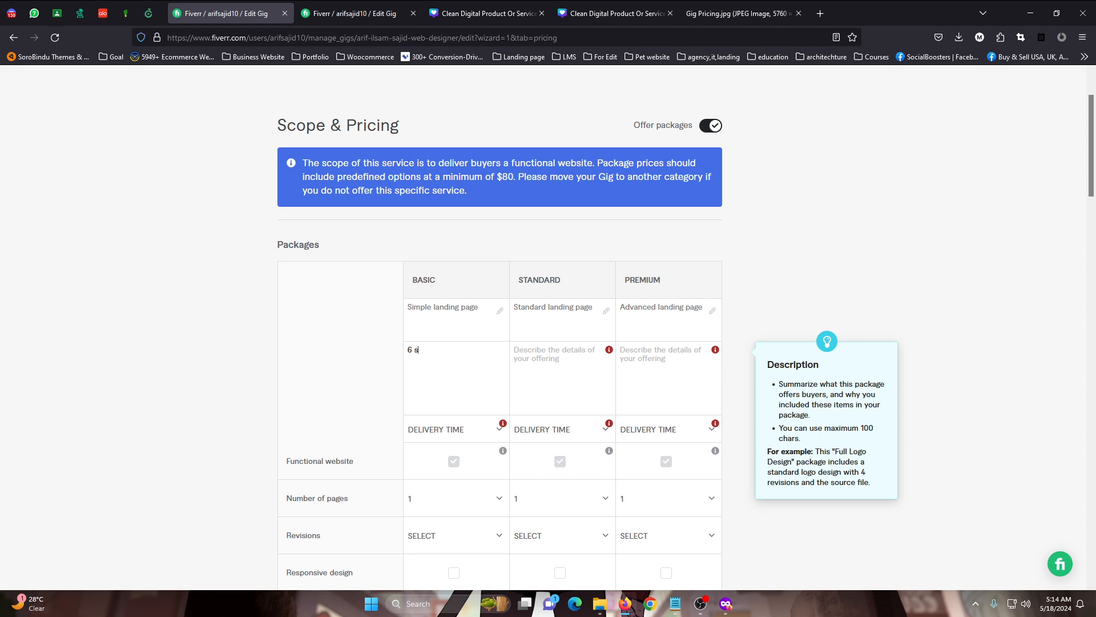
text(ection landing page on wordpress)
Try shopify as the platform in the Basic package's description and set it back to wordpress
key(BackSpace)
key(BackSpace)
key(BackSpace)
key(BackSpace)
text(shopify)
key(BackSpace)
key(BackSpace)
key(BackSpace)
key(BackSpace)
key(BackSpace)
key(BackSpace)
text(oordpress us)
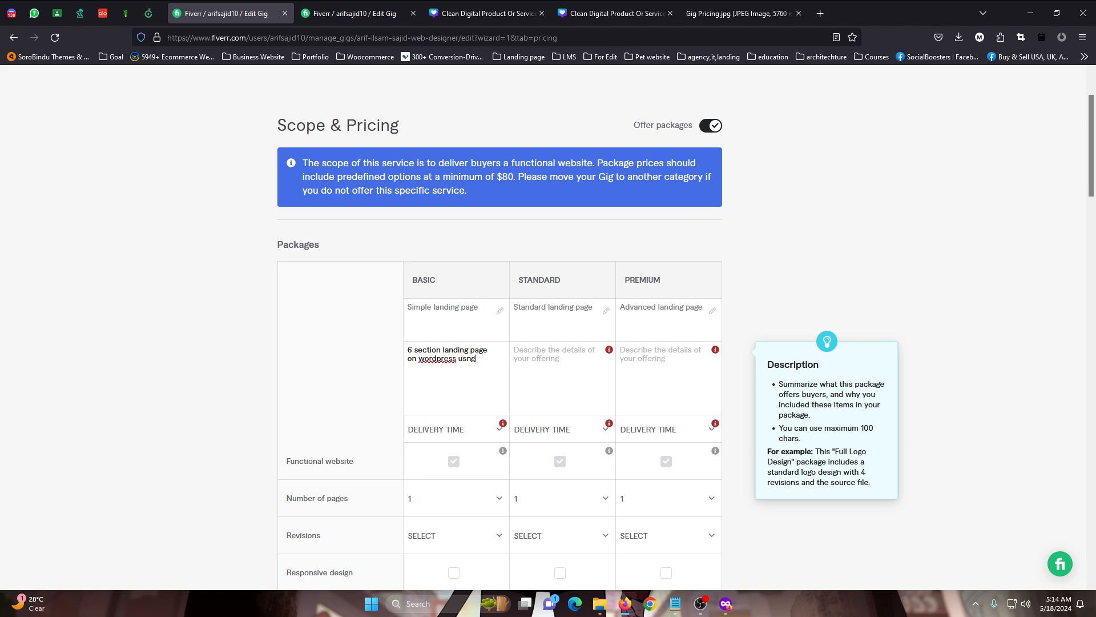
text(ing elementor pro)
Remove the word "pro" from the end of the Basic package's description
key(shift+Left)
key(shift+Left)
key(shift+Left)
key(shift+Left)
key(shift+Left)
key(shift+Left)
key(shift+Left)
key(shift+Left)
key(shift+Left)
key(shift+Left)
key(shift+Left)
key(shift+Left)
key(shift+Left)
key(shift+Left)
click(441, 331)
click(440, 353)
click(497, 348)
drag(444, 351, 407, 370)
click(448, 360)
double_click(449, 360)
click(458, 383)
click(465, 382)
key(BackSpace)
key(BackSpace)
key(BackSpace)
key(BackSpace)
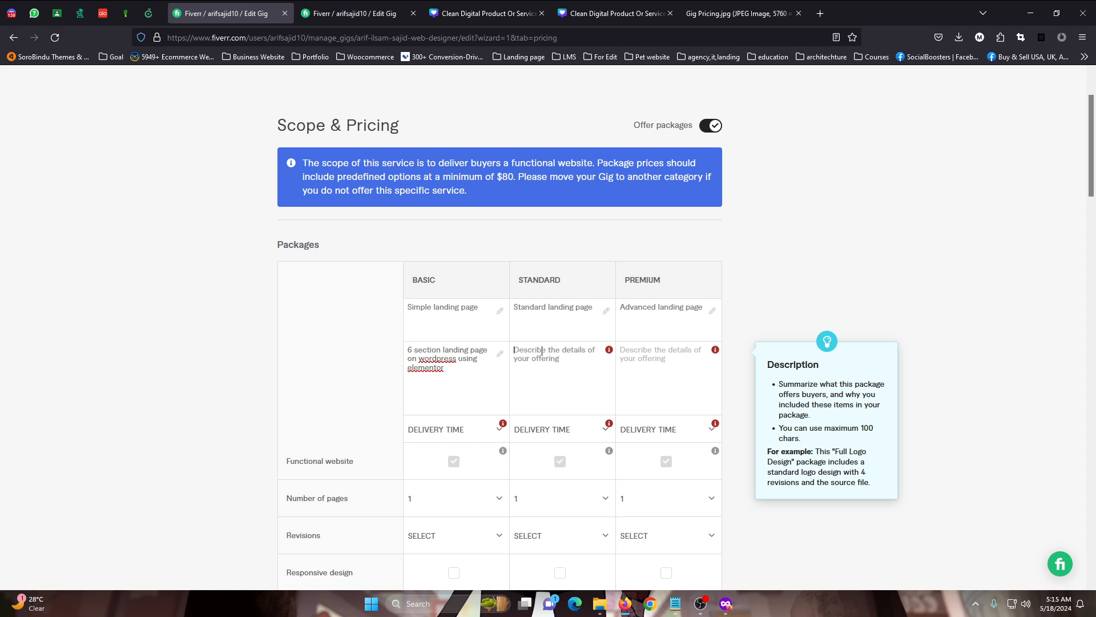
click(466, 316)
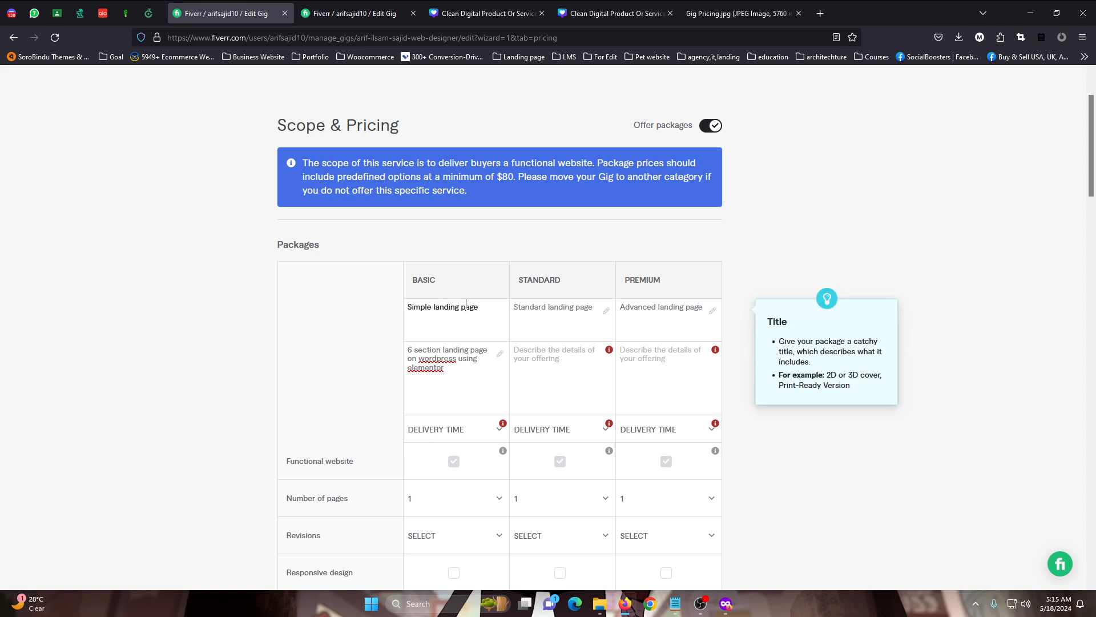
click(470, 350)
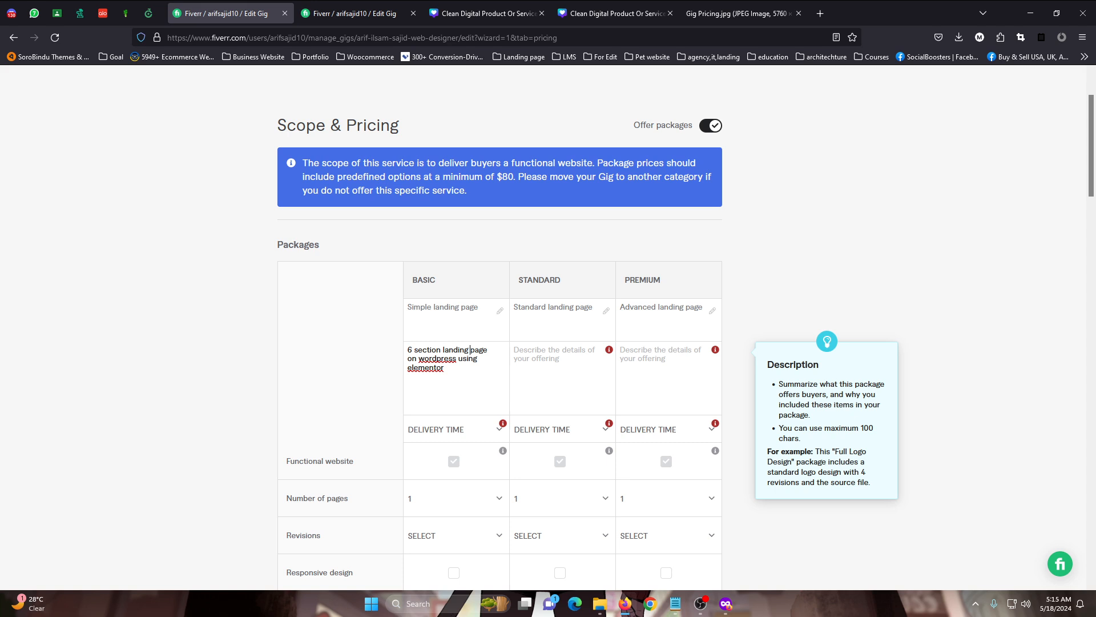
click(464, 325)
click(463, 370)
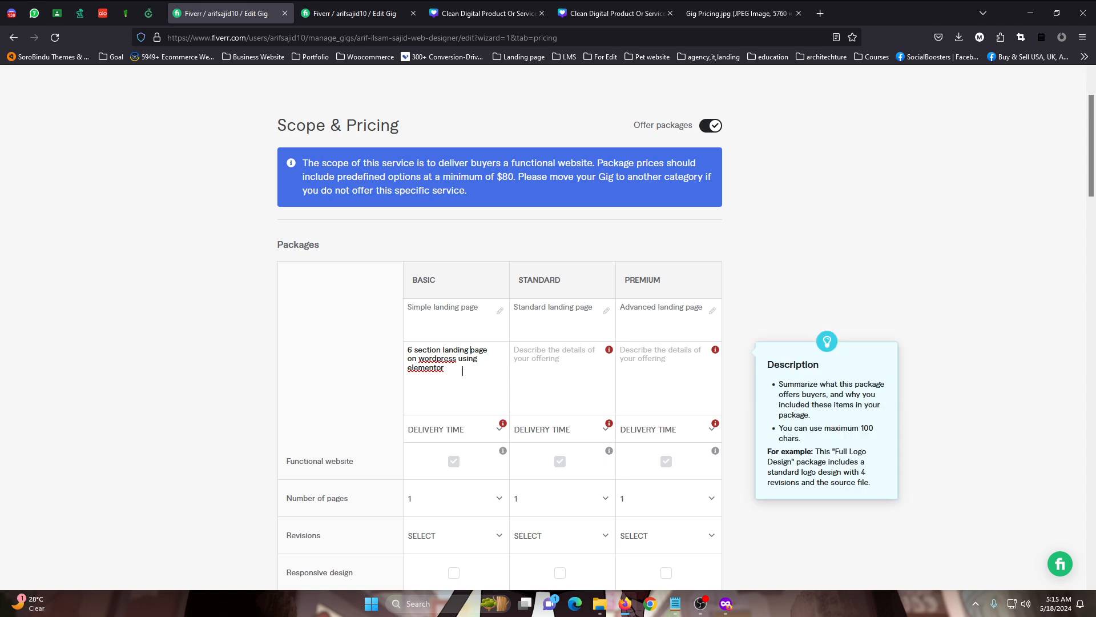
Describe the Standard package as "8 section landing page with contact form + social media integrations using elmentor pro"
click(558, 370)
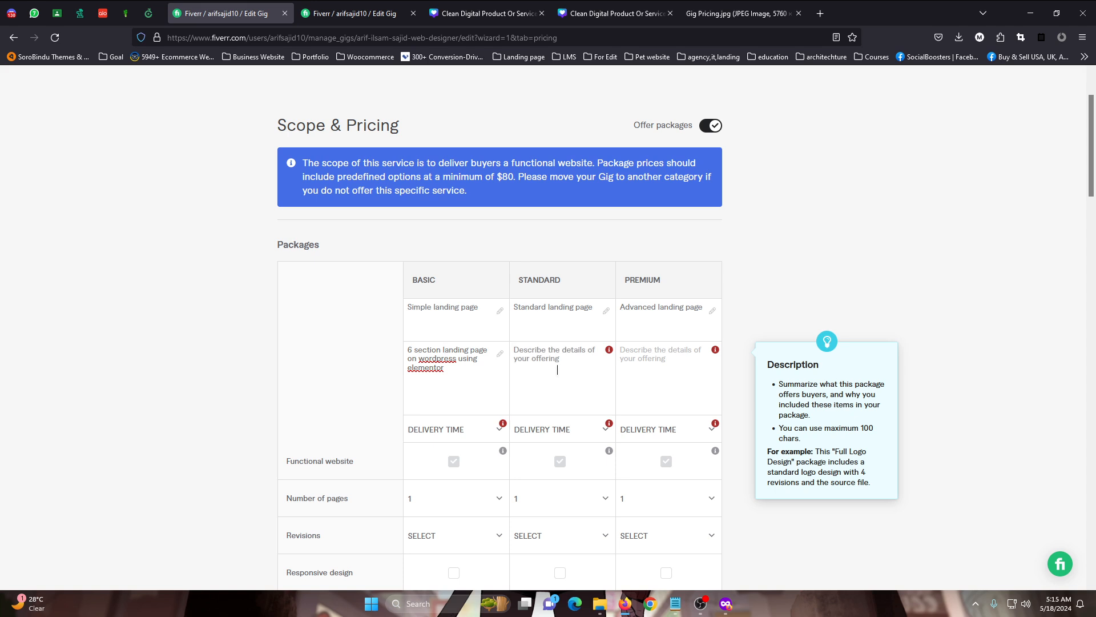
text(8 section)
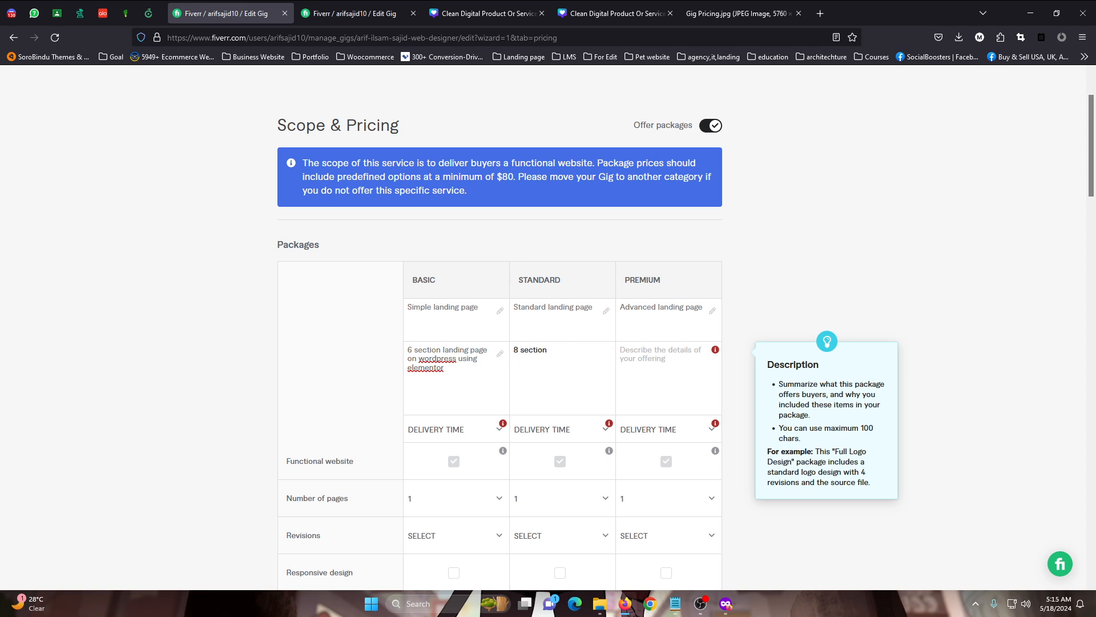
text( la)
text(nding page)
text( with contact )
text(fom)
text(rm )
text(+ social)
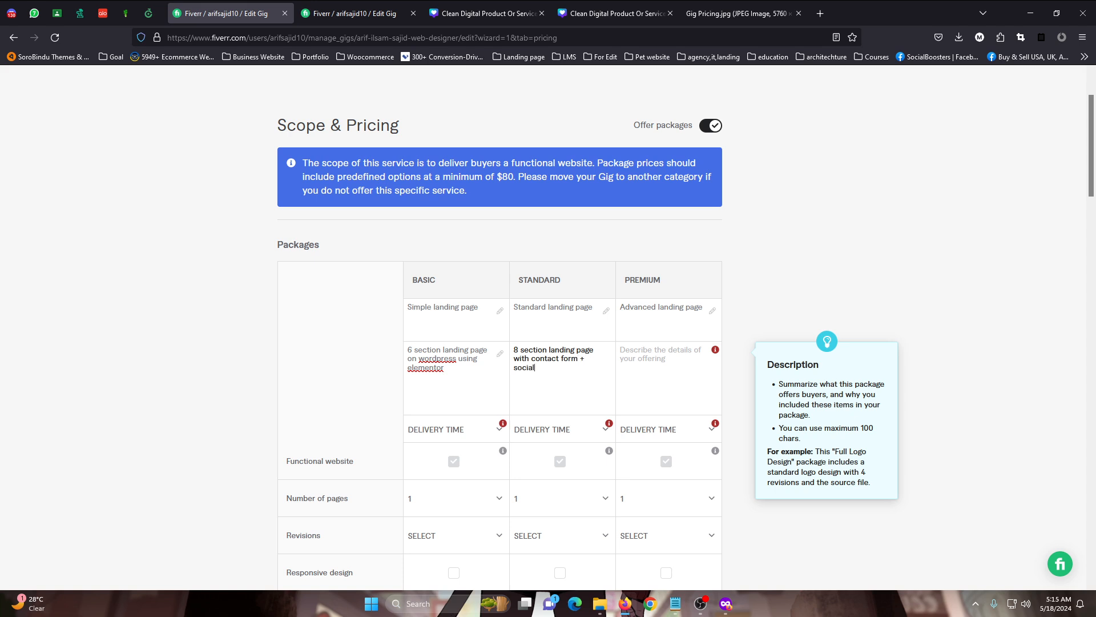
text( media integrations using elmentor pro)
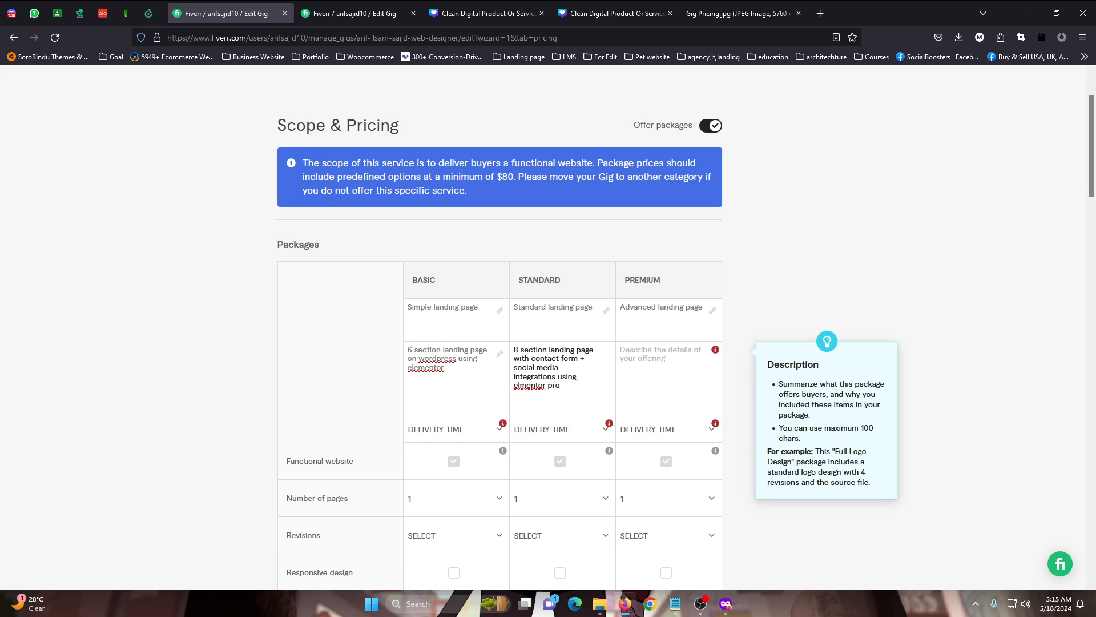
drag(514, 394, 515, 386)
drag(597, 349, 562, 348)
click(604, 394)
Describe the Premium package as "12 section landing page with advanced contact form + mailchimp integration using elementor pro"
click(670, 354)
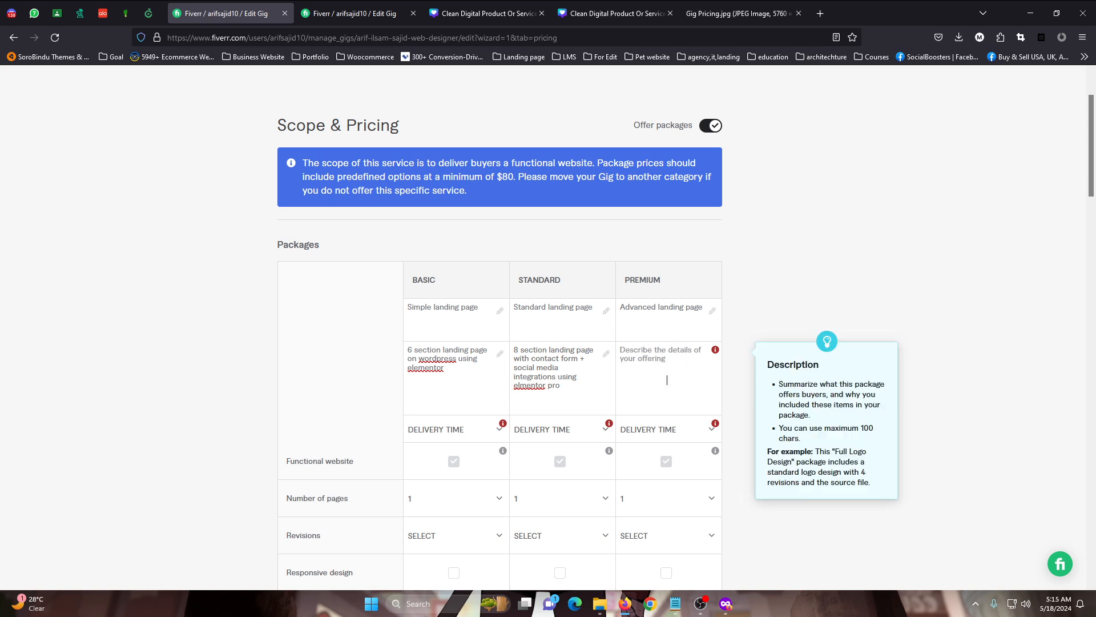
text(1)
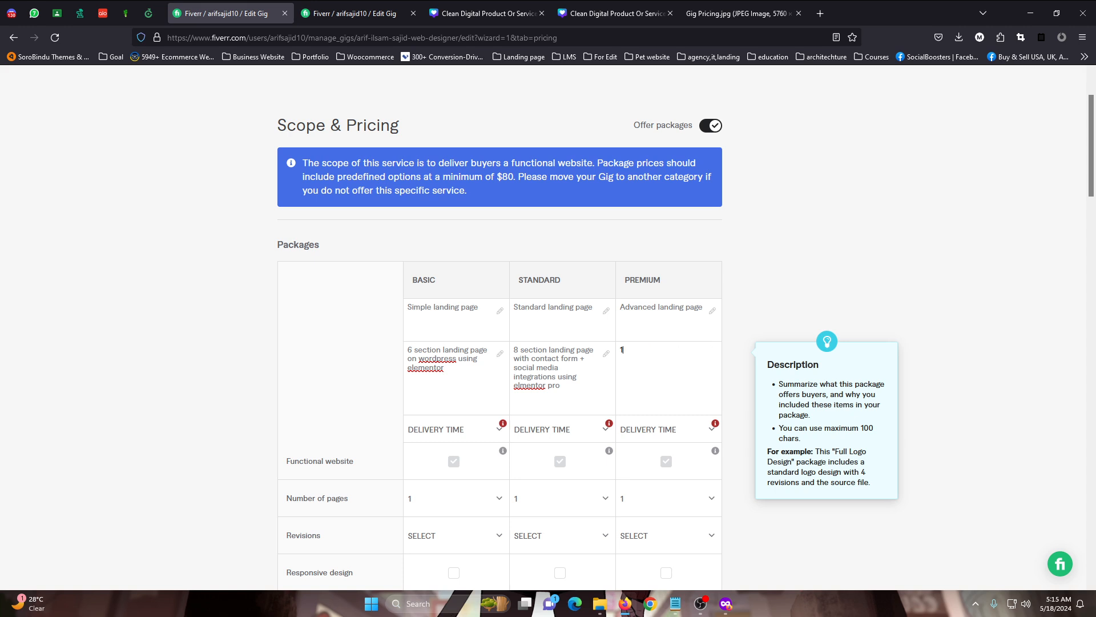
text(2 section landing page with ada)
text(ance)
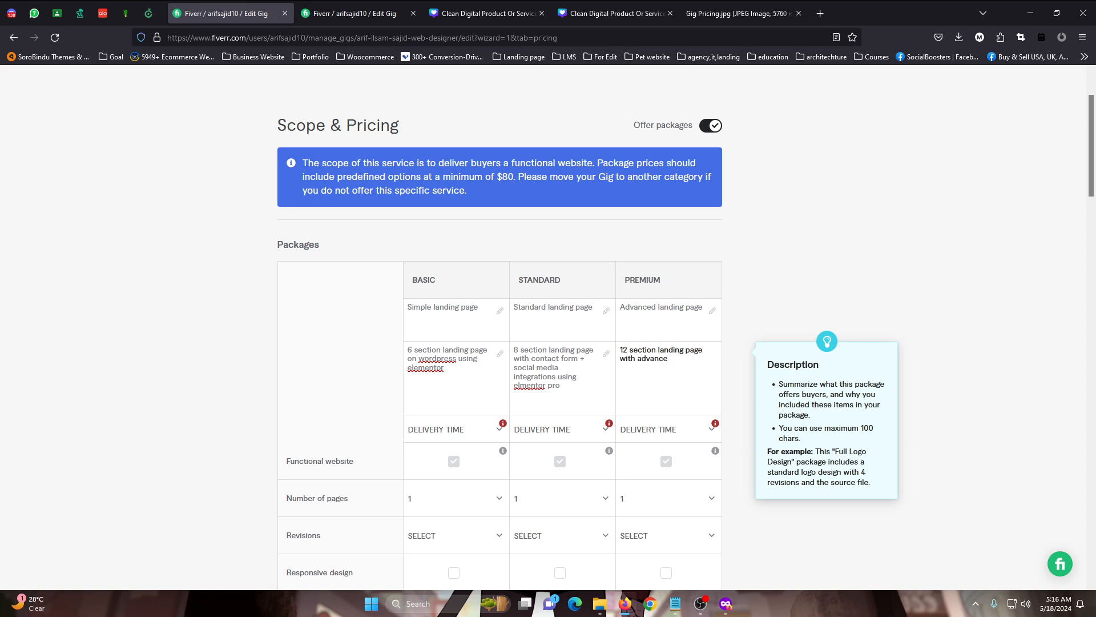
text(d contact form + mailchimp integration)
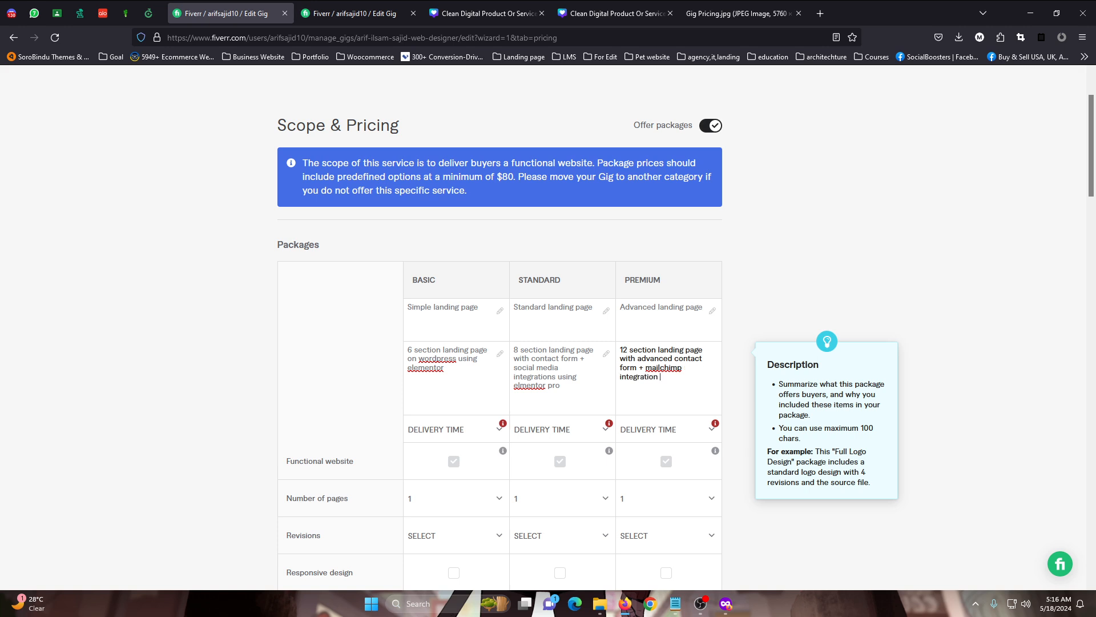
text( using elementor pro)
Set the delivery time to 1 day for Basic, 2 days for Standard and 3 days for Premium
scroll(702, 347, down, 2)
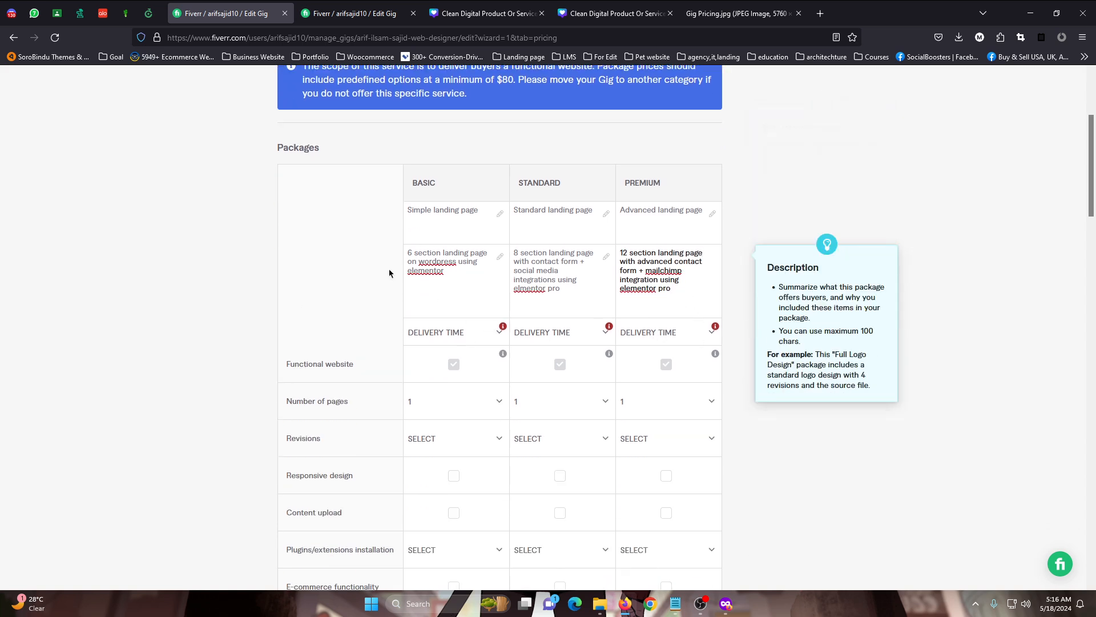
drag(407, 254, 430, 254)
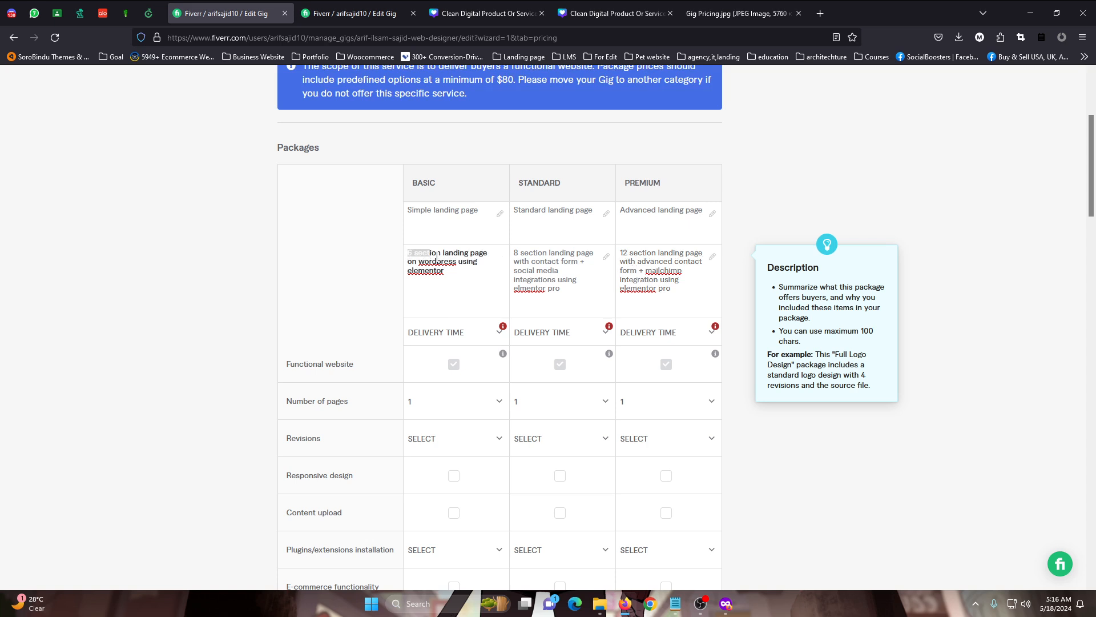
click(437, 255)
click(453, 333)
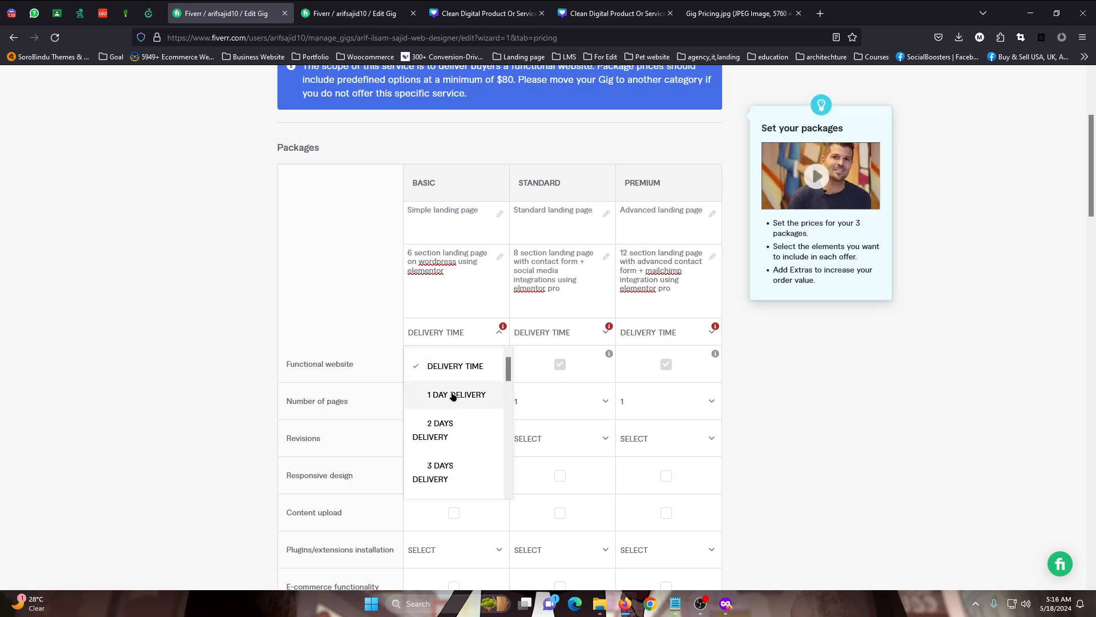
click(456, 395)
click(548, 333)
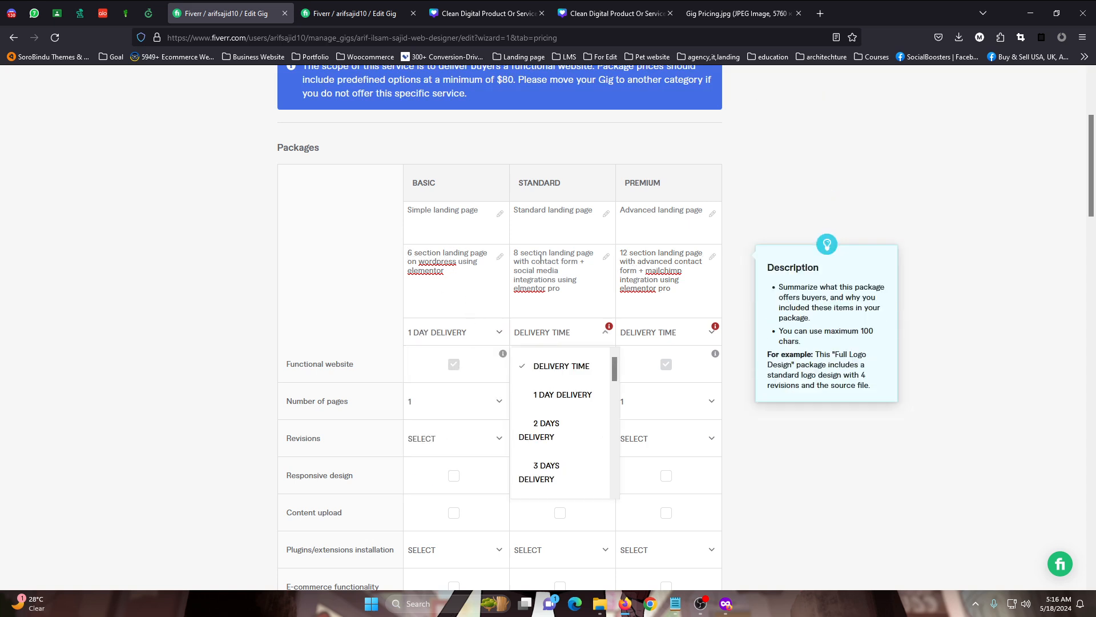
click(556, 425)
click(656, 332)
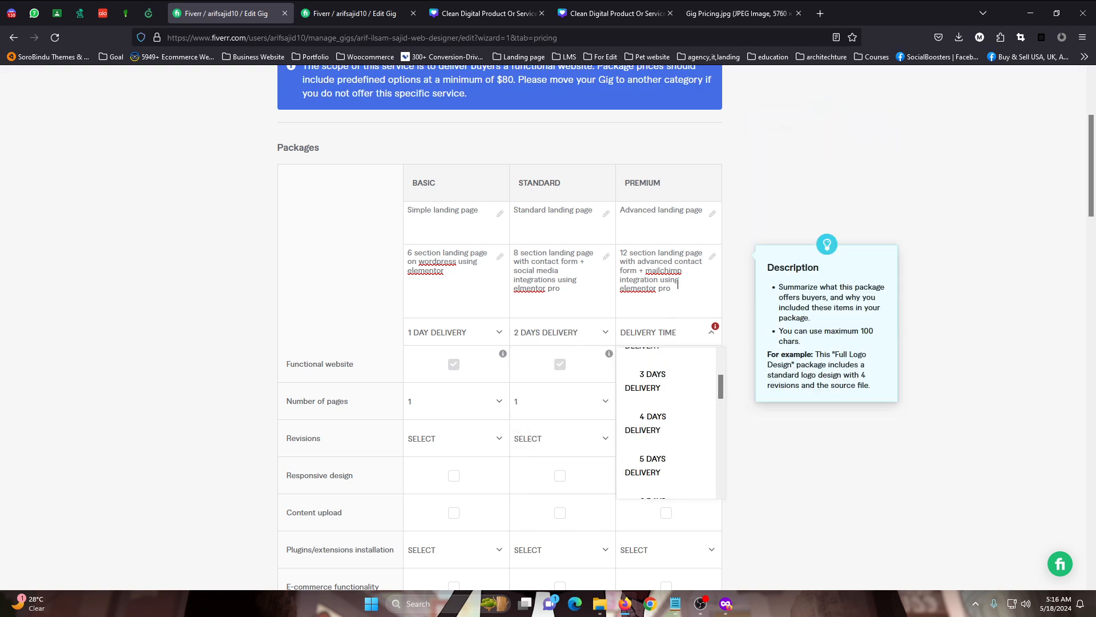
click(648, 380)
Set the number of pages for the Basic package to 1
scroll(563, 286, down, 2)
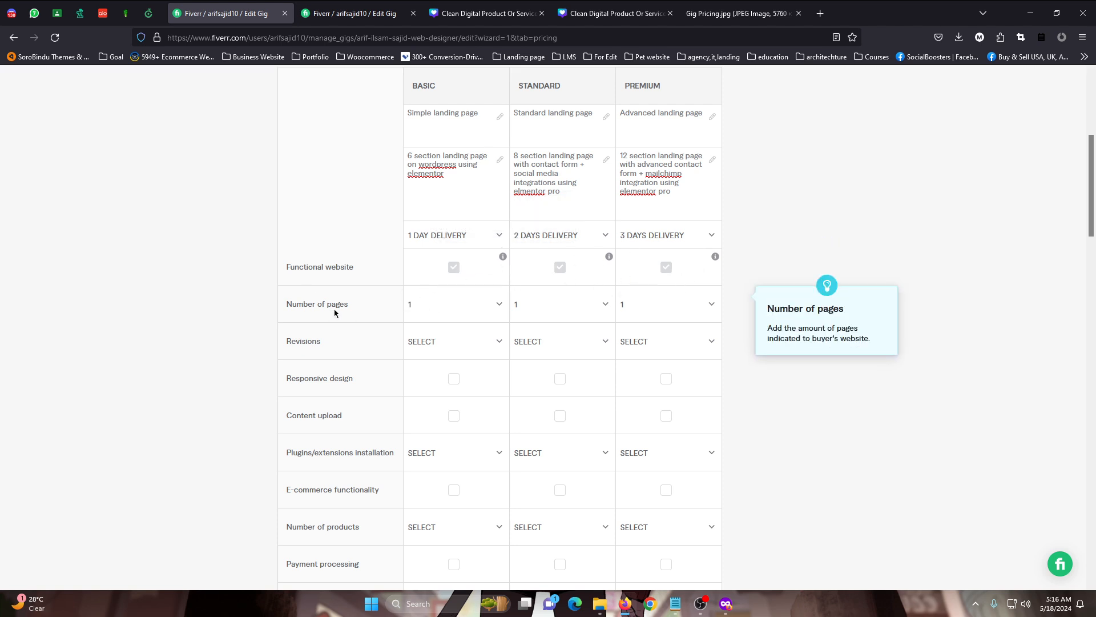
click(464, 308)
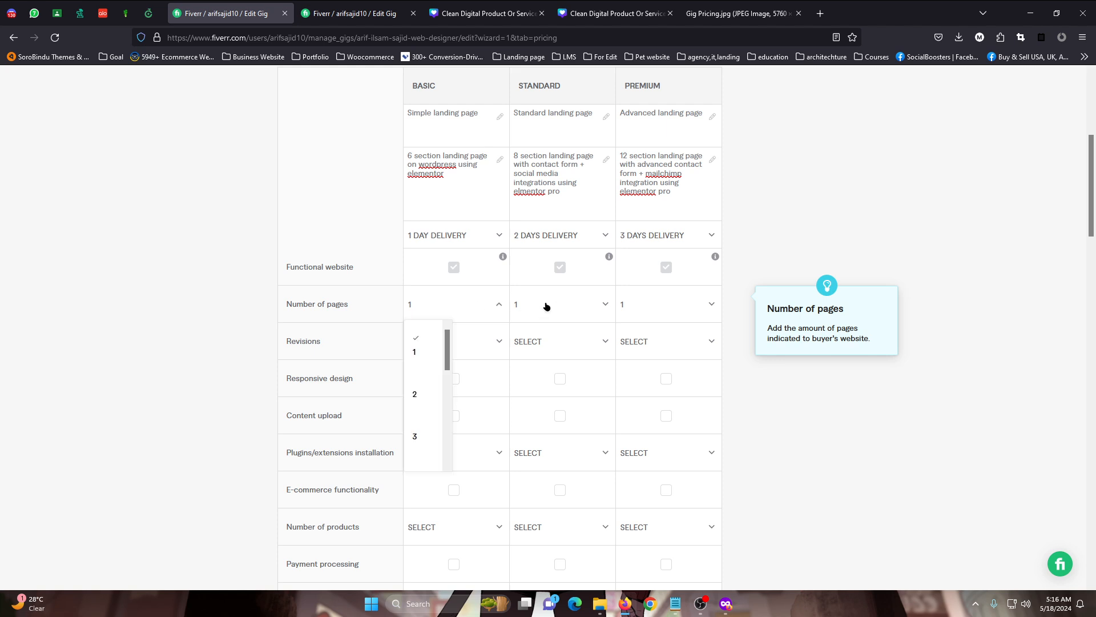
click(546, 306)
click(630, 308)
click(457, 305)
click(567, 306)
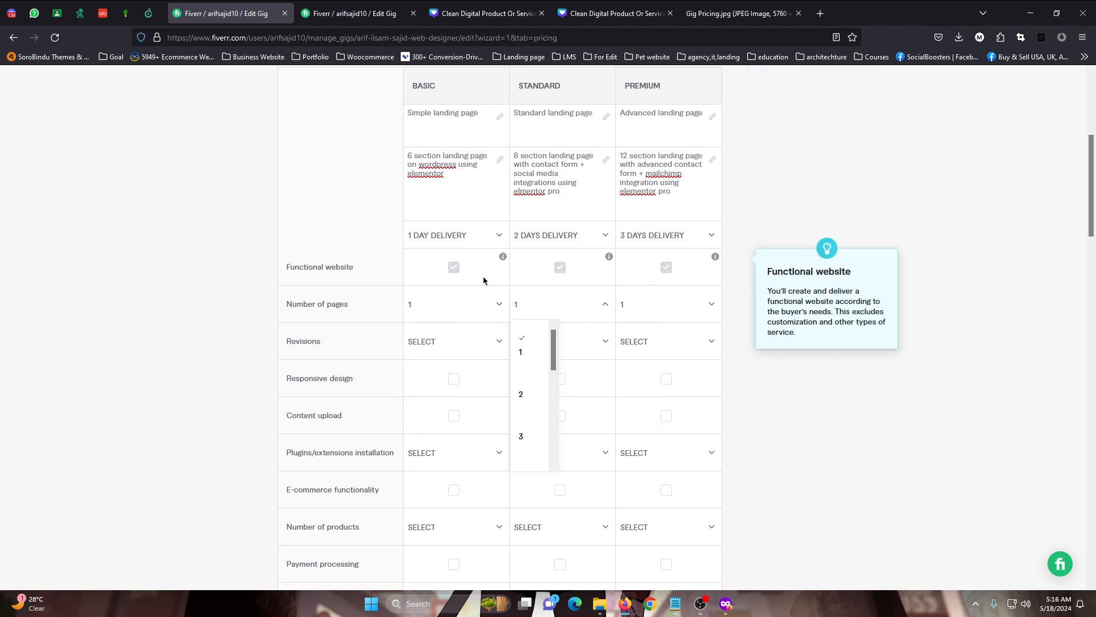
click(428, 306)
click(415, 353)
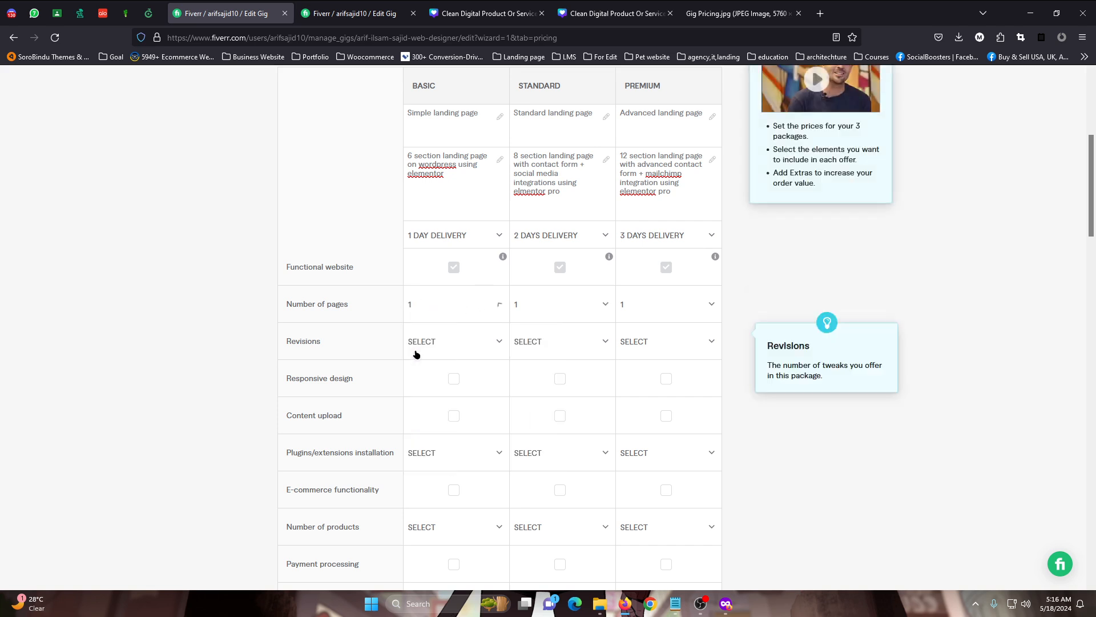
Set the number of pages to 5 for the Standard package and 10 for the Premium package
click(564, 300)
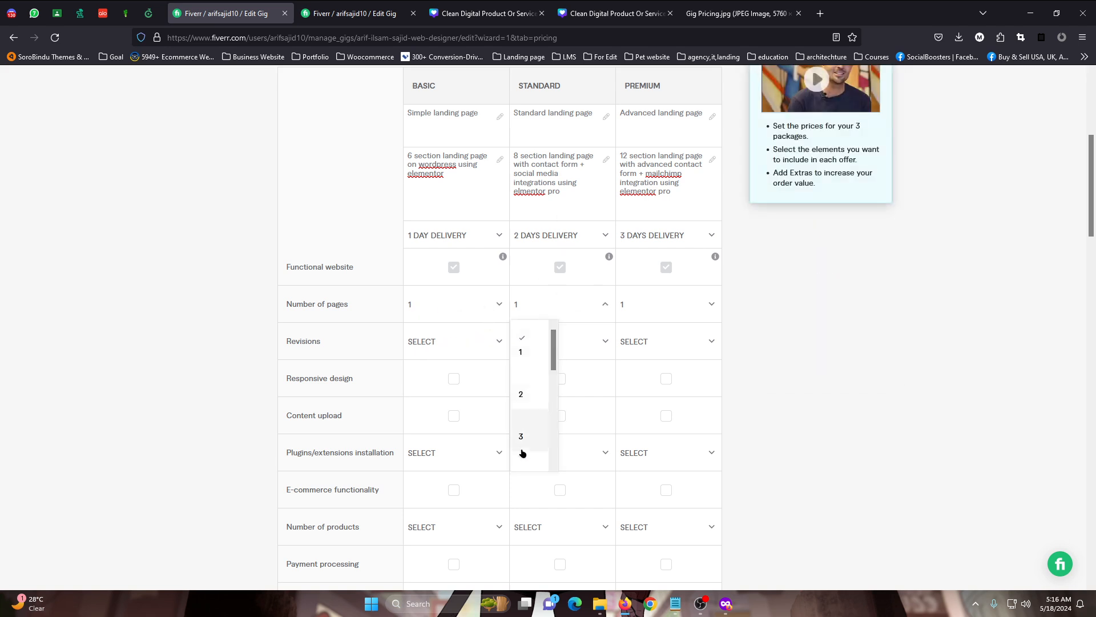
scroll(522, 451, down, 3)
click(522, 430)
click(669, 304)
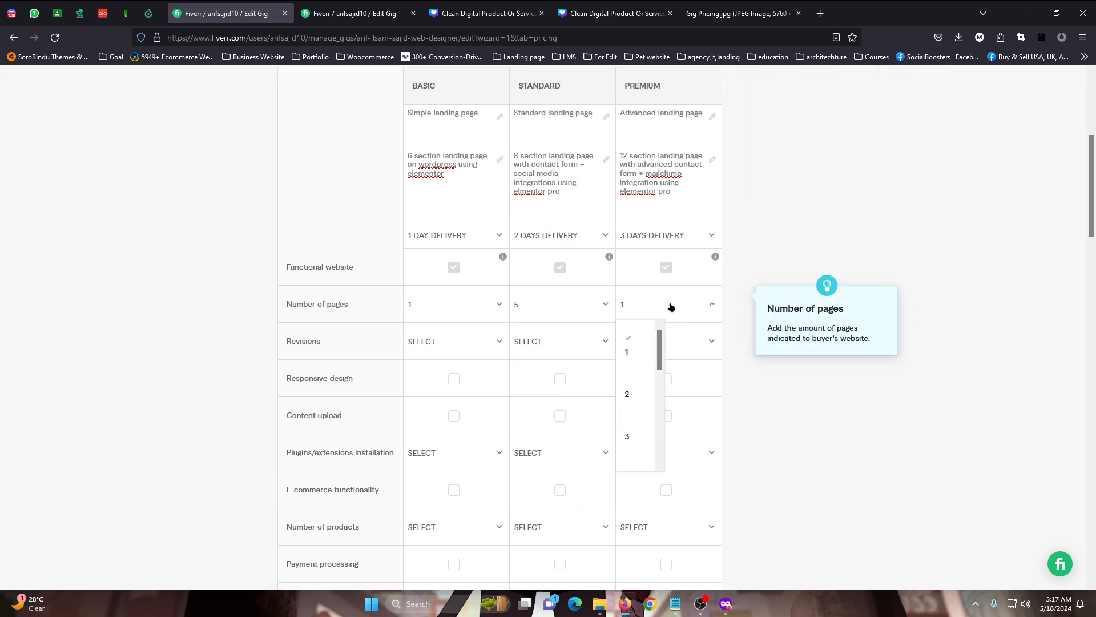
scroll(648, 408, down, 2)
scroll(645, 417, down, 3)
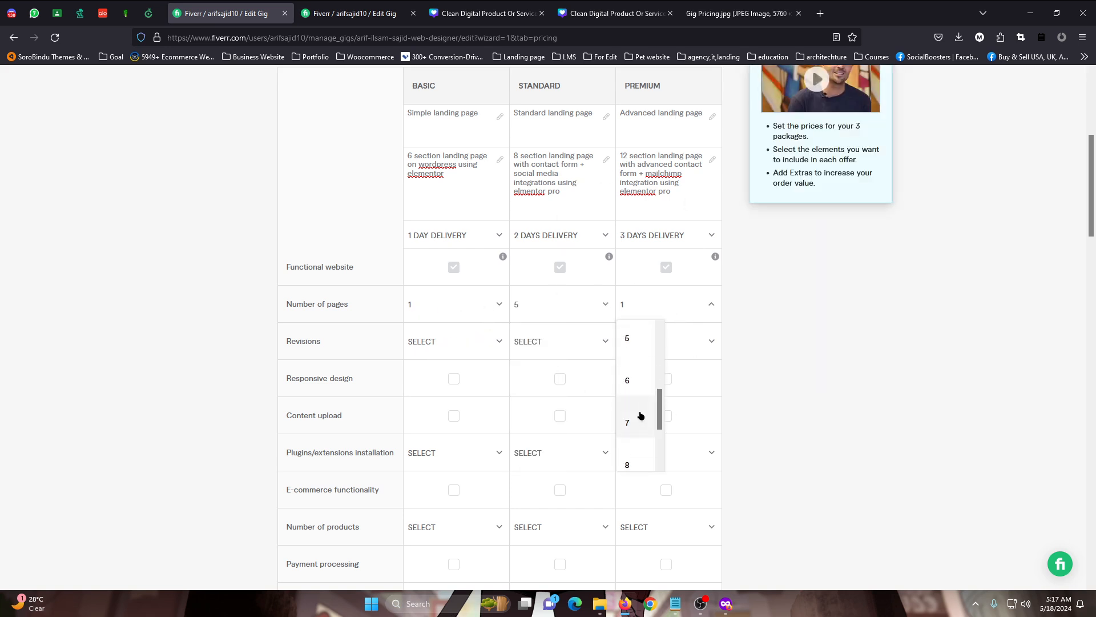
click(634, 450)
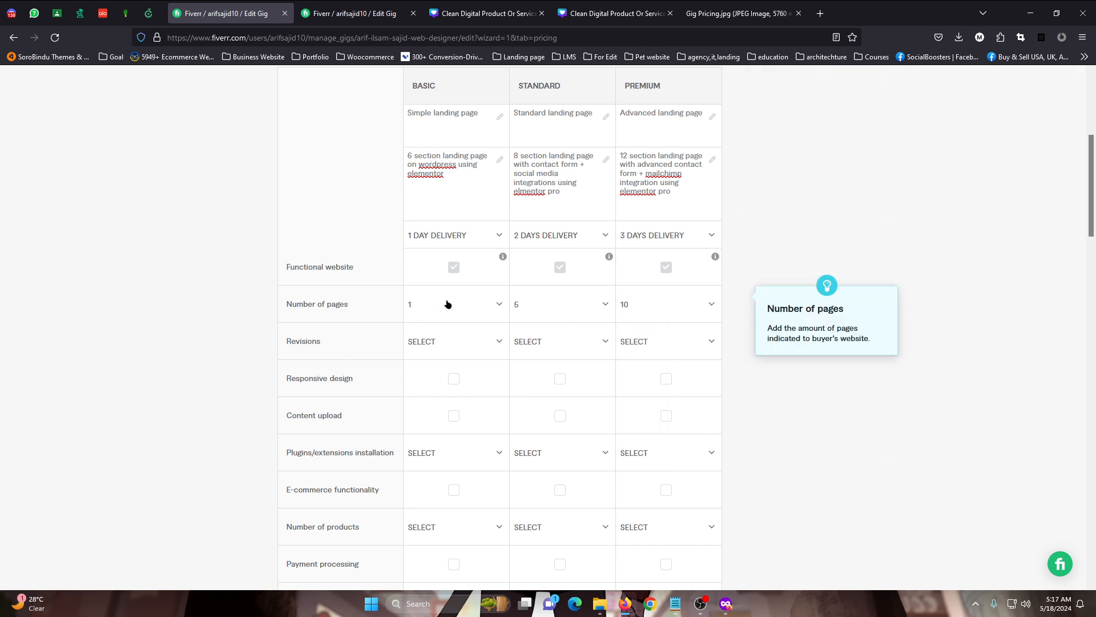
Set the revisions to 1 for Basic, 2 for Standard and 3 for Premium
click(443, 342)
scroll(443, 367, down, 2)
scroll(451, 410, up, 2)
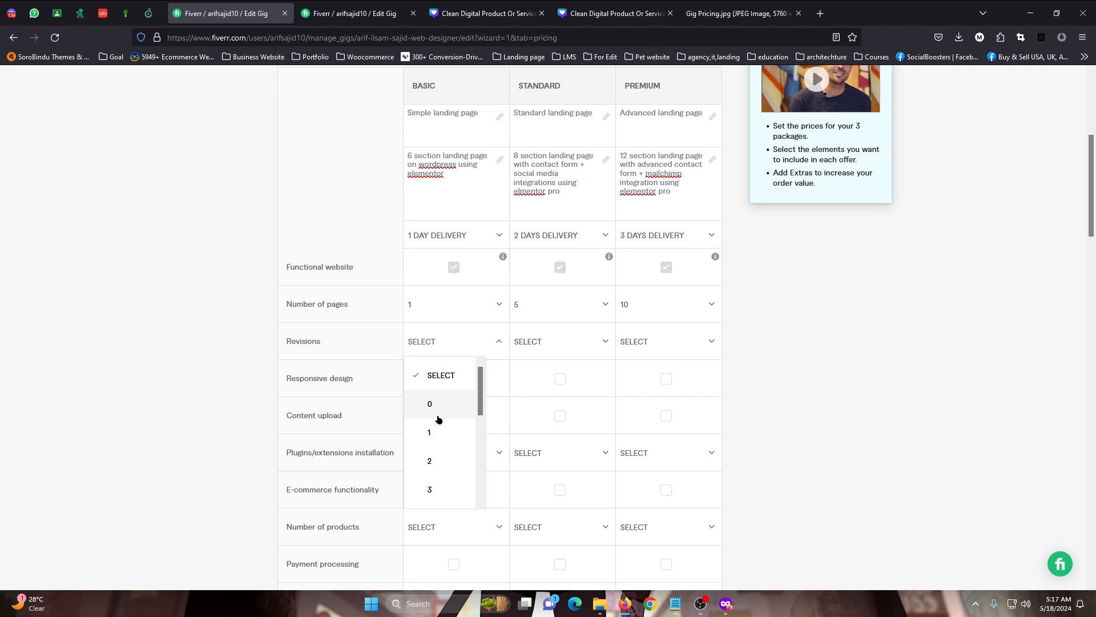
click(433, 432)
click(536, 341)
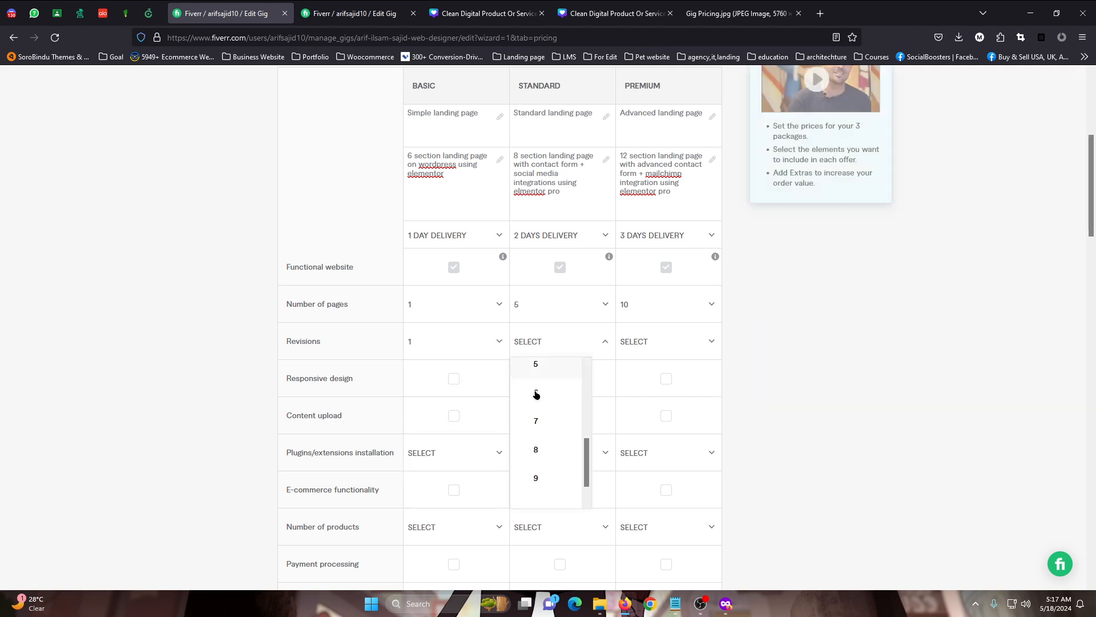
scroll(545, 425, up, 3)
click(536, 460)
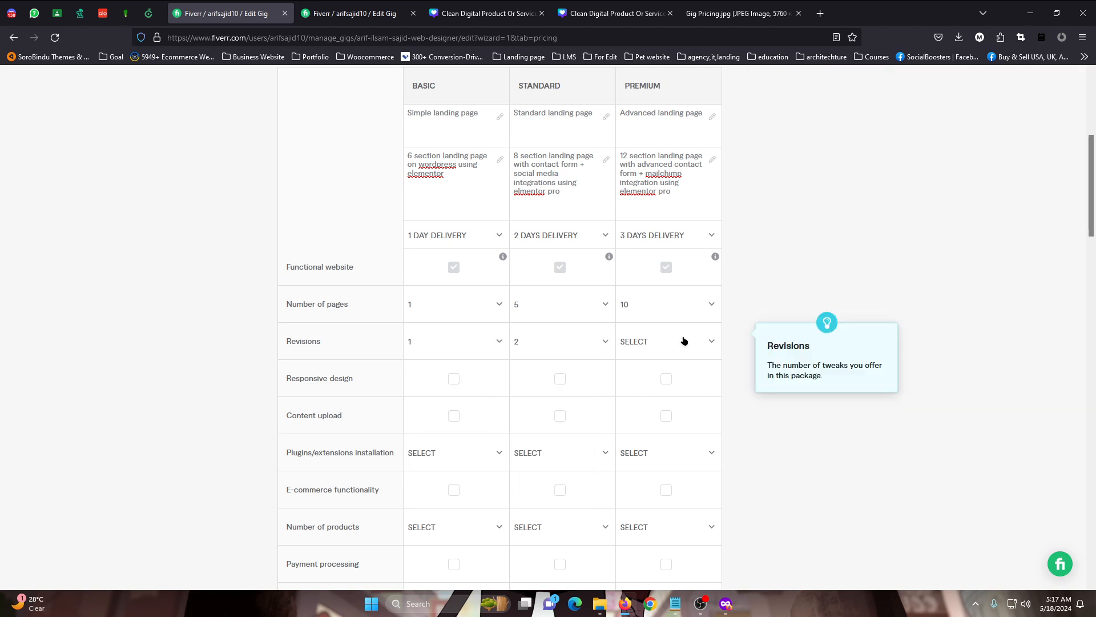
click(683, 341)
click(662, 489)
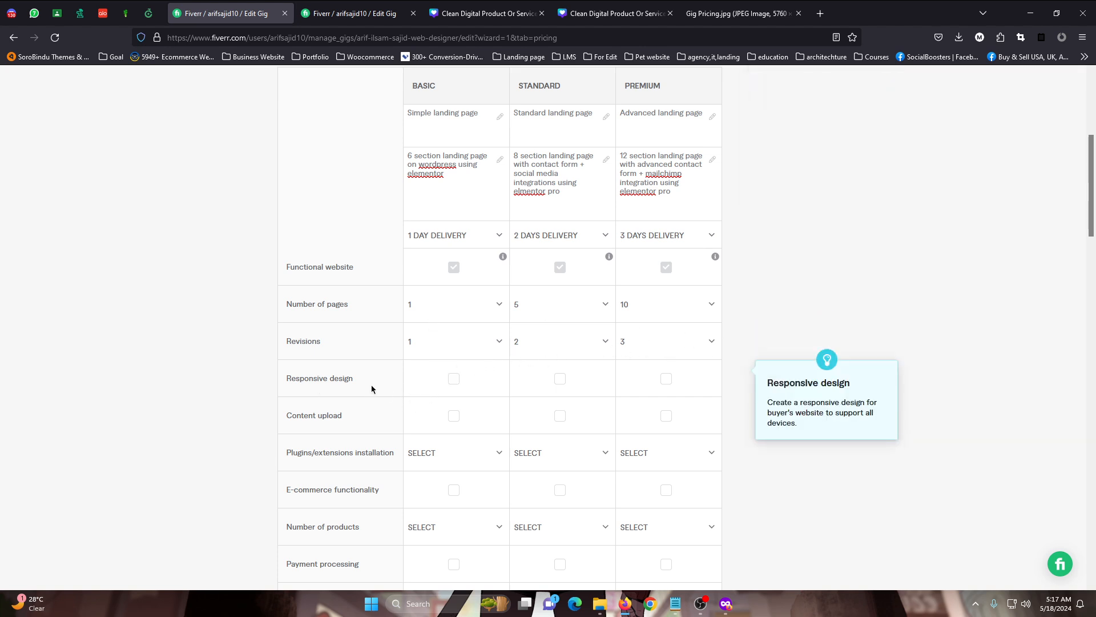
Include responsive design and content upload in all three packages
click(489, 386)
click(560, 378)
click(667, 379)
scroll(593, 352, down, 3)
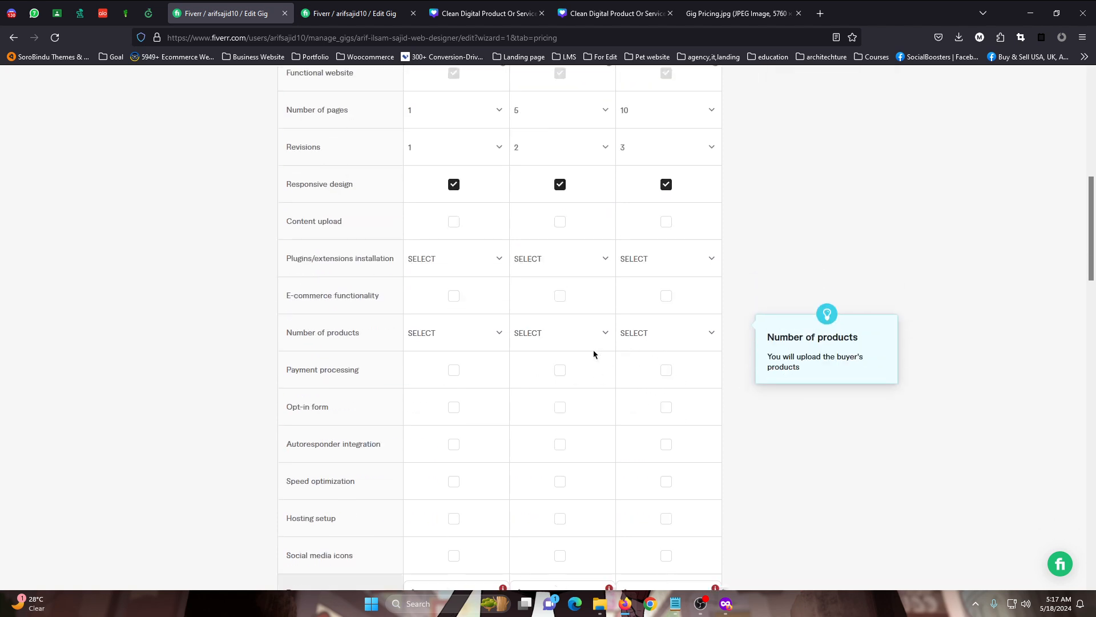
click(454, 223)
click(561, 223)
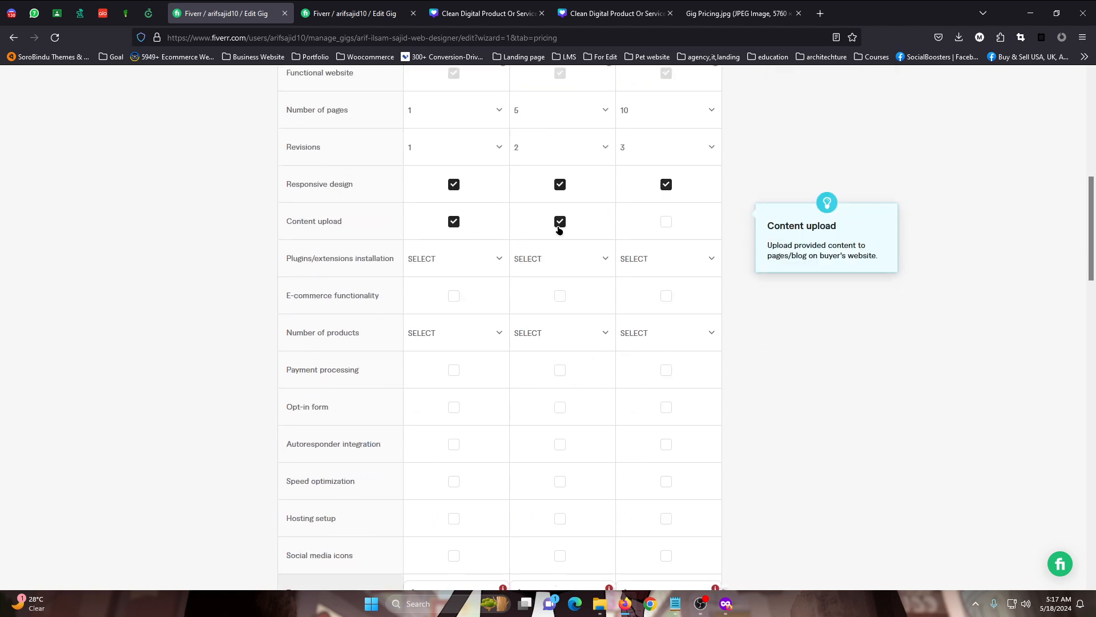
click(667, 222)
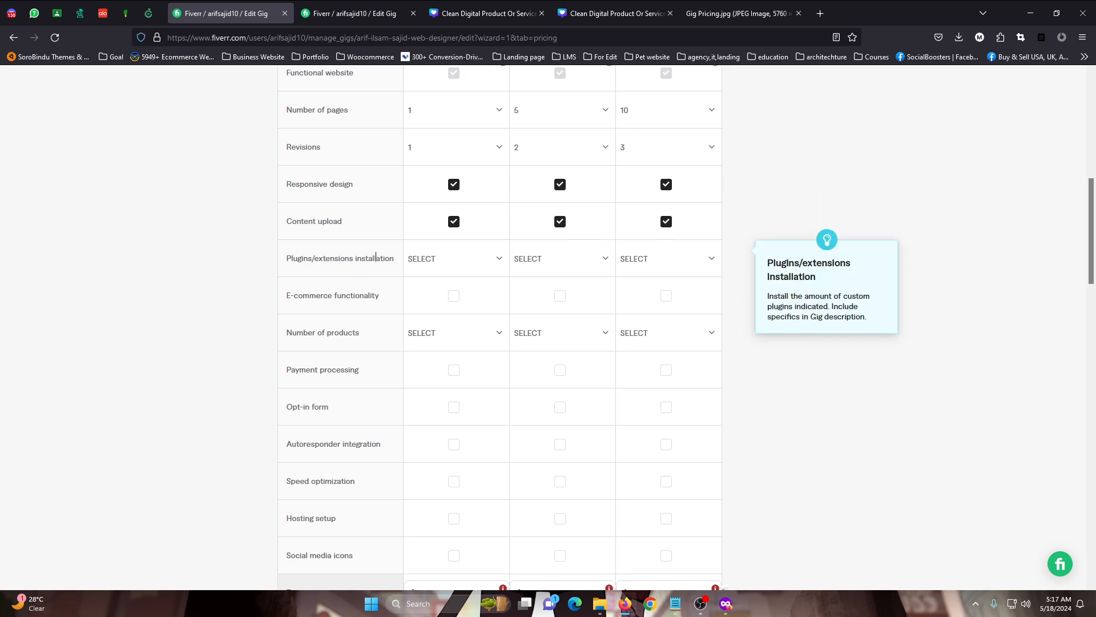
Set the plugins/extensions installation to 3 for Basic, 5 for Standard and 7 for Premium
click(436, 260)
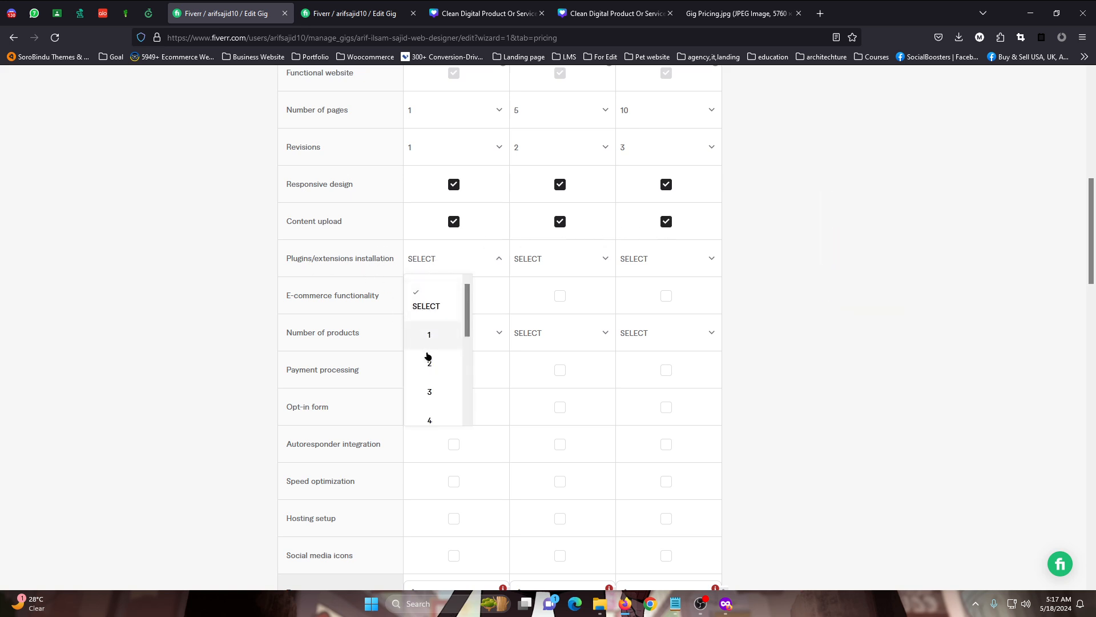
click(429, 393)
click(531, 260)
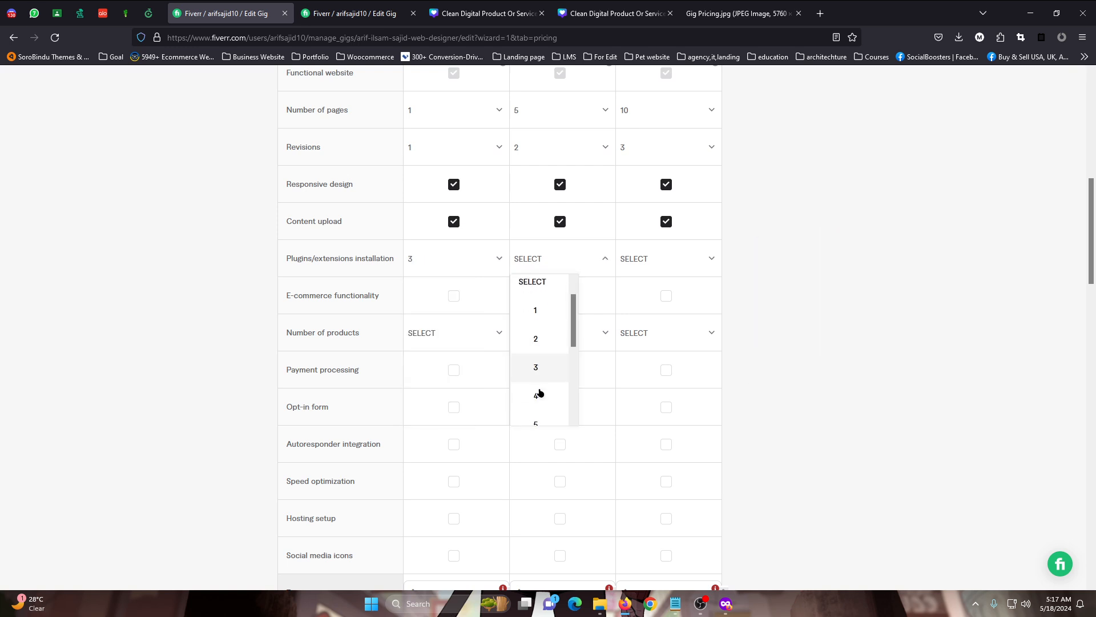
scroll(536, 377, down, 2)
click(537, 359)
click(666, 254)
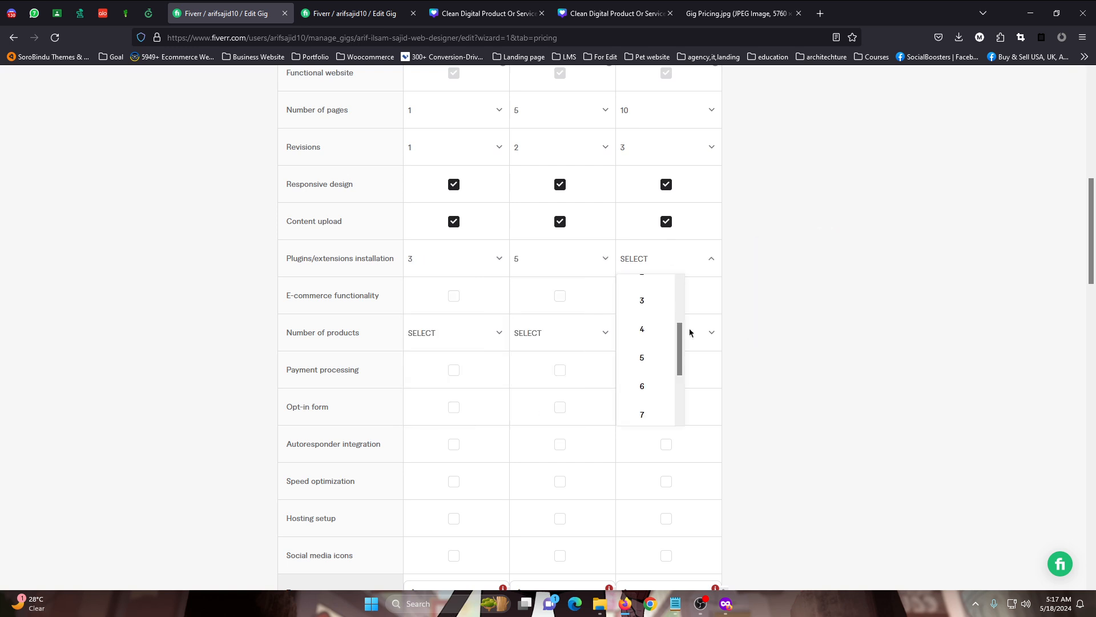
click(641, 414)
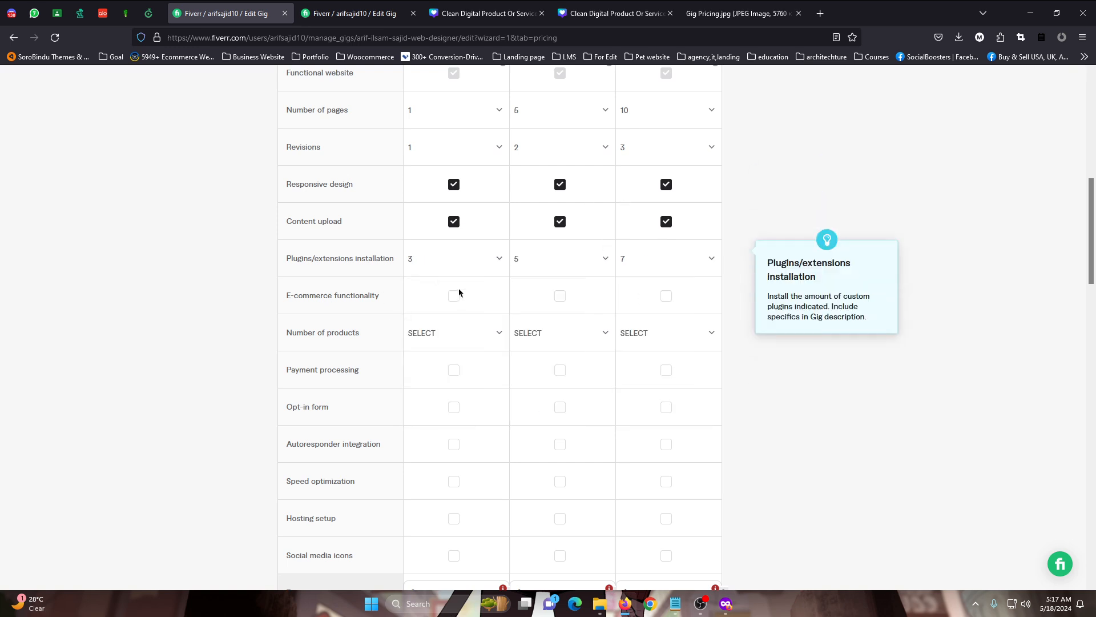
Include e-commerce functionality in Standard and Premium, with 5 products for Standard and 15 for Premium
click(559, 297)
click(666, 296)
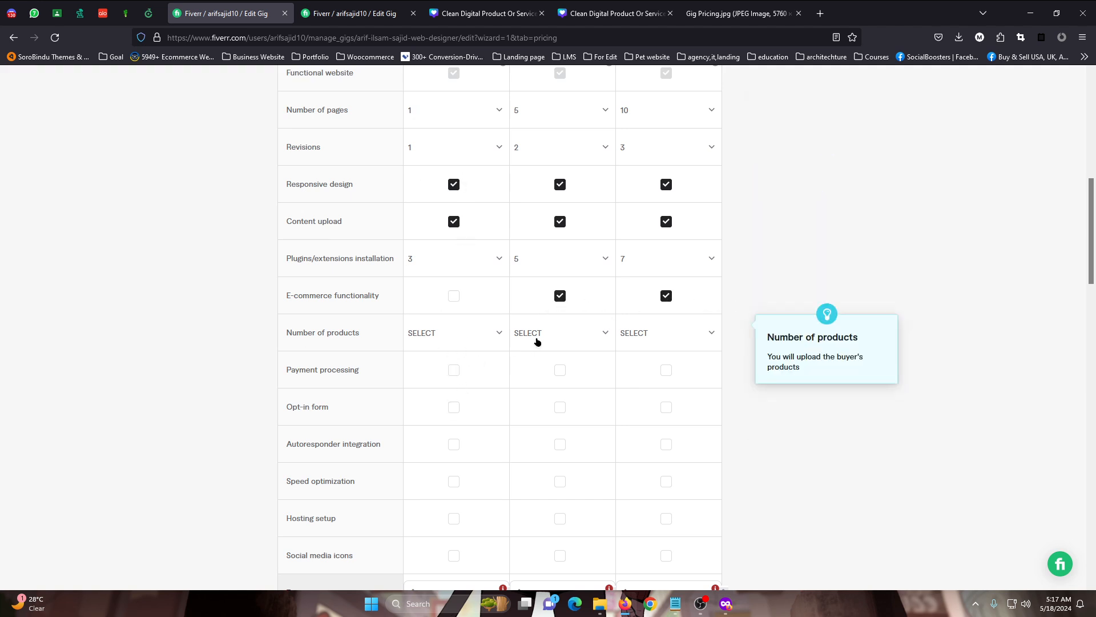
click(579, 341)
scroll(546, 491, down, 2)
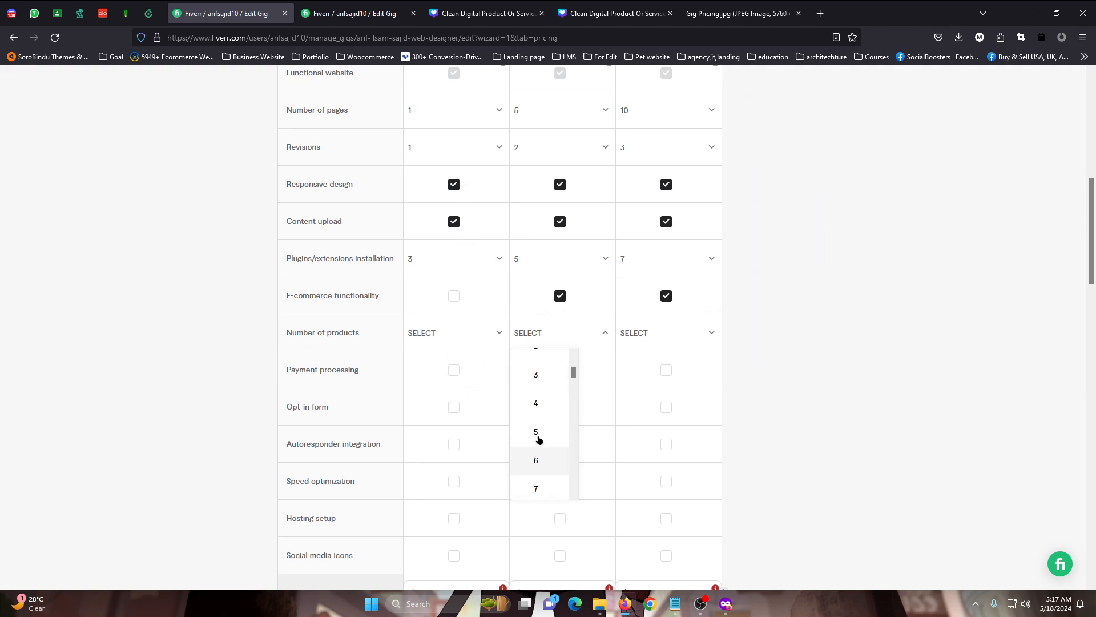
click(536, 436)
click(668, 343)
scroll(655, 435, down, 2)
scroll(654, 436, down, 5)
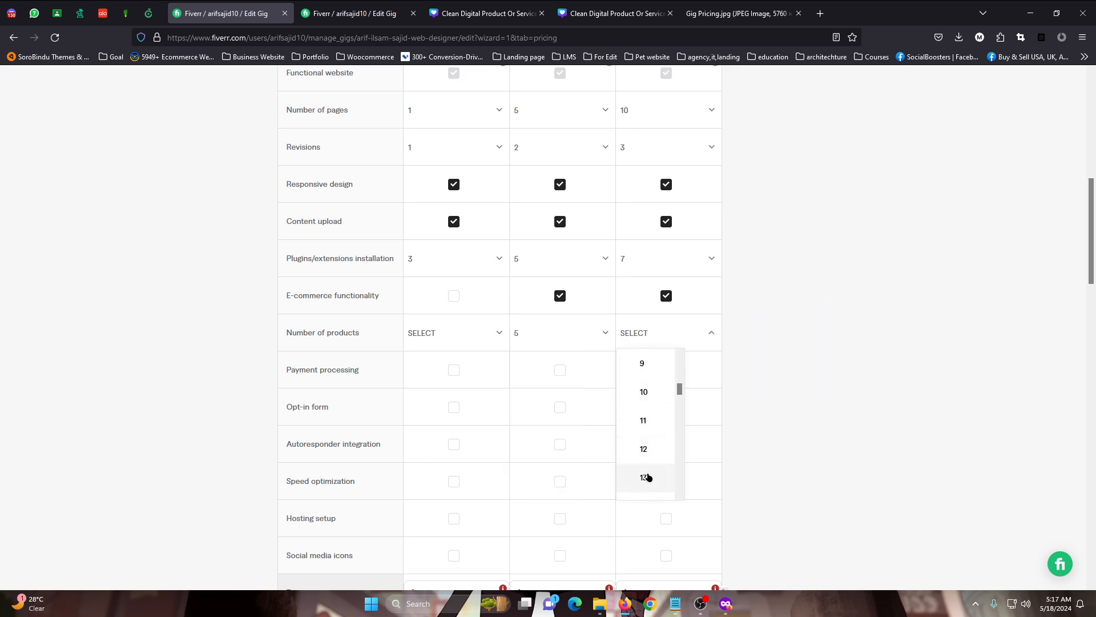
scroll(644, 462, down, 3)
click(642, 444)
Include payment processing in the Standard and Premium packages and an opt-in form in all three
scroll(394, 393, down, 2)
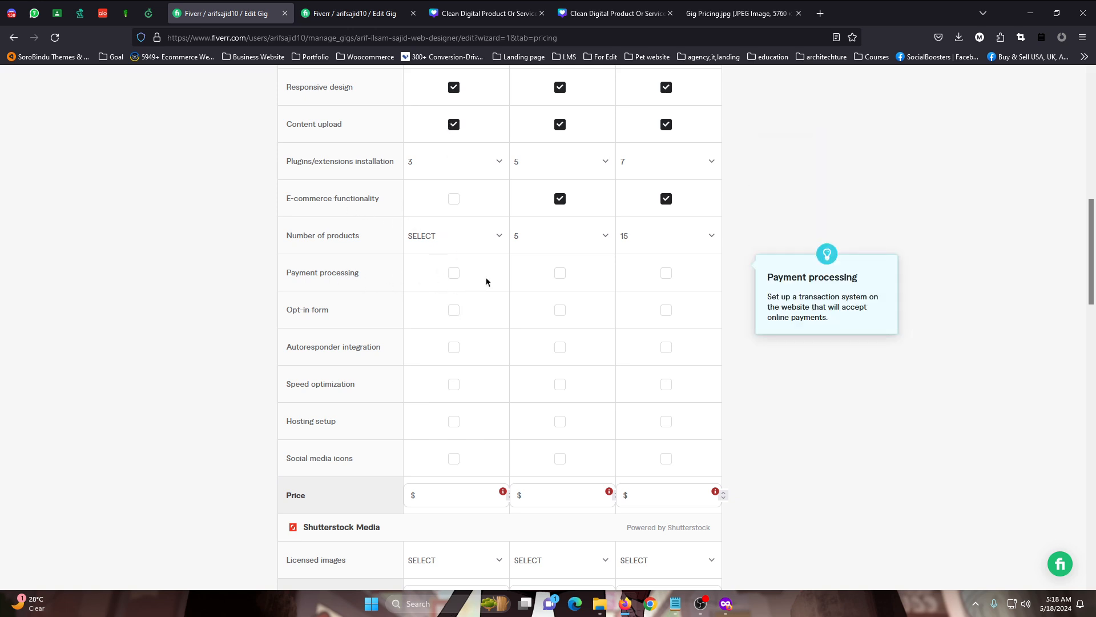
click(560, 273)
click(666, 273)
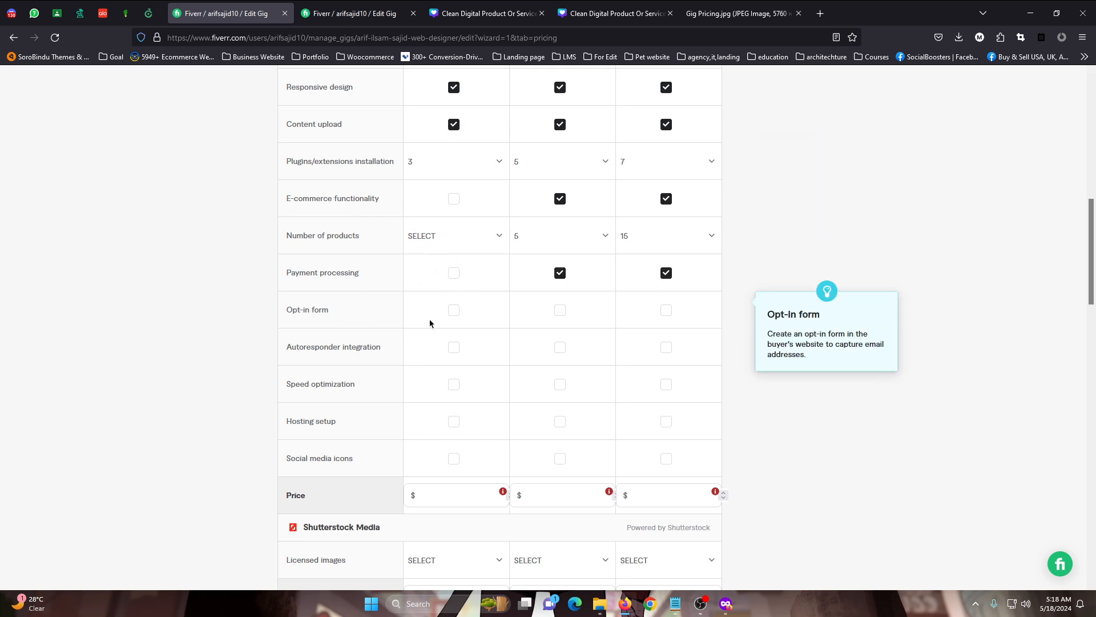
click(454, 311)
click(564, 312)
click(667, 311)
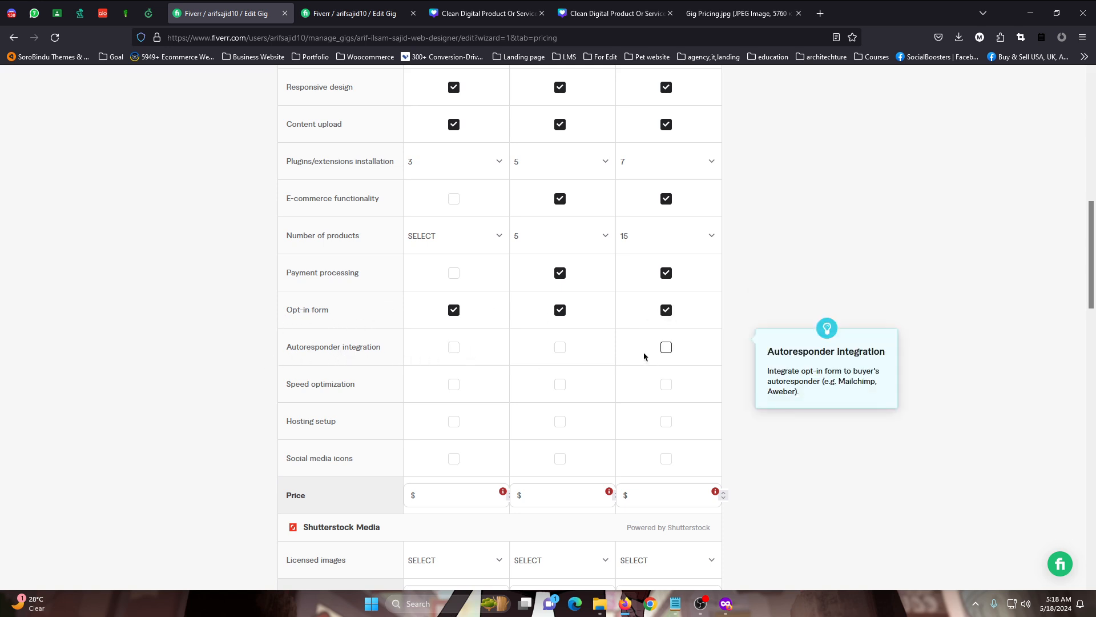
Include autoresponder integration and speed optimization in the Standard and Premium packages
click(571, 351)
click(644, 354)
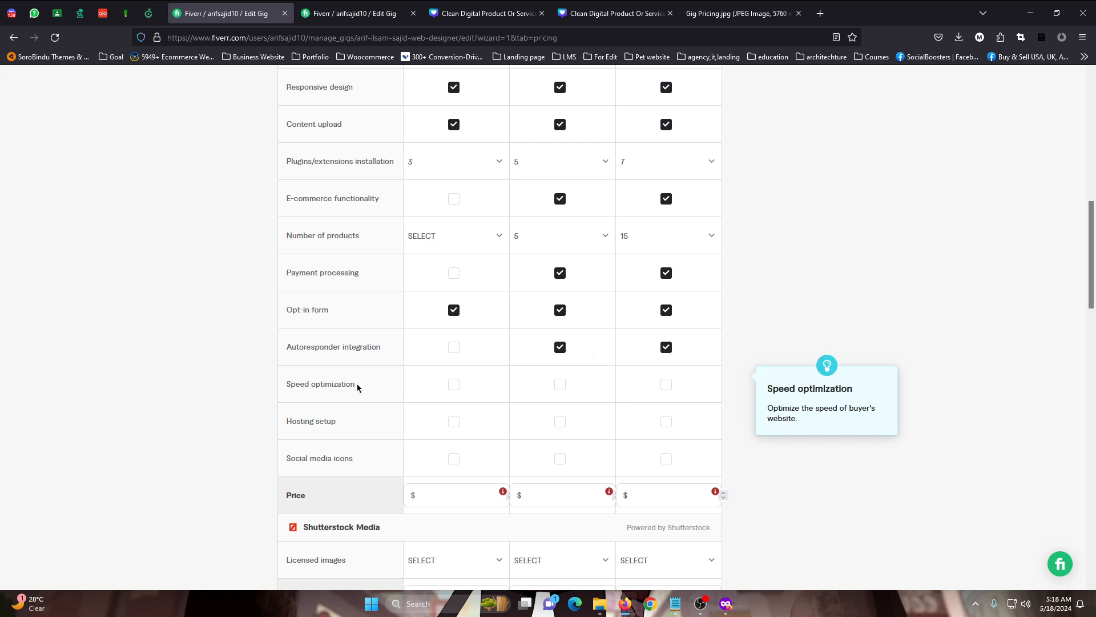
click(560, 385)
click(666, 384)
Include hosting setup in all three packages and social media icons in Standard and Premium only
click(455, 421)
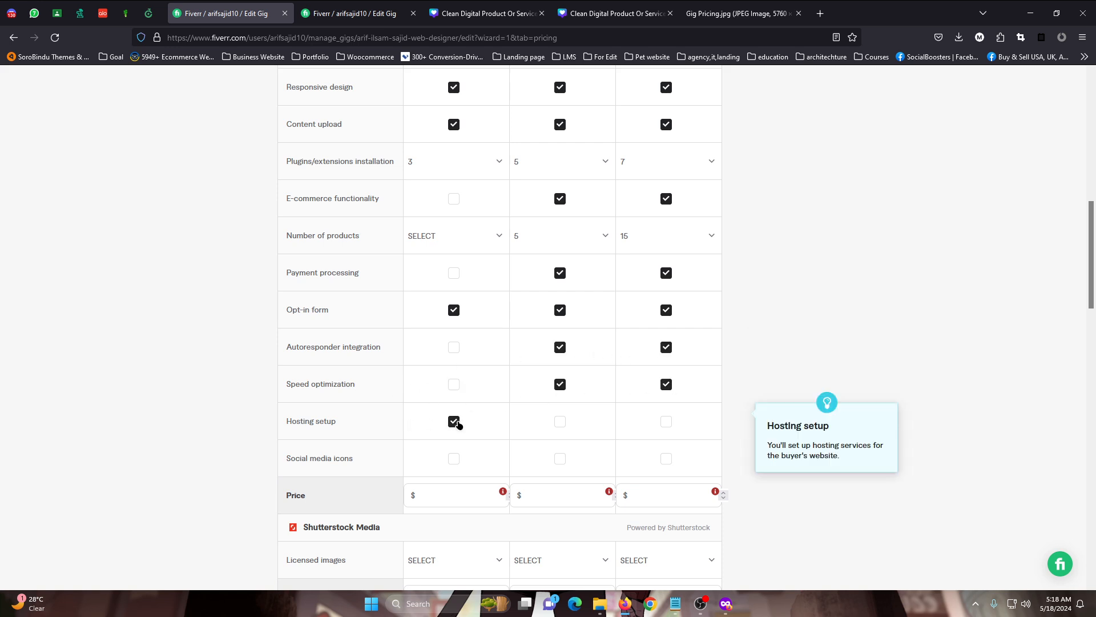
click(558, 423)
click(663, 426)
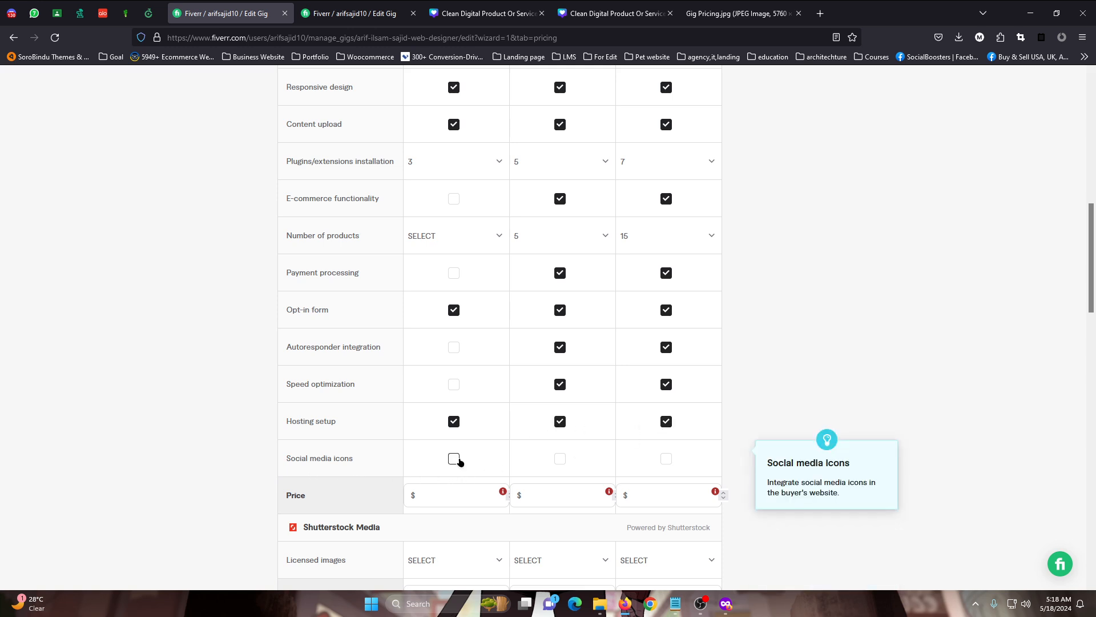
click(561, 459)
click(667, 459)
Review the package titles, descriptions and included features across the Basic, Standard and Premium packages
scroll(659, 434, up, 3)
scroll(657, 426, up, 3)
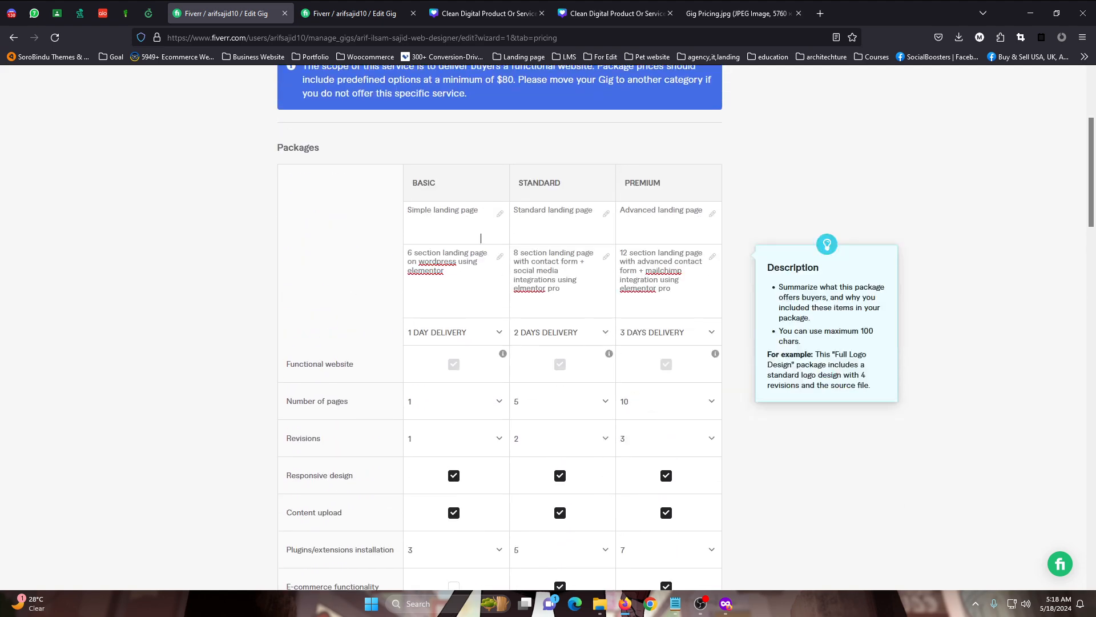
drag(433, 210, 475, 224)
scroll(457, 257, down, 6)
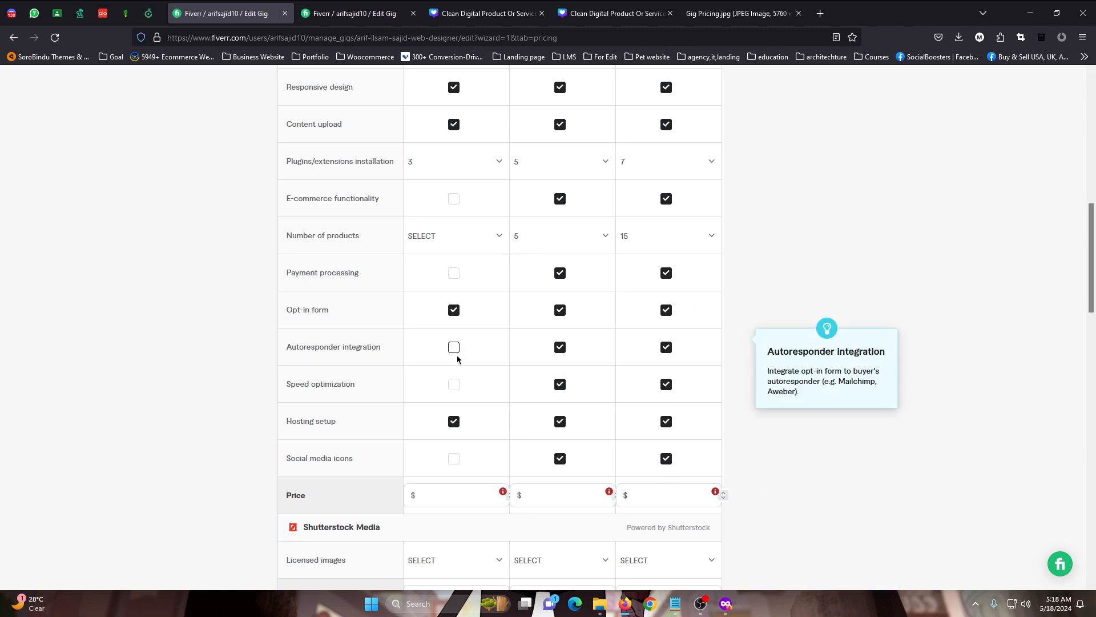
scroll(455, 358, up, 2)
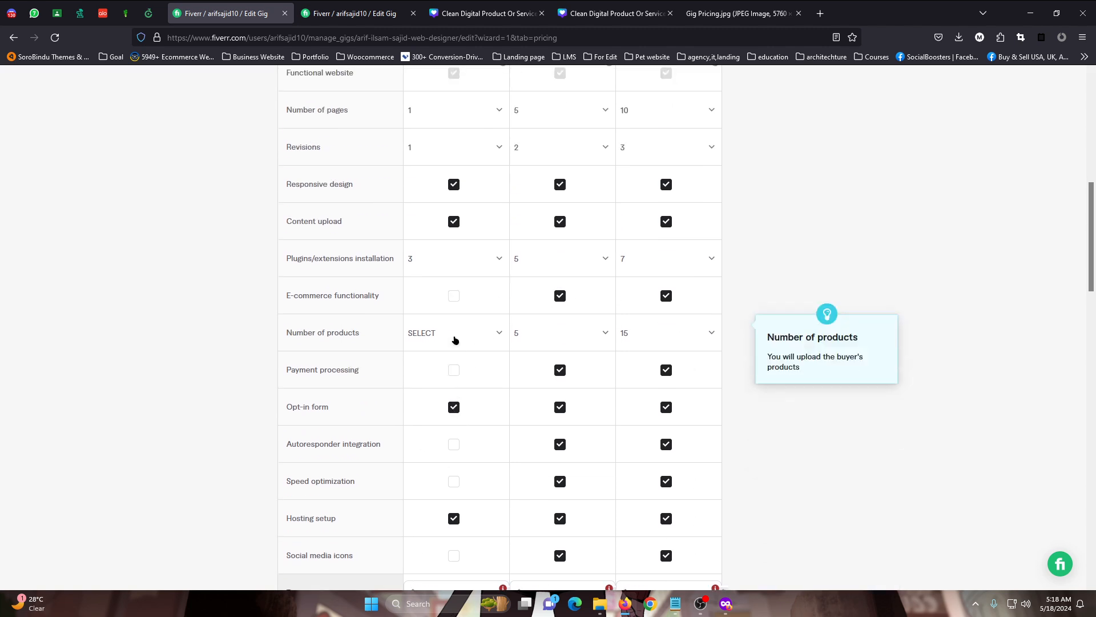
scroll(342, 371, down, 4)
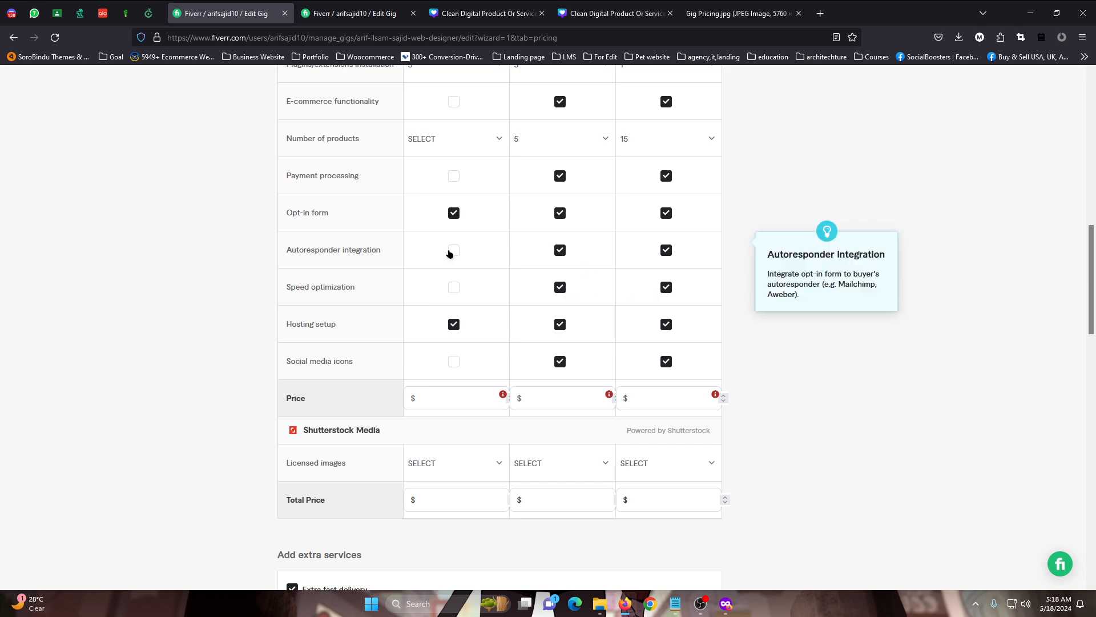
scroll(377, 271, up, 2)
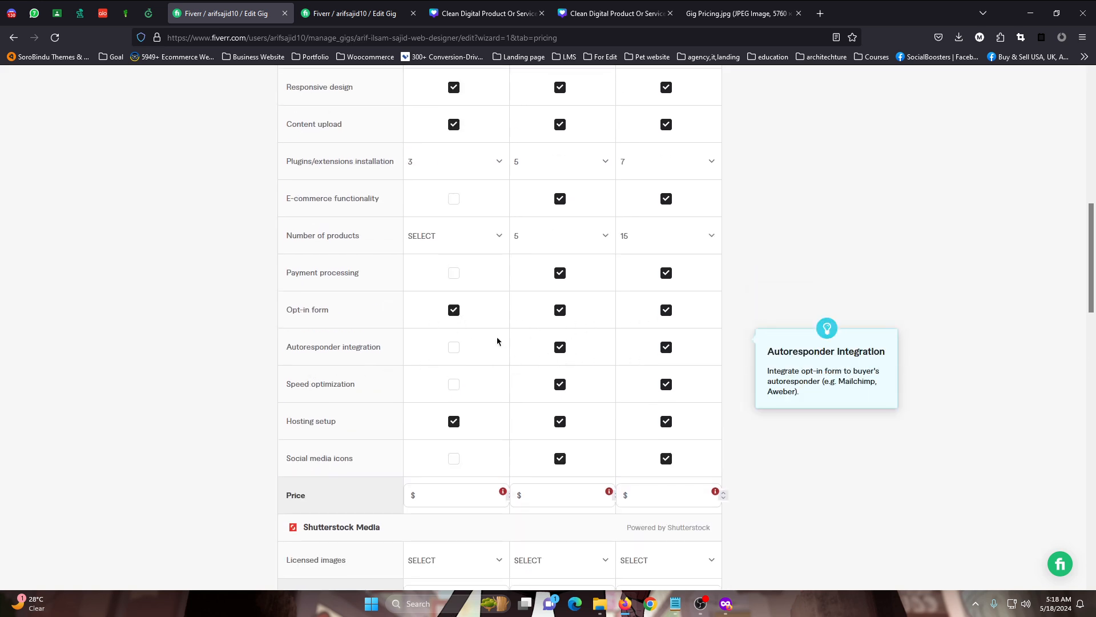
scroll(437, 396, up, 2)
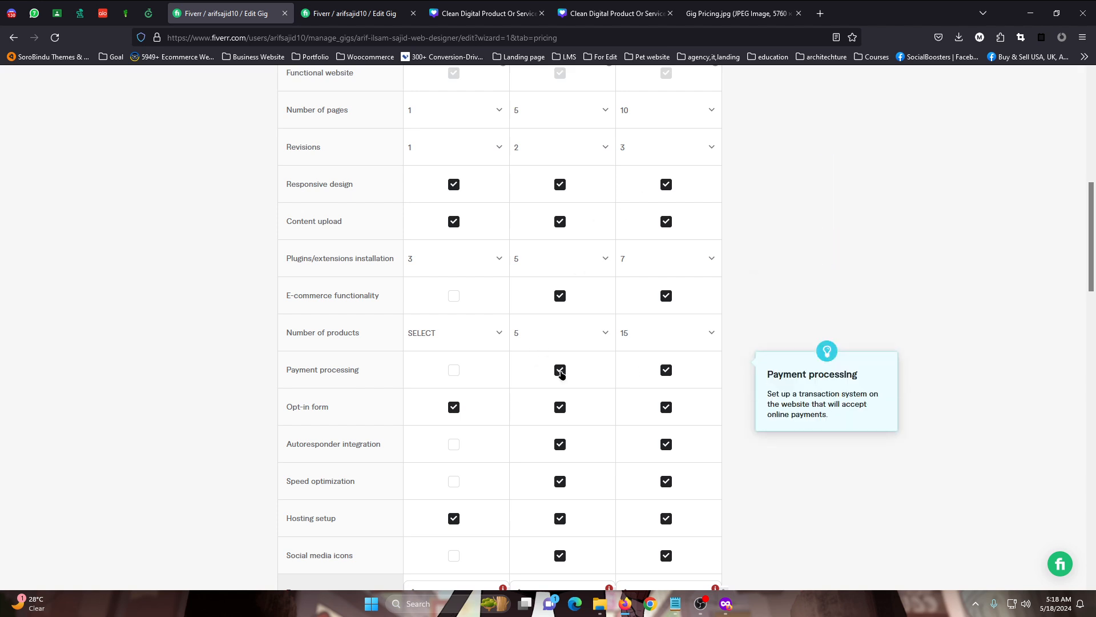
scroll(542, 370, up, 2)
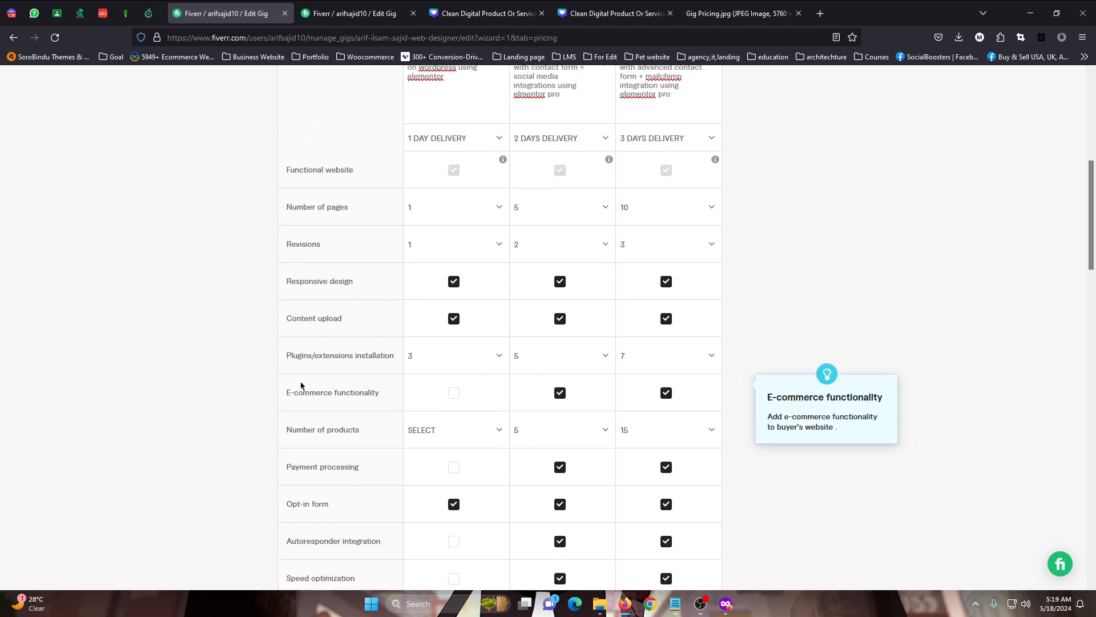
Try a Basic package price of $85 and check the minimum price in the Scope & Pricing notice
scroll(580, 366, down, 8)
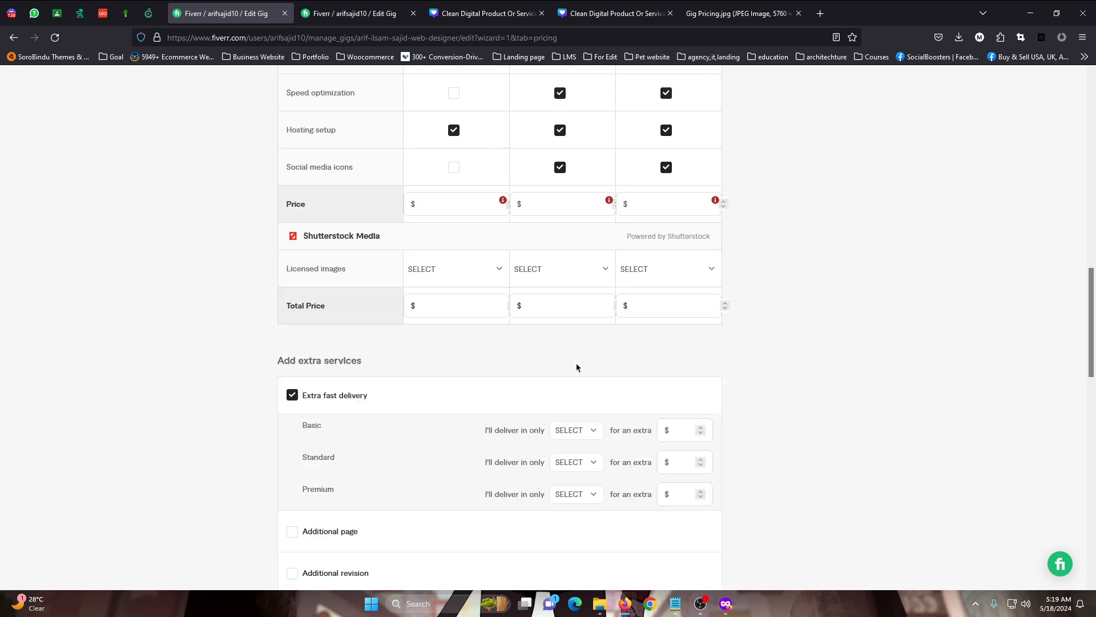
click(447, 204)
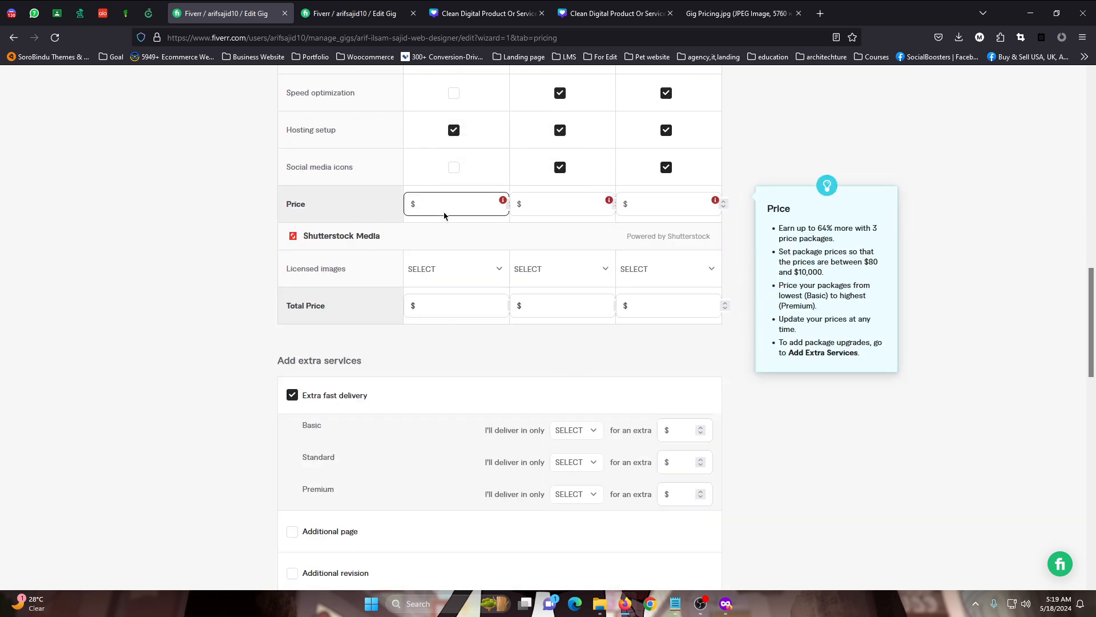
scroll(451, 263, up, 2)
text(80)
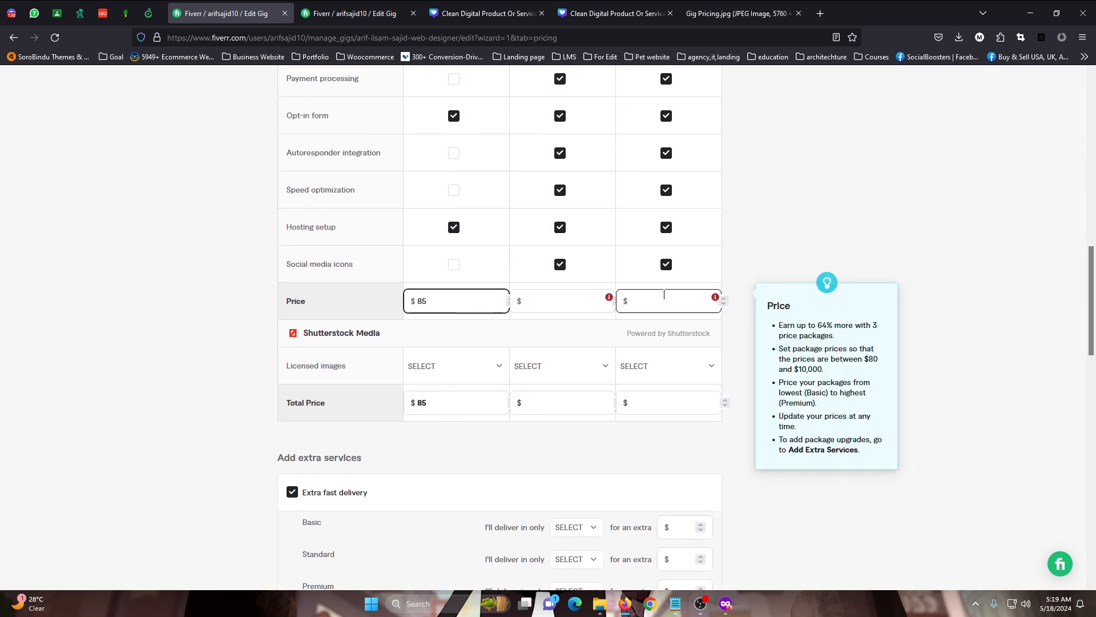
scroll(697, 289, up, 11)
scroll(707, 266, up, 3)
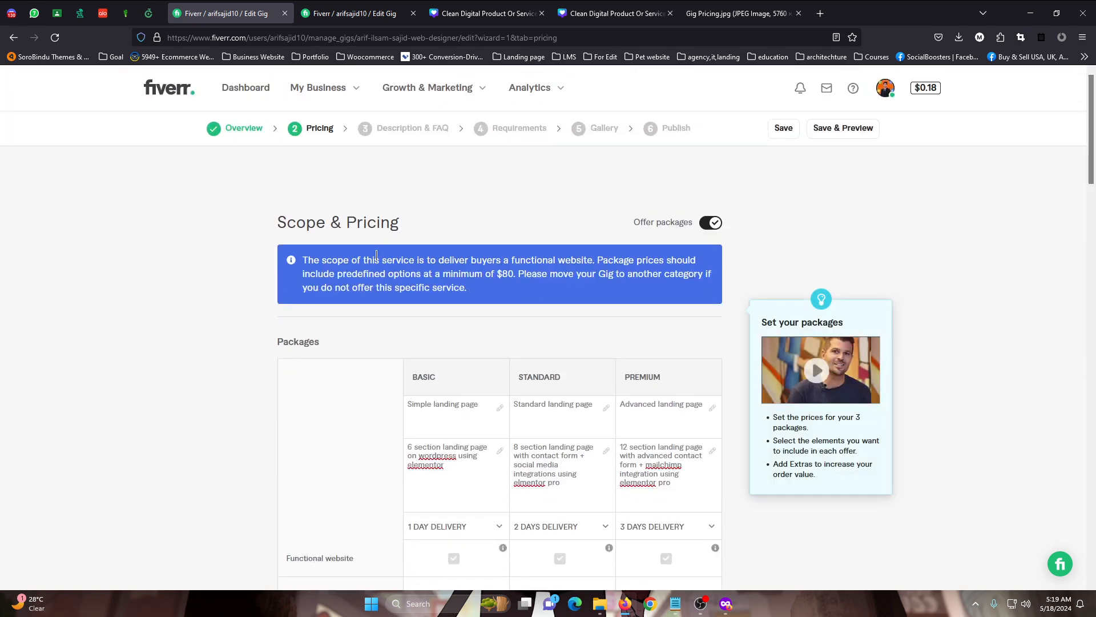
scroll(499, 318, down, 10)
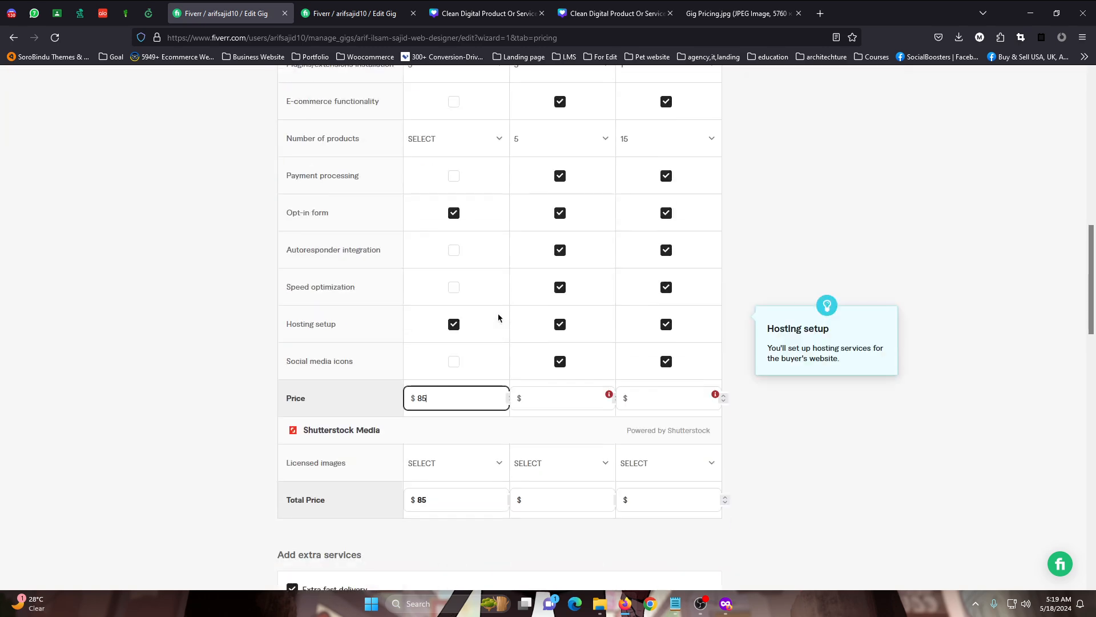
scroll(499, 318, up, 6)
key(BackSpace)
text(5)
scroll(498, 321, up, 3)
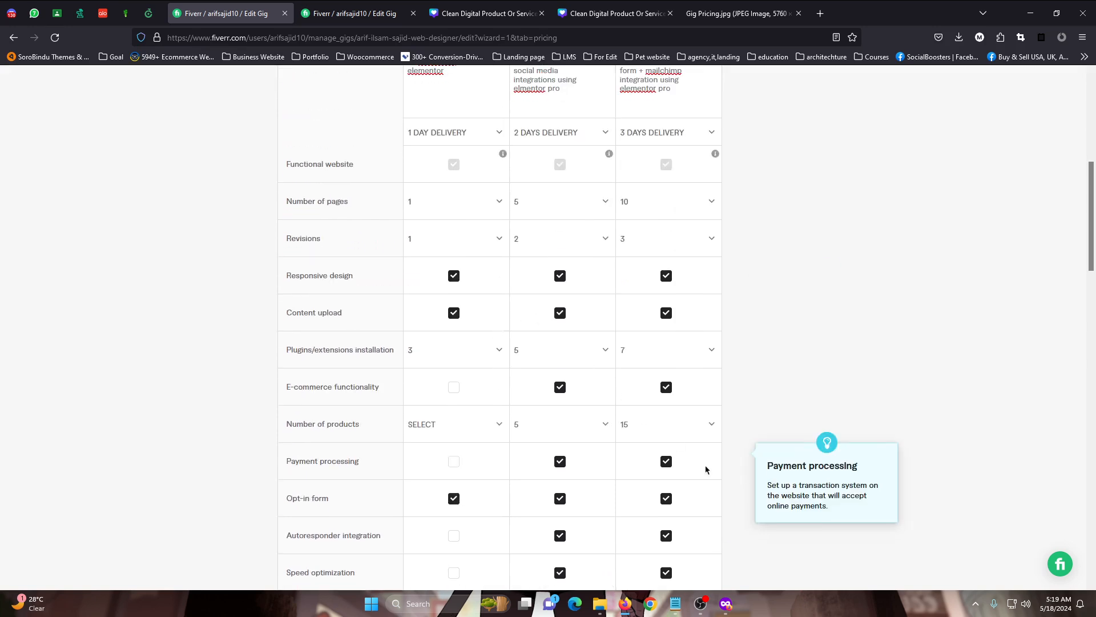
Try a Basic package price of $10 and reread the notice about the minimum price
scroll(737, 485, down, 4)
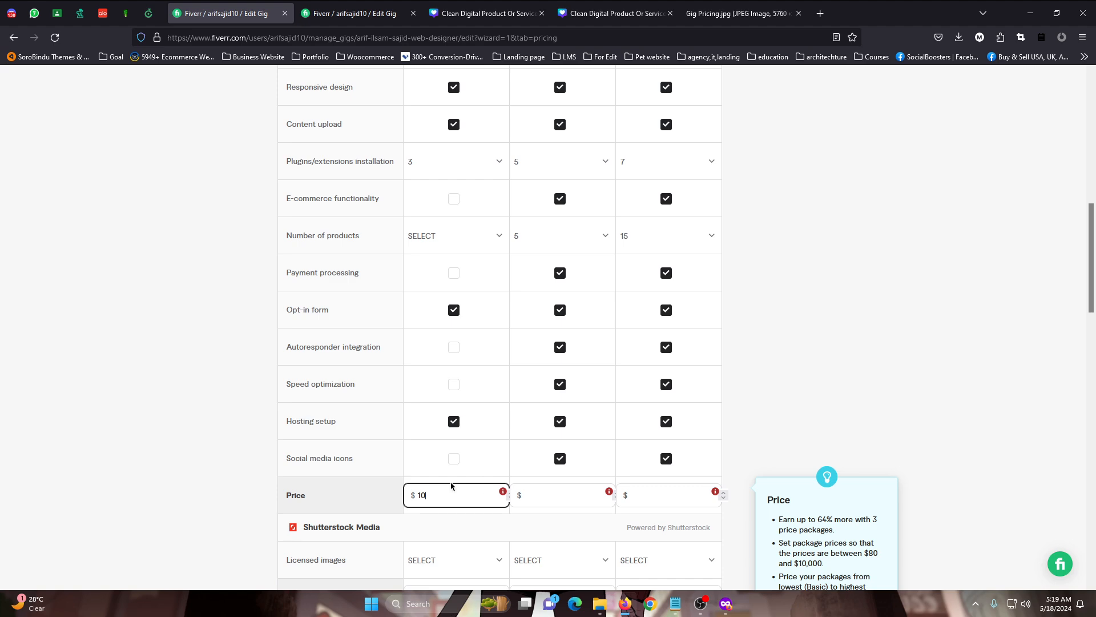
scroll(416, 411, up, 4)
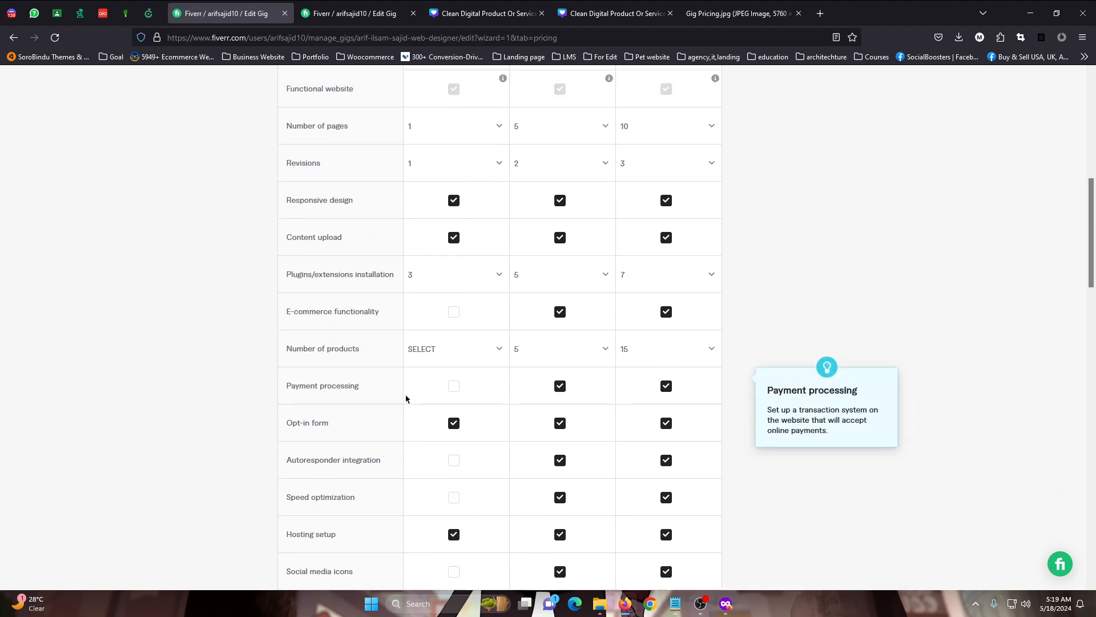
scroll(390, 406, up, 5)
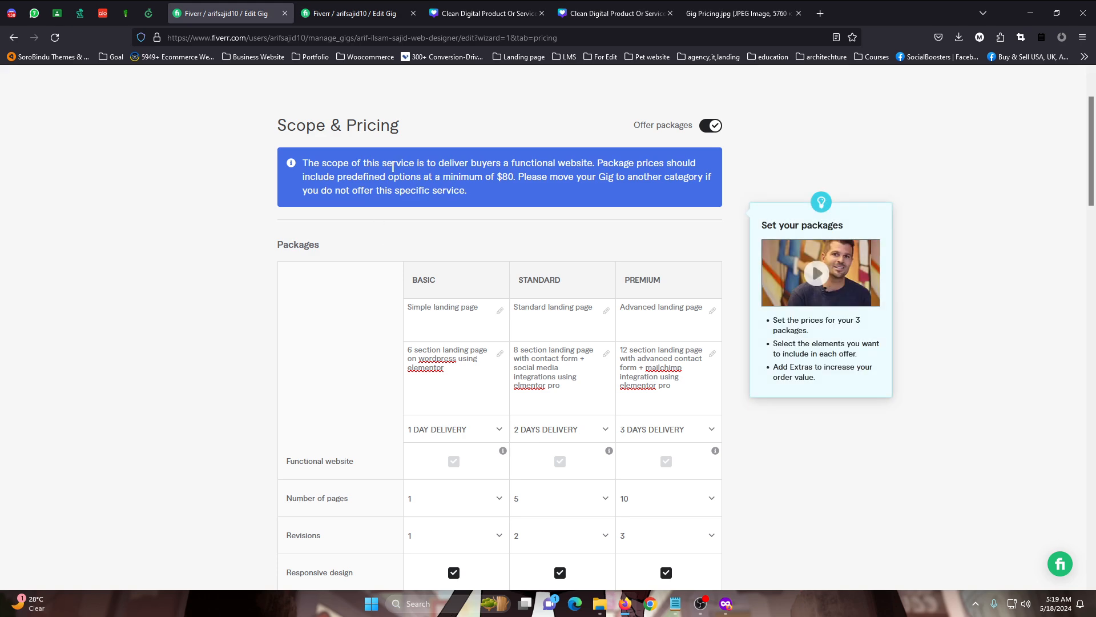
scroll(449, 308, down, 10)
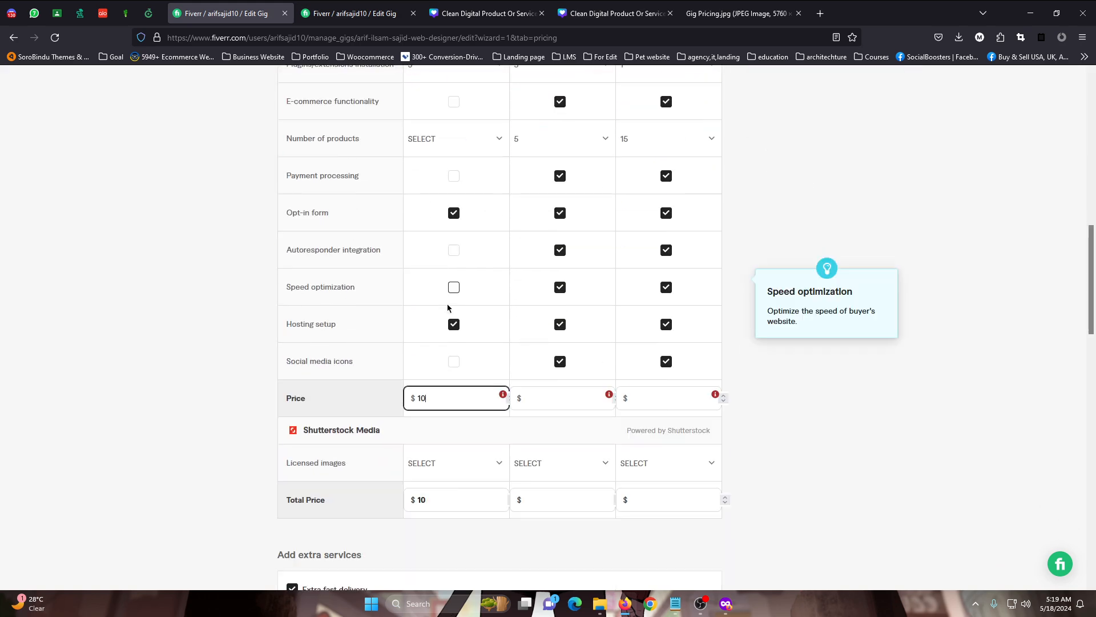
Set the Basic package price to $80
click(450, 409)
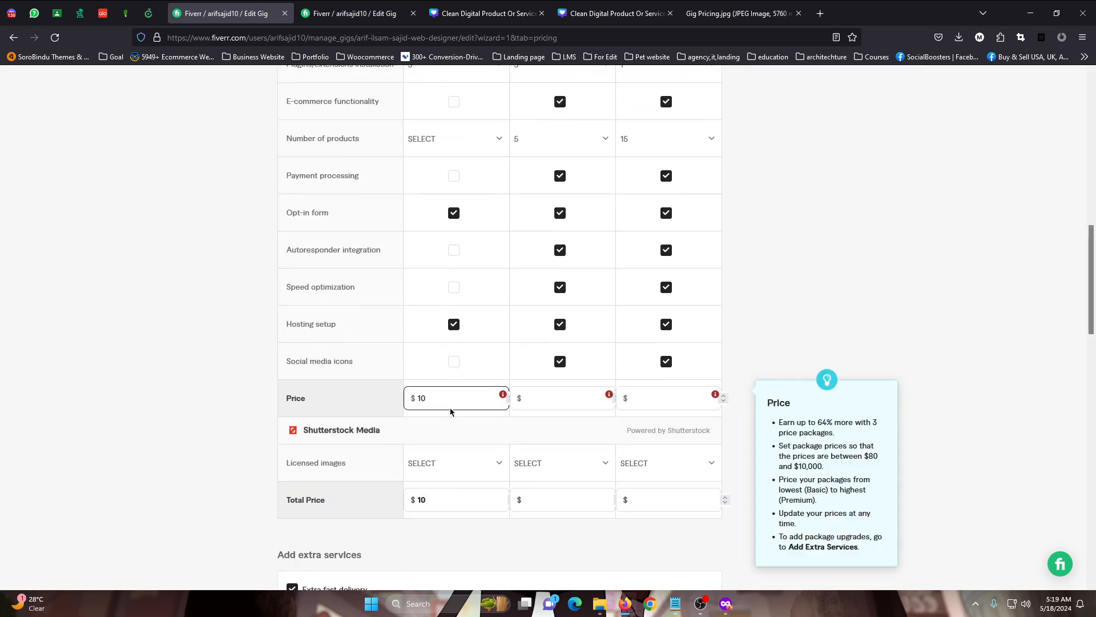
click(446, 402)
click(447, 394)
double_click(446, 394)
key(BackSpace)
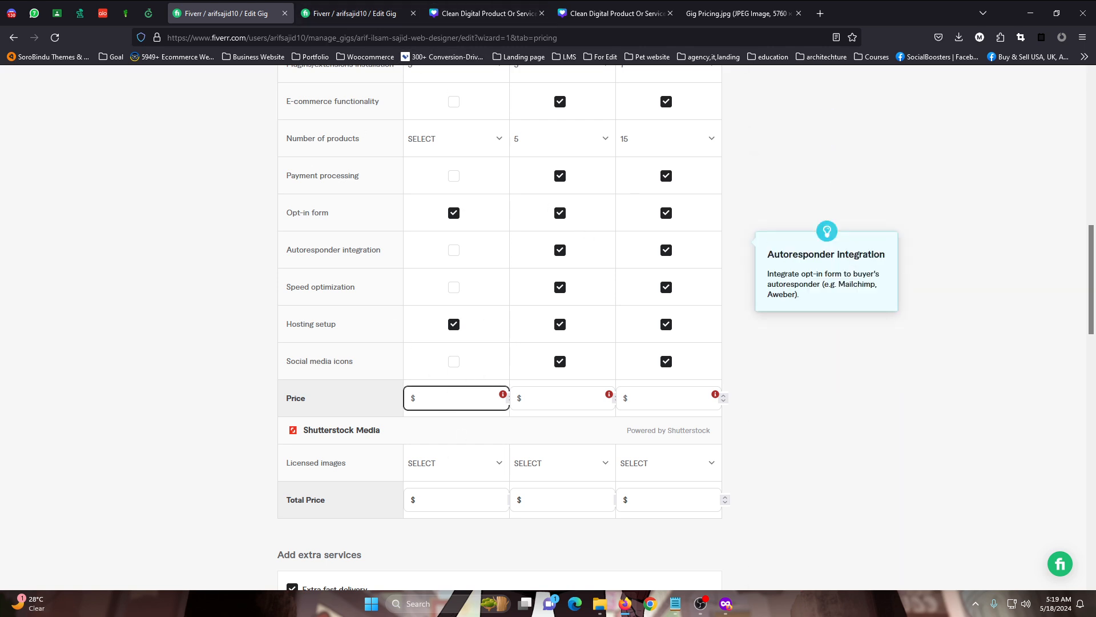
text(80)
Set the Standard package price to $120 and the Premium package price to $150
click(535, 399)
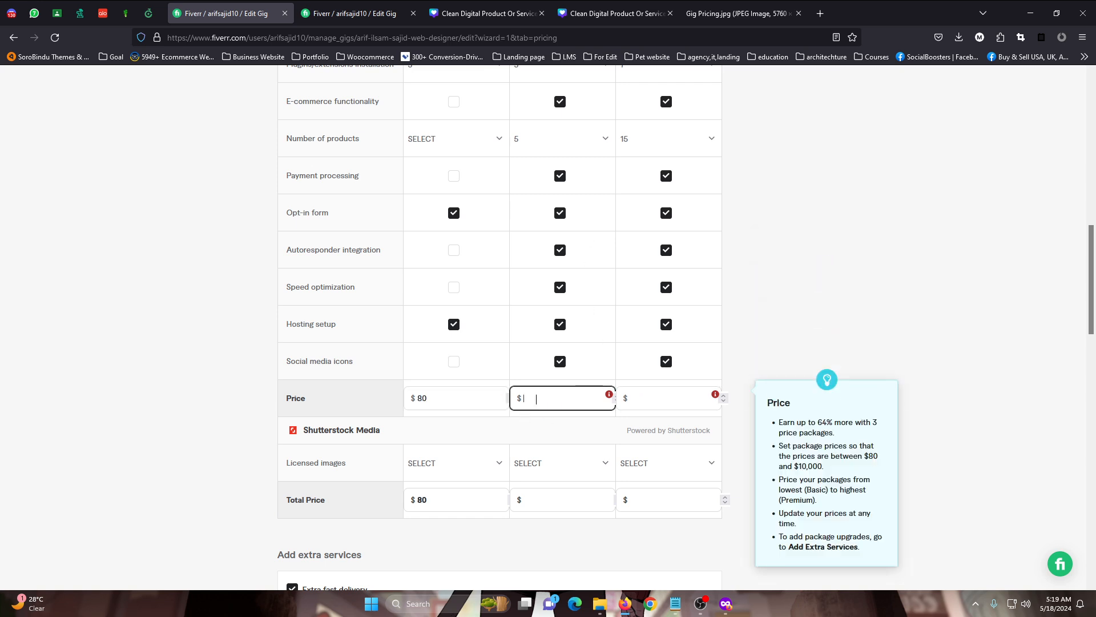
text(120)
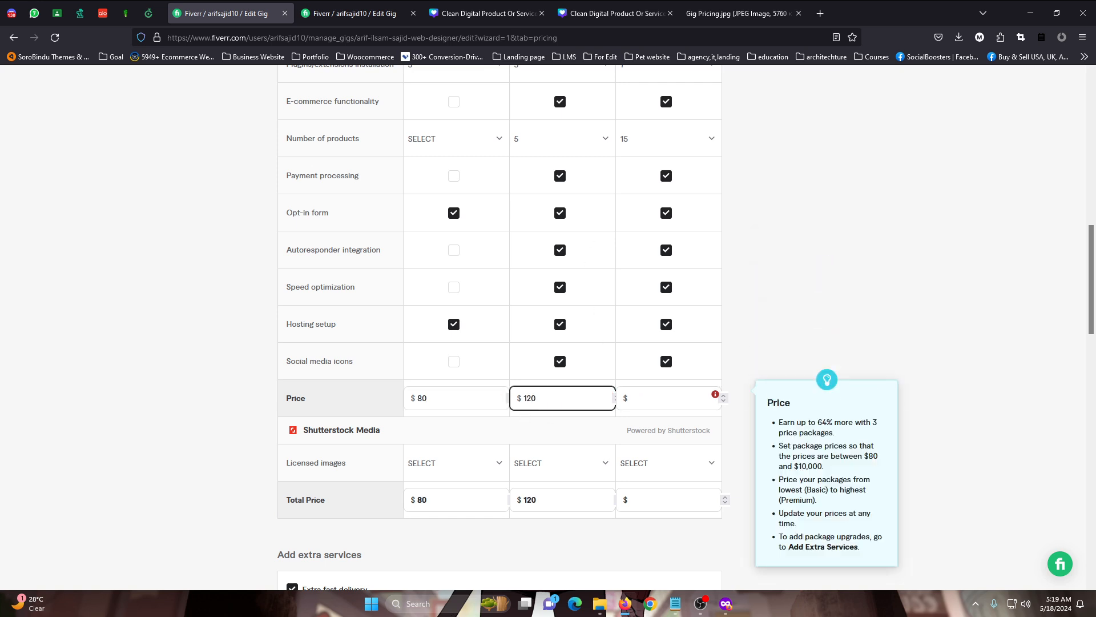
click(634, 400)
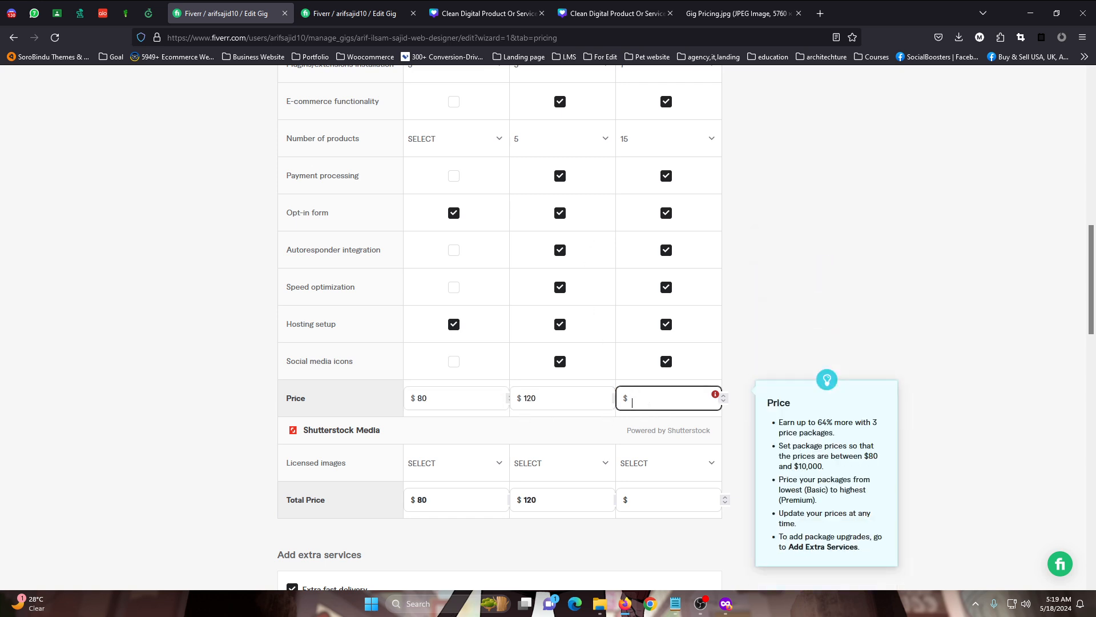
text(150)
click(839, 340)
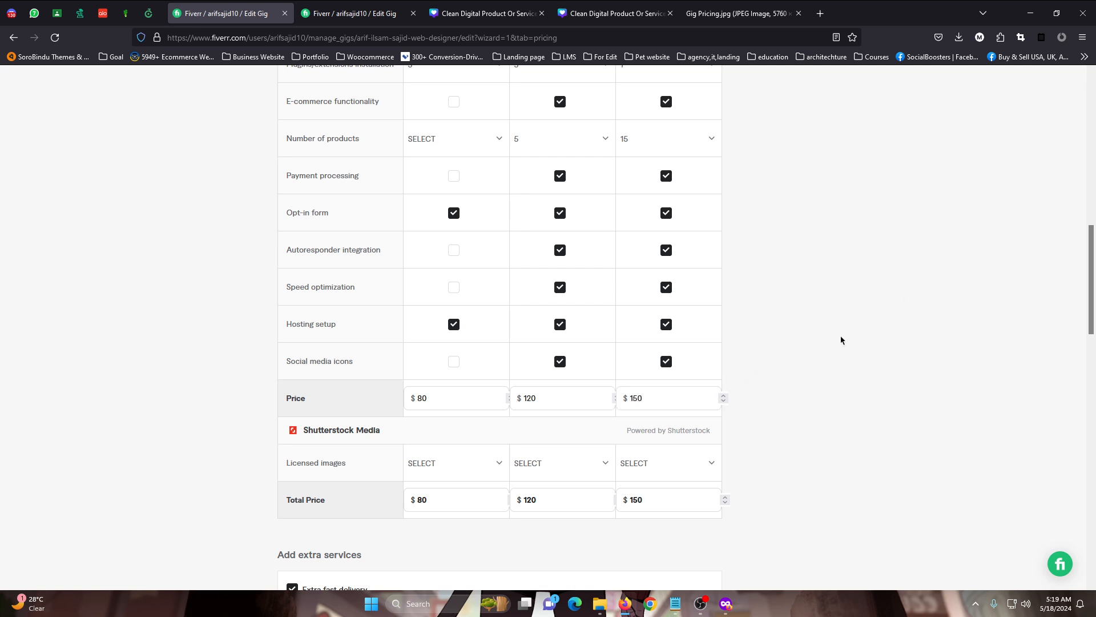
click(425, 400)
double_click(425, 403)
double_click(587, 402)
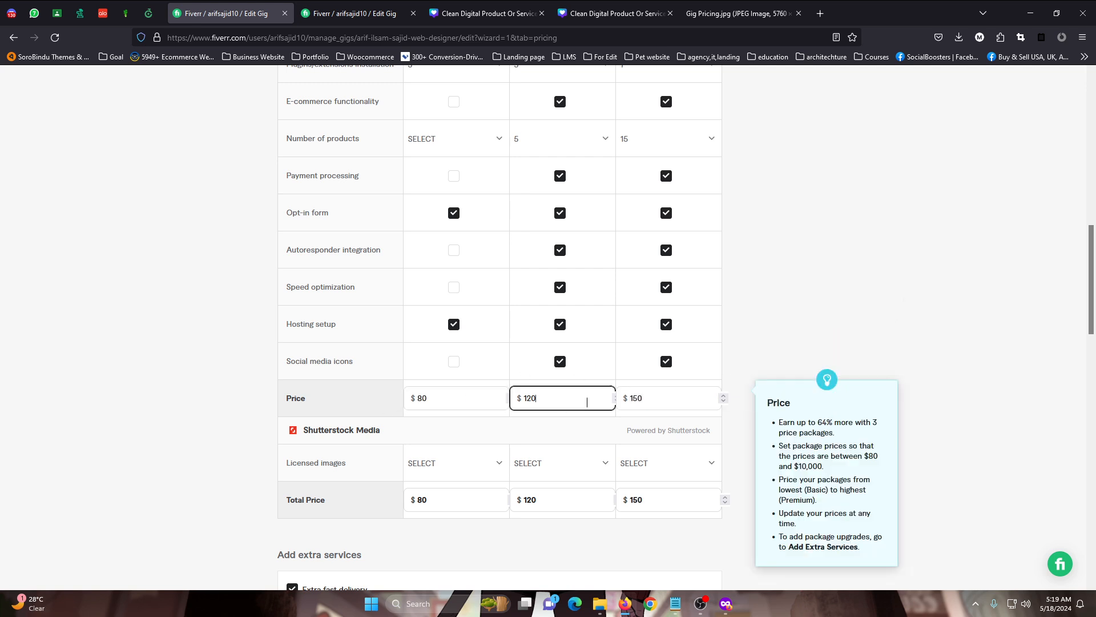
double_click(644, 399)
click(902, 320)
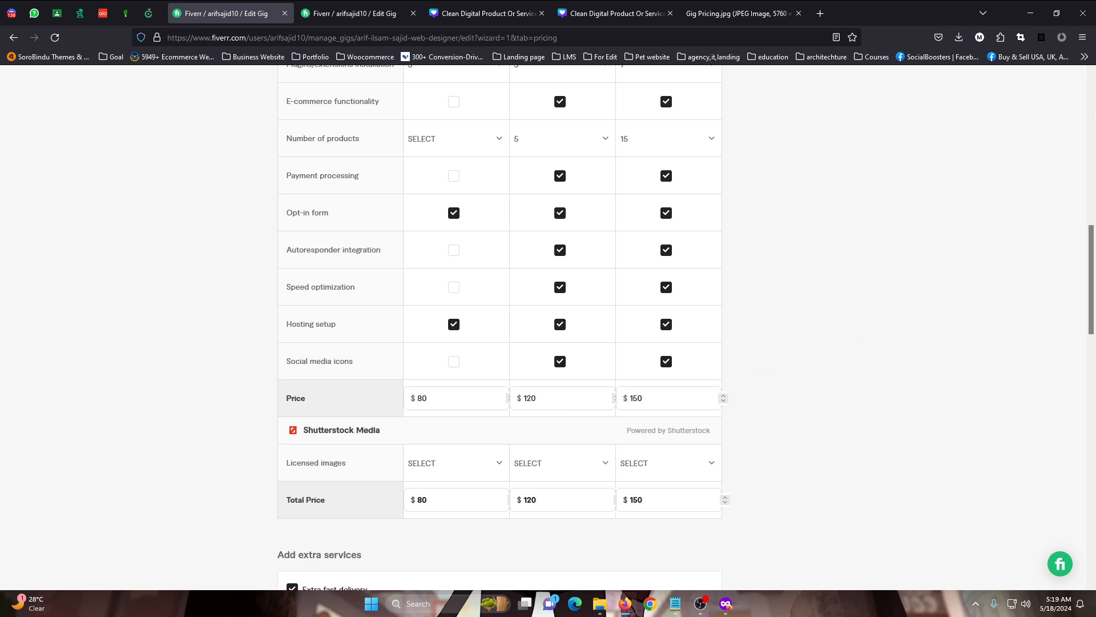
Switch to the private browsing window showing Fiverr's Website Design services and activate the service search
click(1083, 37)
mouse_move(725, 604)
click(736, 540)
click(297, 93)
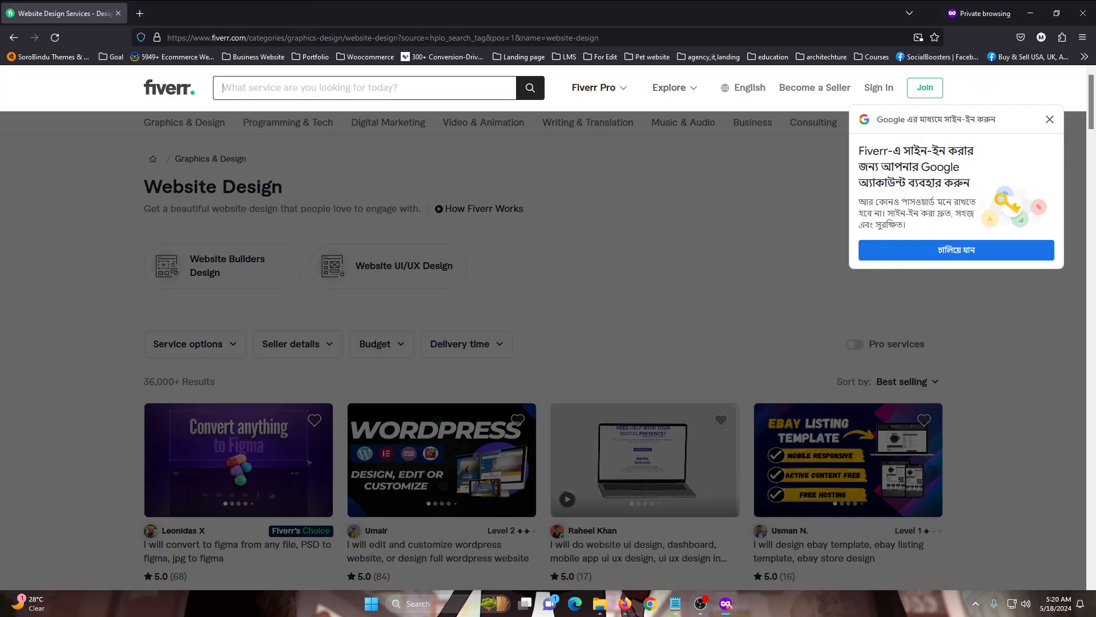
Try the terms "wordpress" and "landing page" in the service search without submitting them
text(wordpress)
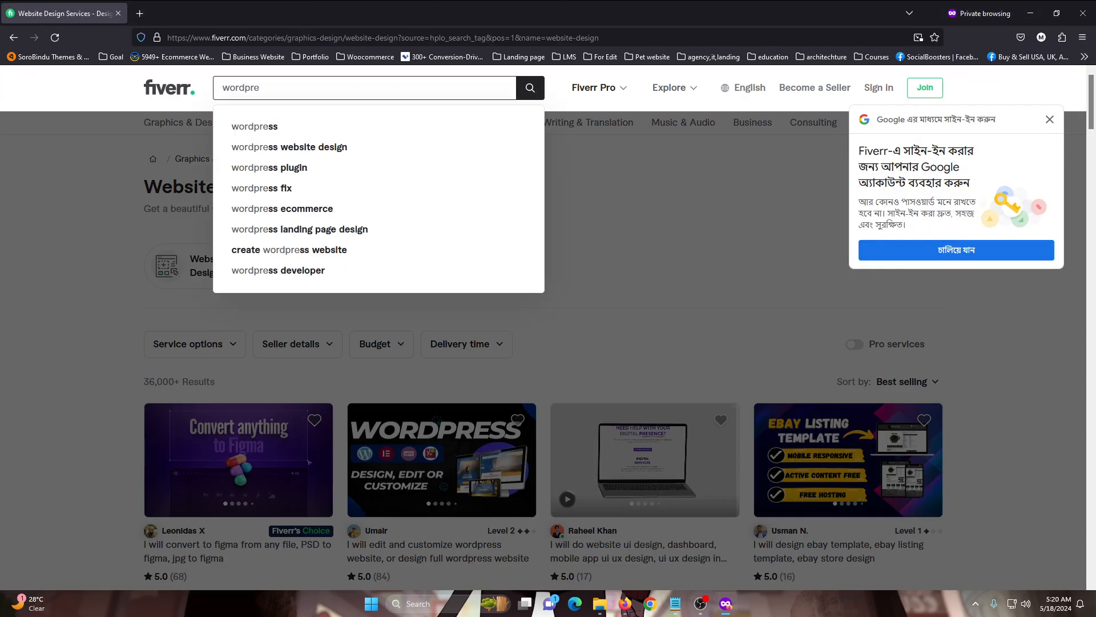
key(ctrl+a)
key(BackSpace)
text(landing page)
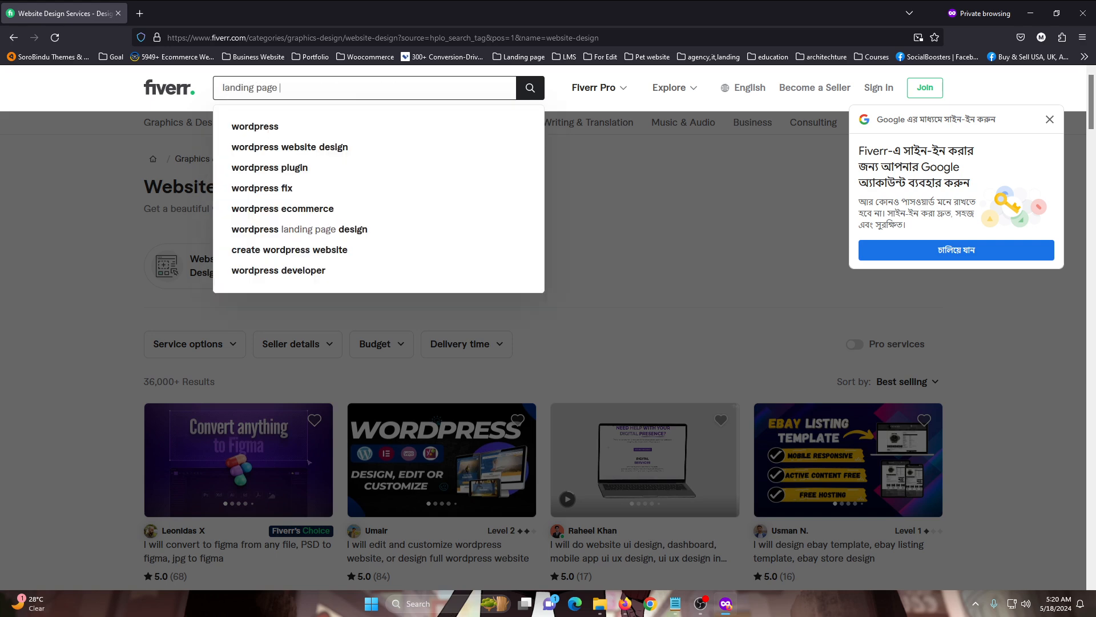
Search Fiverr's services for "wordpress"
key(ctrl+a)
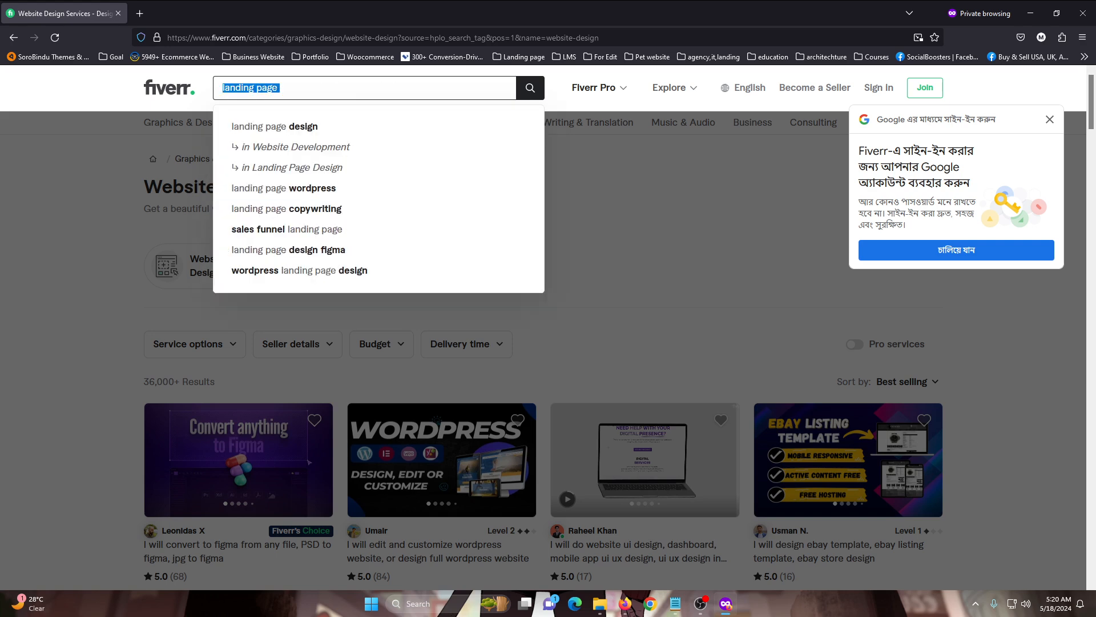
key(BackSpace)
text(wordpress)
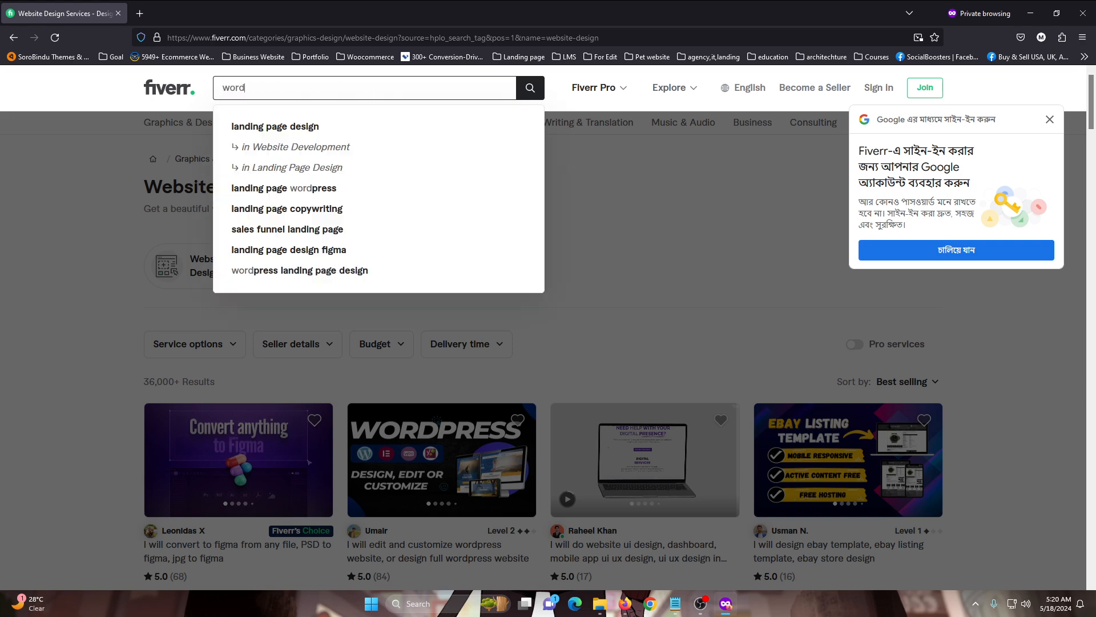
key(Return)
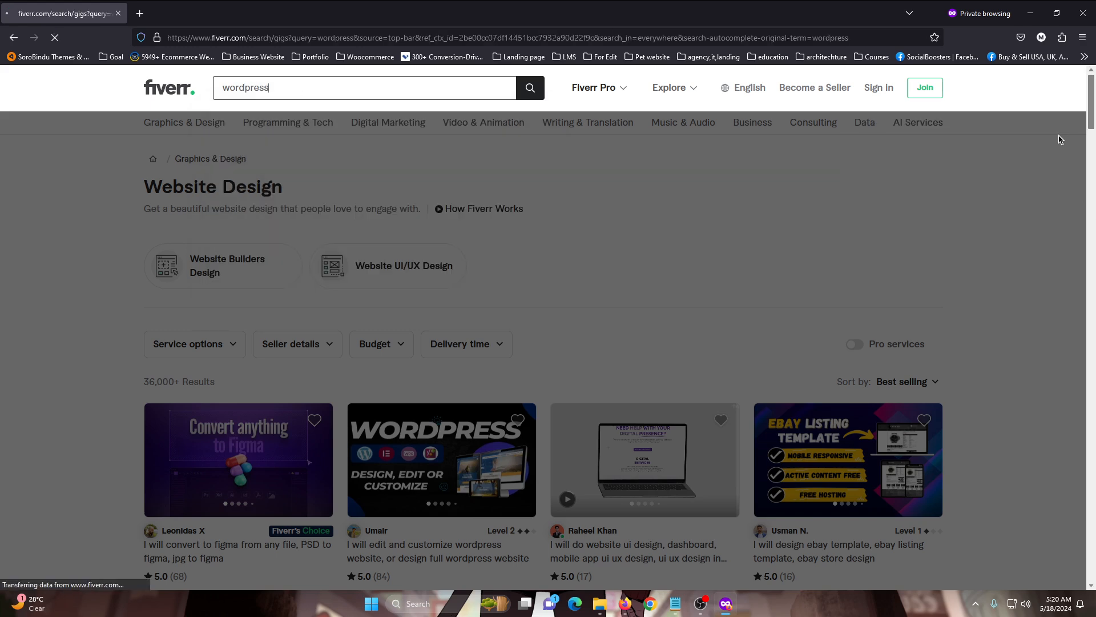
Check the starting prices of the top wordpress gigs and sort the results by Newest arrivals
scroll(245, 234, down, 3)
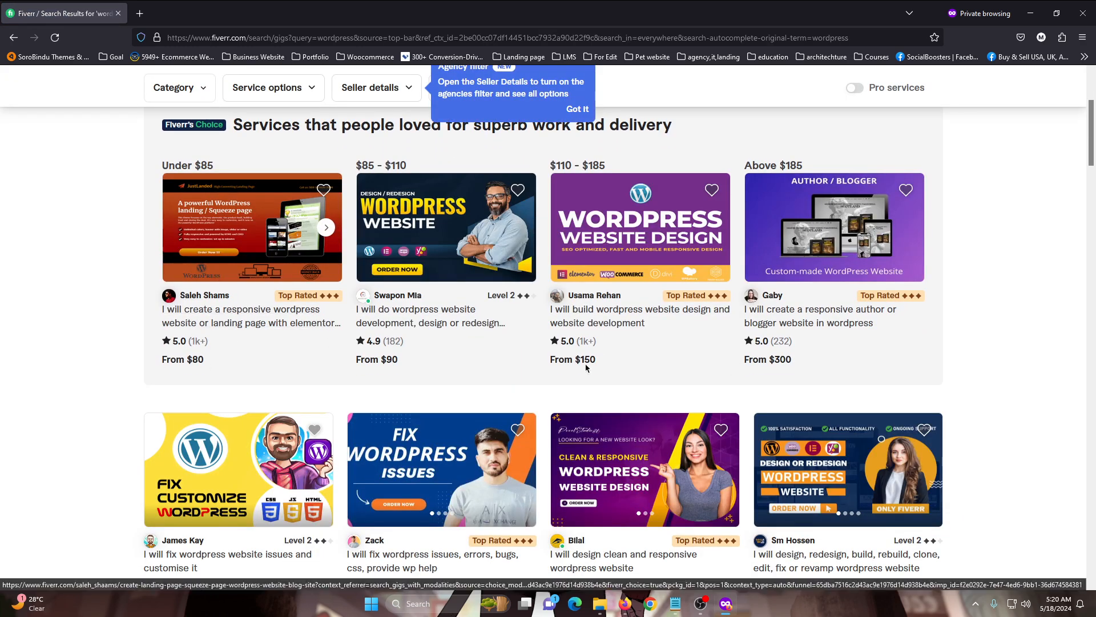
scroll(844, 299, down, 8)
scroll(855, 290, up, 12)
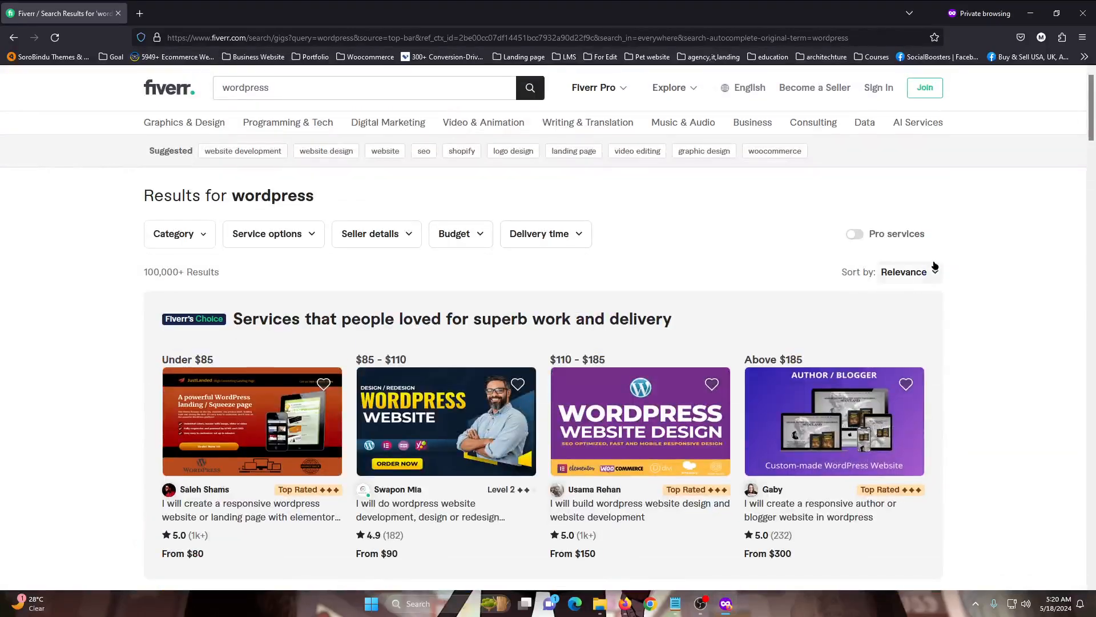
click(932, 273)
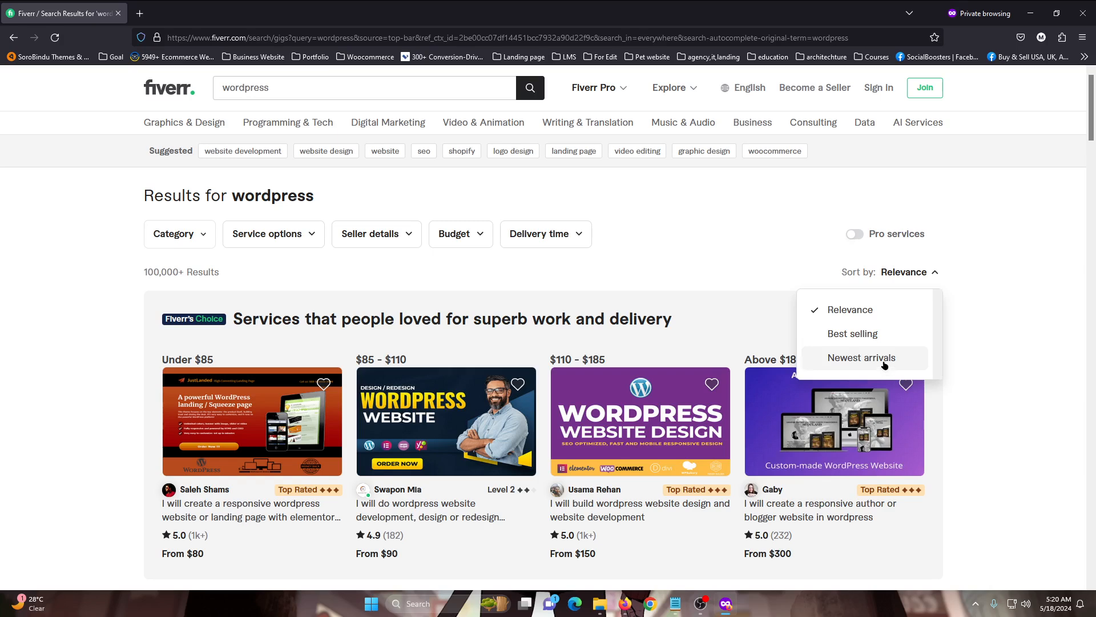
click(861, 358)
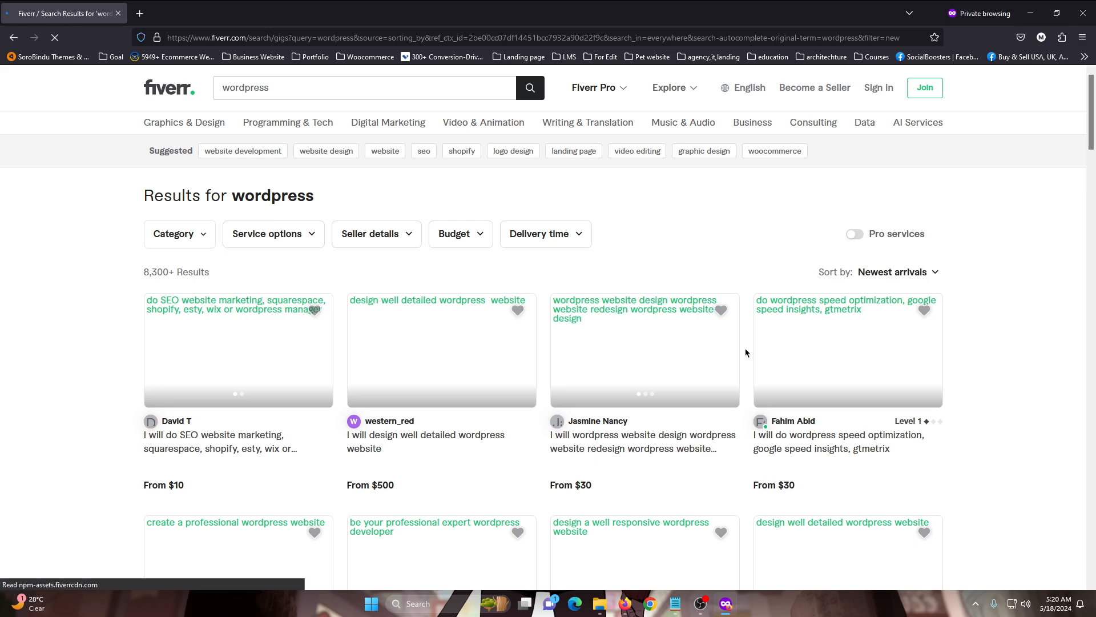
Compare the starting prices of the newest wordpress gigs in the search results
scroll(675, 385, down, 2)
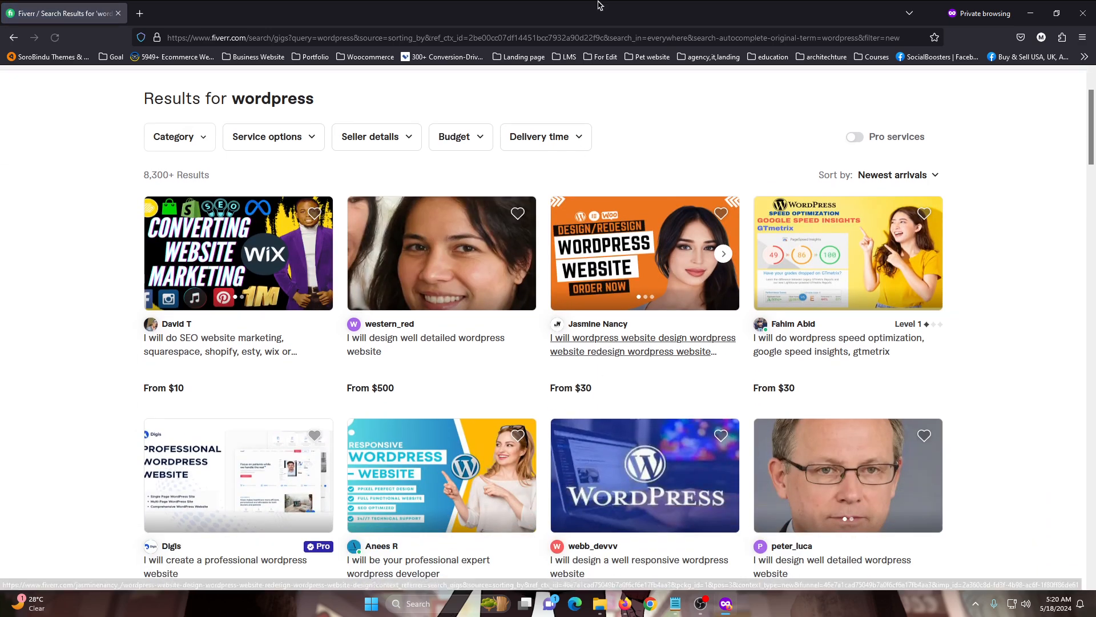
scroll(676, 385, down, 4)
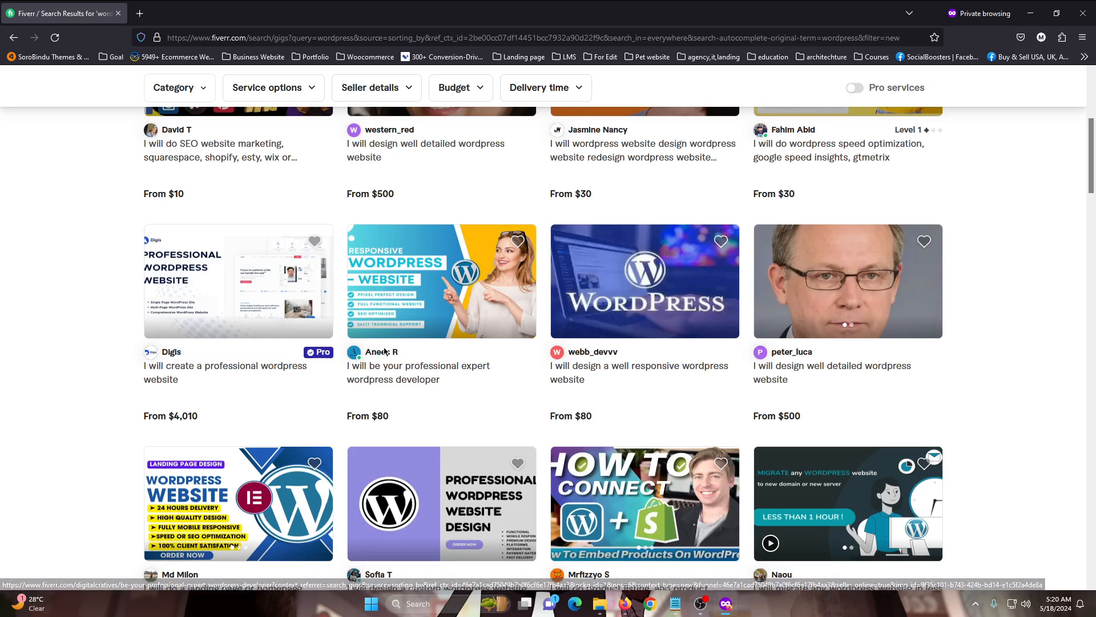
scroll(497, 445, up, 6)
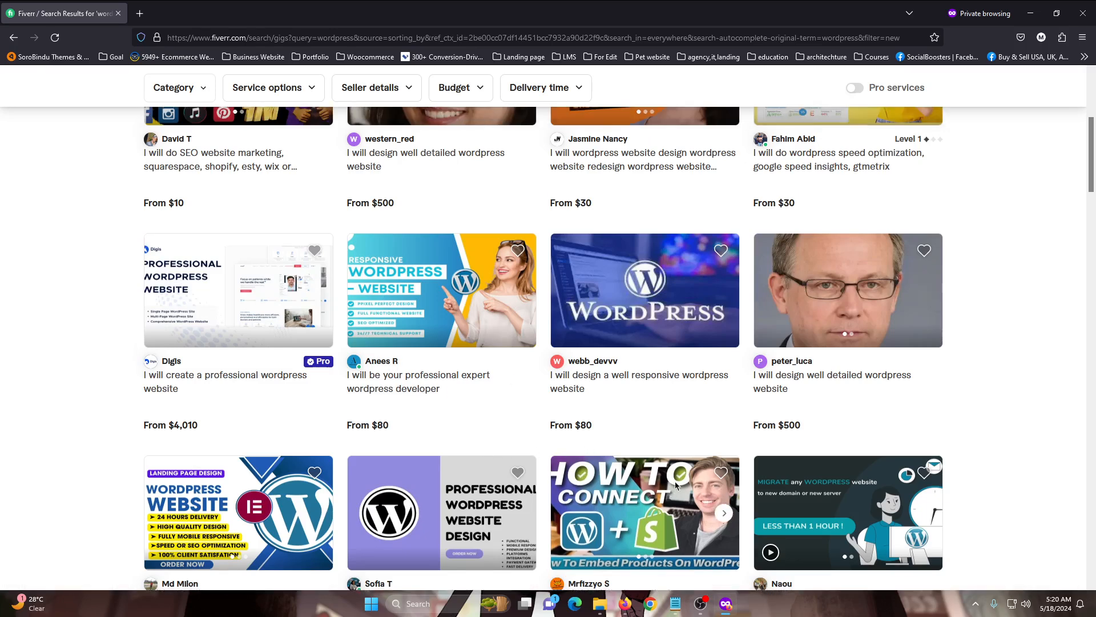
click(897, 272)
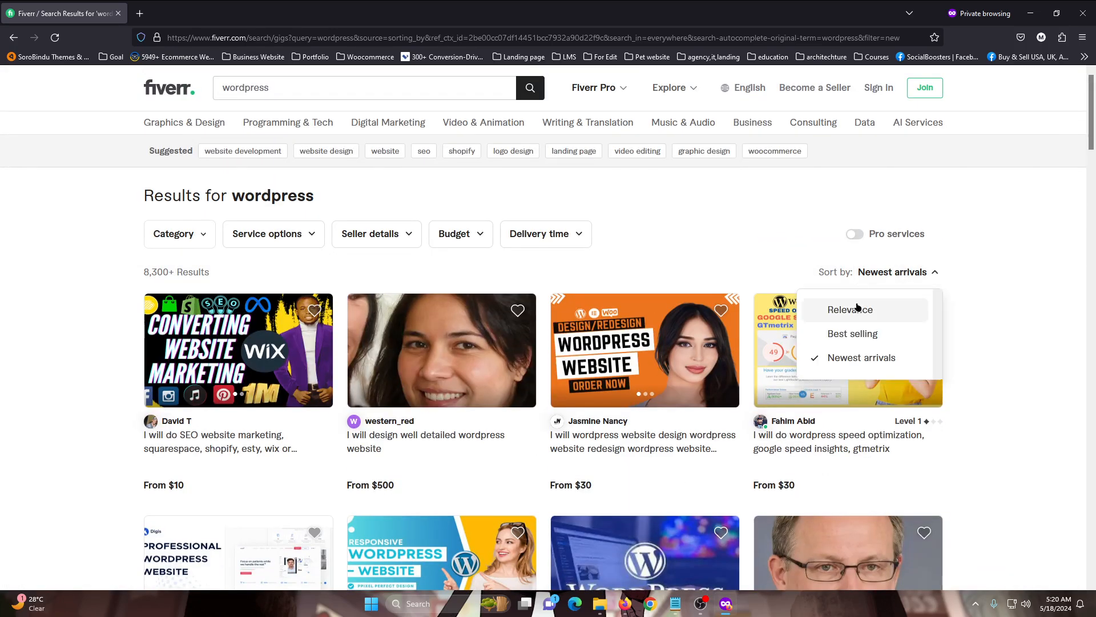
click(981, 353)
scroll(430, 340, down, 2)
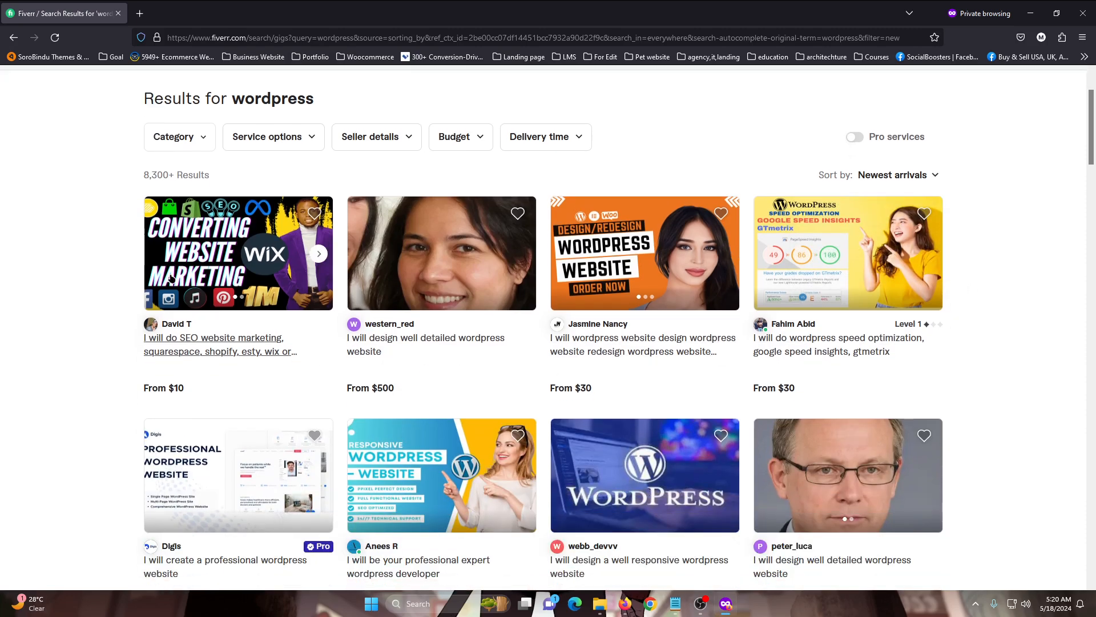
scroll(801, 334, down, 2)
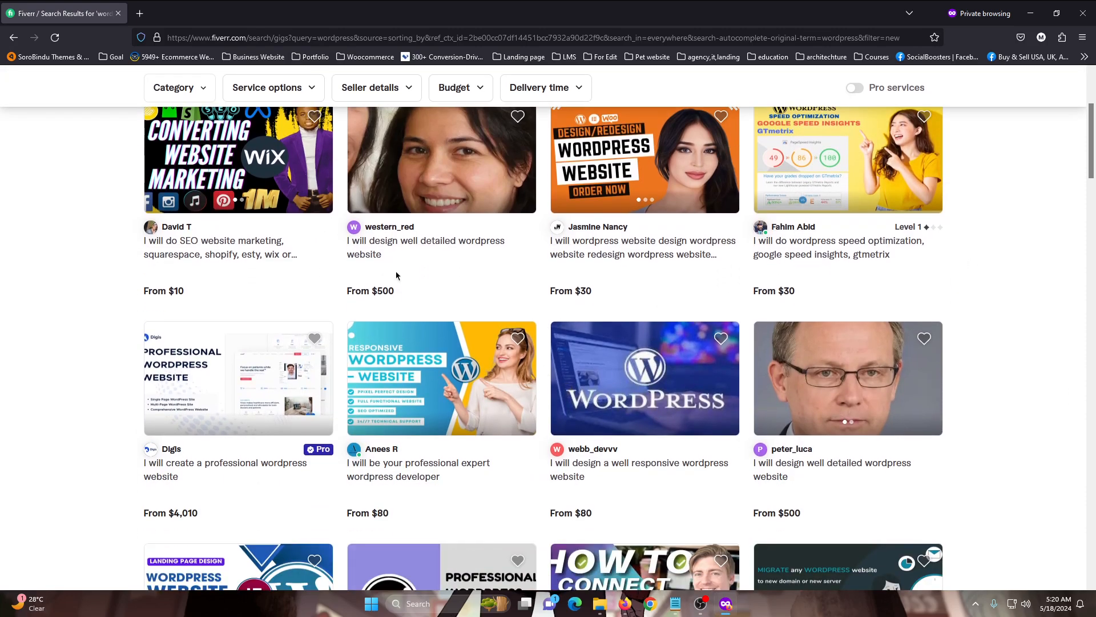
scroll(397, 277, up, 4)
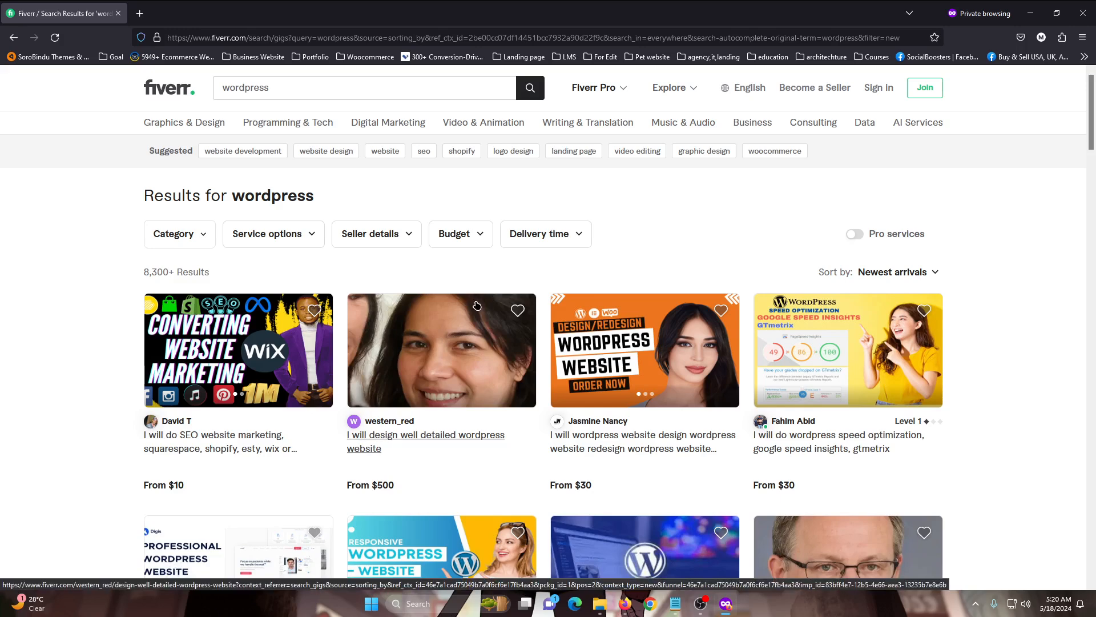
Open the website redesign, speed optimization, expert developer, responsive website and landing page gigs from the results in background tabs
scroll(475, 323, down, 2)
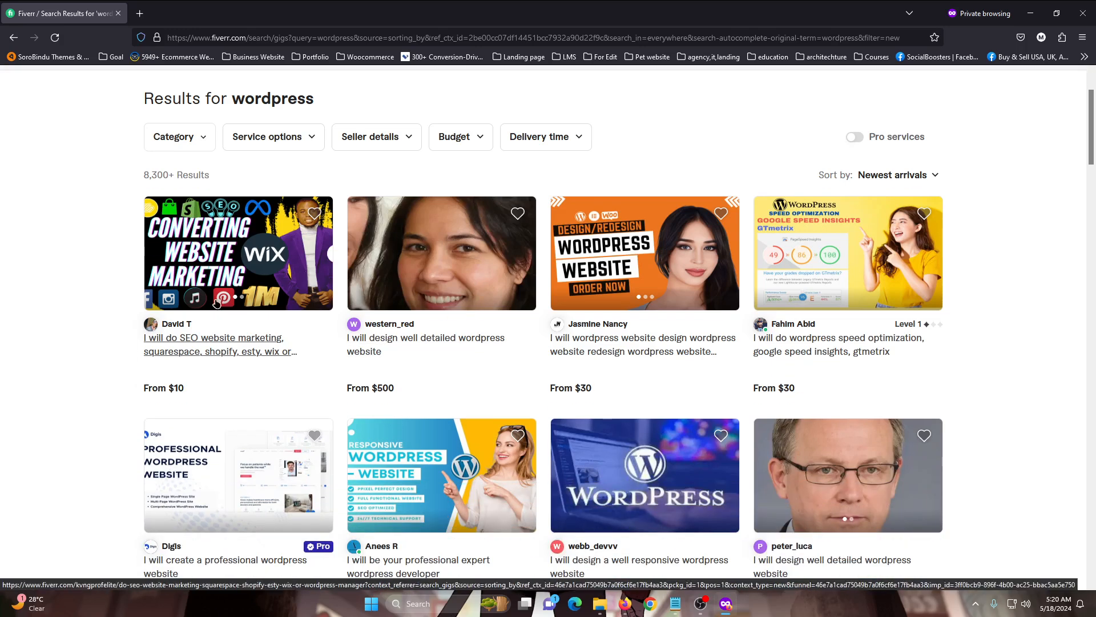
middle_click(606, 349)
middle_click(866, 349)
scroll(628, 354, down, 4)
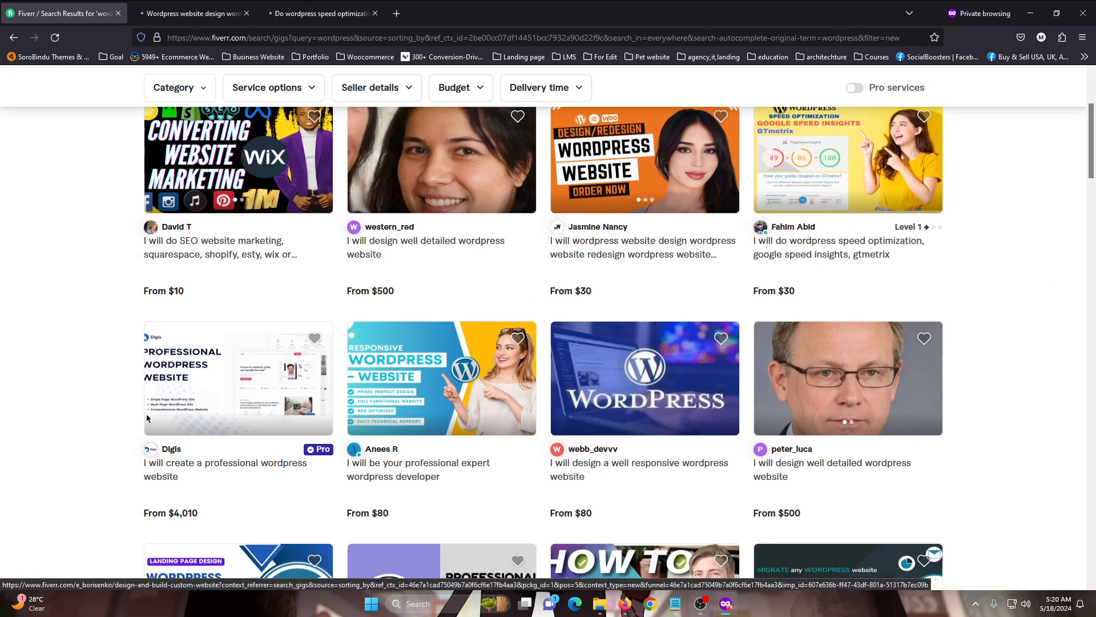
middle_click(392, 372)
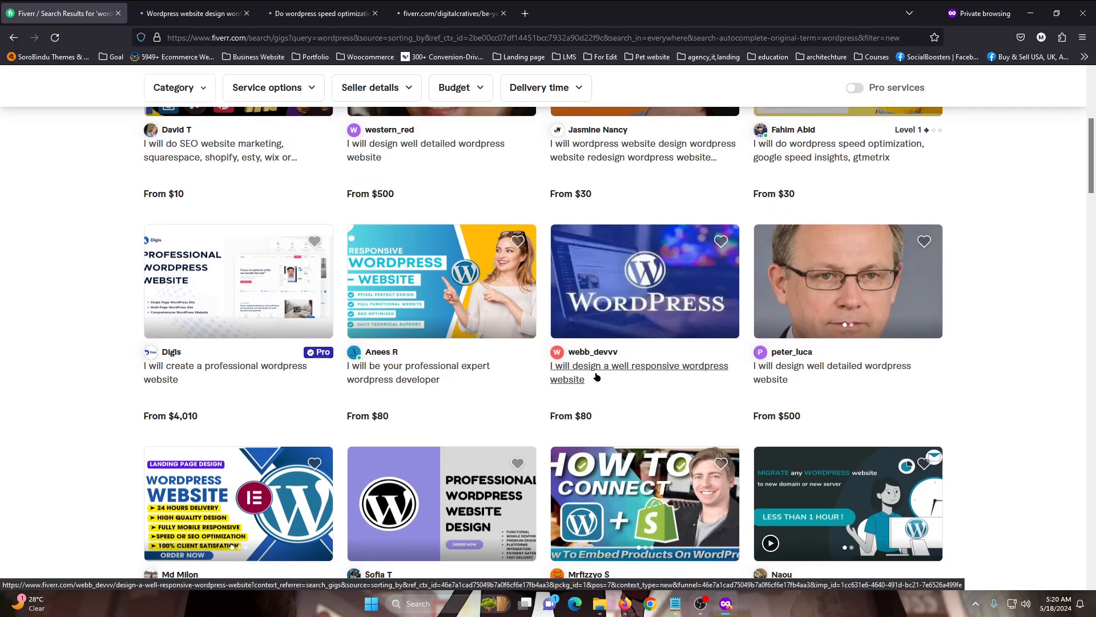
middle_click(594, 374)
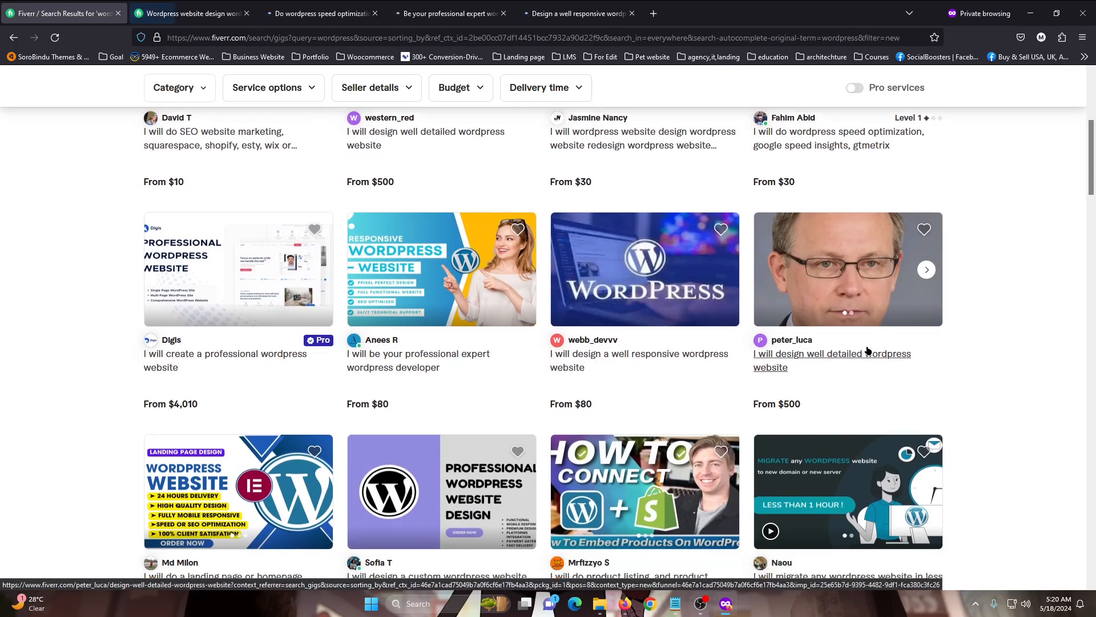
scroll(864, 350, down, 4)
middle_click(234, 408)
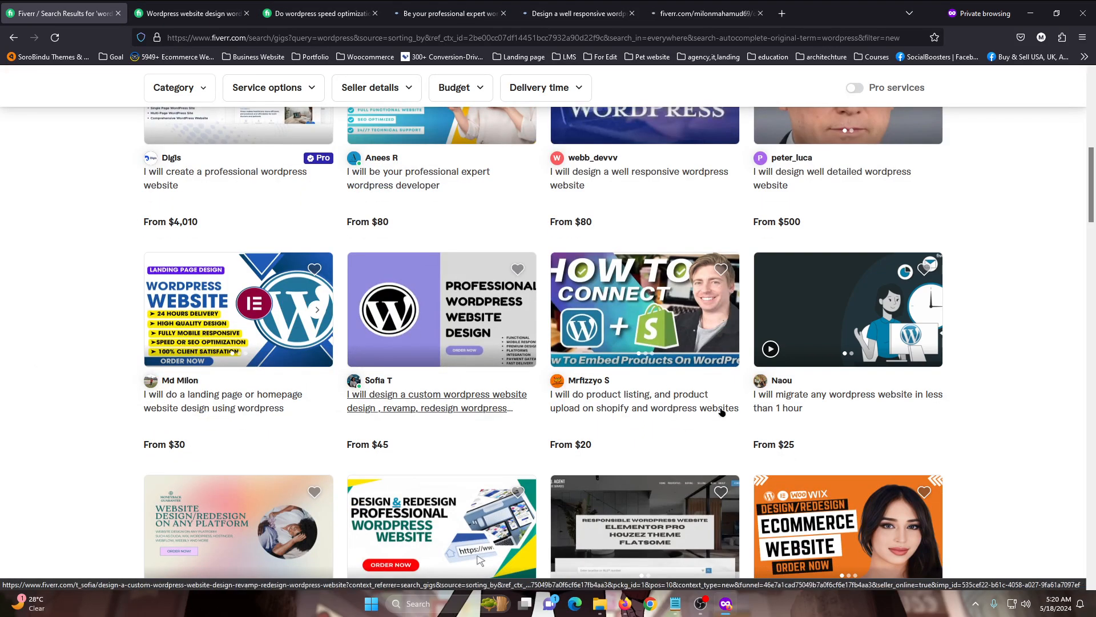
Check the Standard and Premium packages of the website redesign gig and the Standard package of the speed optimization gig
click(189, 13)
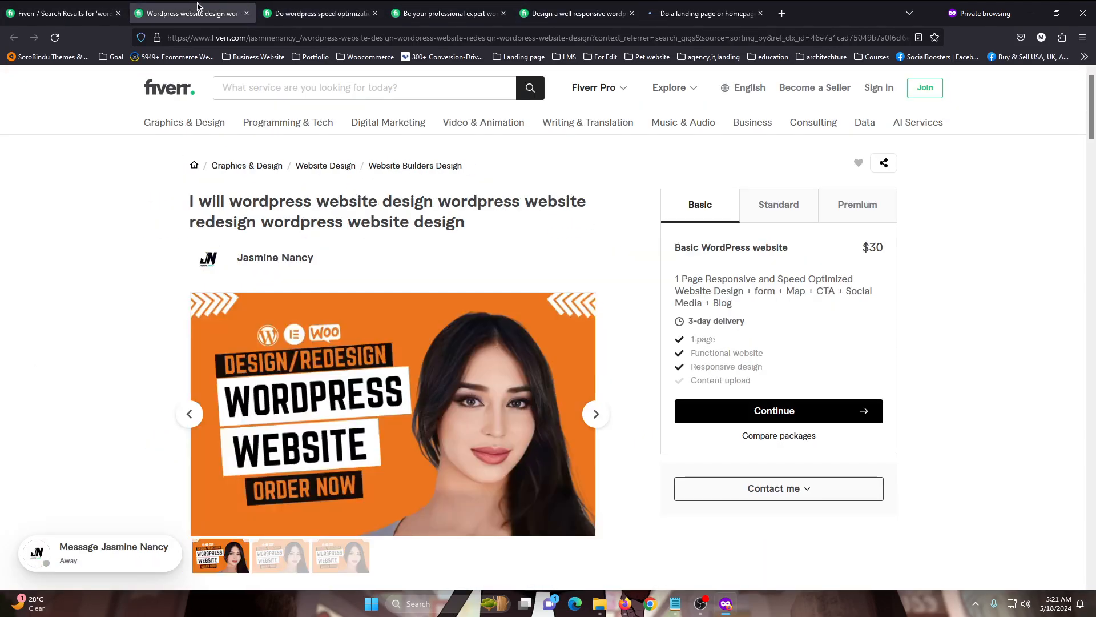
click(785, 205)
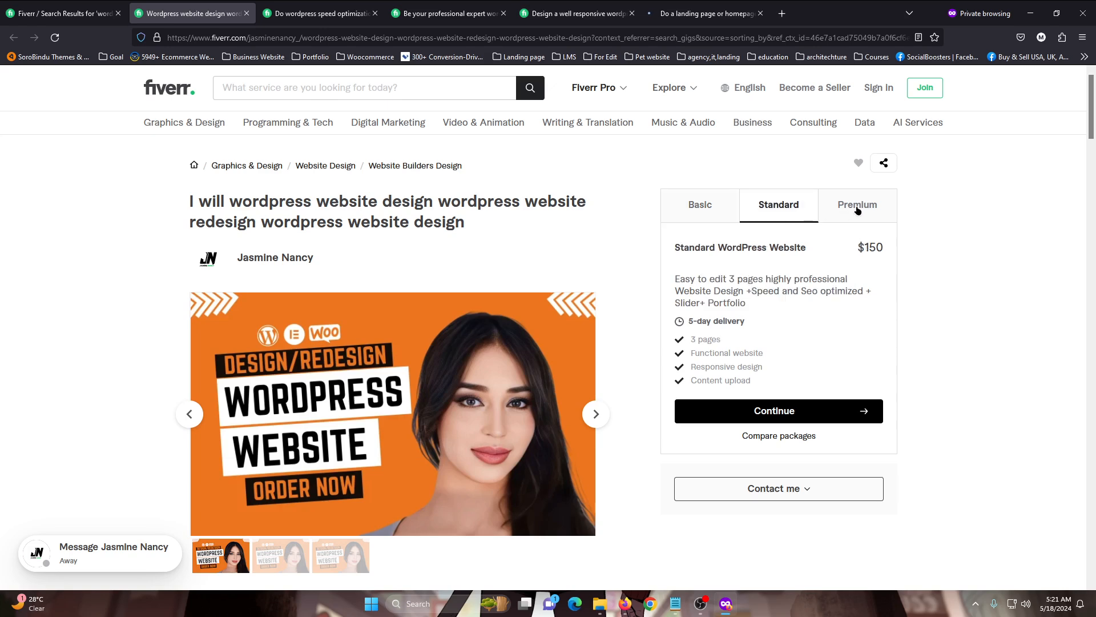
click(860, 207)
click(331, 5)
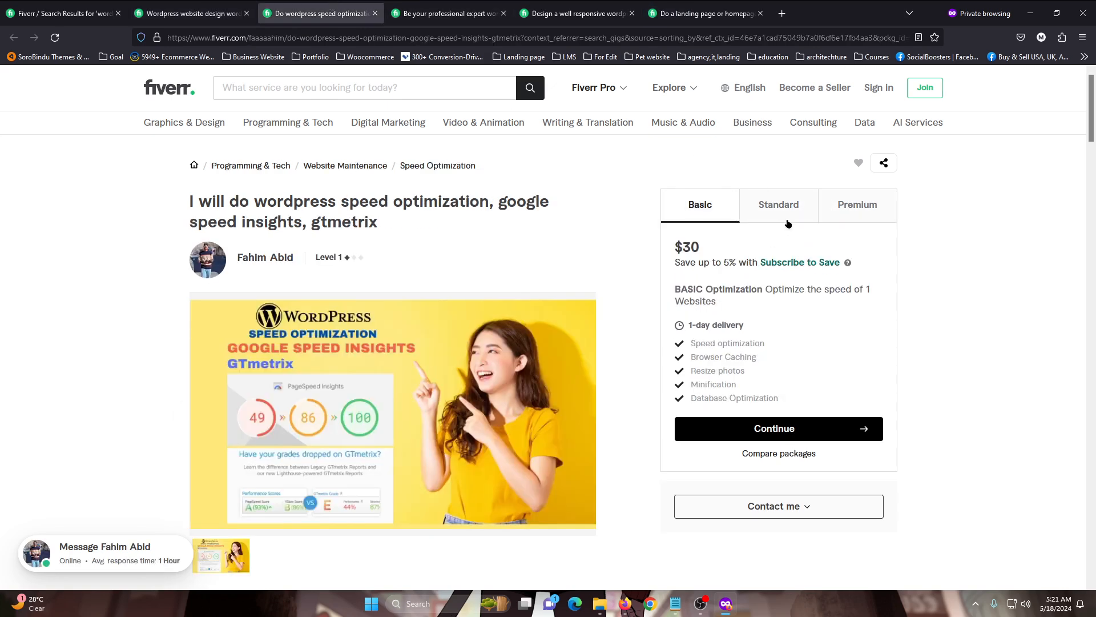
click(778, 198)
Examine the website redesign gig's Premium package, including its title, description, price, delivery time and included features
click(155, 9)
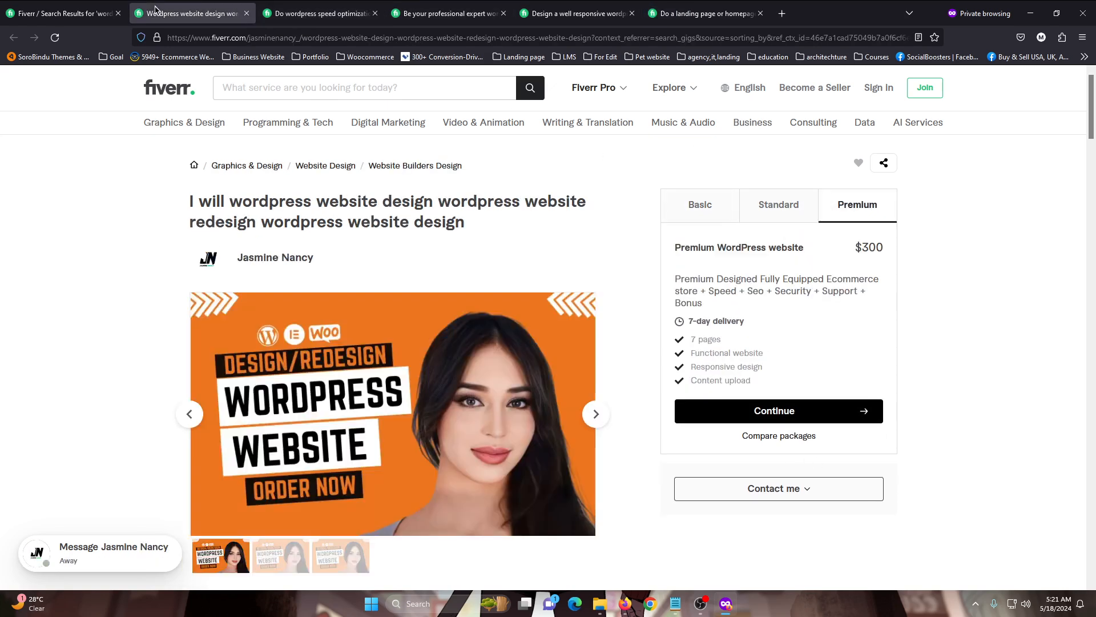
click(829, 210)
drag(686, 323, 757, 380)
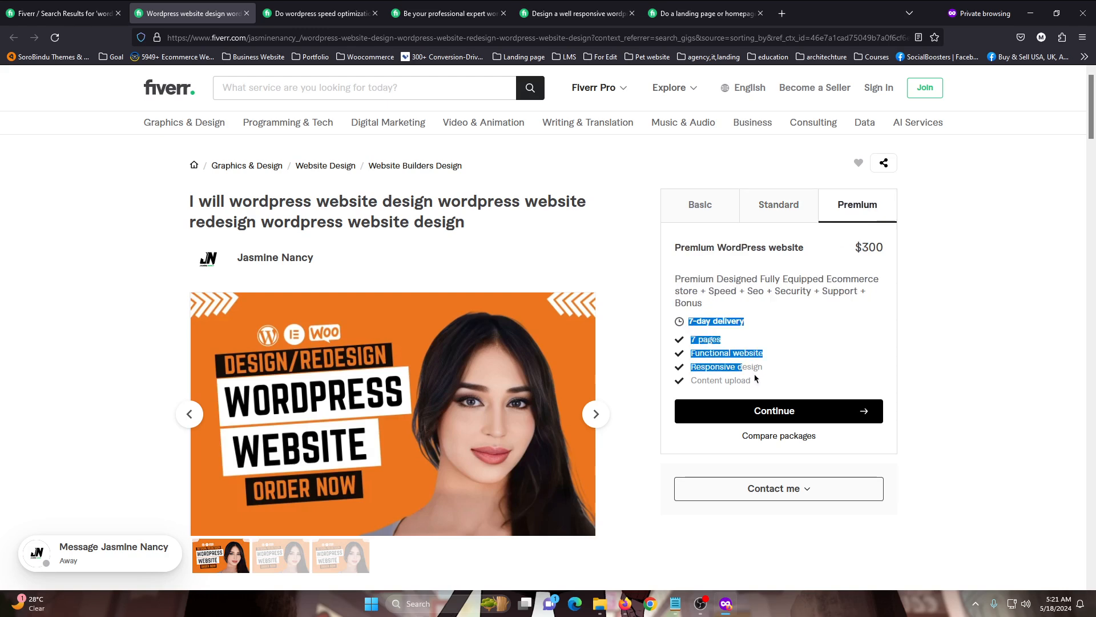
click(746, 333)
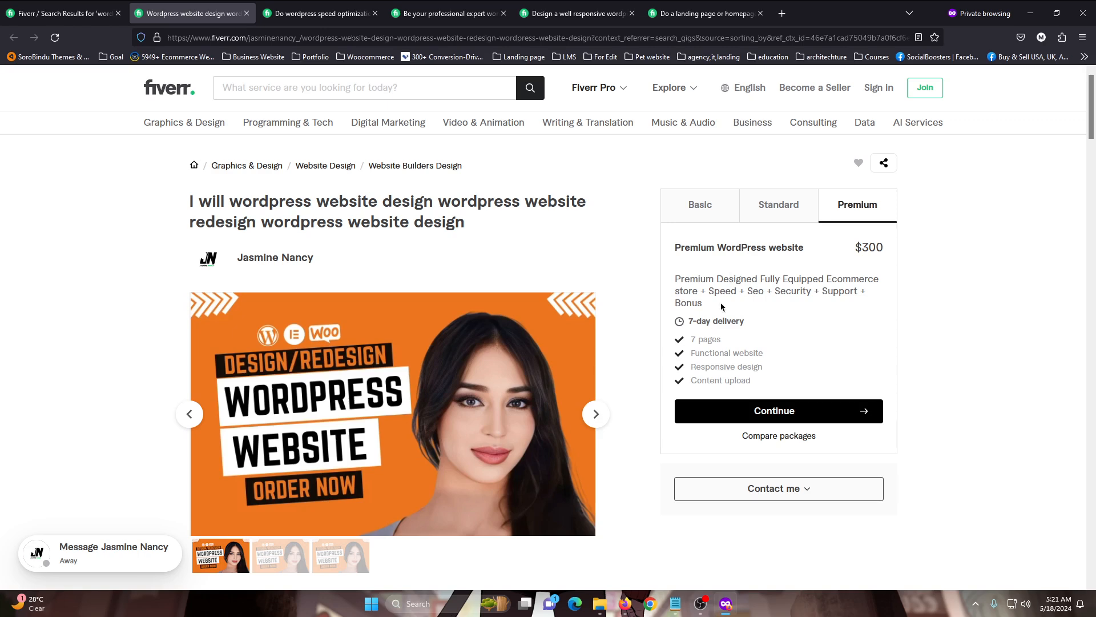
drag(684, 282, 754, 291)
click(800, 290)
drag(857, 247, 887, 247)
click(924, 306)
drag(680, 247, 744, 247)
click(815, 248)
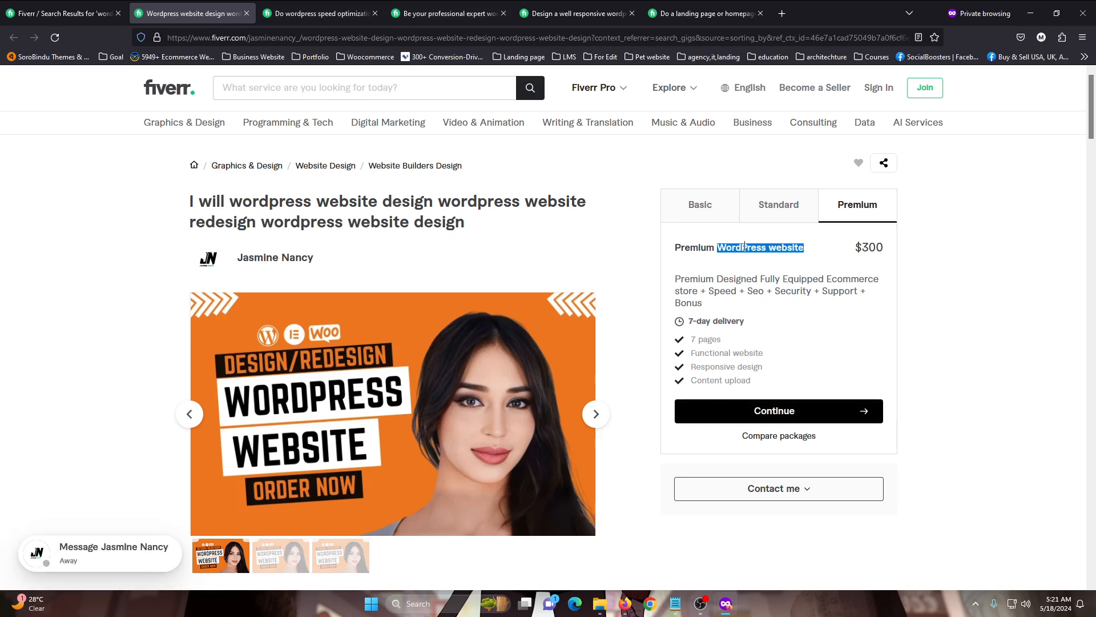
triple_click(747, 248)
click(744, 271)
drag(707, 280, 831, 279)
click(699, 302)
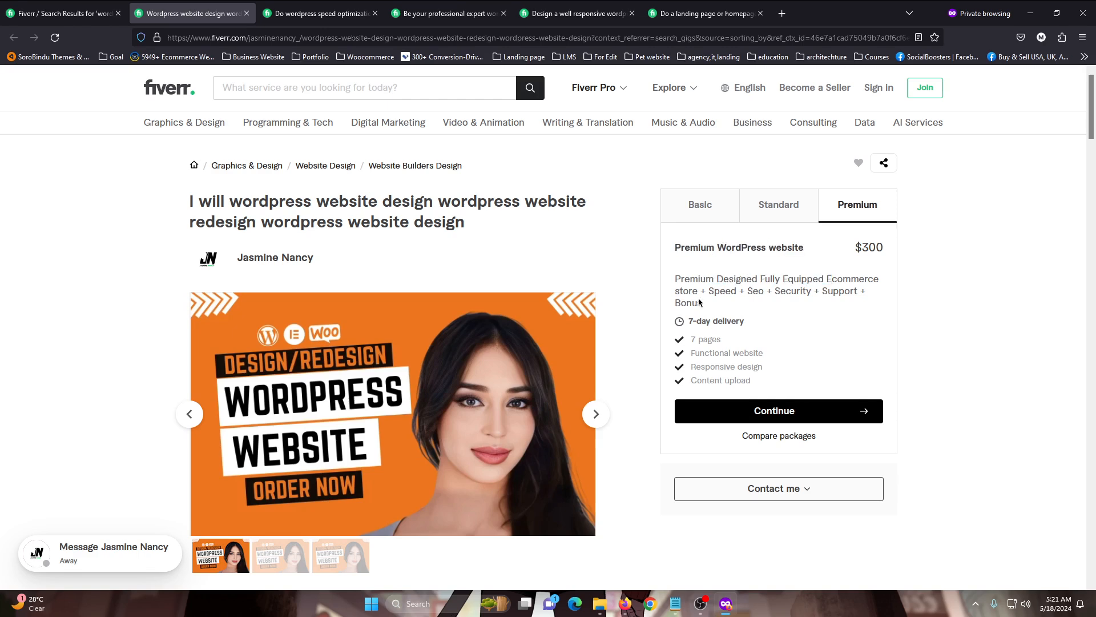
drag(698, 291, 833, 278)
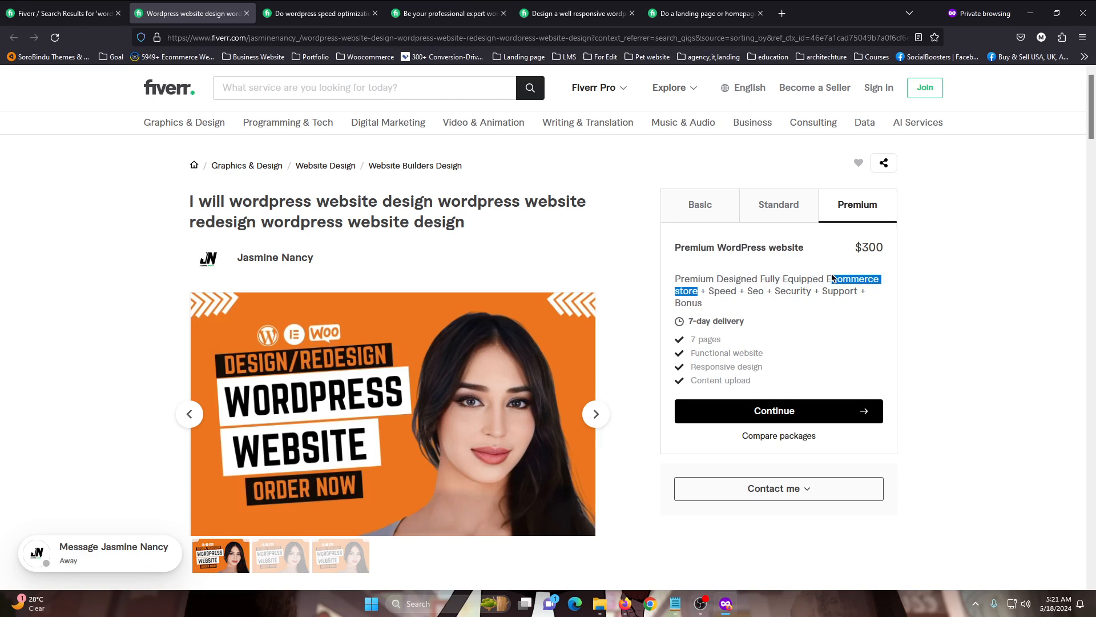
click(833, 279)
Return to the speed optimization gig and close the redesign, speed optimization and expert developer gig tabs
click(392, 9)
click(320, 10)
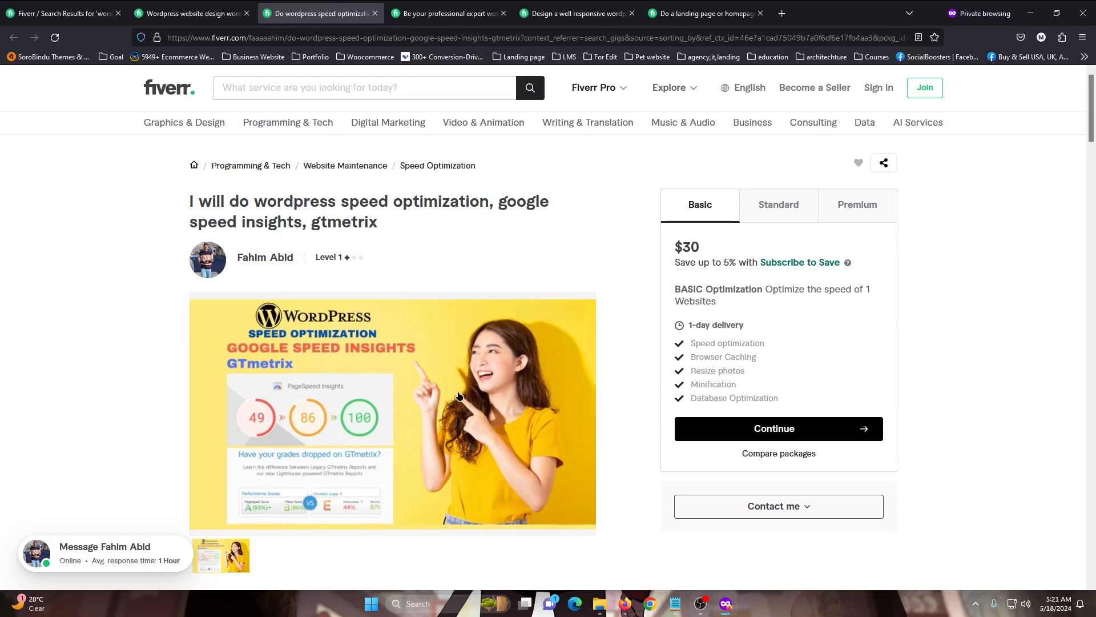
middle_click(236, 4)
middle_click(234, 5)
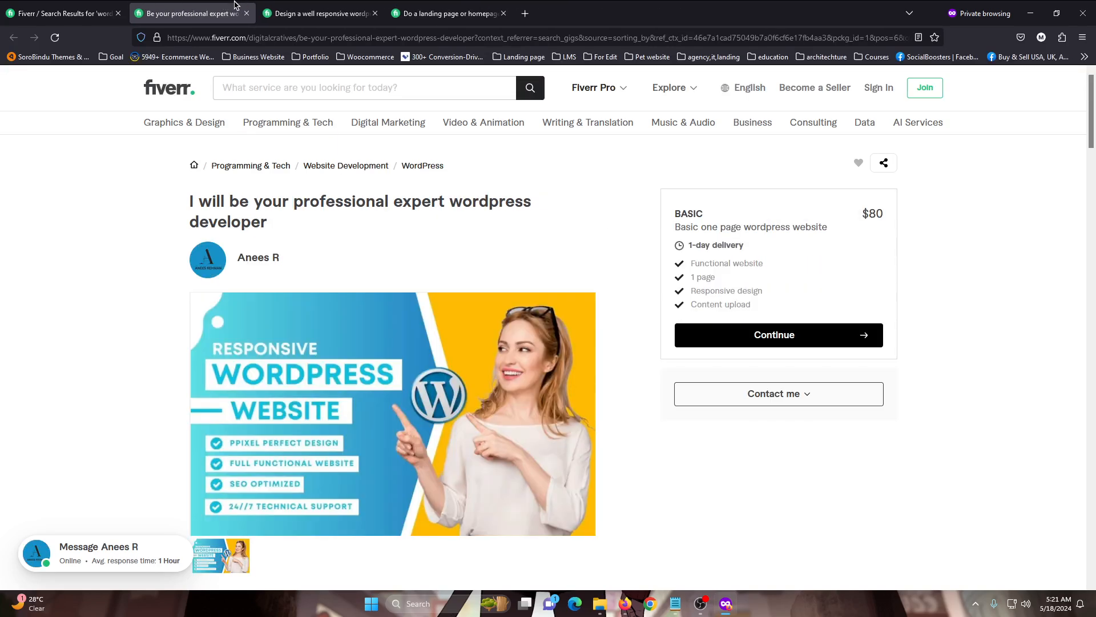
middle_click(231, 4)
Check the Standard and Premium packages of the responsive wordpress website gig and close the remaining gig tabs
click(794, 210)
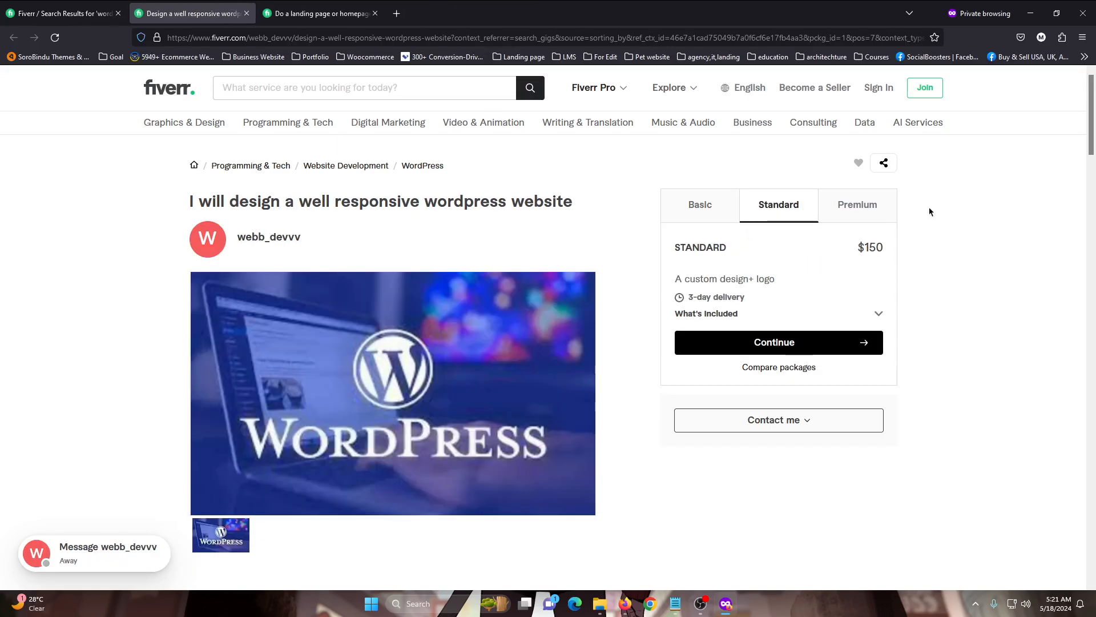
click(887, 208)
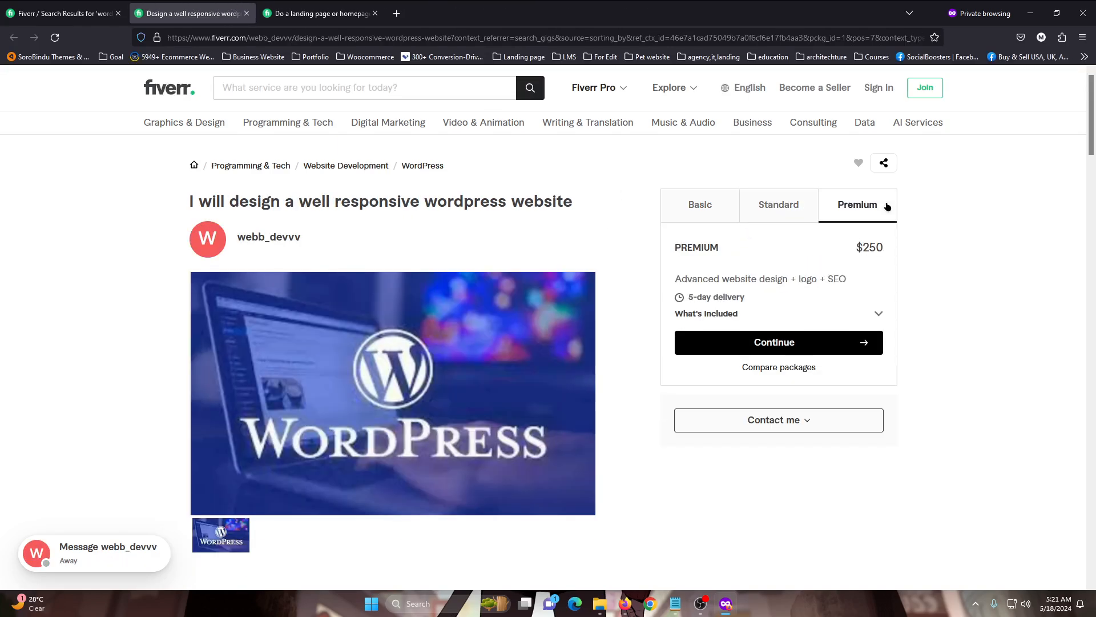
middle_click(227, 4)
middle_click(227, 4)
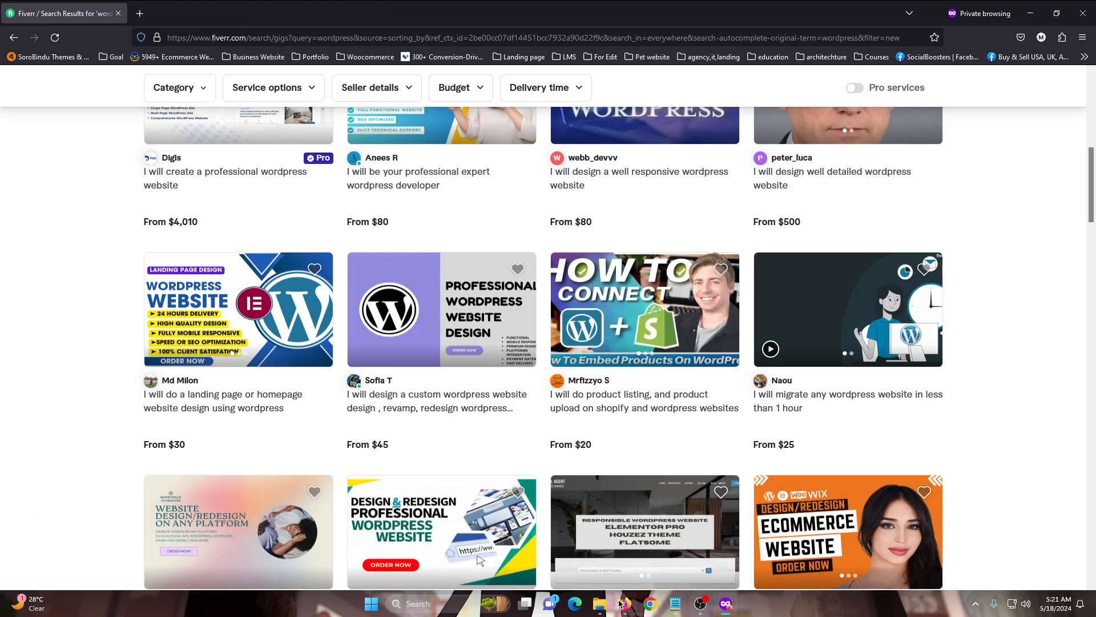
Switch back to the gig editing window and set the Premium package price to $180
mouse_move(606, 611)
click(602, 542)
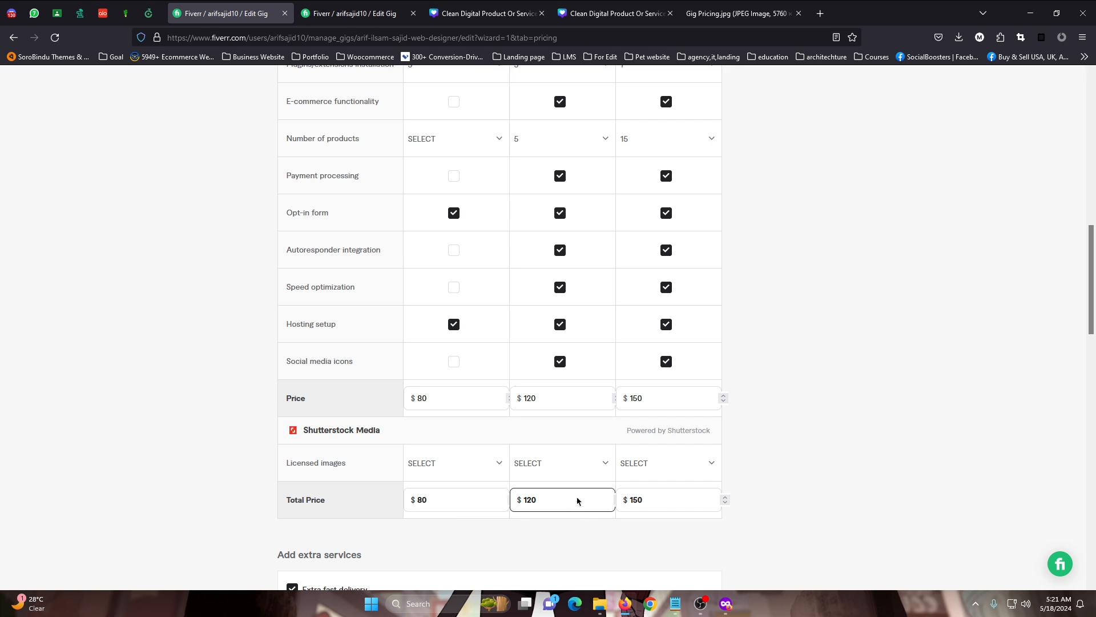
click(656, 397)
text(180)
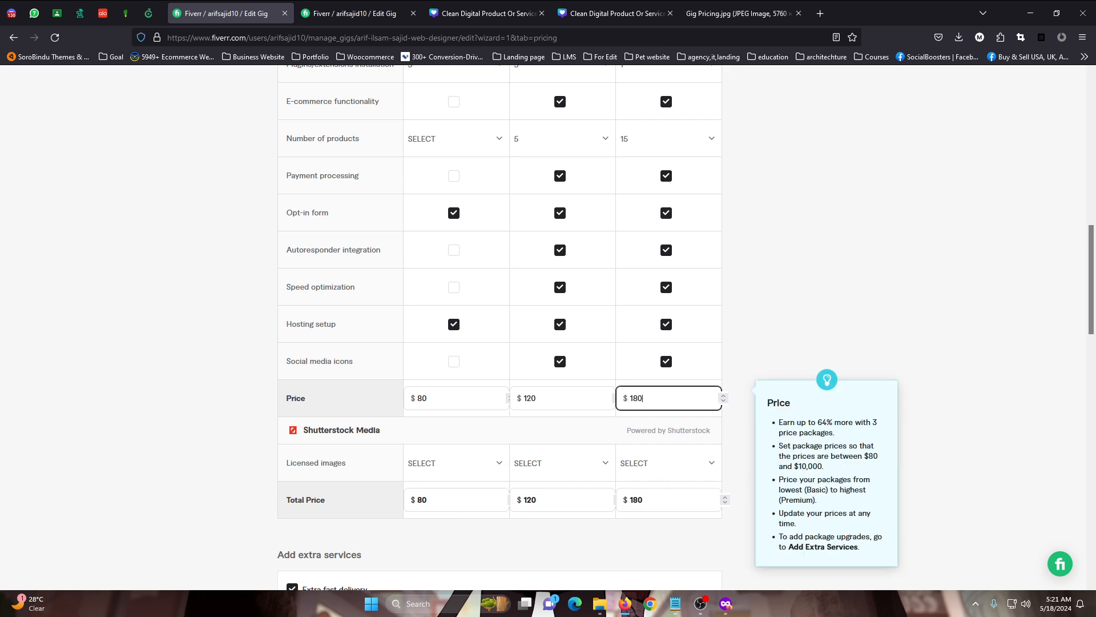
click(820, 294)
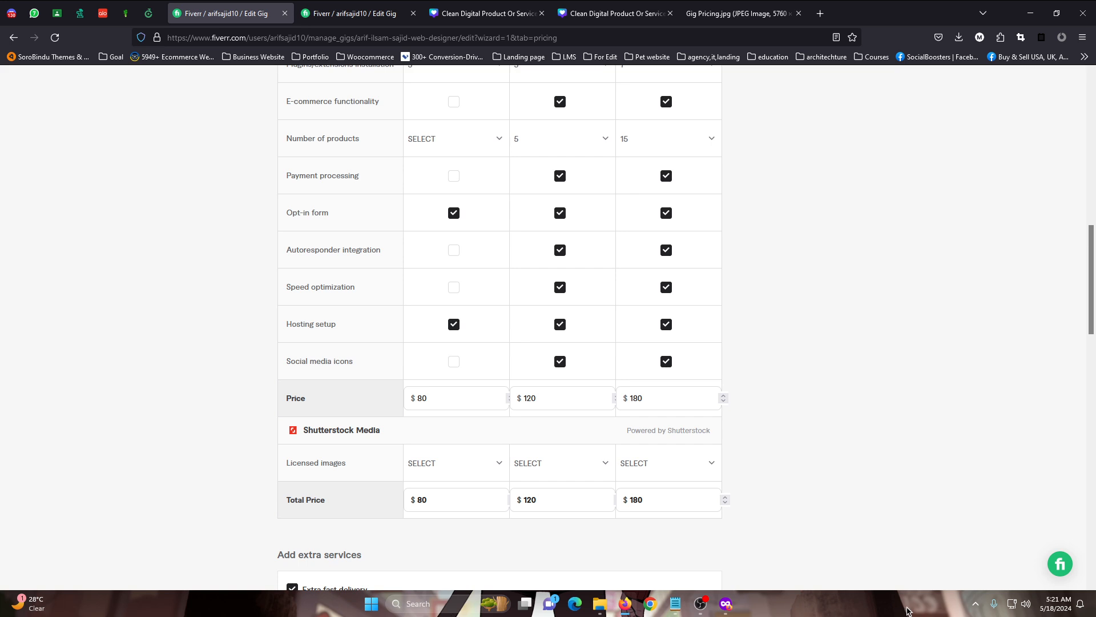
scroll(877, 566, down, 5)
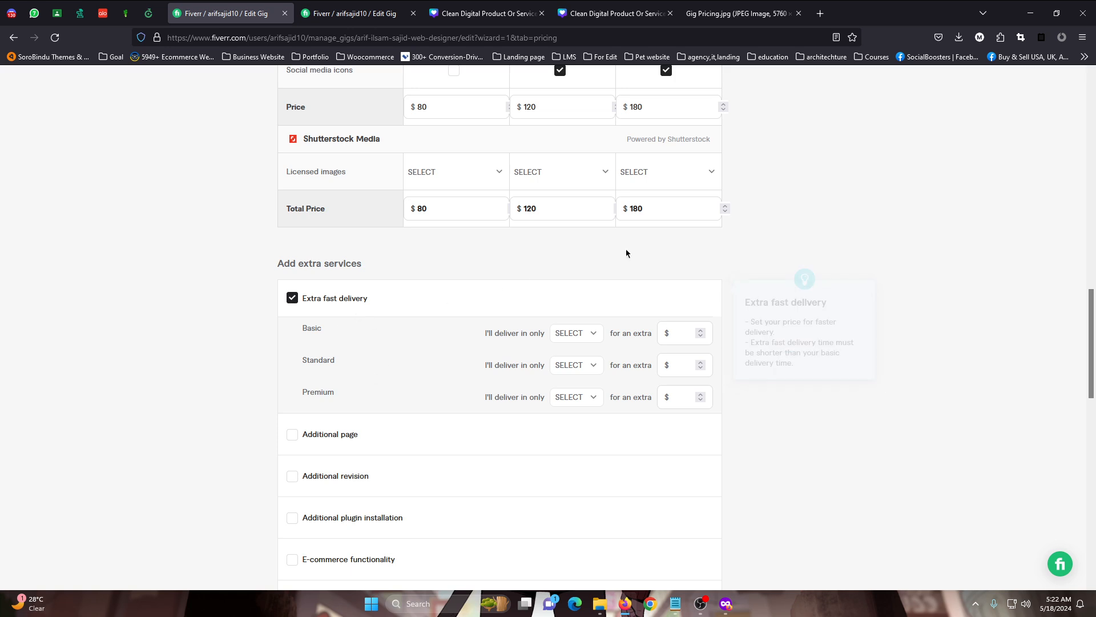
scroll(548, 284, up, 2)
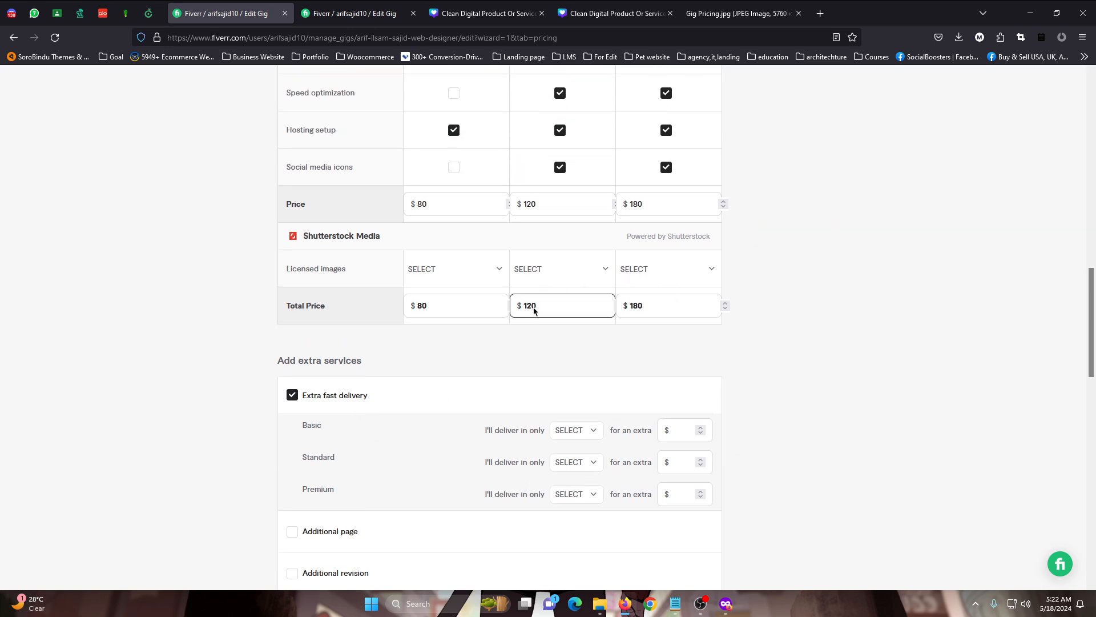
double_click(545, 205)
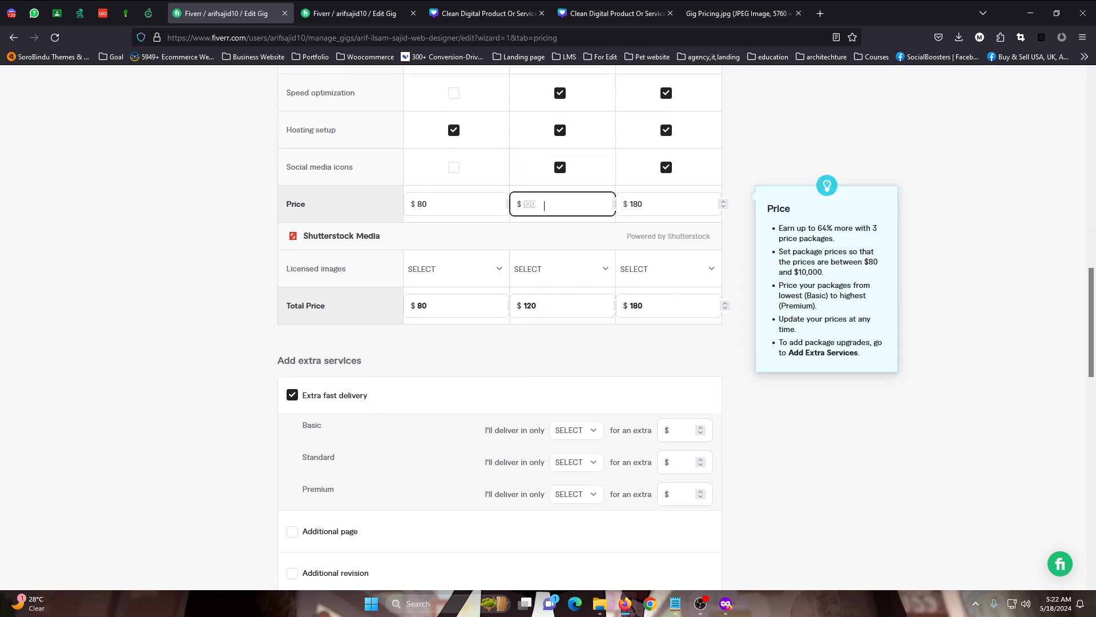
click(565, 202)
click(678, 374)
Review the packages' features and delivery times, and set the Standard extra fast delivery to 1 day for an extra $10
scroll(466, 375, down, 2)
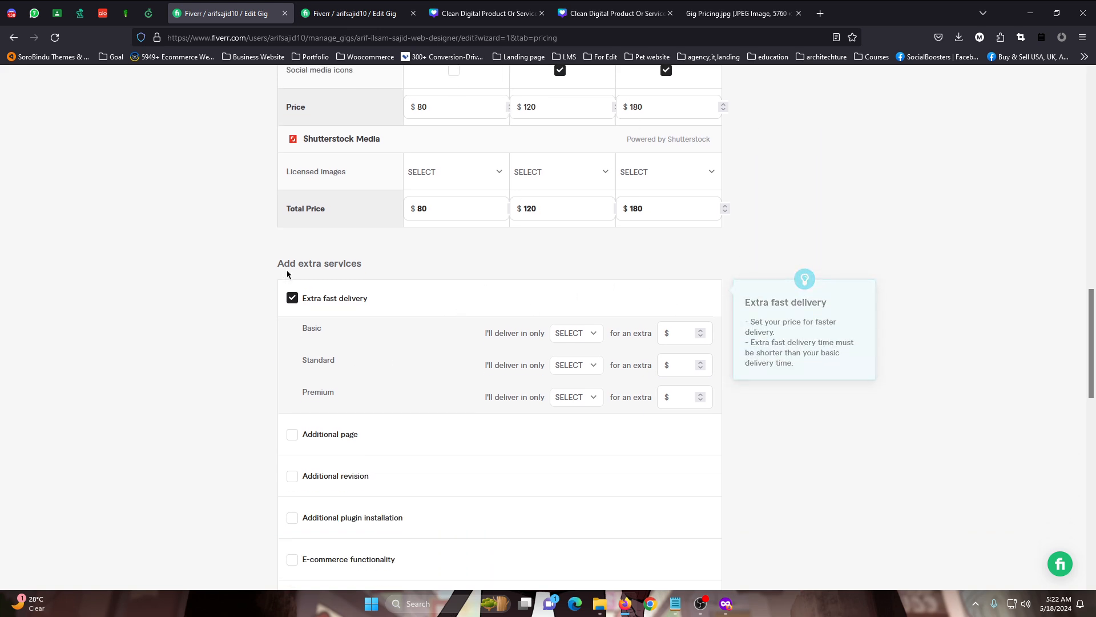
scroll(470, 382, up, 8)
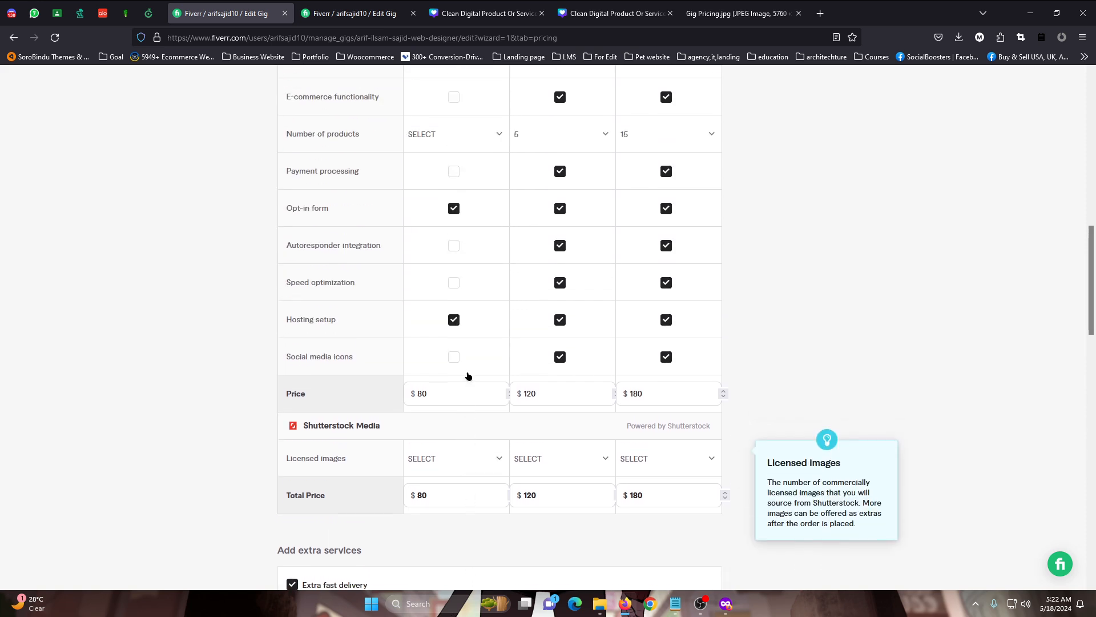
scroll(458, 201, up, 4)
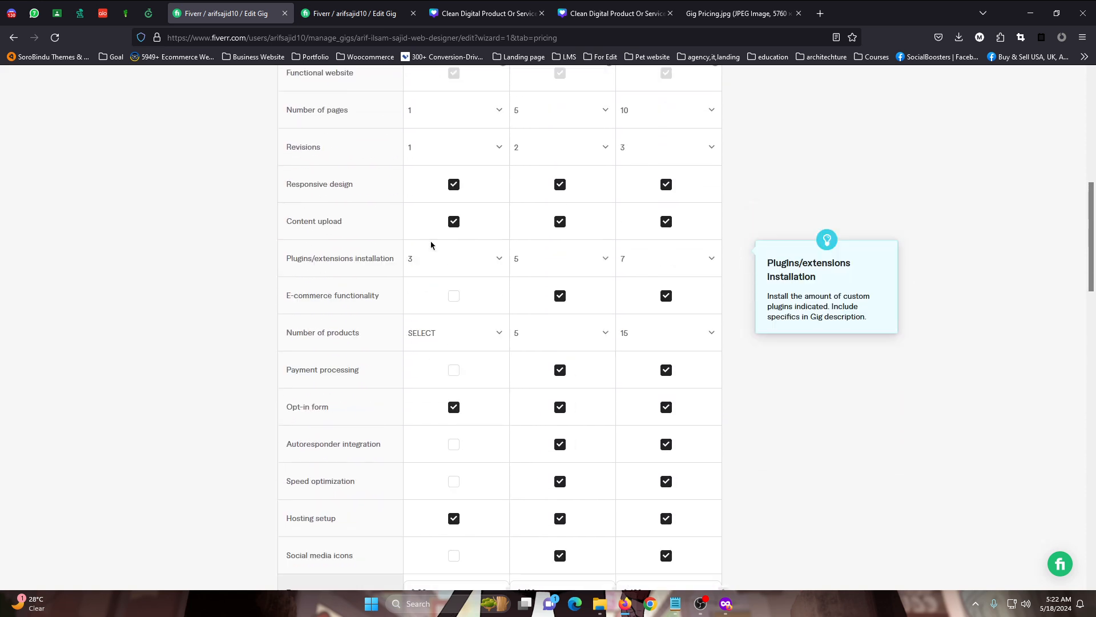
scroll(443, 186, up, 2)
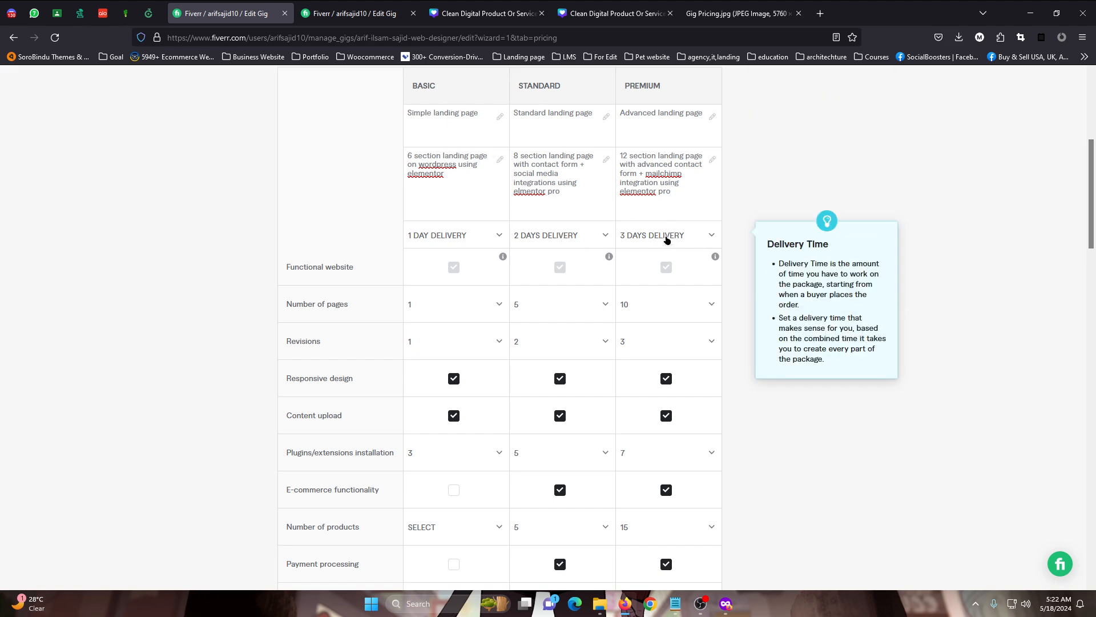
scroll(663, 274, down, 10)
scroll(588, 292, down, 2)
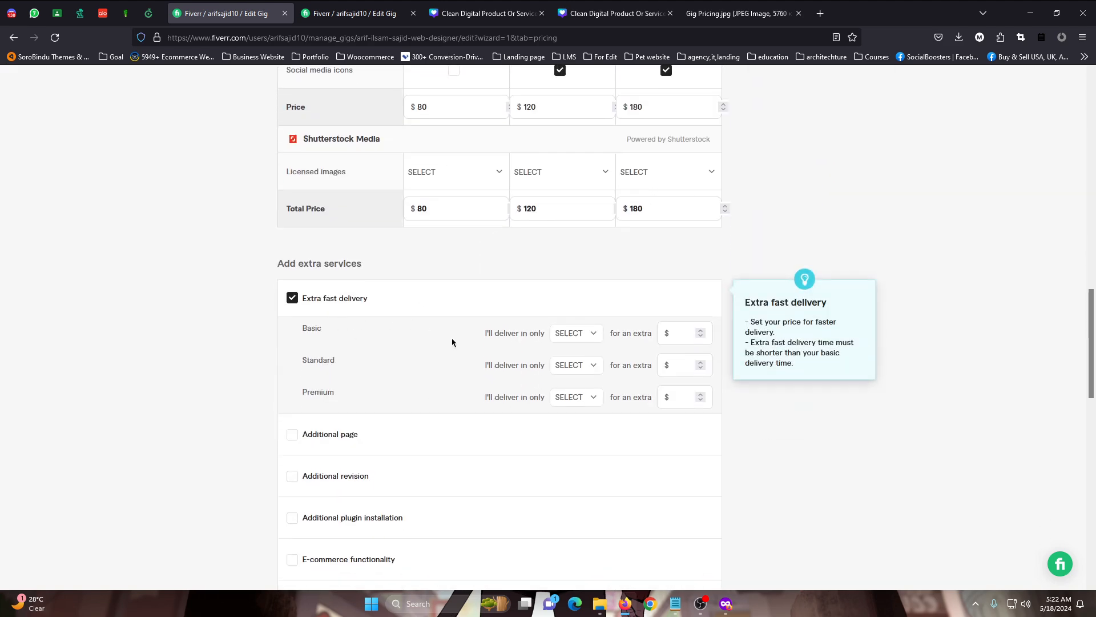
click(593, 366)
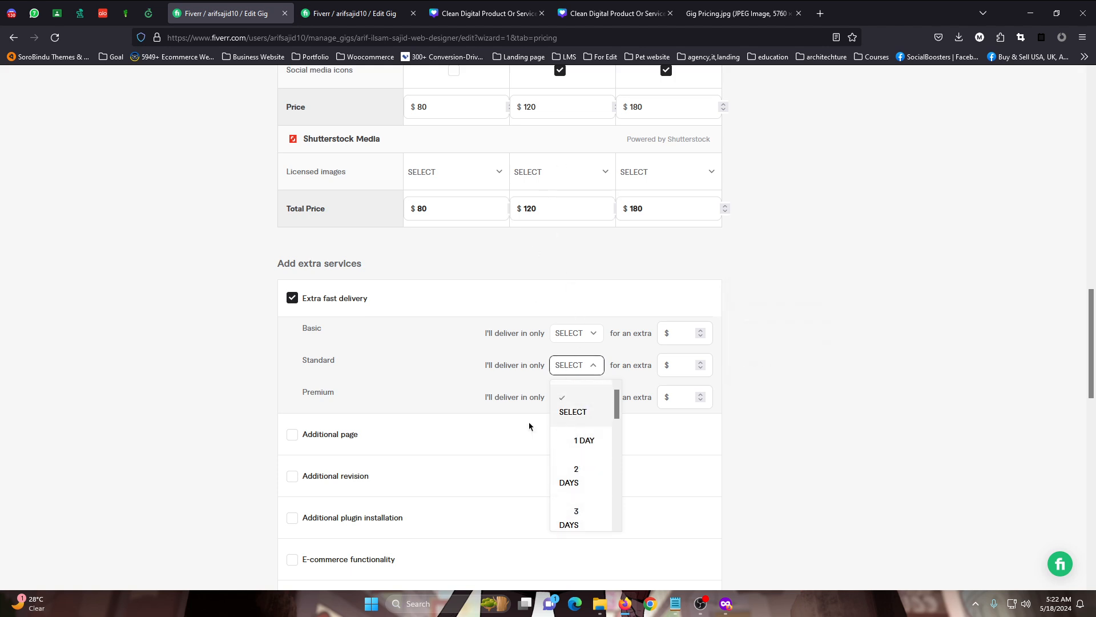
click(587, 441)
click(683, 365)
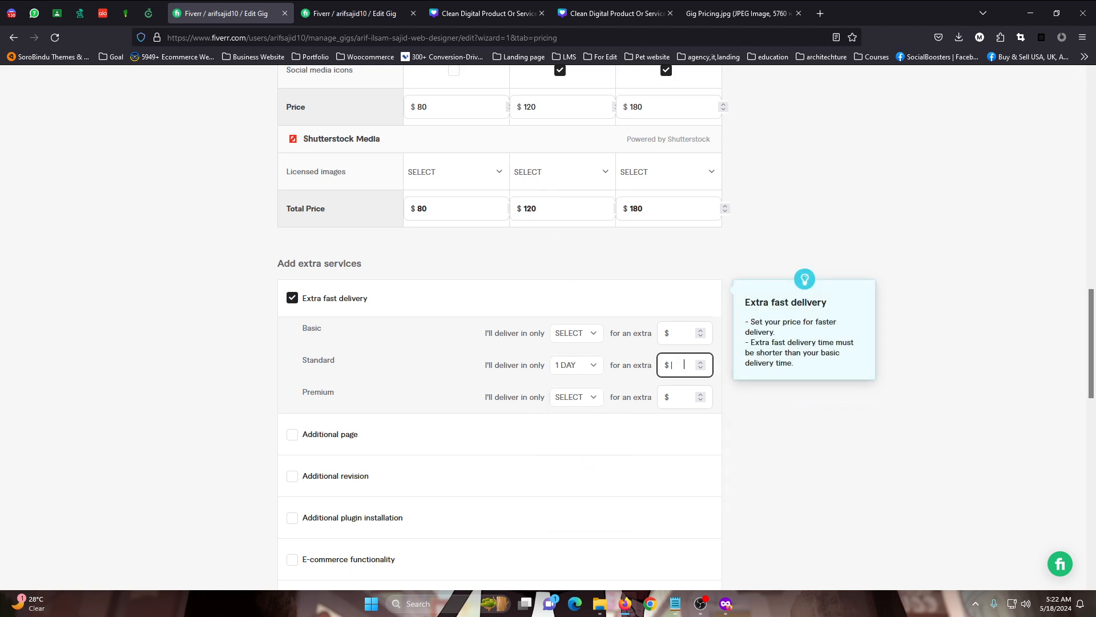
text(10)
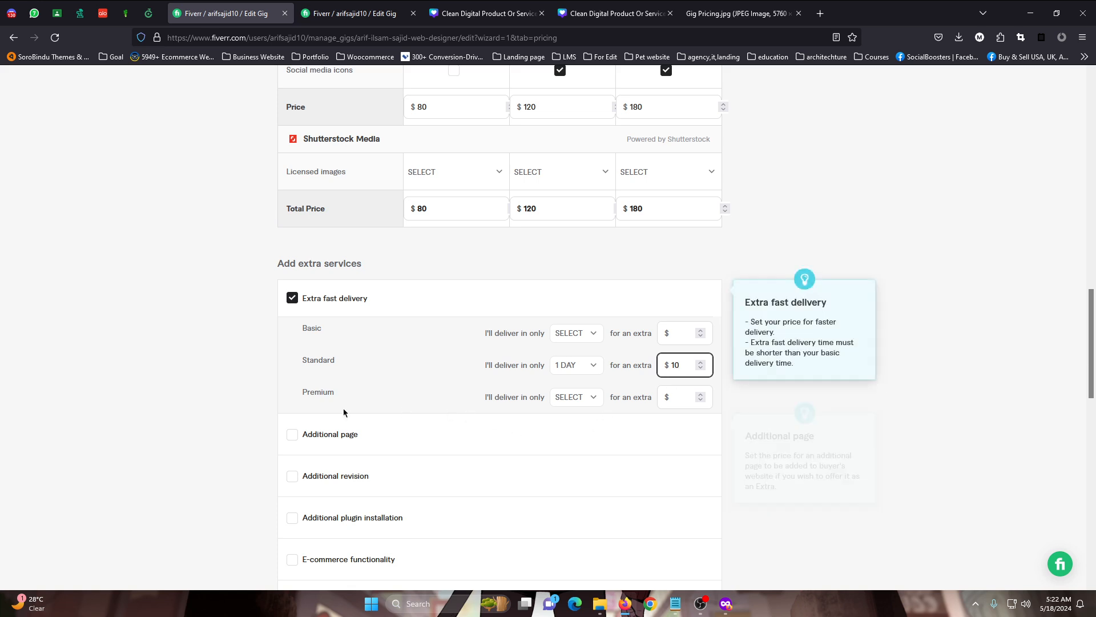
Set the Premium package's extra fast delivery to 2 days for an extra $10
click(587, 398)
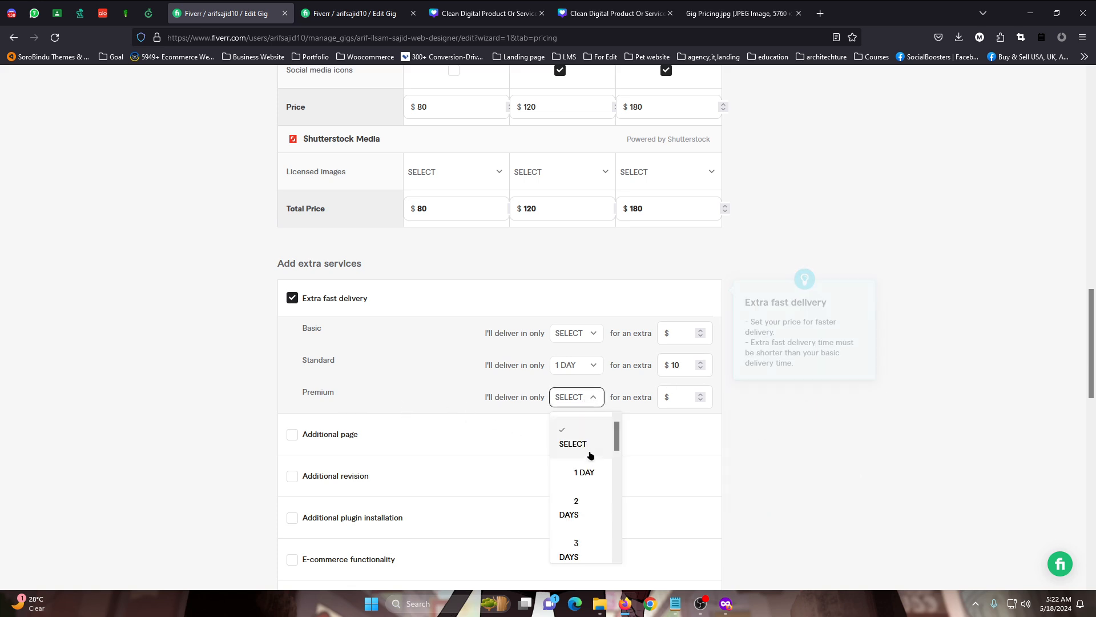
click(579, 504)
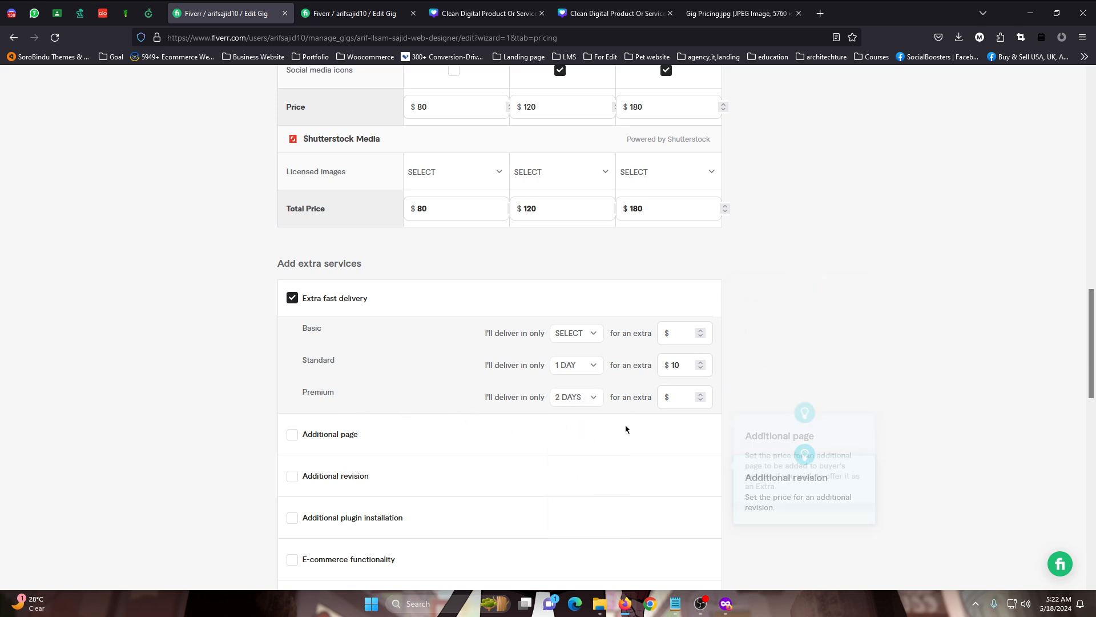
click(683, 397)
text(1)
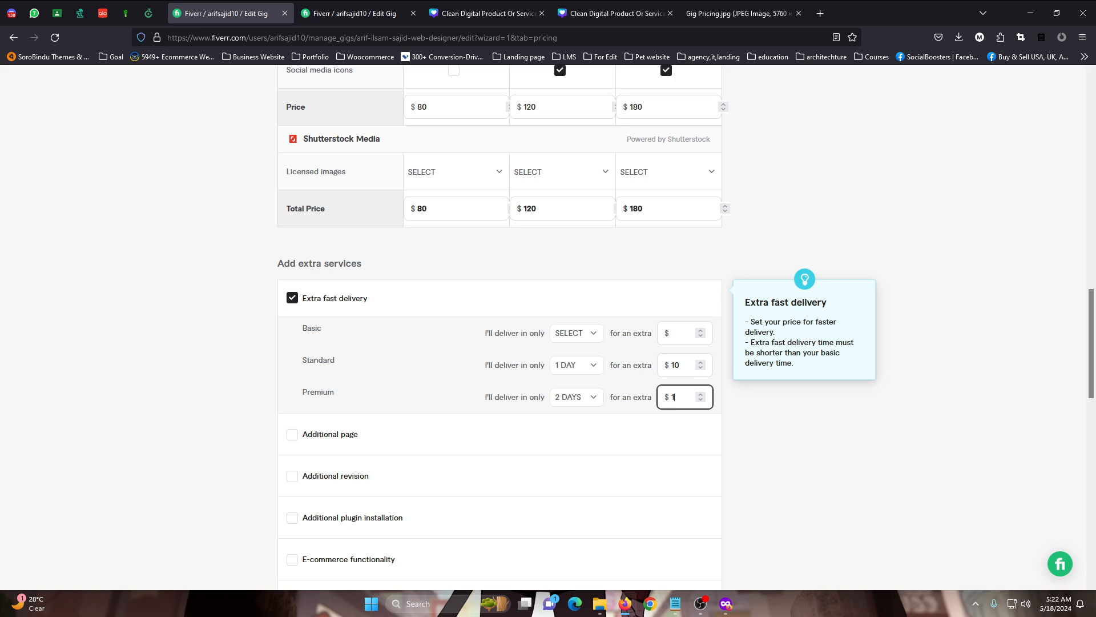
text(0)
click(635, 297)
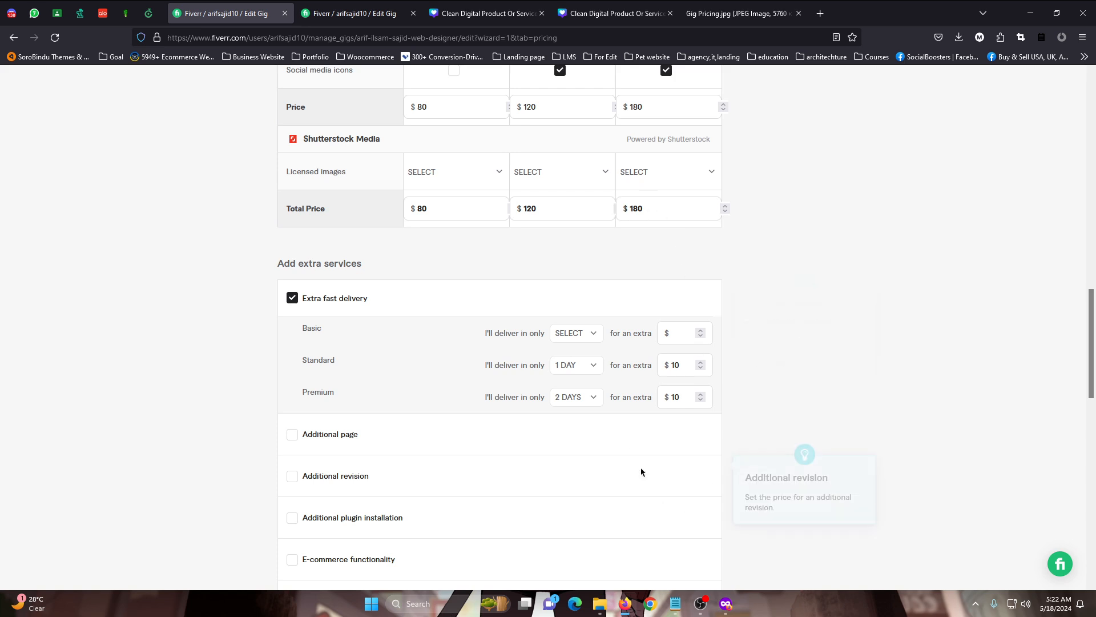
click(687, 398)
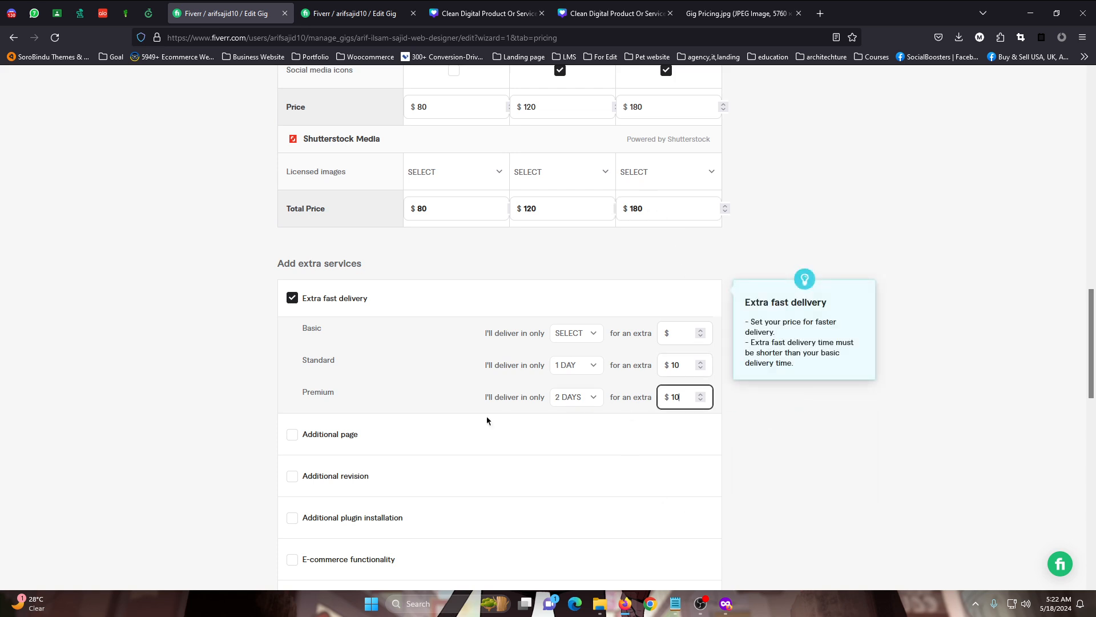
Enable the Additional page extra service, review the packages' page counts and delivery times, and price each additional page at an extra $15
click(331, 437)
scroll(526, 313, down, 2)
scroll(527, 309, up, 5)
scroll(528, 309, up, 7)
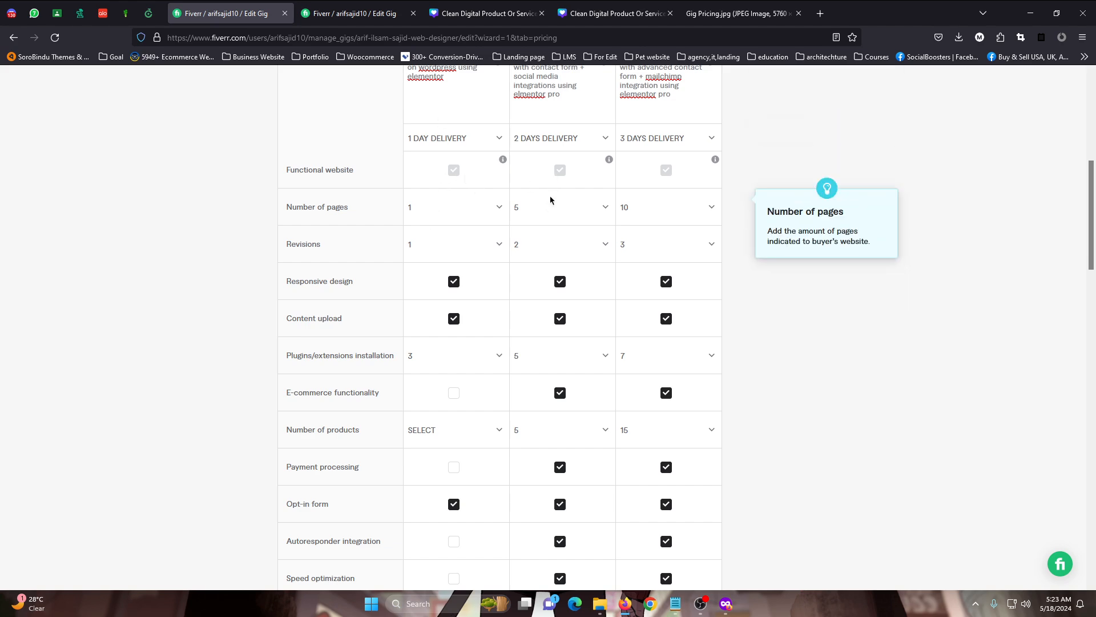
scroll(551, 208, up, 2)
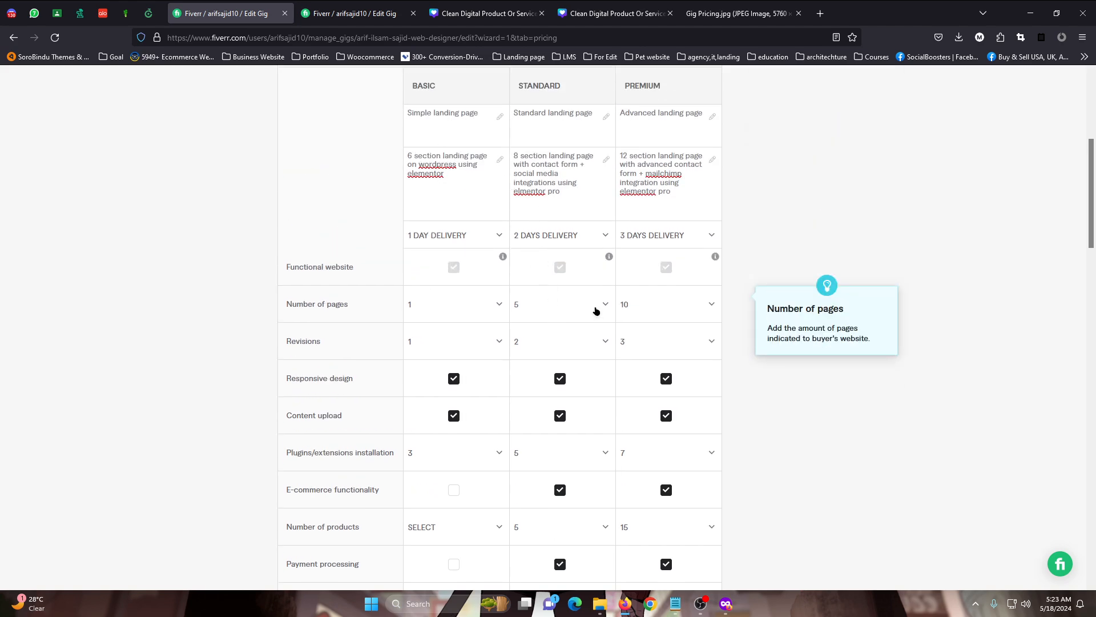
scroll(596, 311, down, 10)
click(563, 340)
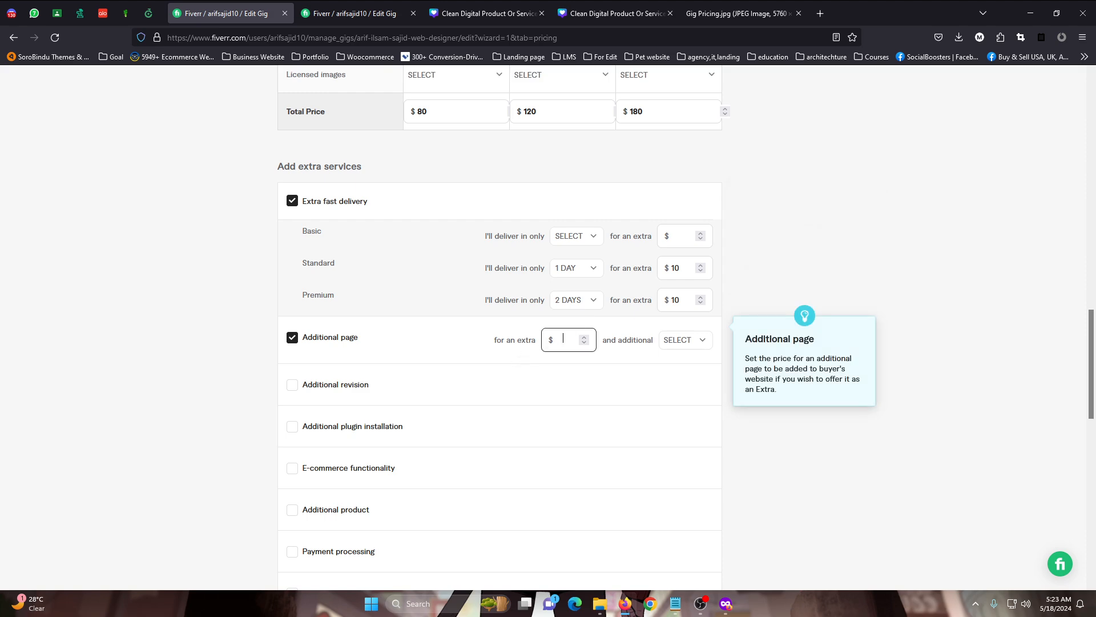
scroll(729, 270, up, 8)
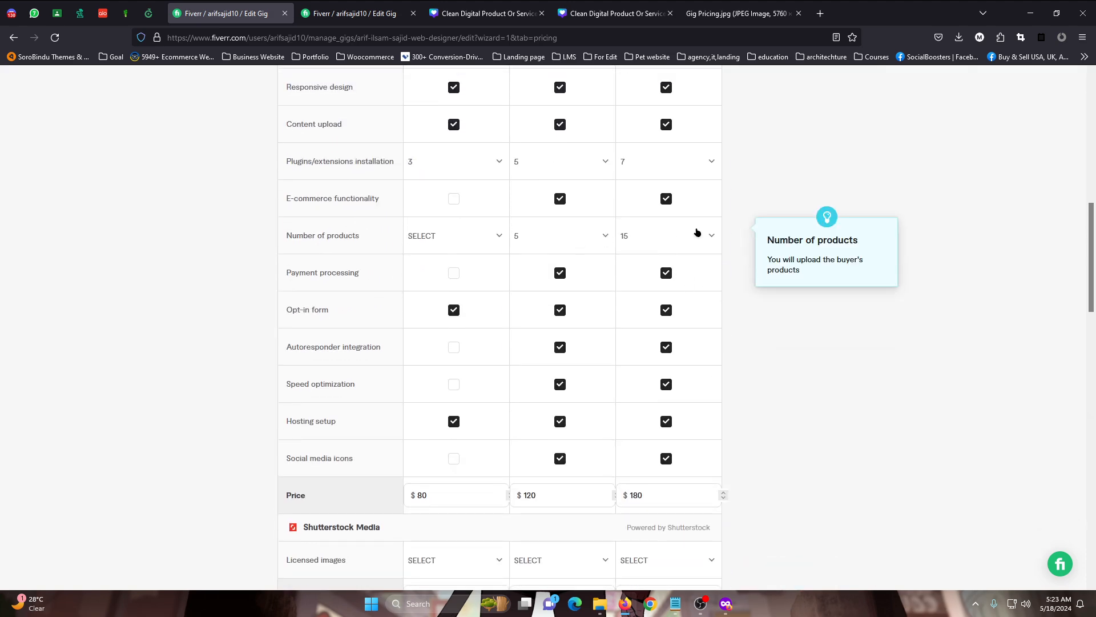
scroll(657, 194, up, 6)
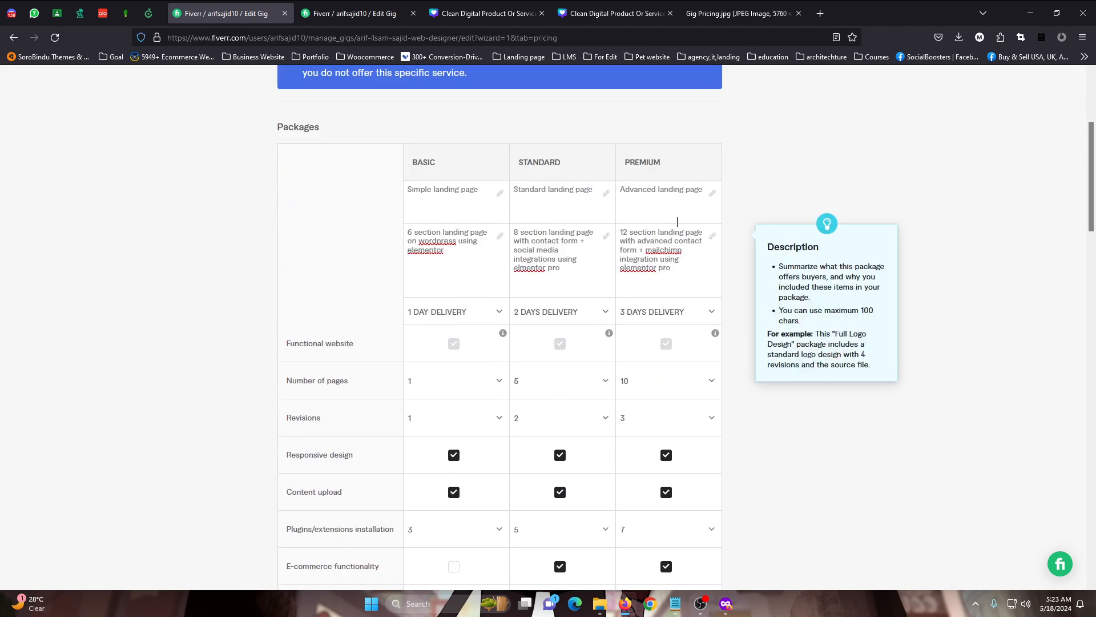
scroll(668, 257, down, 8)
scroll(672, 278, down, 7)
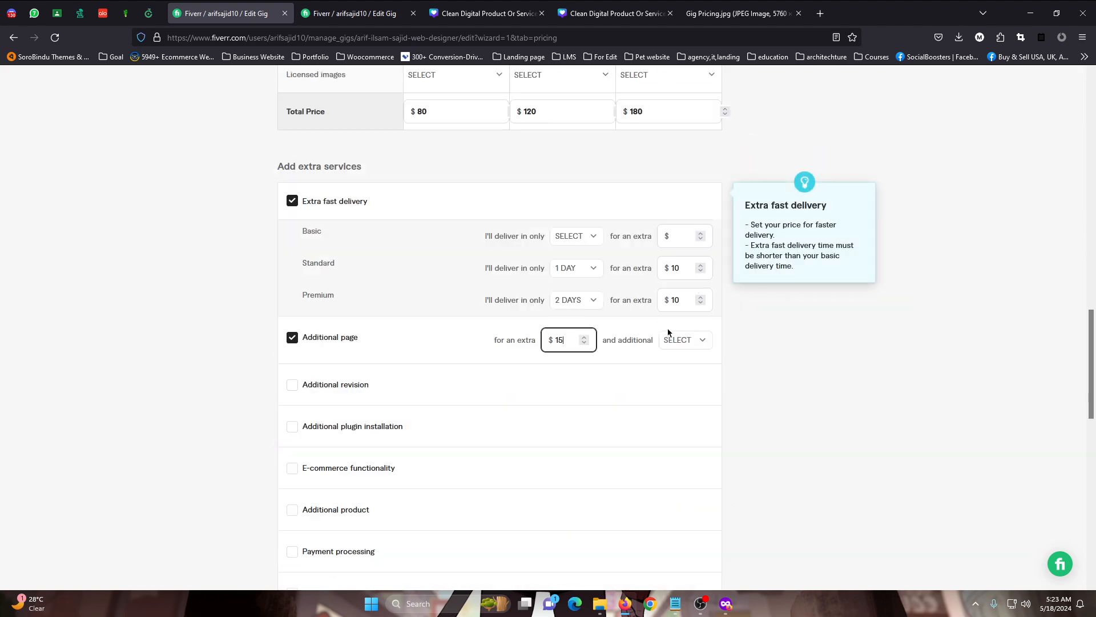
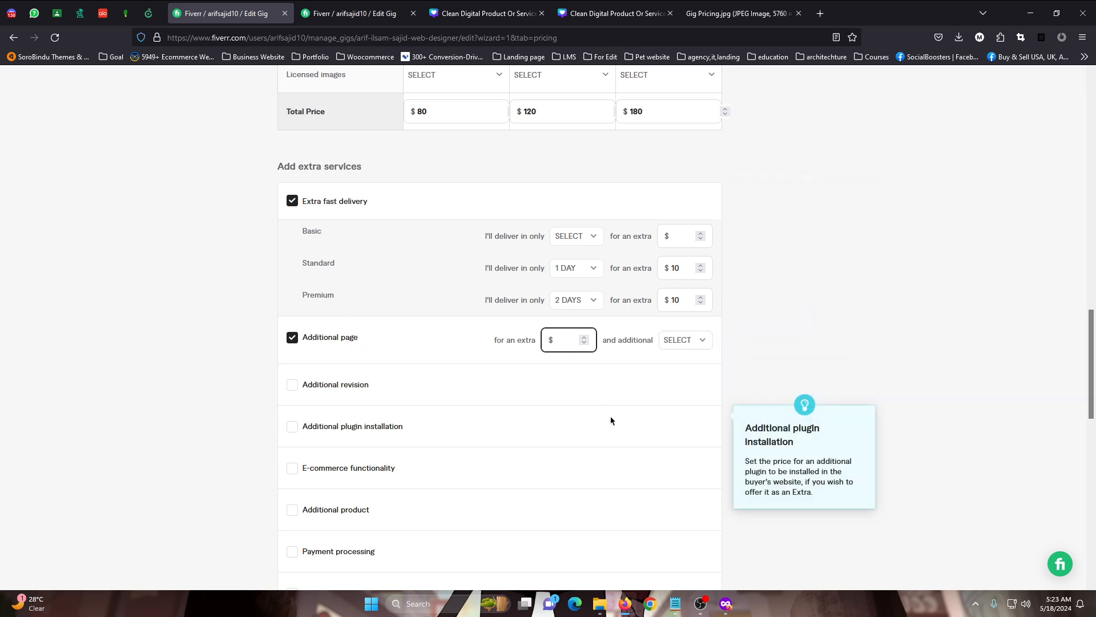
Set the Additional page extra service to $10 with 1 additional day
click(685, 340)
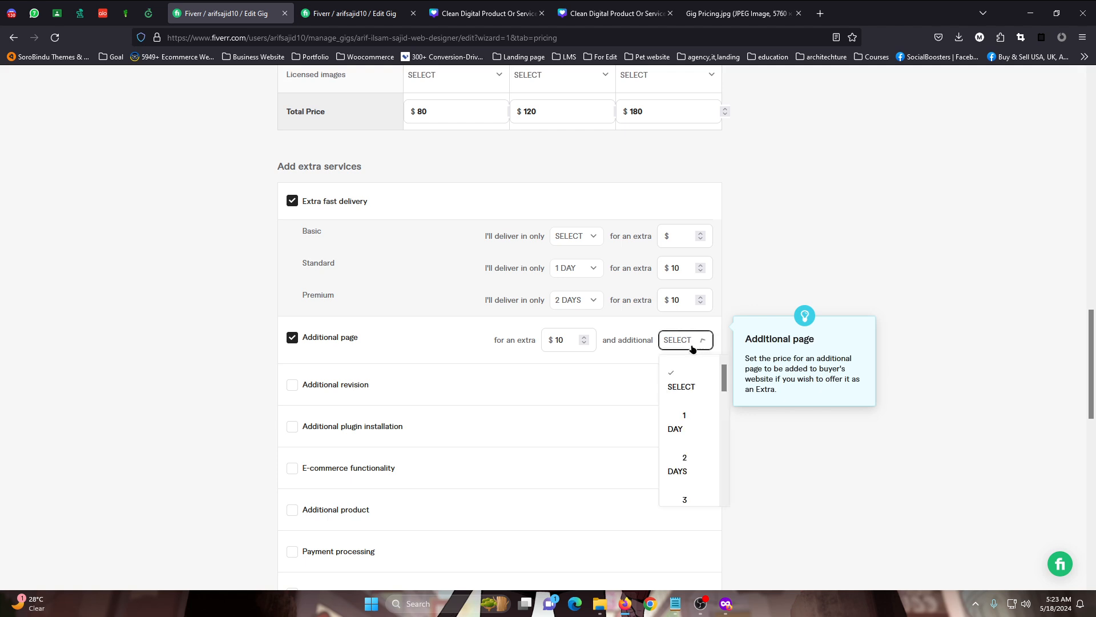
click(684, 420)
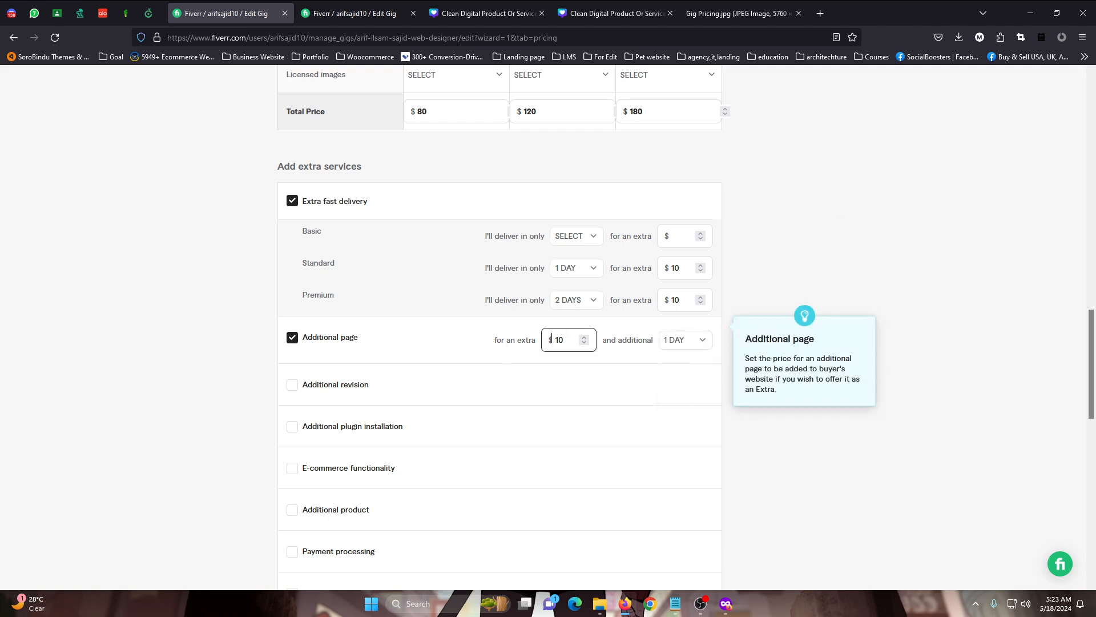
double_click(567, 340)
click(852, 199)
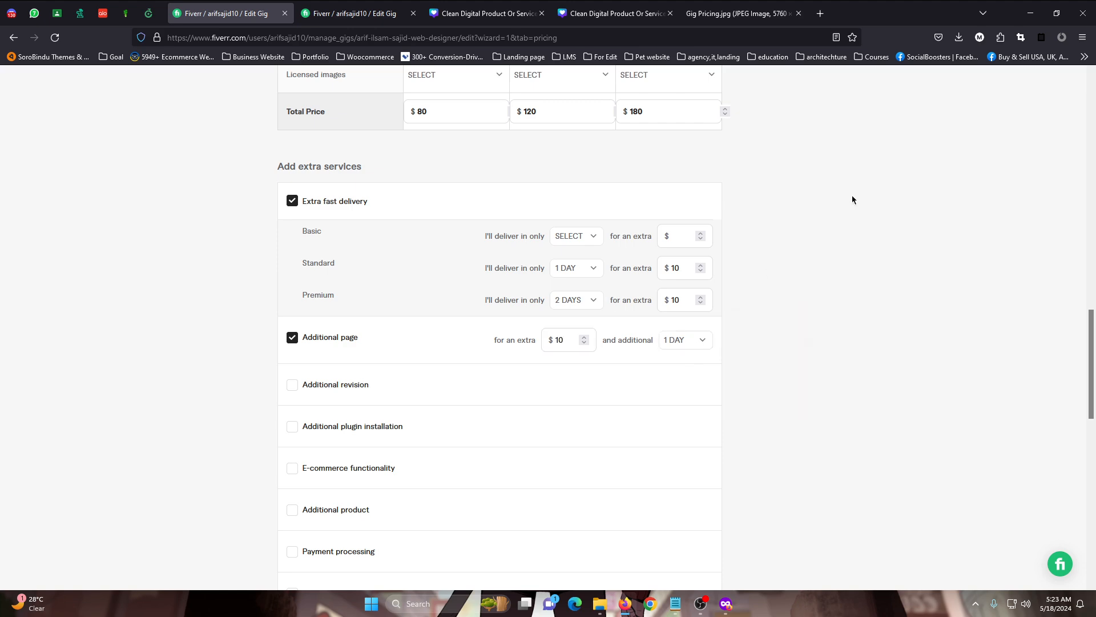
Enable the Additional revision extra service, review the packages' revision counts, and set it to $10 with 1 additional day
click(318, 386)
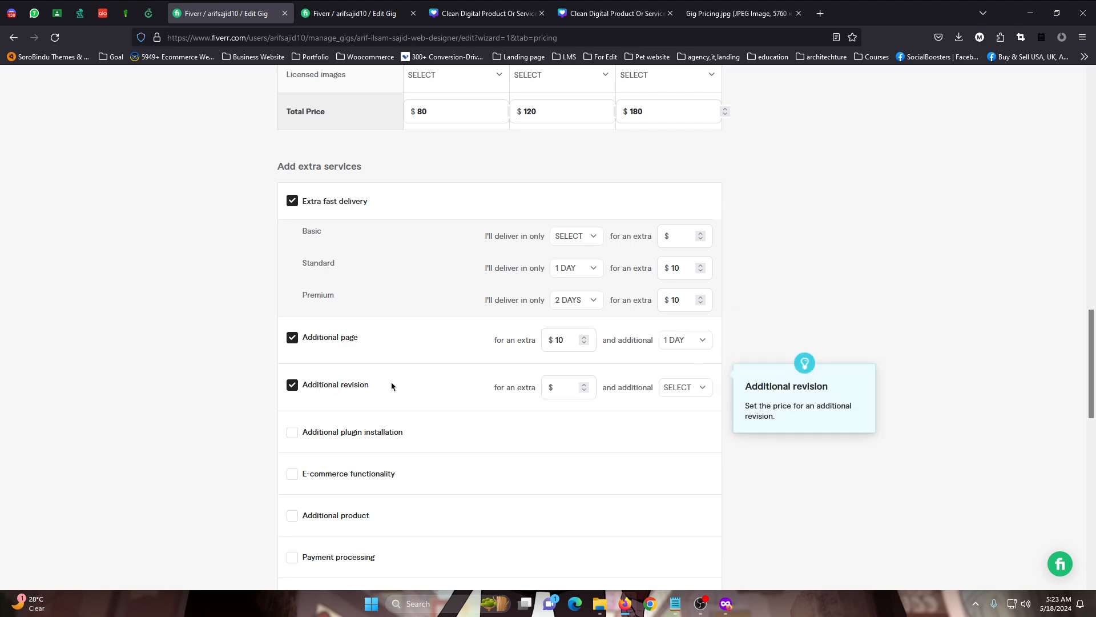
scroll(472, 375, up, 10)
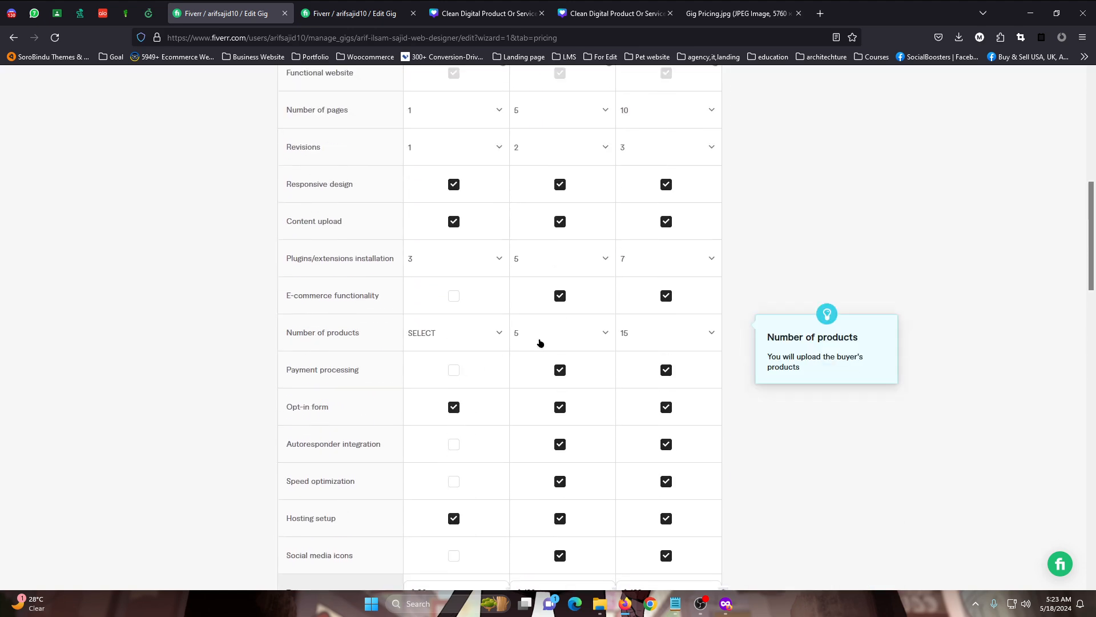
scroll(468, 319, up, 2)
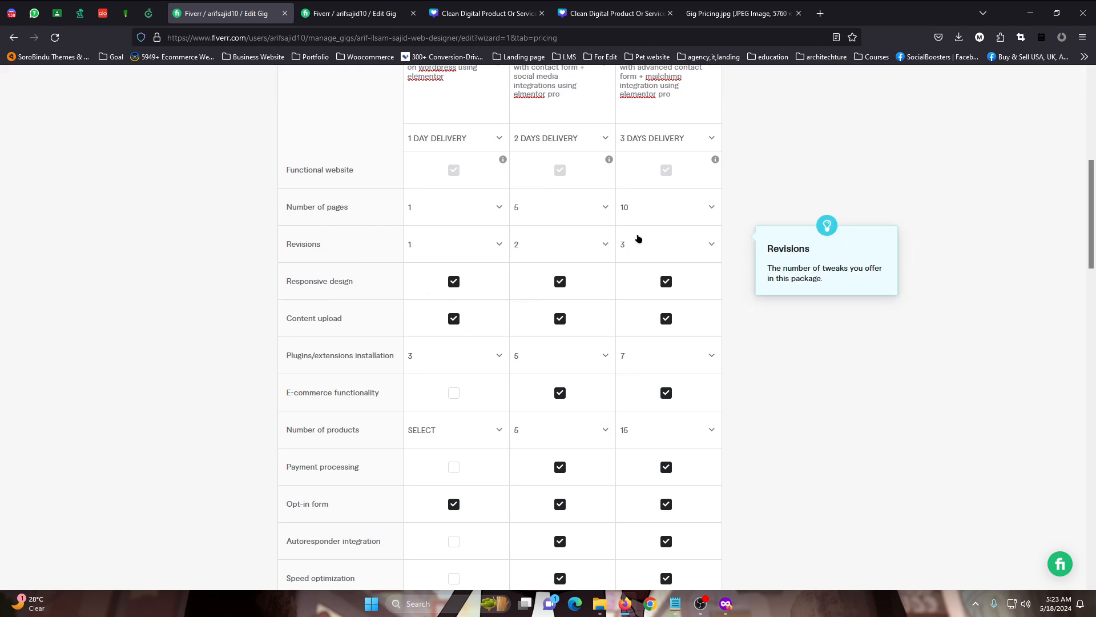
scroll(612, 252, down, 8)
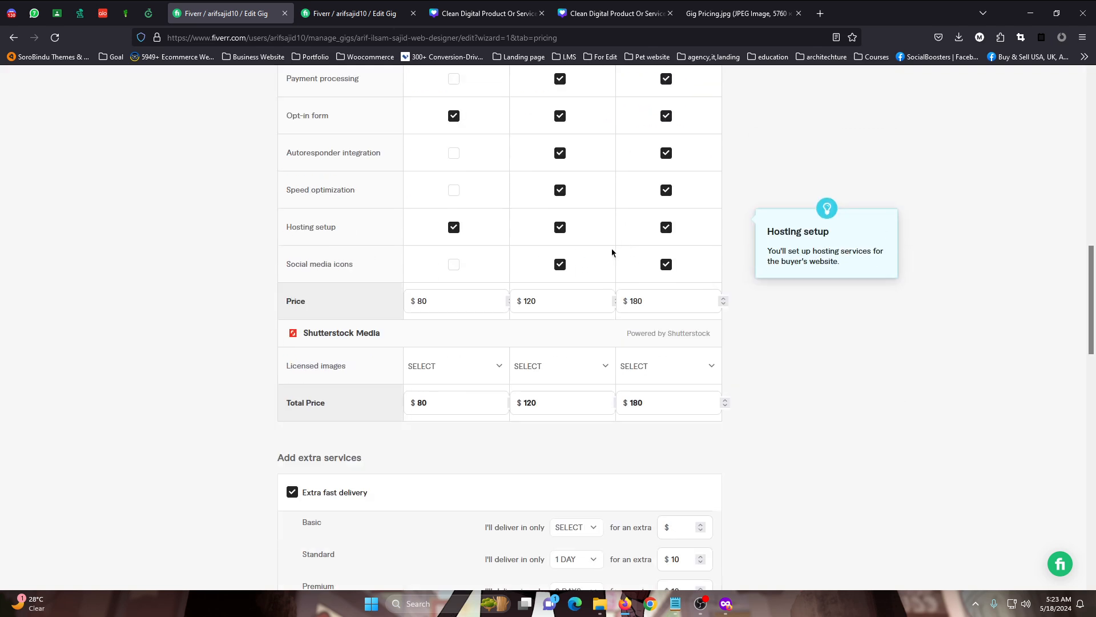
scroll(465, 277, down, 2)
scroll(485, 353, down, 2)
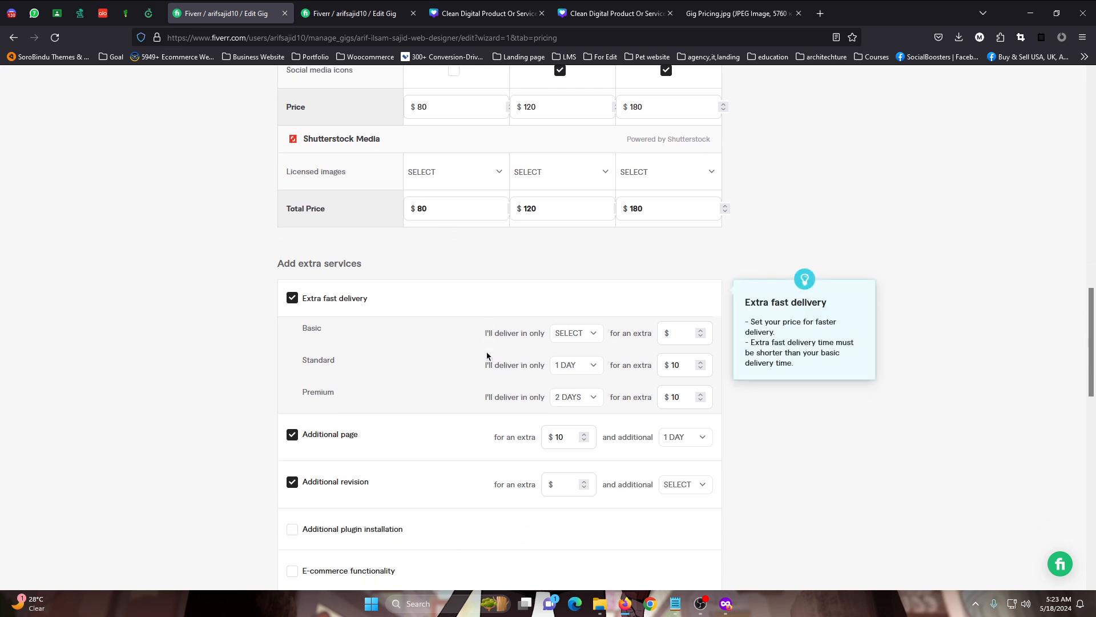
scroll(487, 357, down, 2)
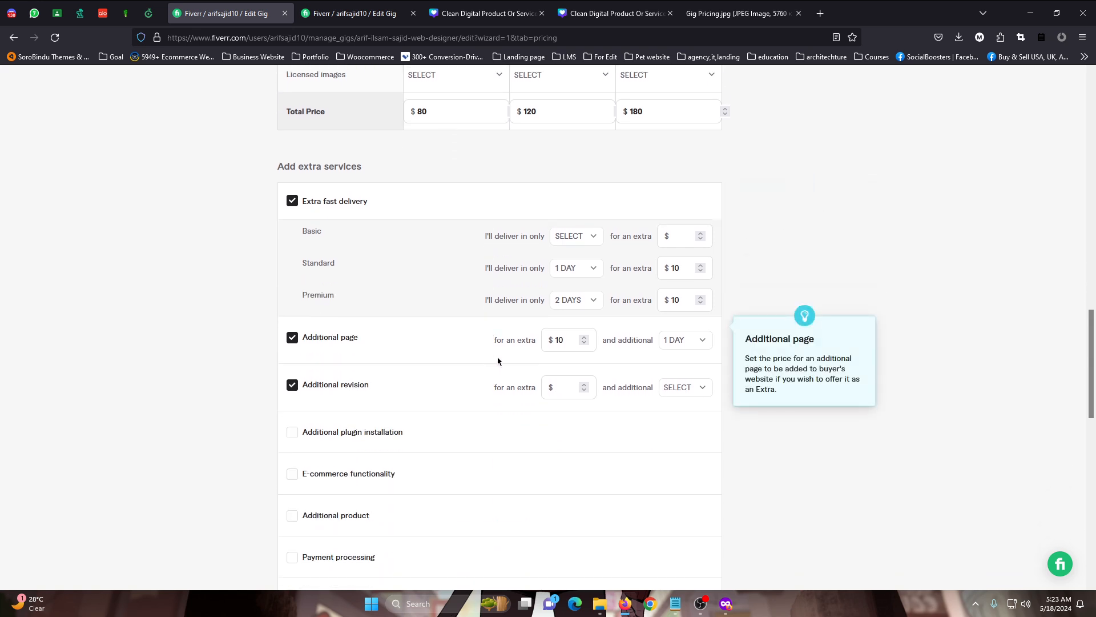
click(550, 386)
click(559, 386)
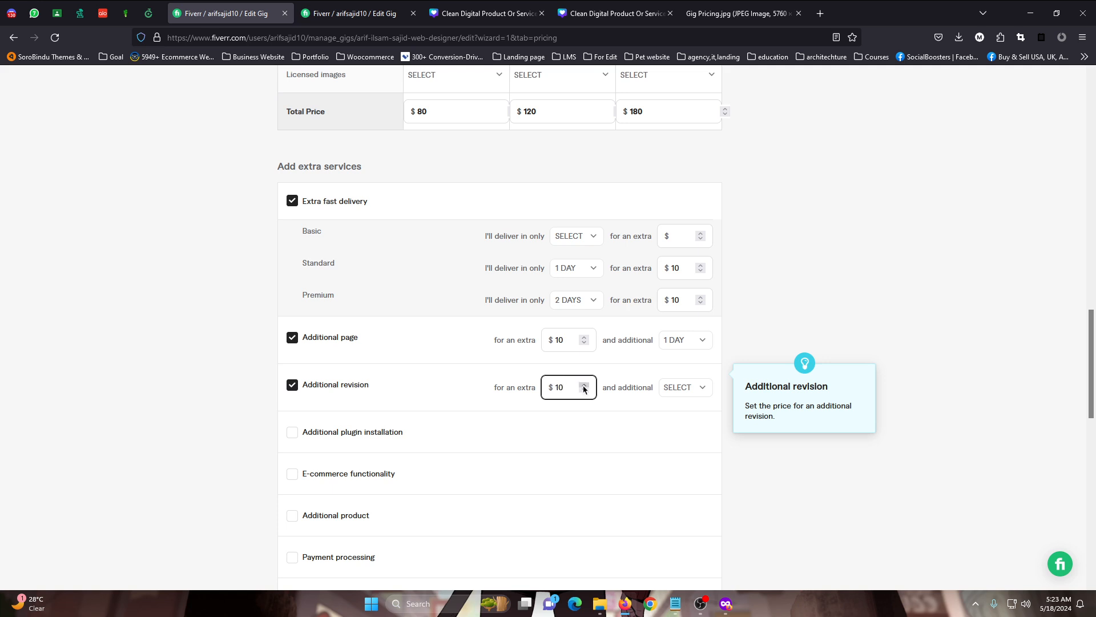
click(685, 387)
click(676, 469)
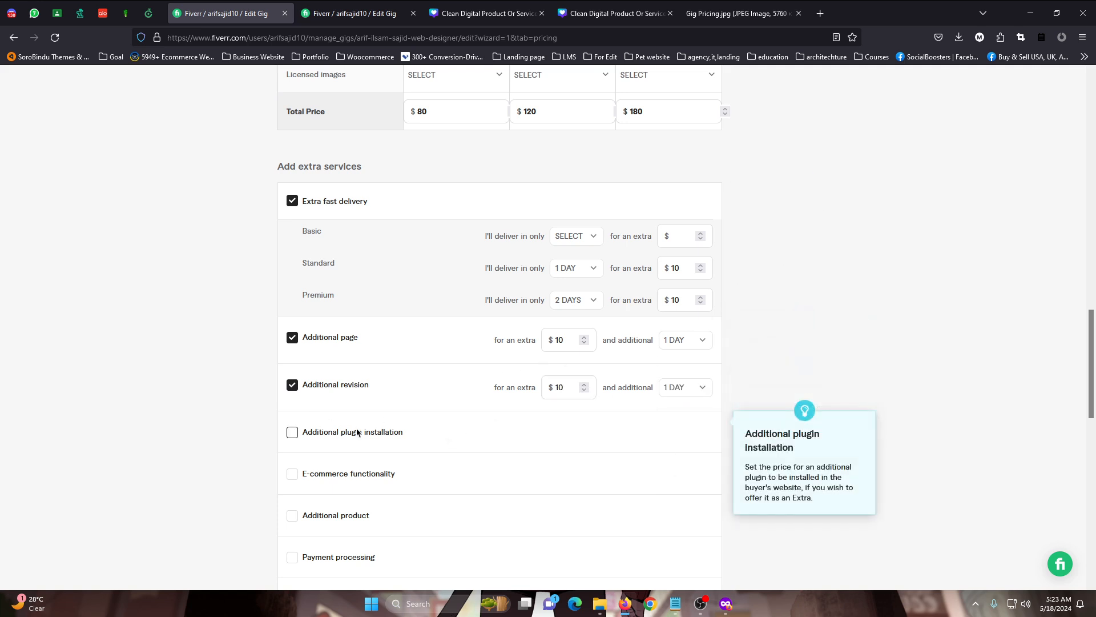
Enable the Speed optimization extra service and set it to $50 with 2 additional days
scroll(356, 433, down, 2)
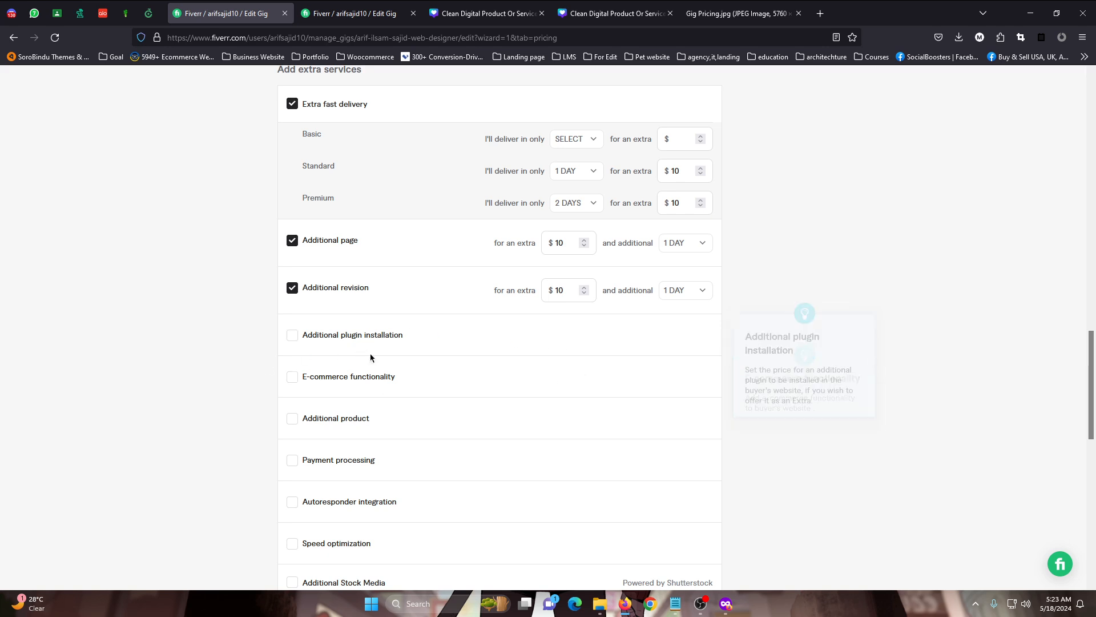
scroll(423, 400, down, 2)
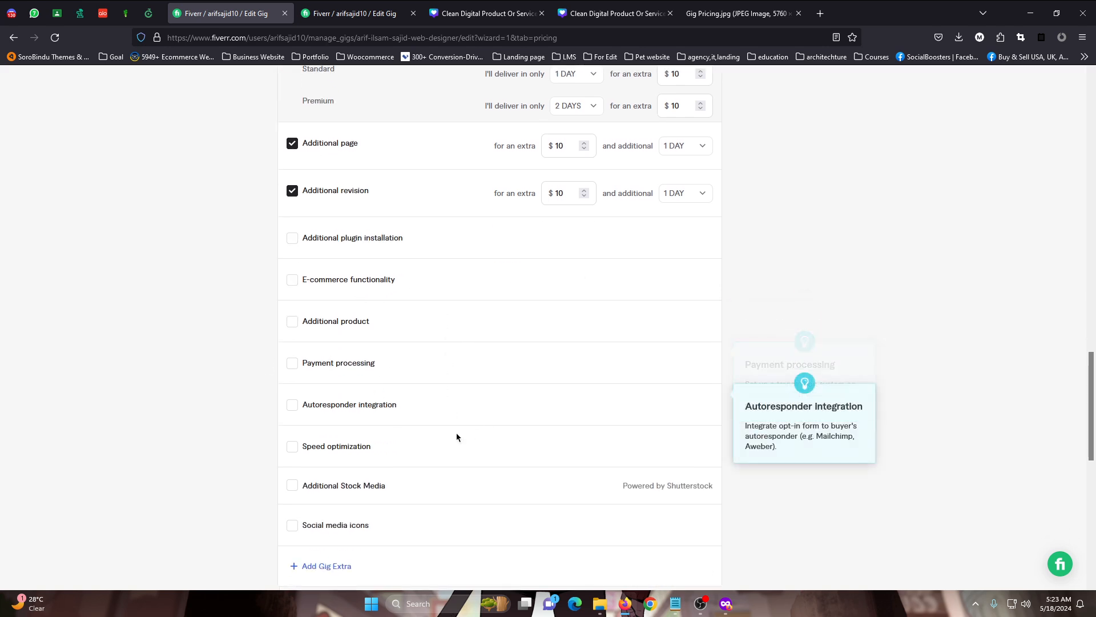
click(328, 455)
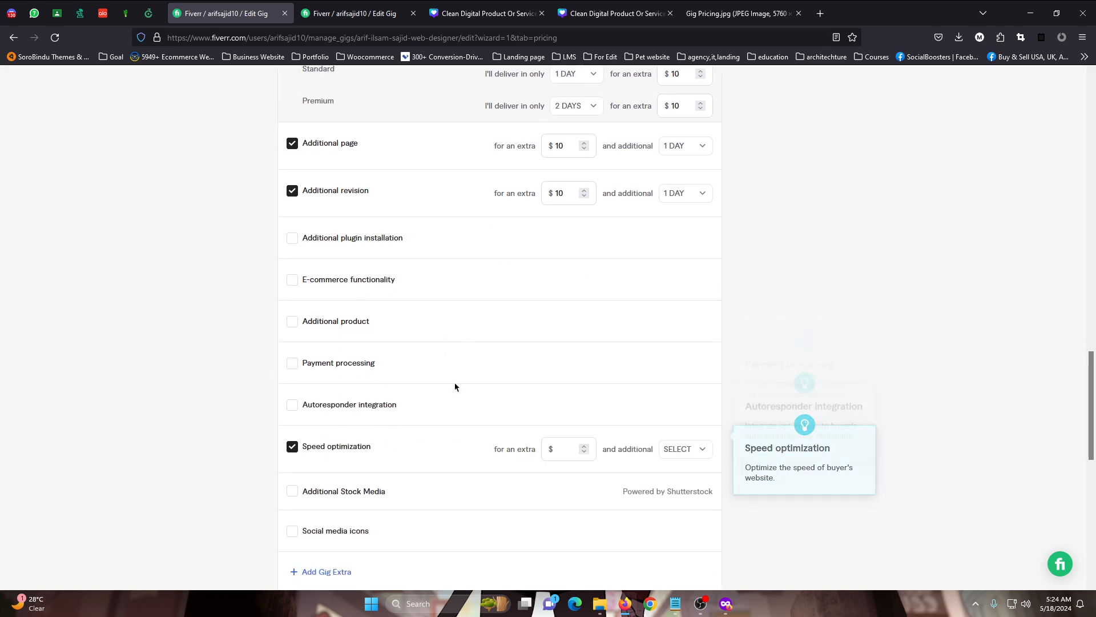
scroll(457, 383, down, 2)
click(566, 352)
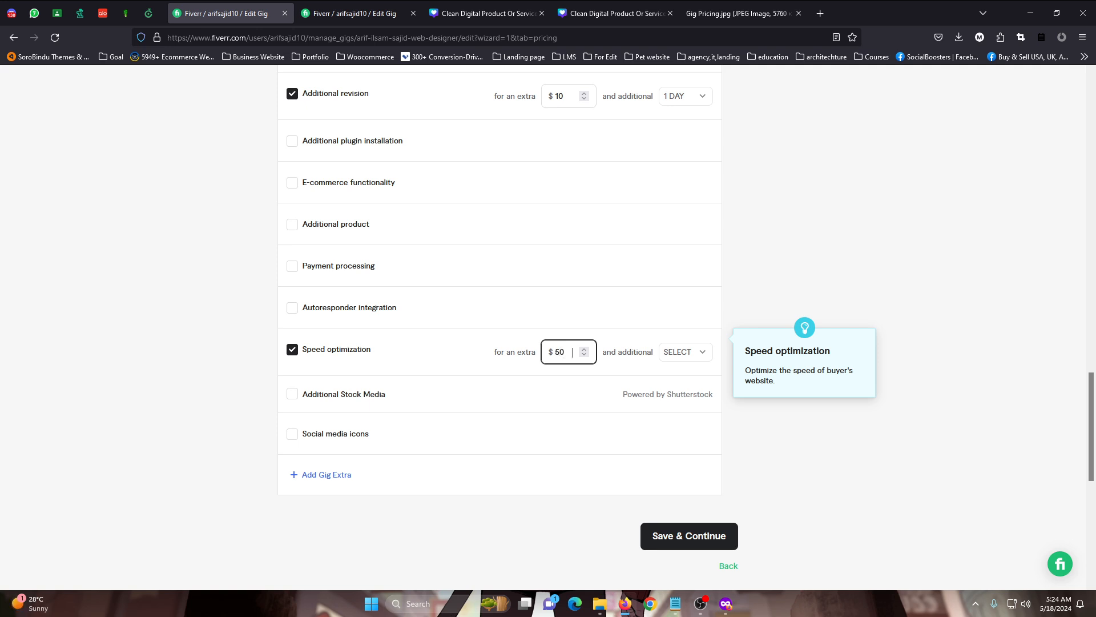
text(50)
click(689, 353)
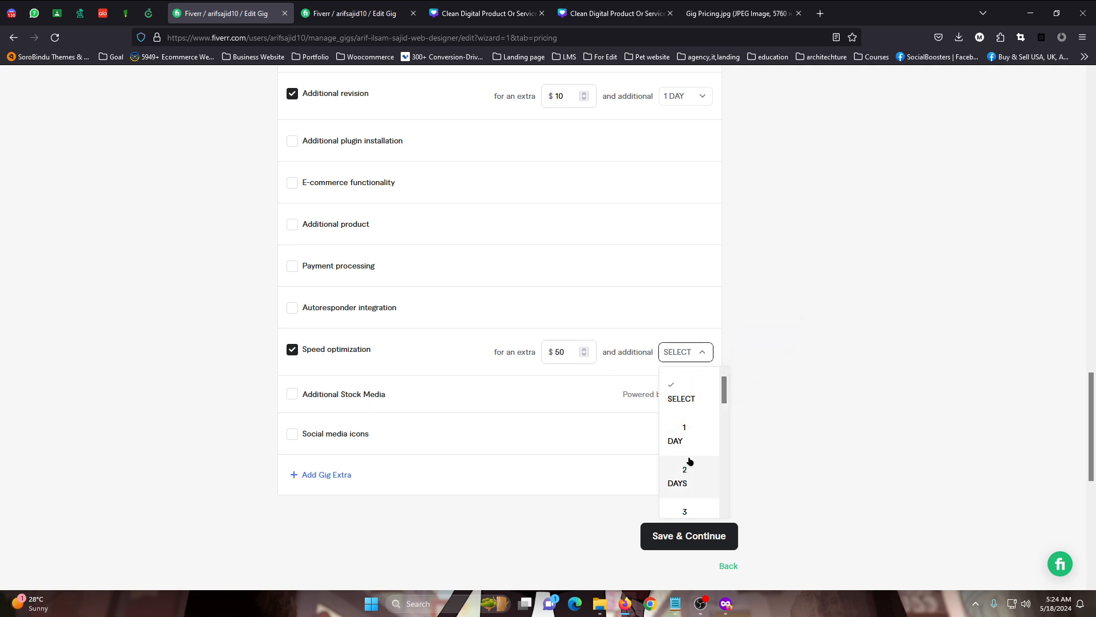
click(688, 475)
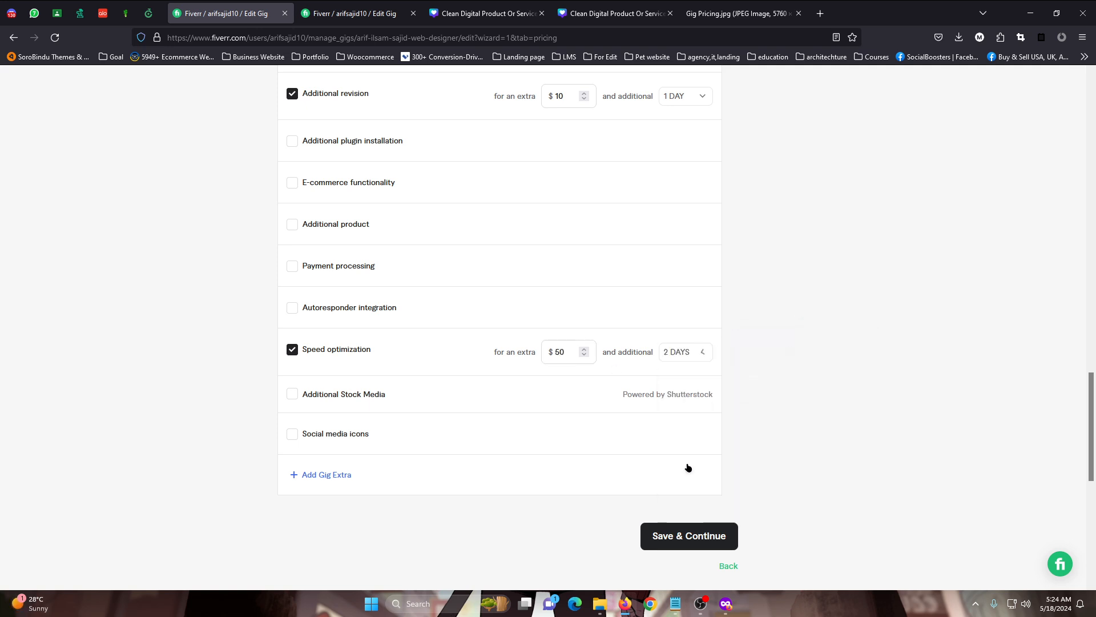
Add a custom gig extra titled "on page seo"
click(334, 475)
scroll(343, 400, down, 2)
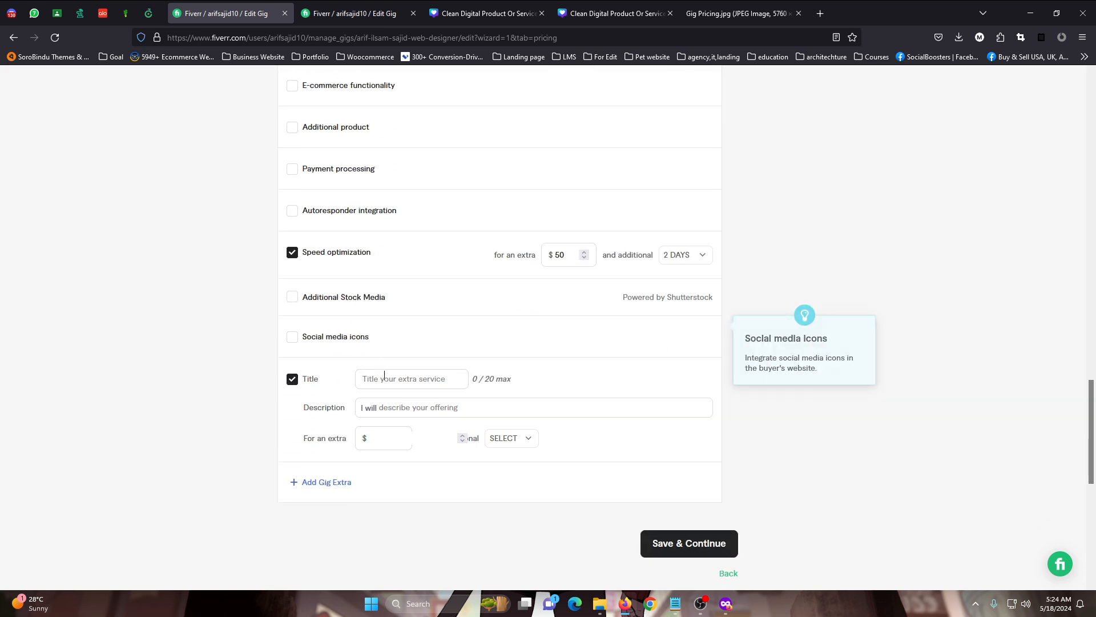
scroll(411, 126, up, 2)
scroll(457, 257, down, 2)
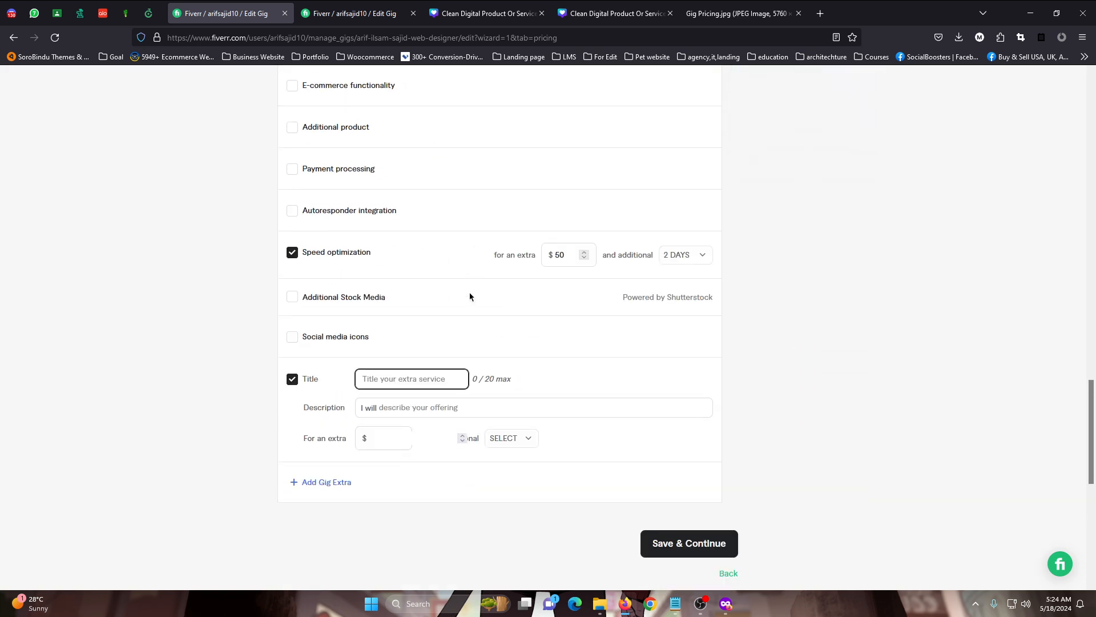
text(on page seo)
Describe the on page seo extra as "do on page seo using wp rocket" and review the wording
click(432, 403)
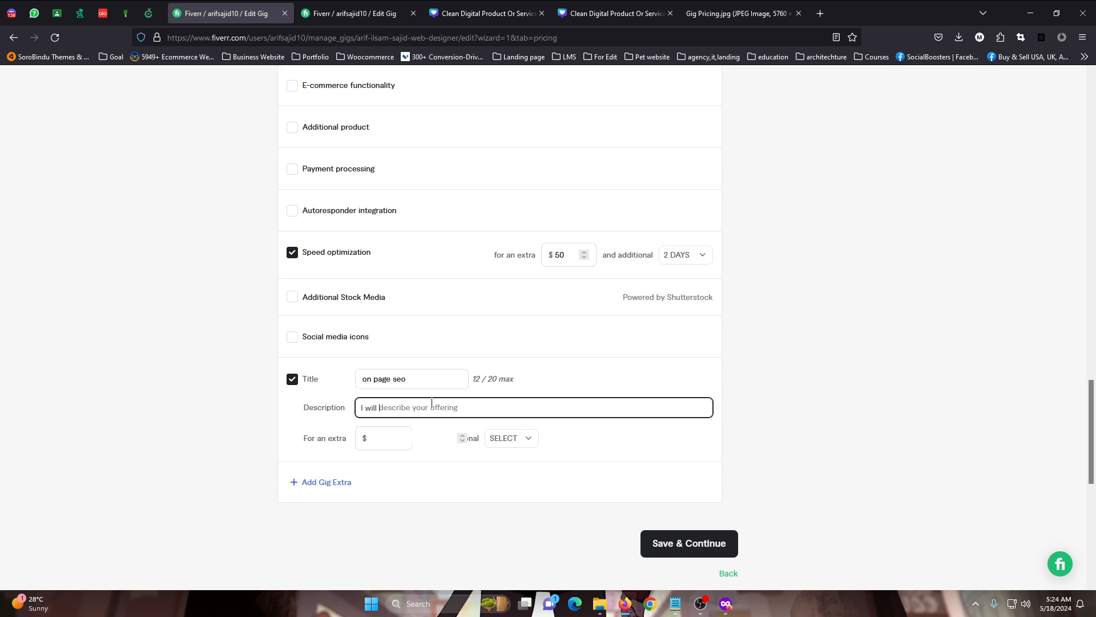
text(do on page seo using wp r)
text(ocket)
drag(504, 407, 381, 411)
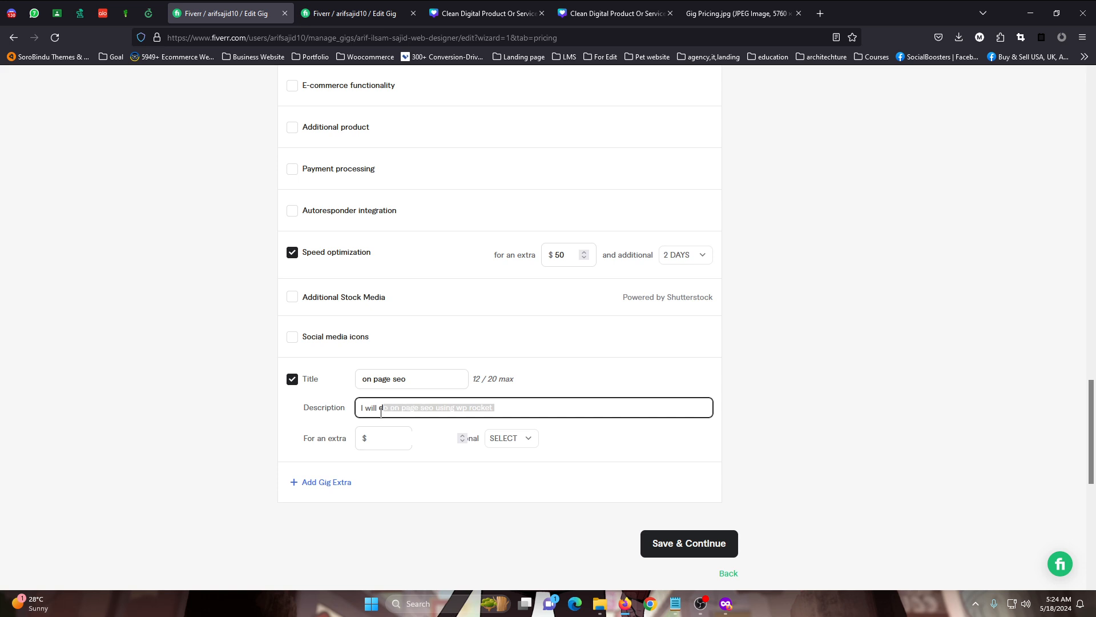
click(467, 409)
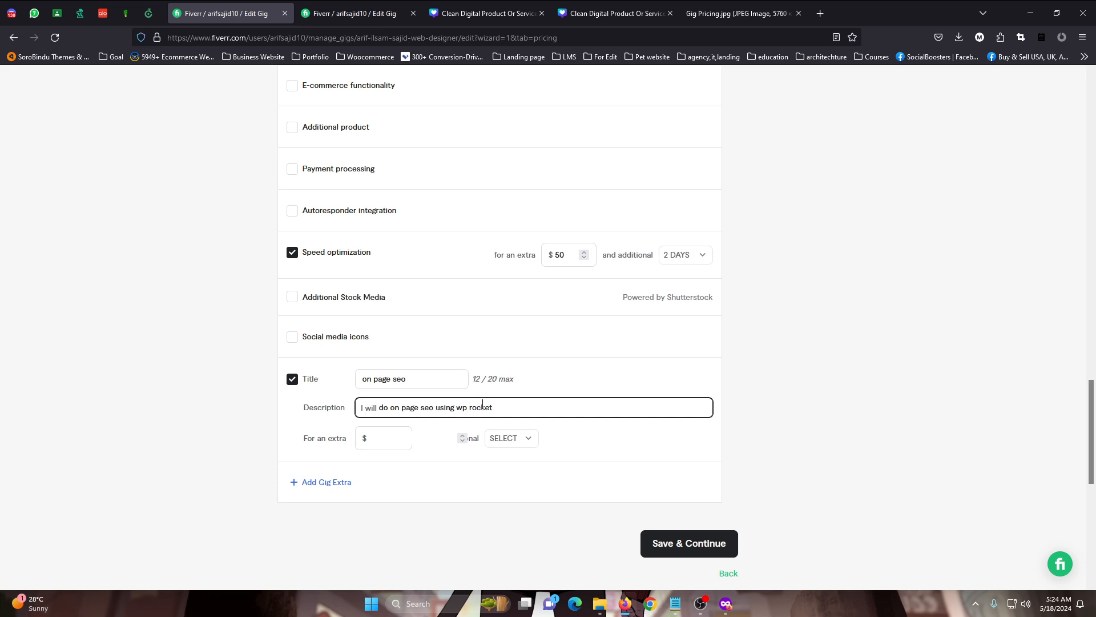
drag(520, 407, 379, 408)
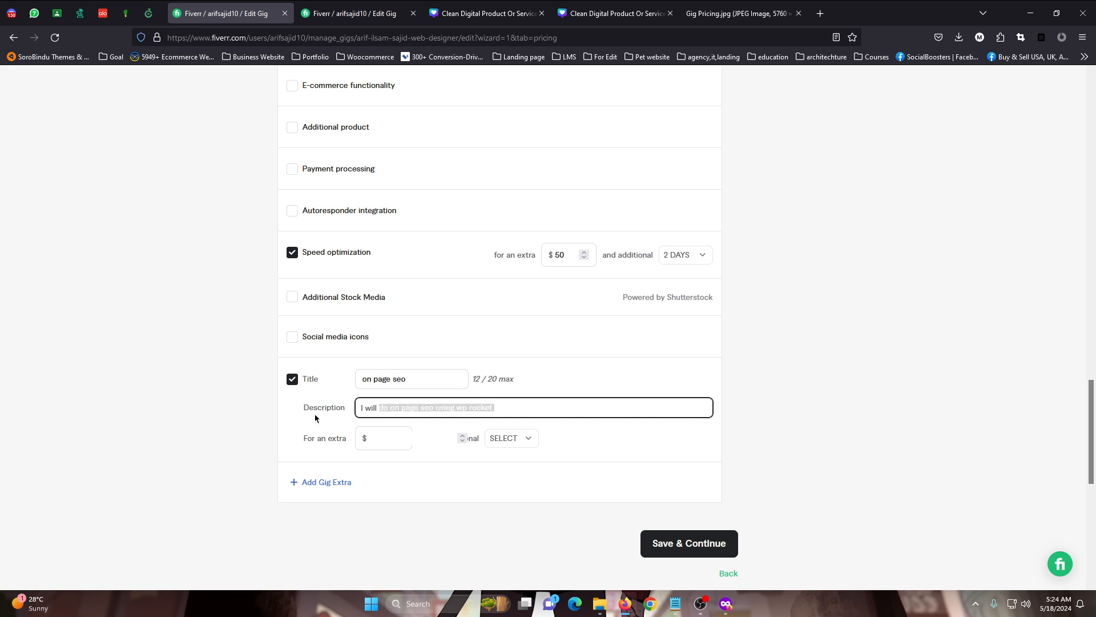
double_click(392, 407)
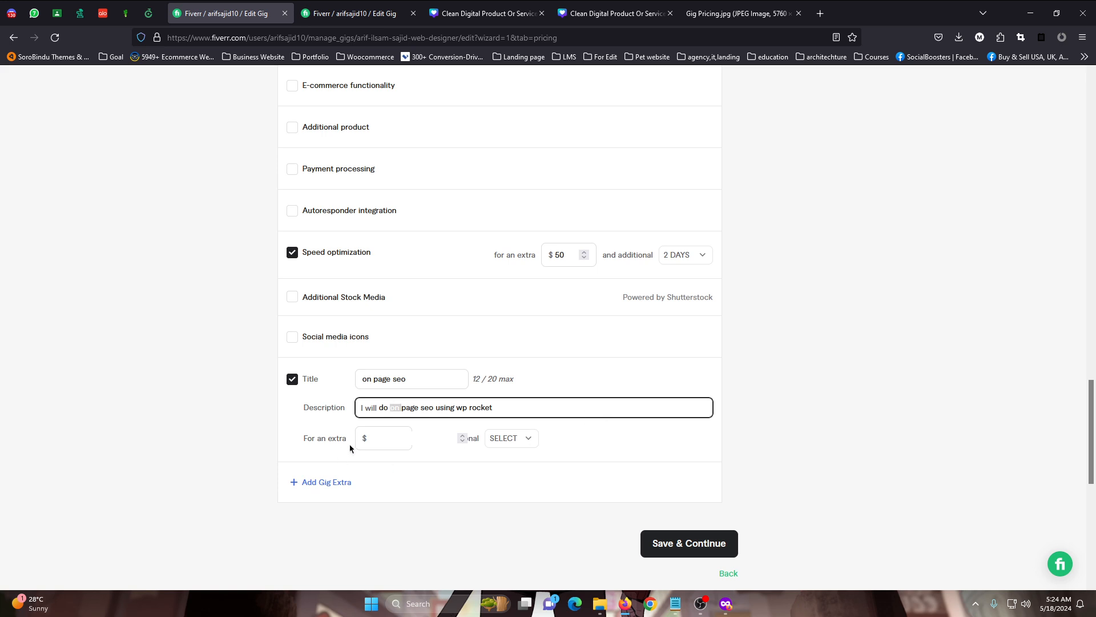
drag(416, 378, 367, 380)
Price the on page seo extra at $50 with 2 additional days
click(383, 438)
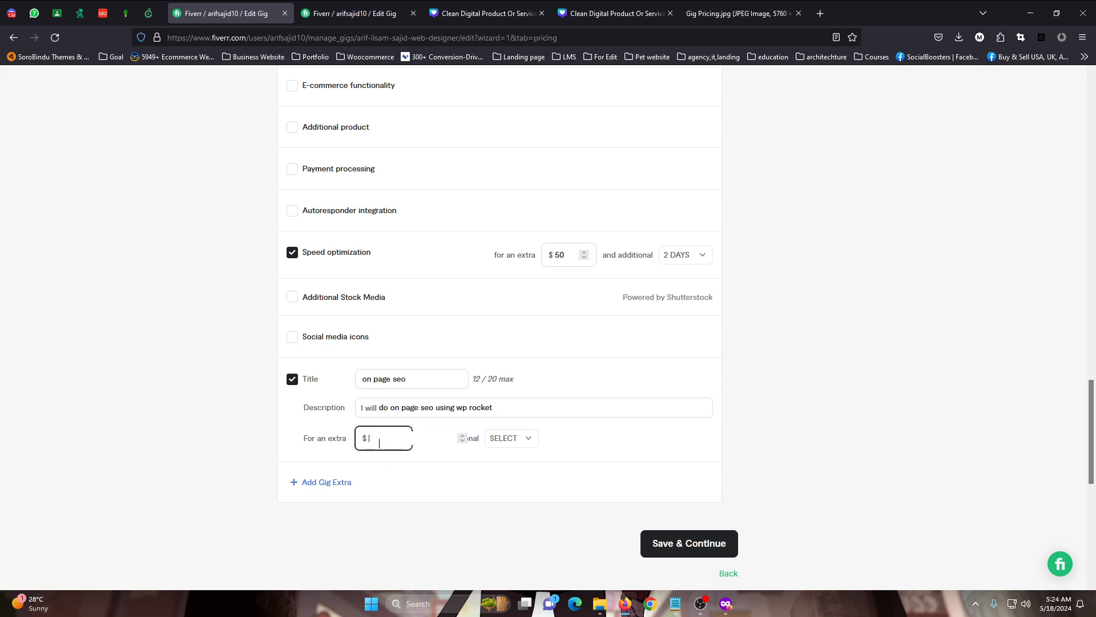
text(50)
click(509, 439)
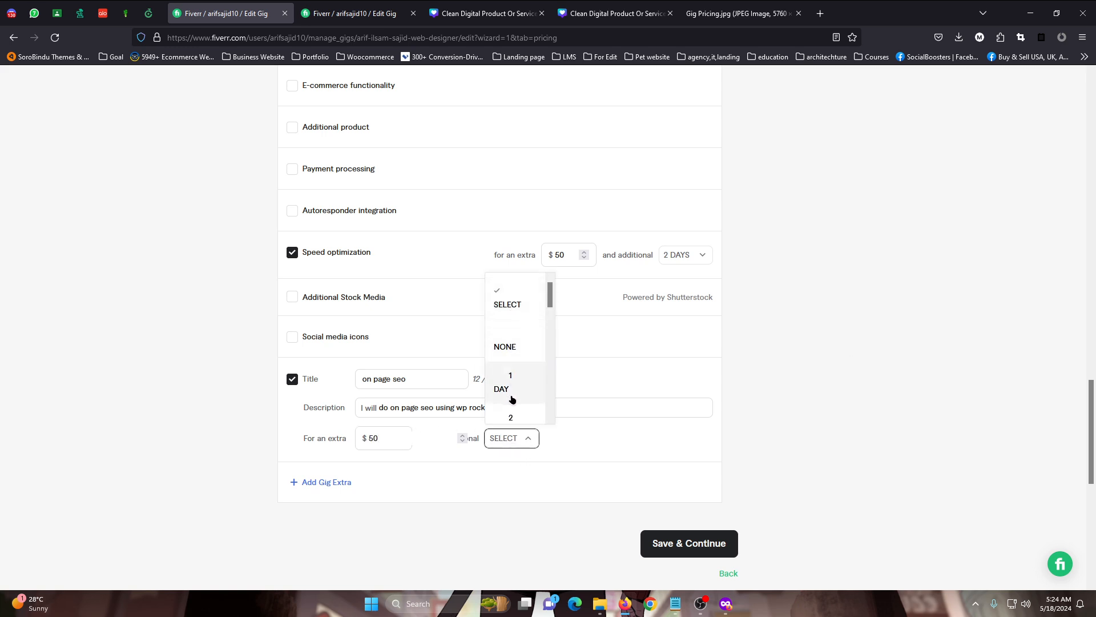
click(511, 419)
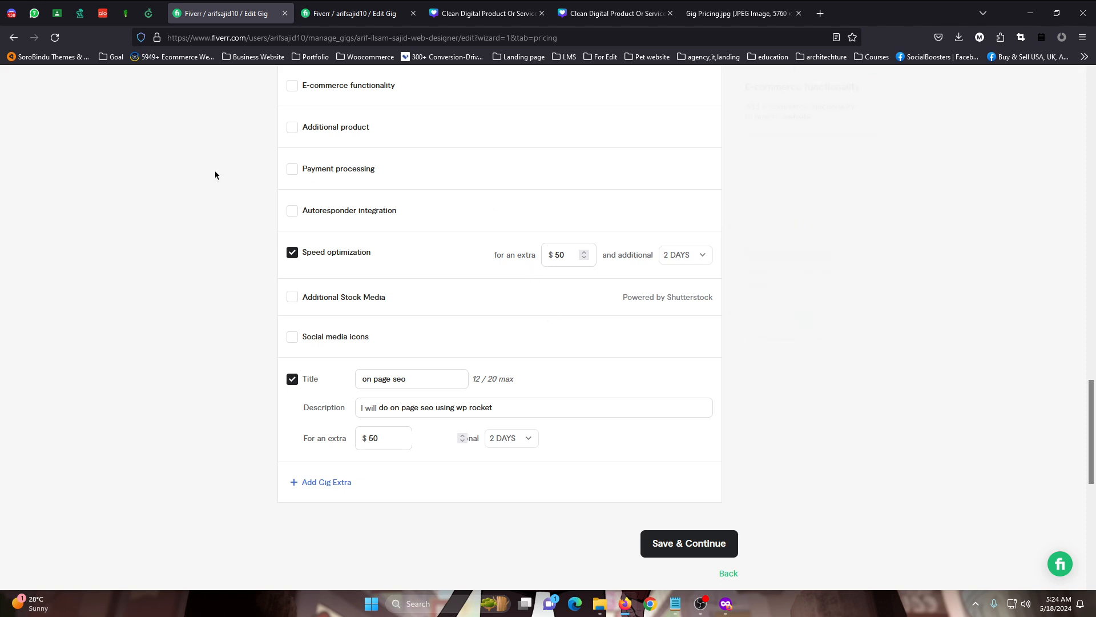
Add a second custom gig extra, leaving its title and details blank
click(334, 486)
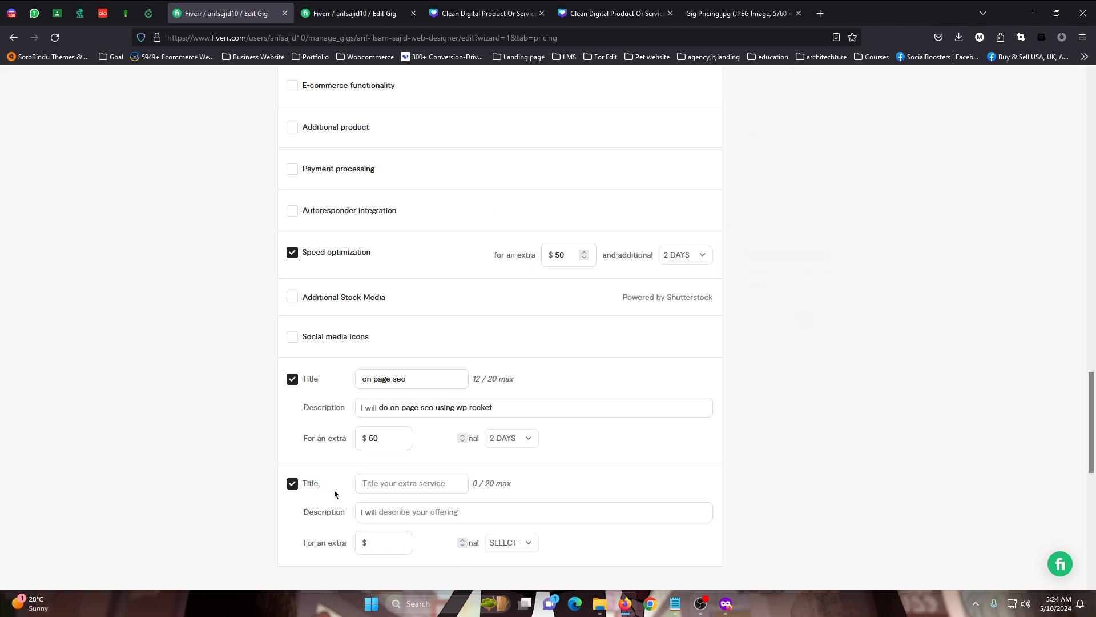
scroll(460, 475, down, 2)
click(389, 390)
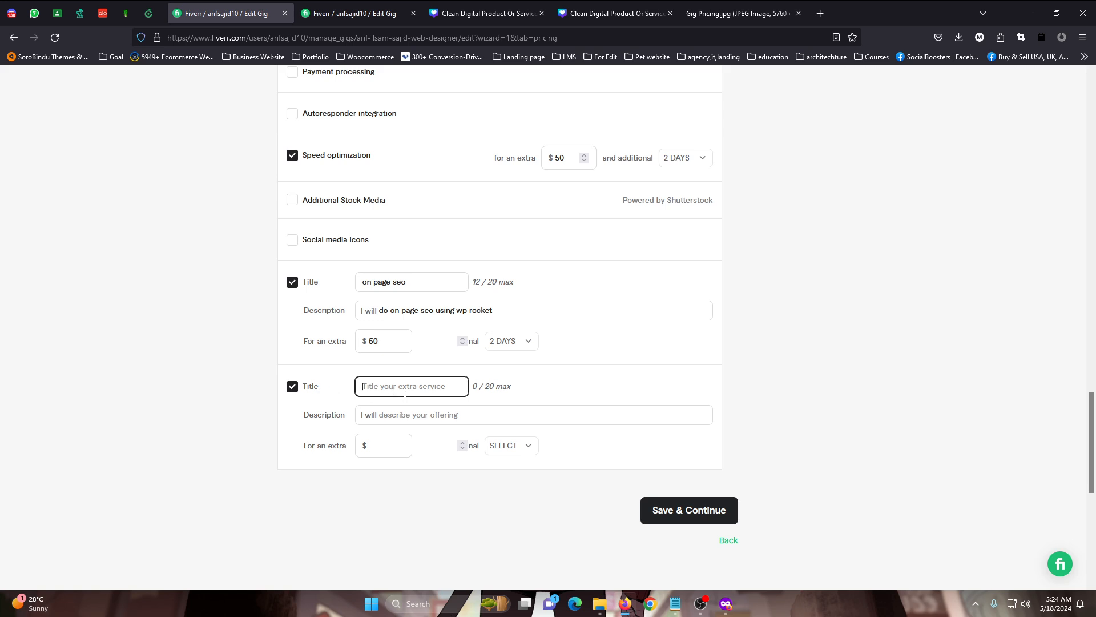
scroll(434, 245, up, 2)
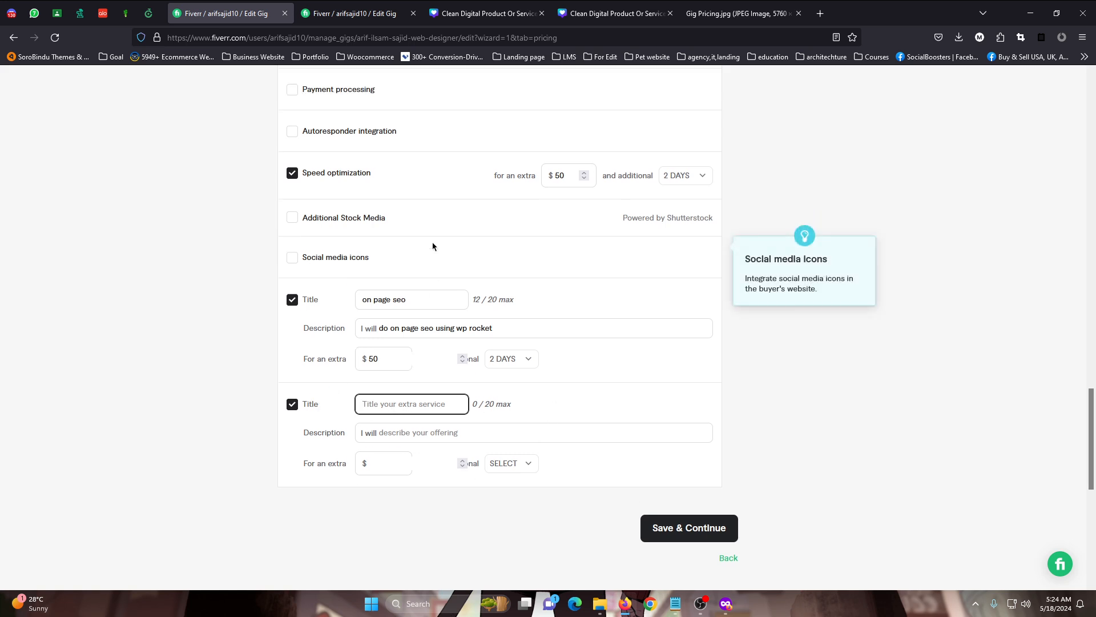
scroll(403, 463, down, 2)
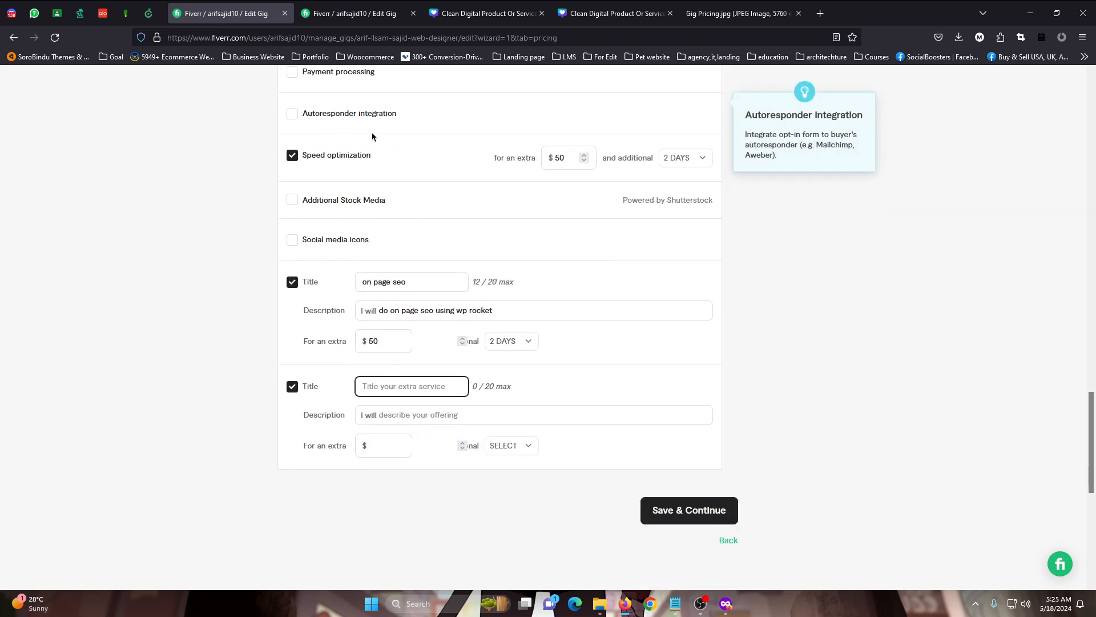
text(s)
key(BackSpace)
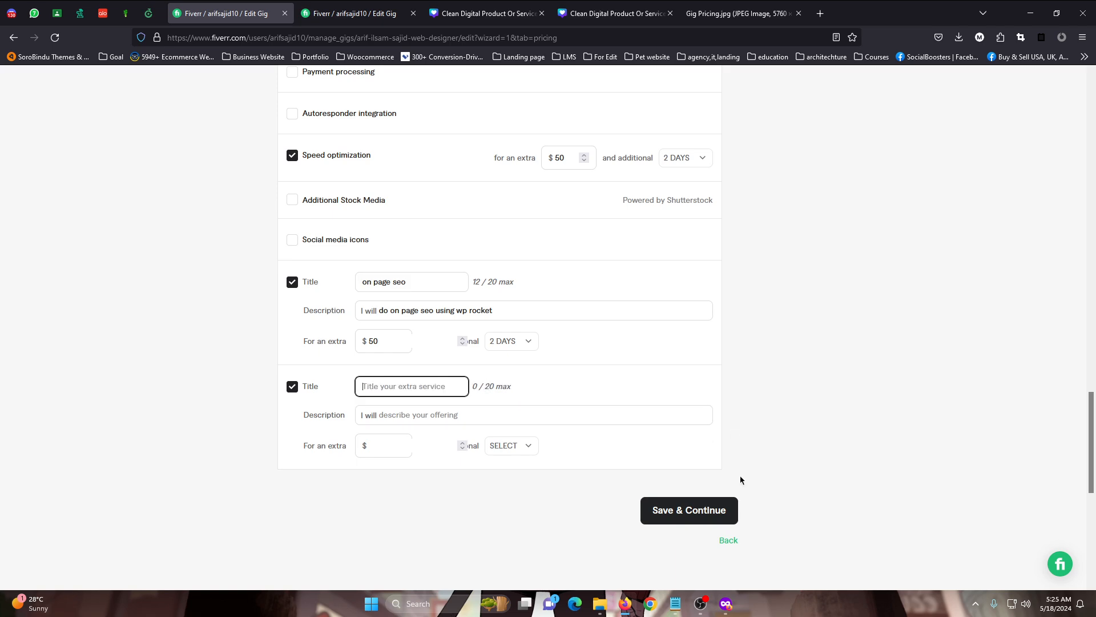
Switch to the off-page SEO gig's pricing form and begin editing the Basic package name
scroll(606, 379, up, 20)
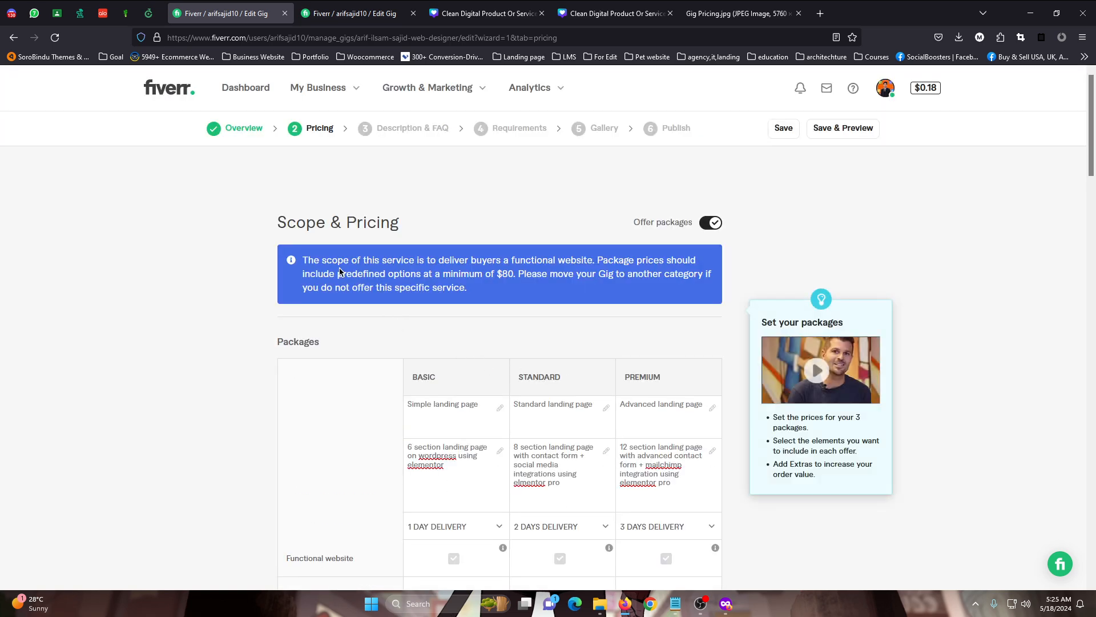
click(360, 7)
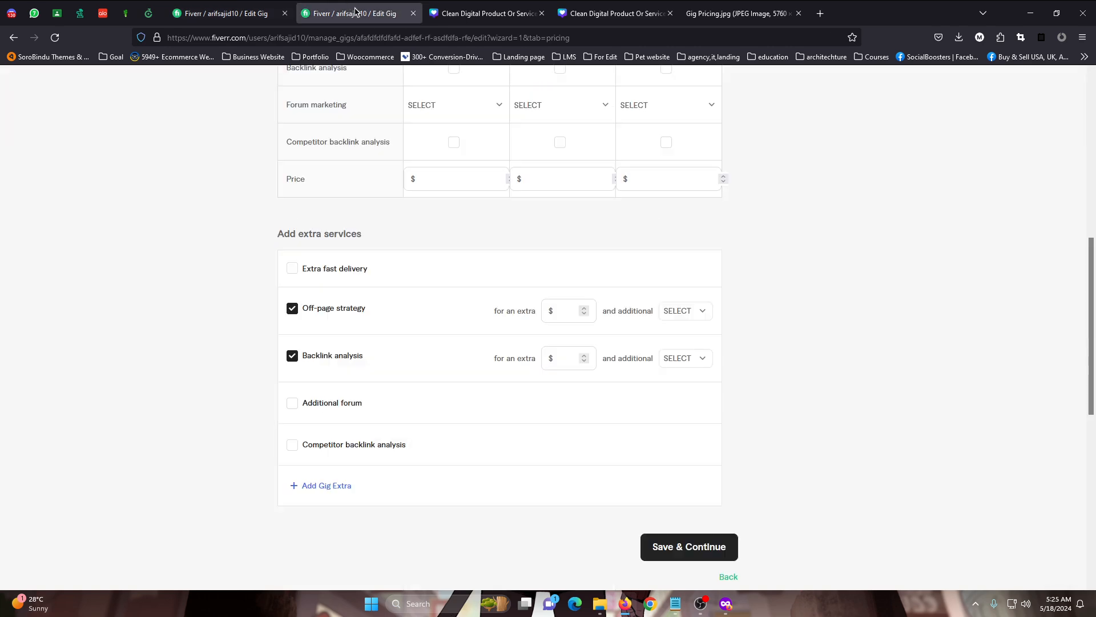
click(457, 348)
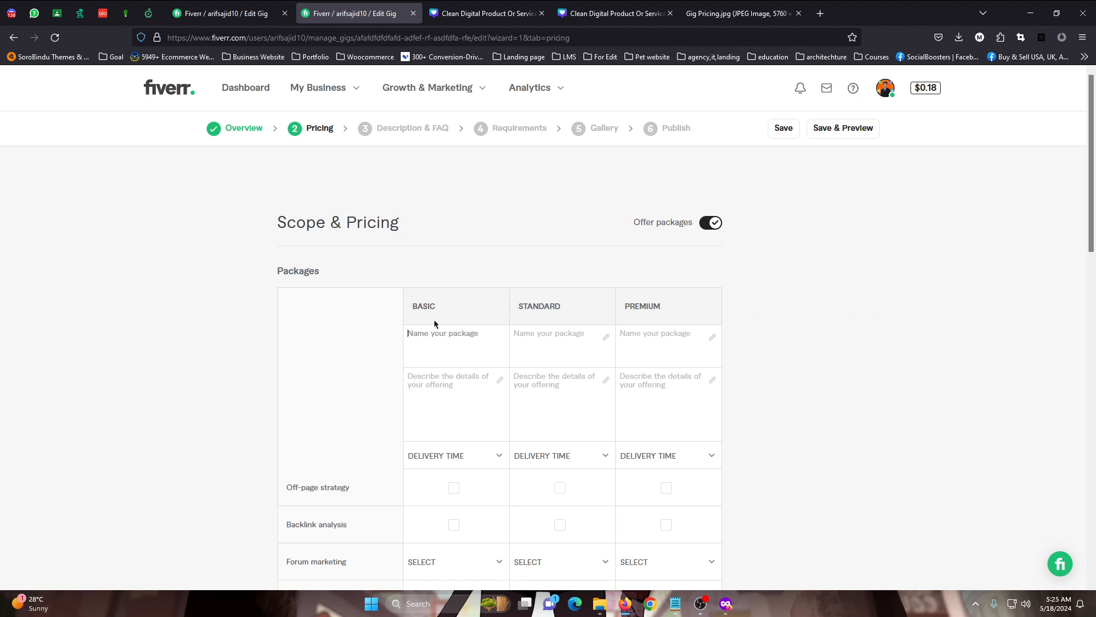
Search Fiverr for "backlink" in the private browser window
key(alt+Tab)
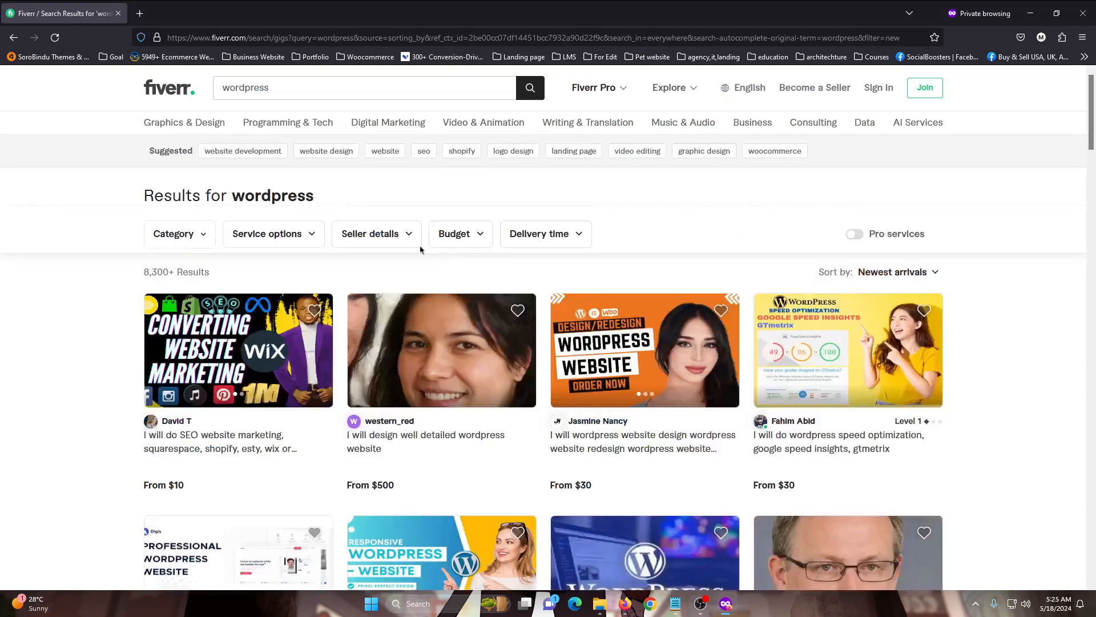
click(274, 80)
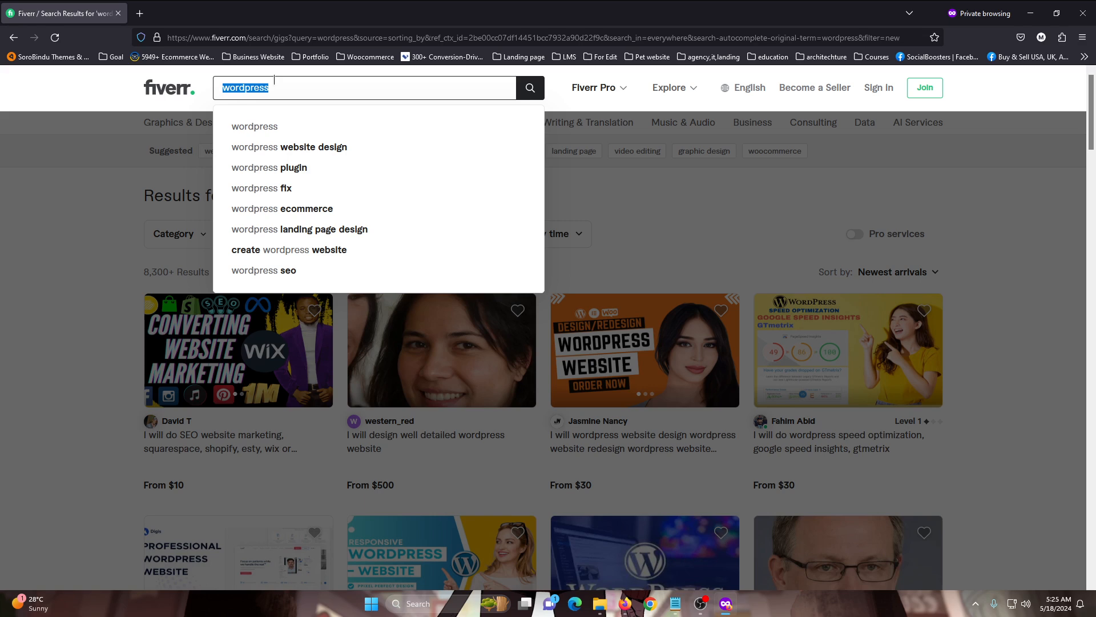
text(ba)
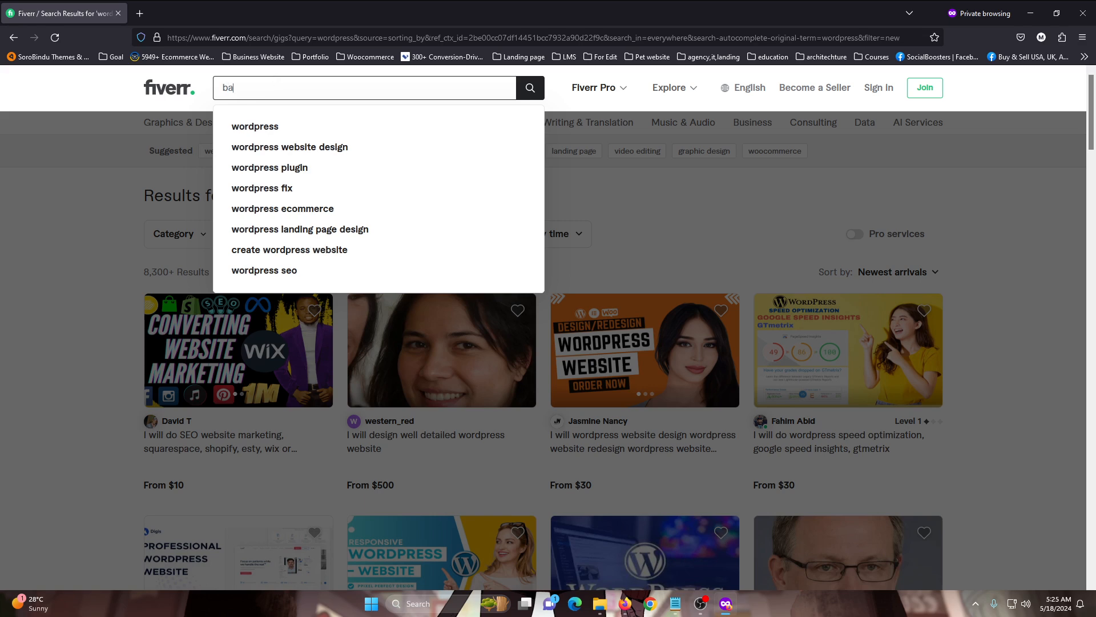
text(cklink)
key(Return)
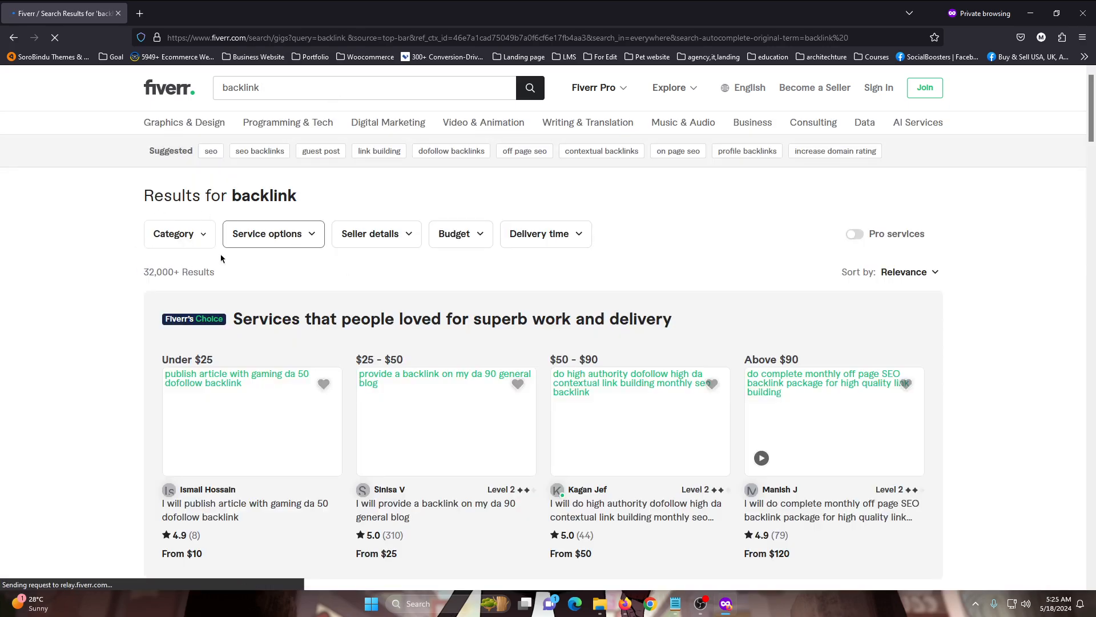
Open the leading regular backlink gigs from the search results in separate background tabs for comparison
scroll(222, 262, down, 6)
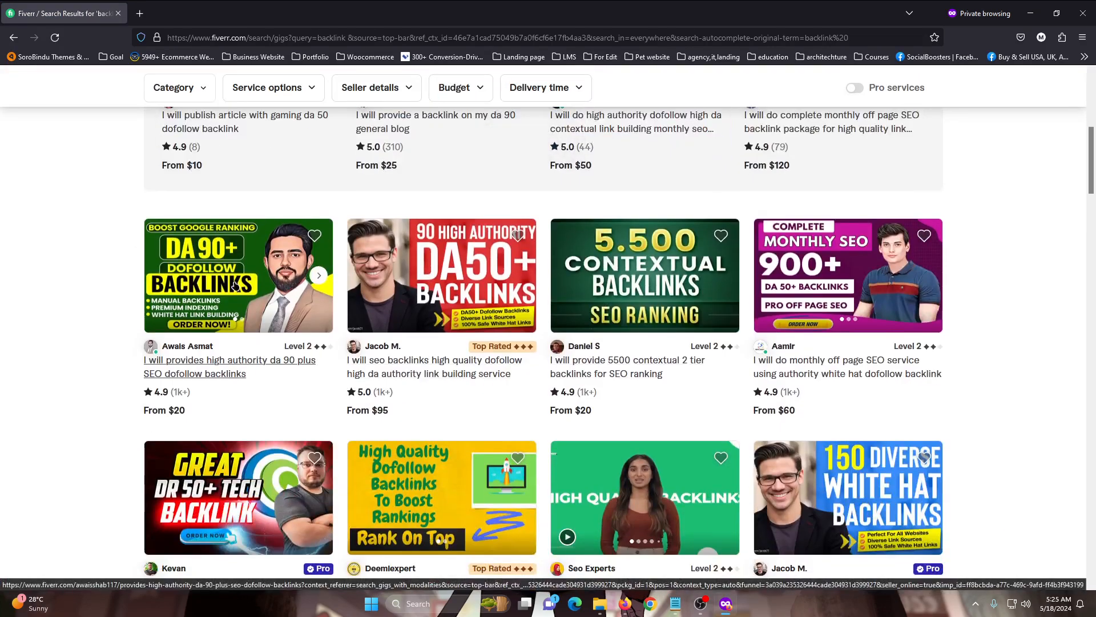
middle_click(234, 286)
middle_click(440, 366)
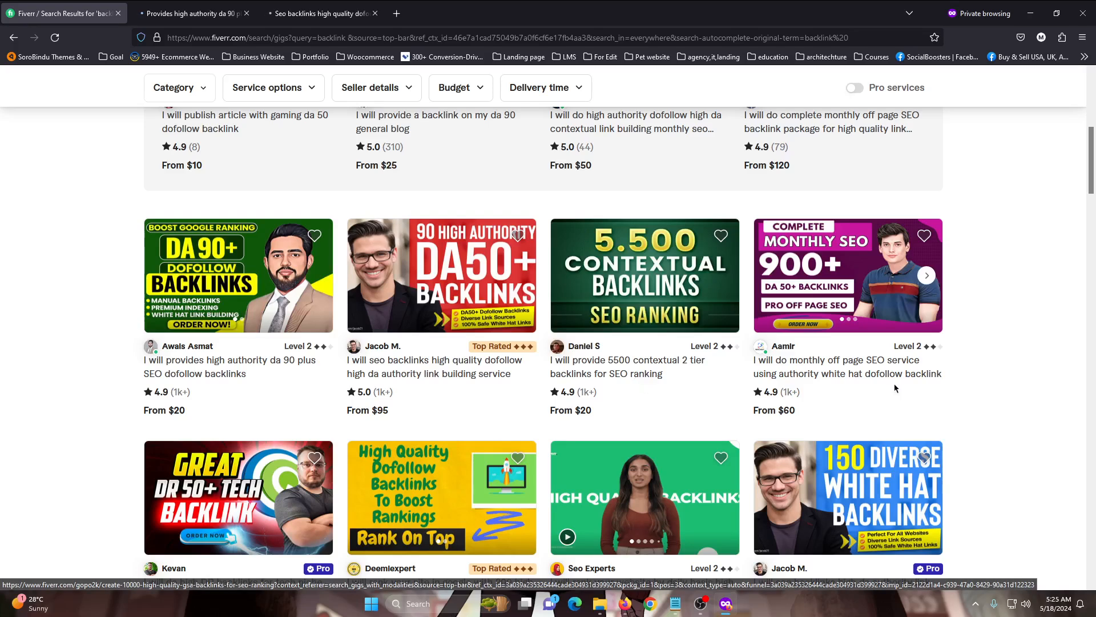
middle_click(838, 368)
middle_click(636, 370)
scroll(286, 394, down, 3)
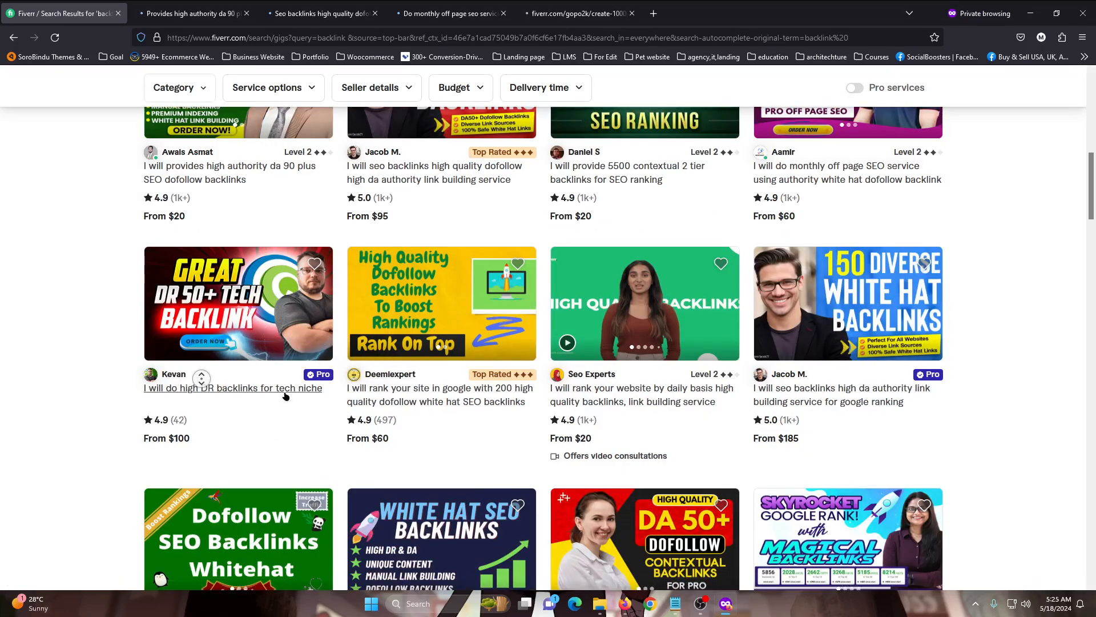
middle_click(200, 378)
middle_click(409, 385)
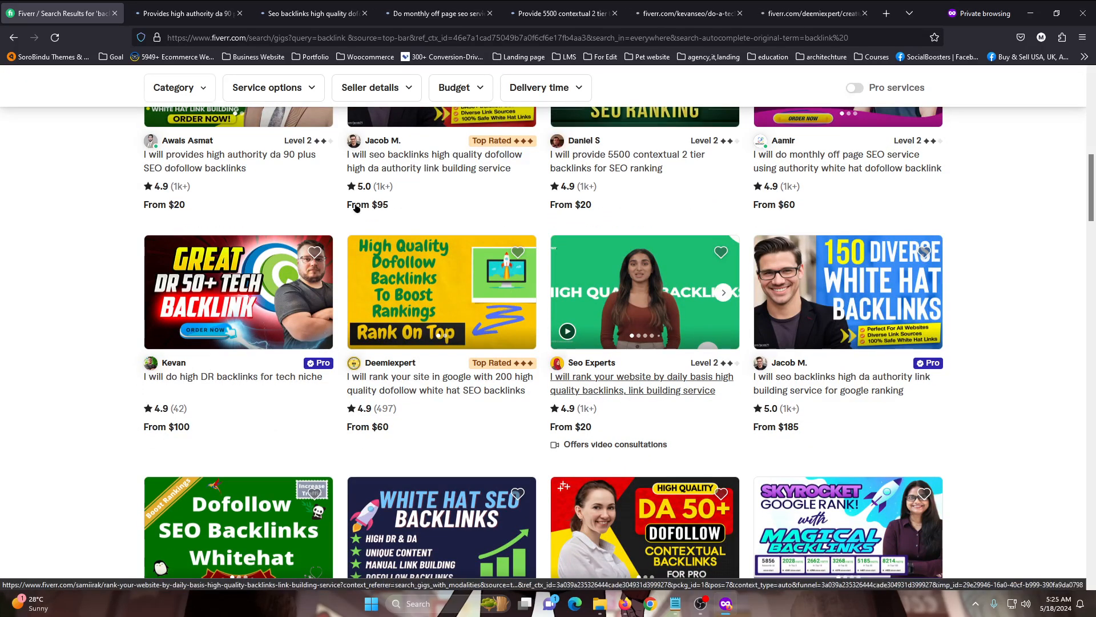
Check and close the DA 90 plus gig, then compare the dofollow link building gig's package name and description with its title
click(139, 4)
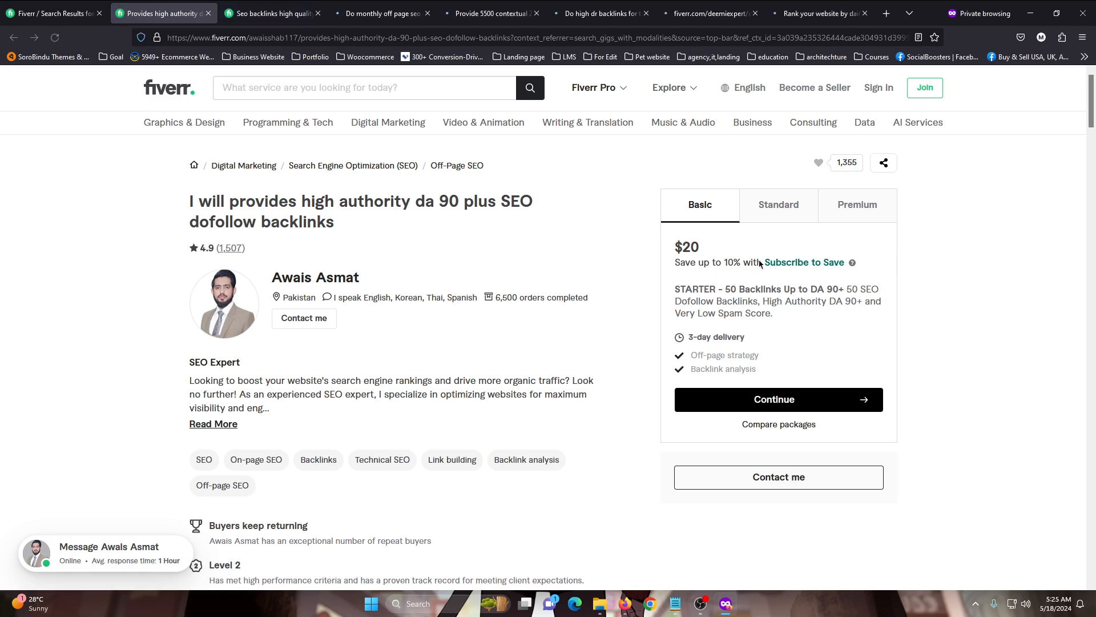
key(ctrl+w)
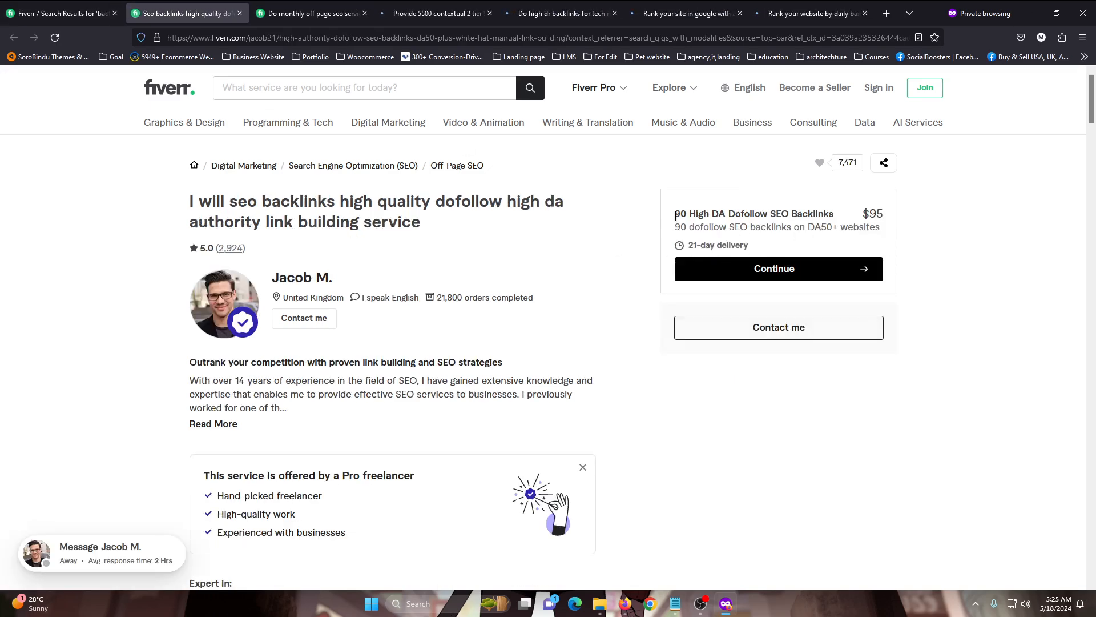
drag(676, 214, 835, 216)
click(839, 218)
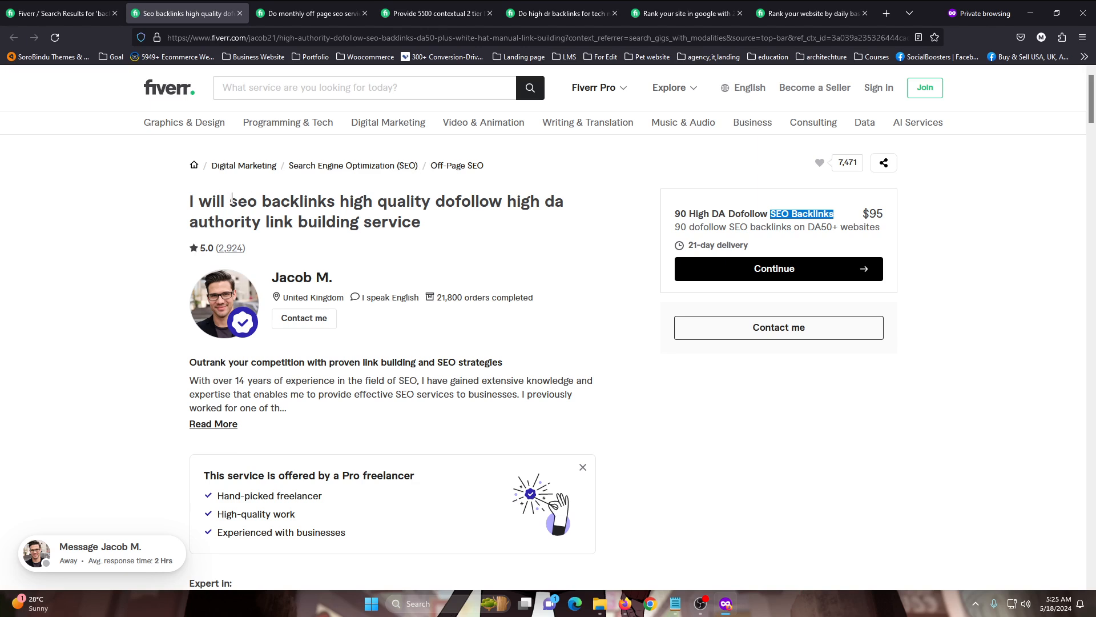
drag(230, 201, 341, 201)
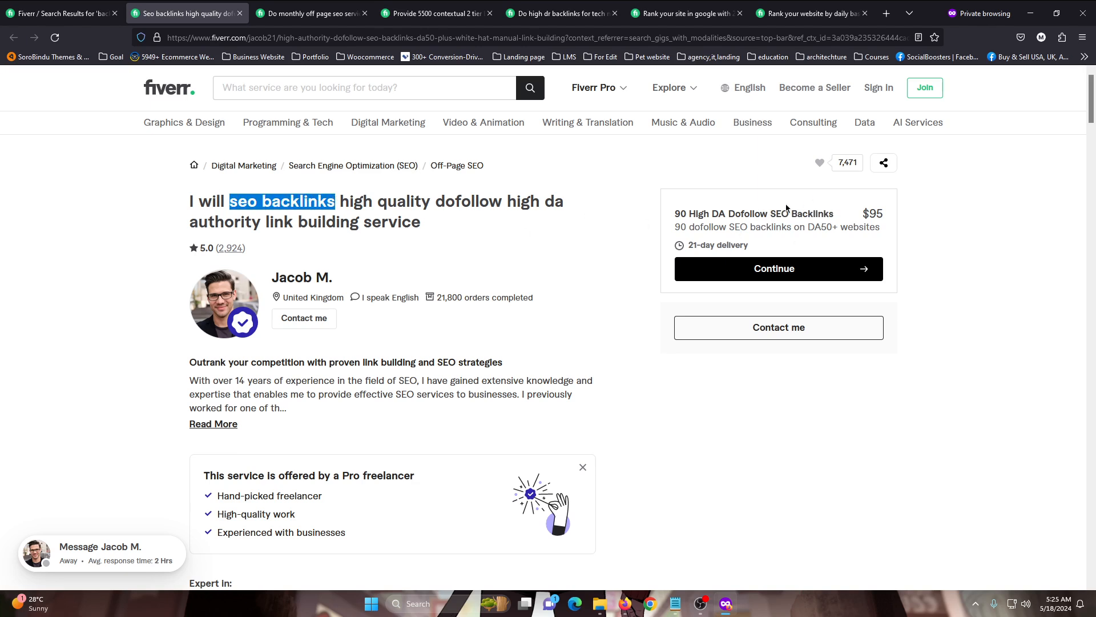
drag(771, 214, 851, 225)
click(823, 213)
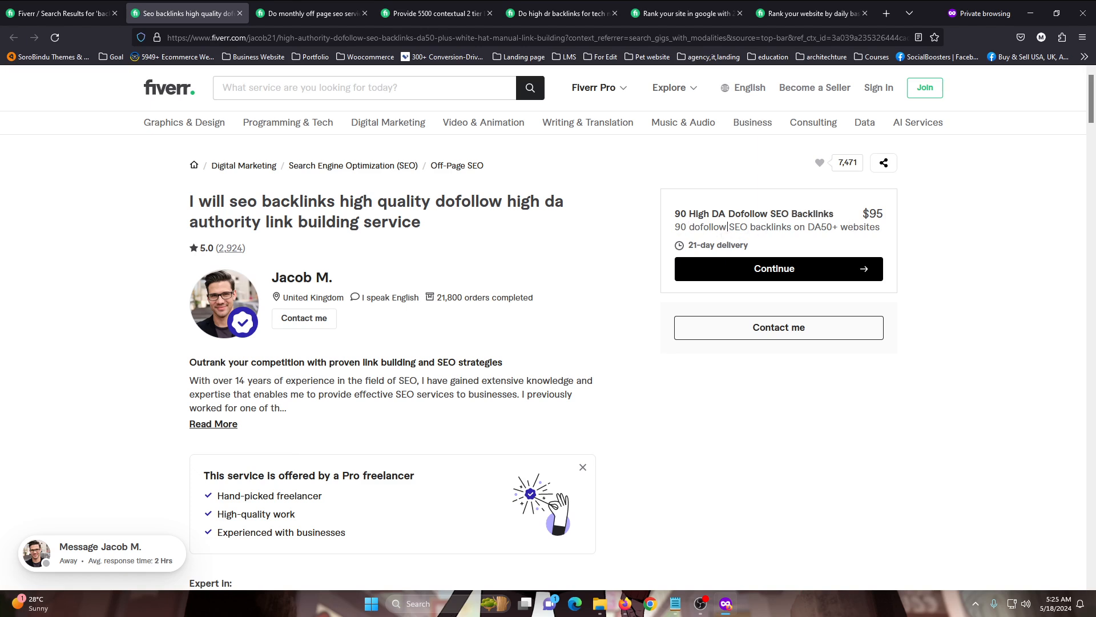
drag(728, 227, 791, 226)
click(831, 229)
Look through the dofollow link building gig's page, close it, and review the monthly off page SEO gig
scroll(547, 372, down, 4)
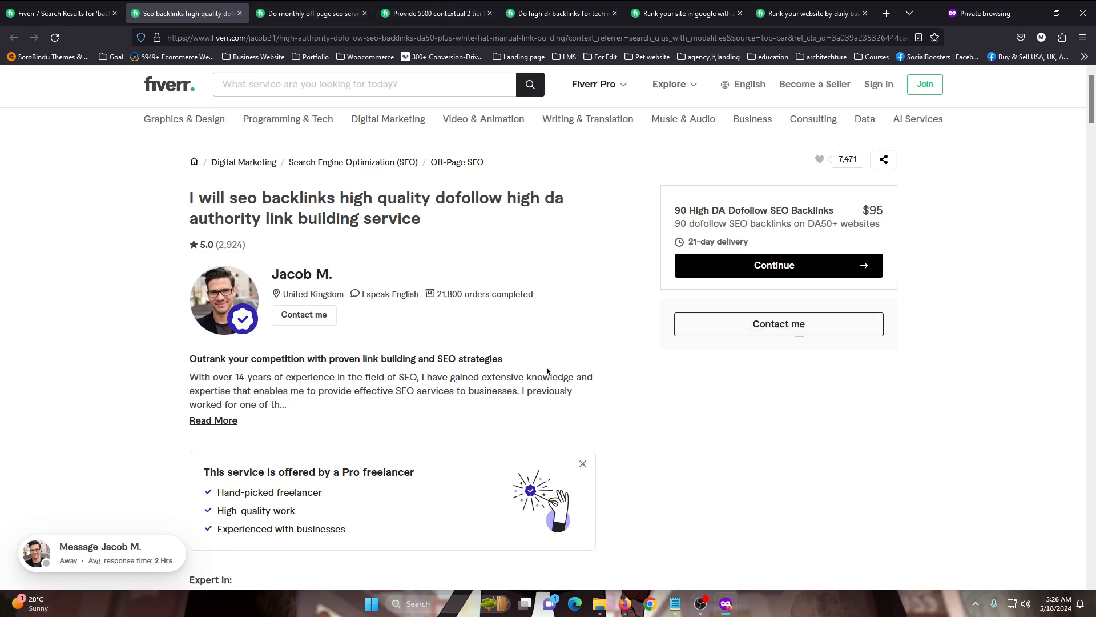
scroll(547, 371, down, 5)
scroll(547, 365, up, 9)
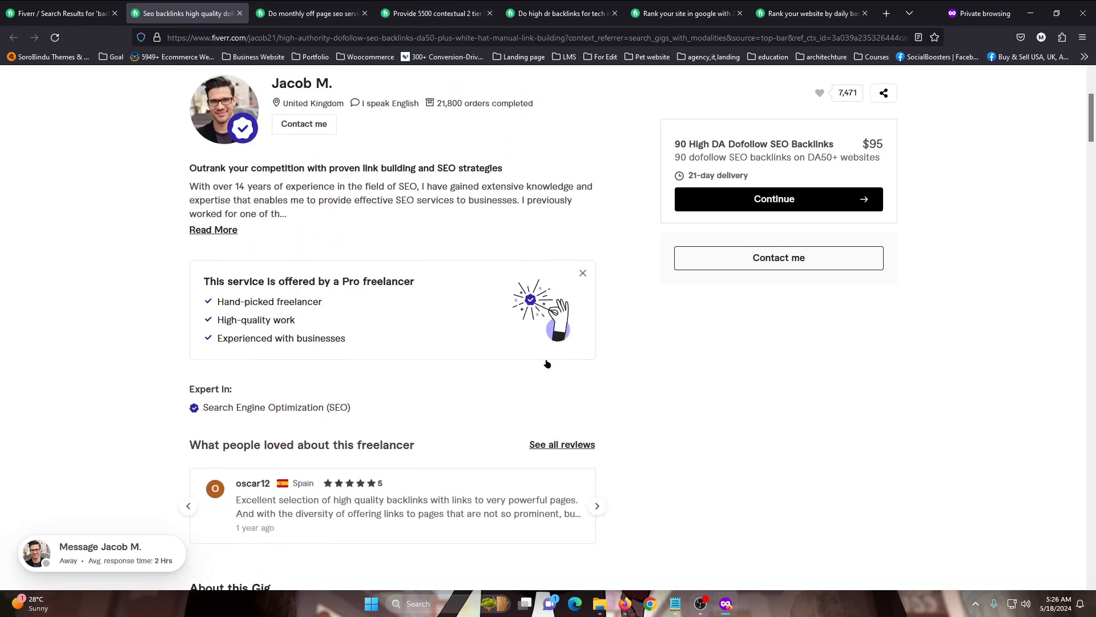
scroll(547, 364, down, 12)
scroll(477, 350, up, 6)
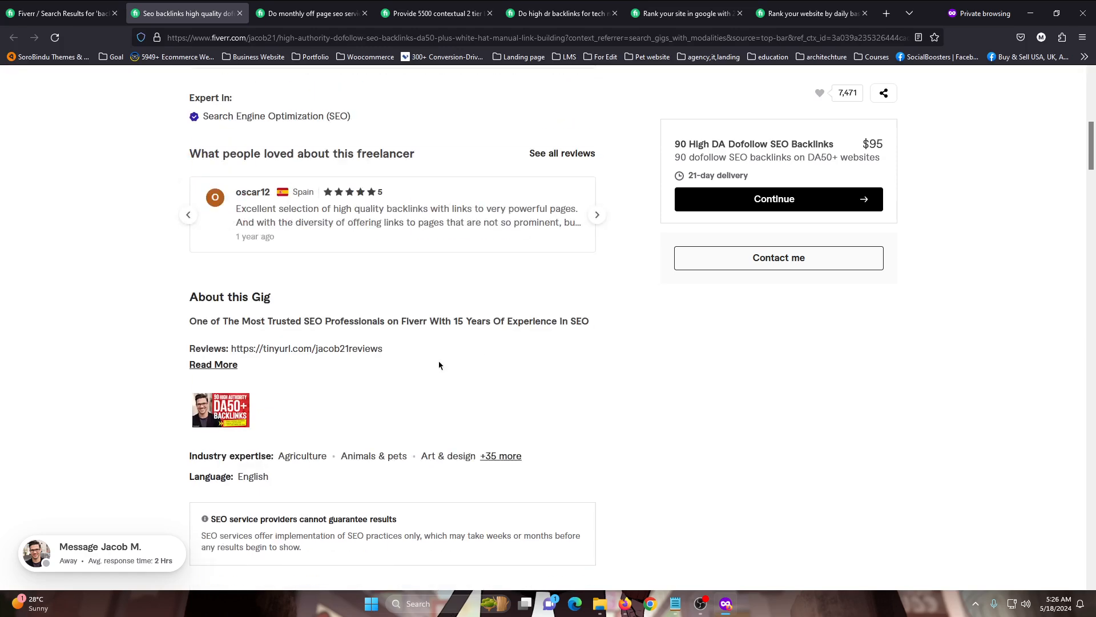
click(283, 6)
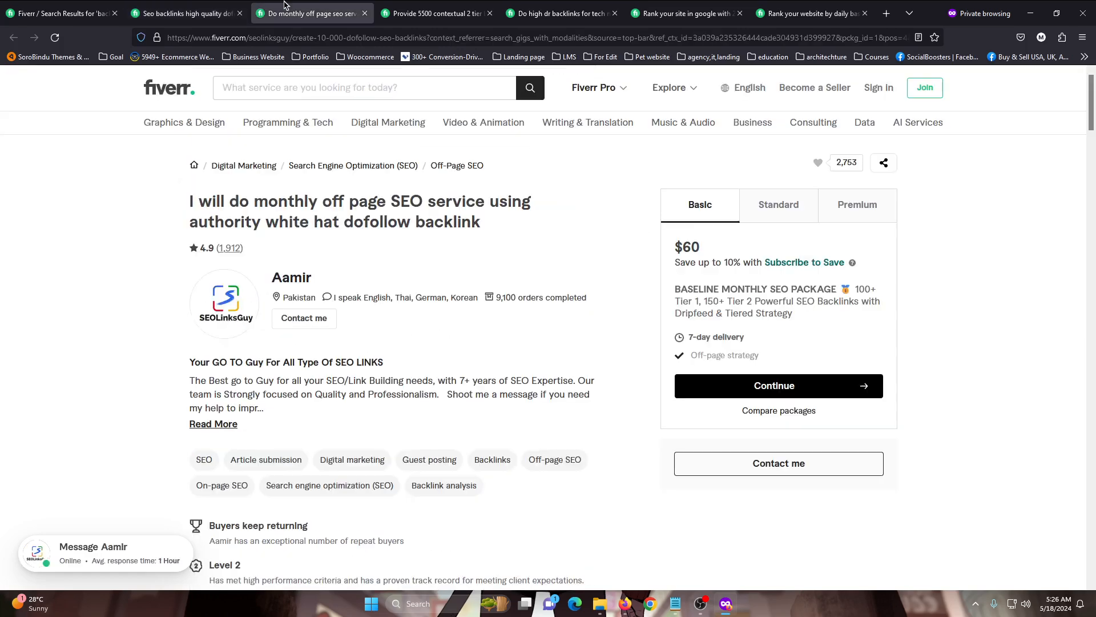
scroll(680, 340, down, 6)
scroll(680, 340, up, 6)
click(197, 8)
middle_click(197, 7)
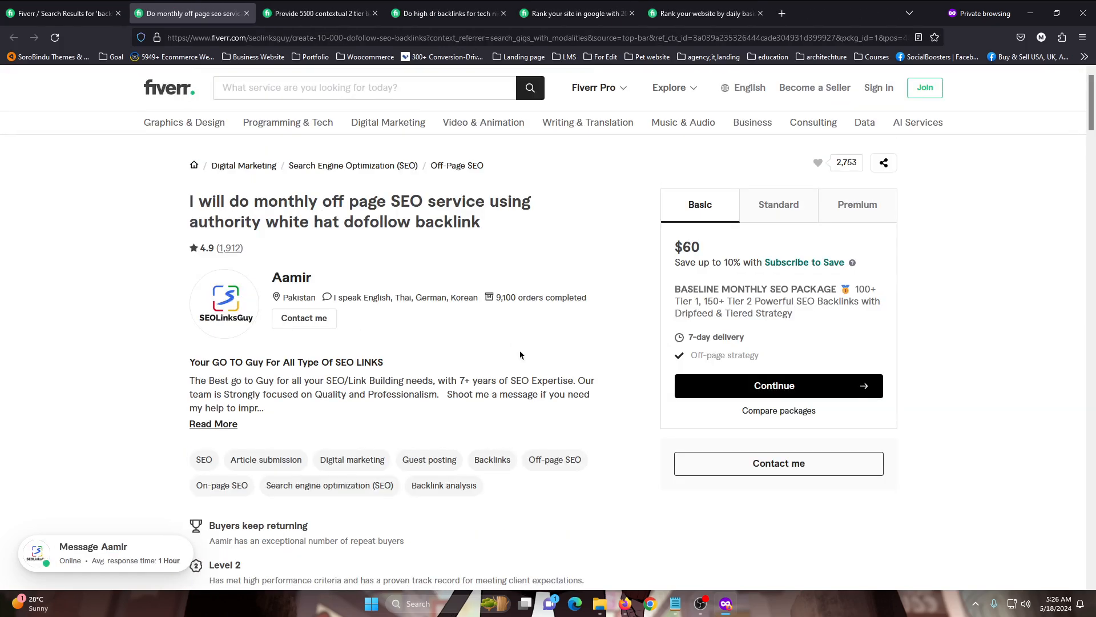
scroll(508, 346, down, 2)
scroll(494, 338, up, 2)
Compare the Basic package name of the 5500 contextual 2 tier backlinks gig with its title
click(352, 6)
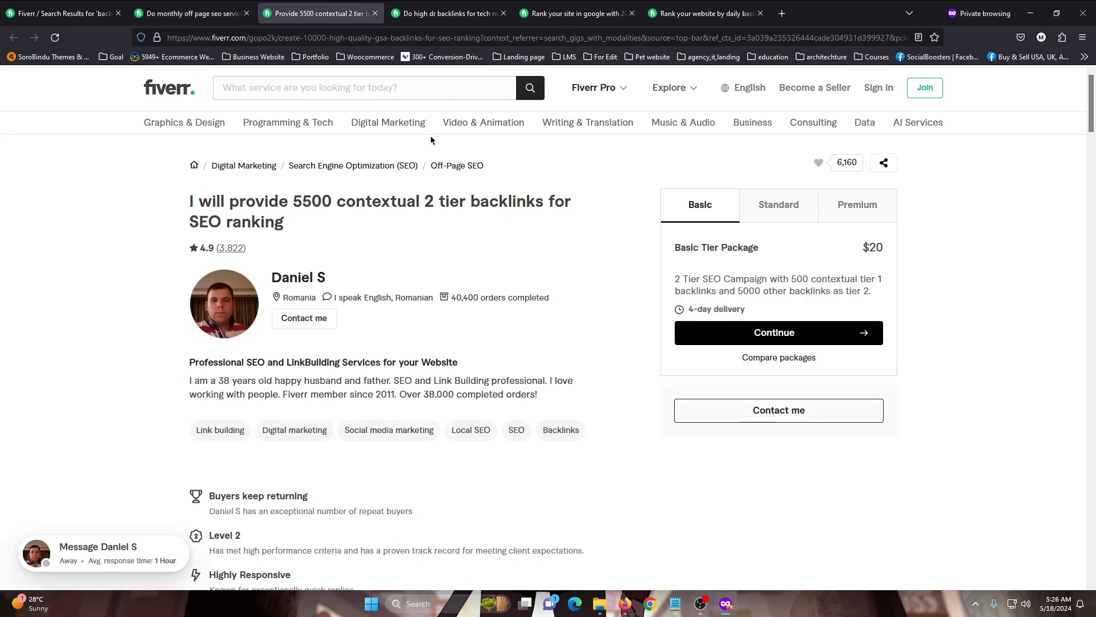
drag(675, 247, 767, 251)
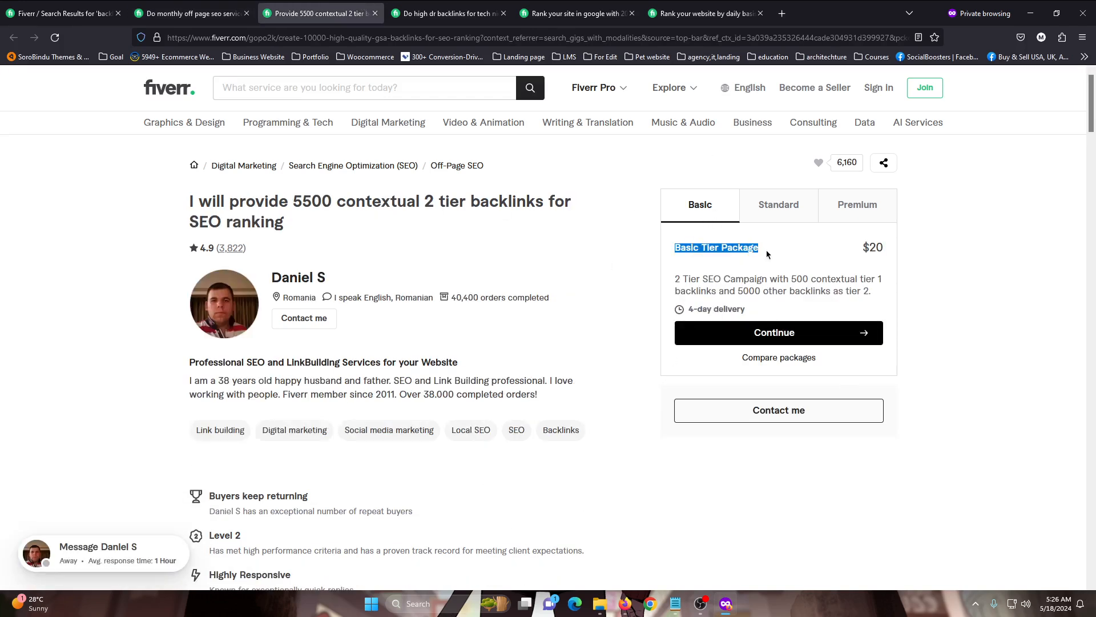
click(766, 251)
drag(301, 207, 418, 232)
click(418, 232)
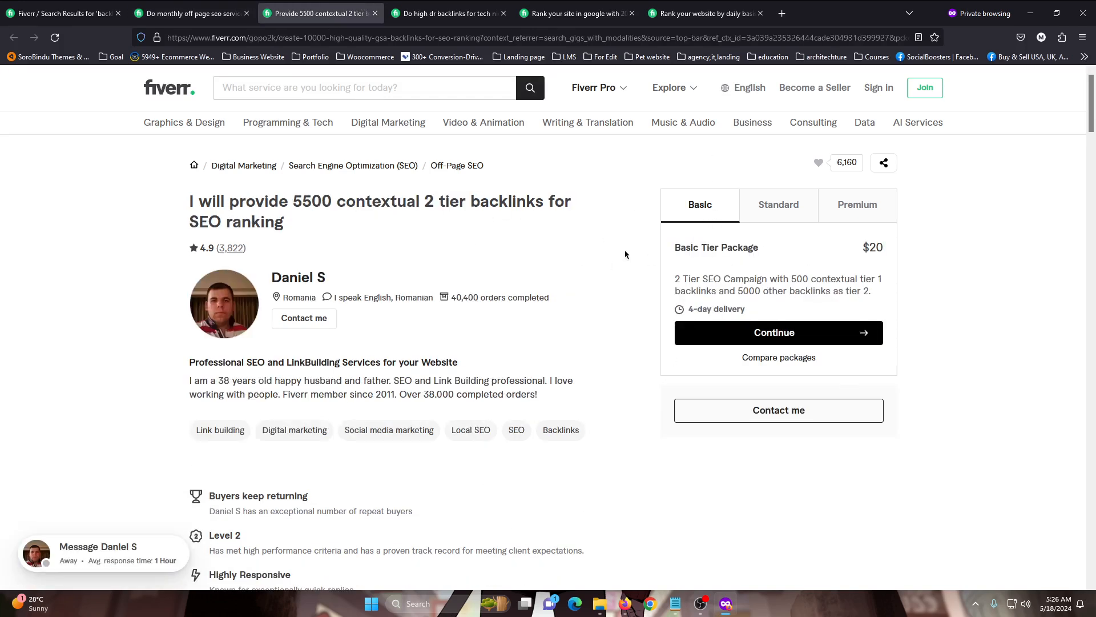
drag(675, 248, 796, 257)
click(796, 257)
Review the package offers of the tech niche backlinks gig and the 200 dofollow backlinks gig
click(422, 5)
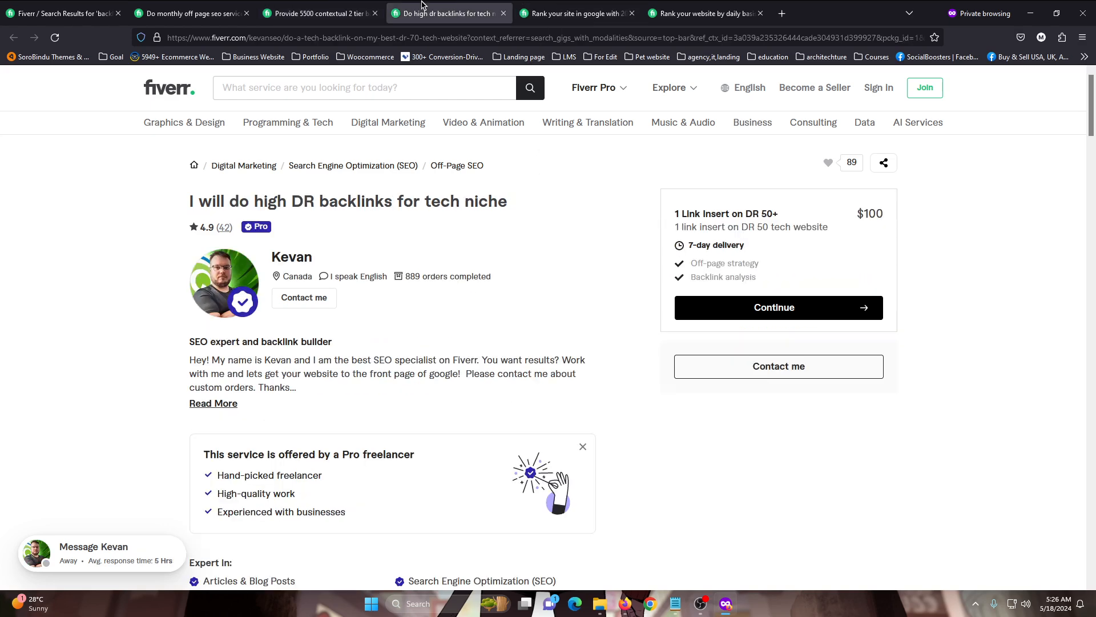
scroll(698, 226, down, 4)
key(ctrl+Tab)
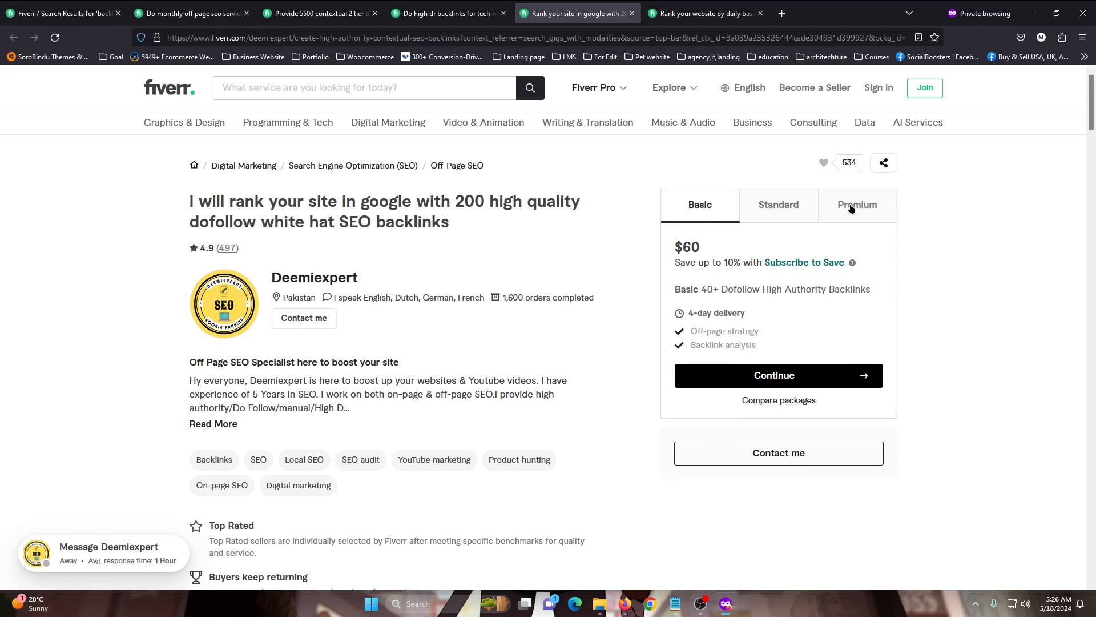
click(779, 207)
click(408, 19)
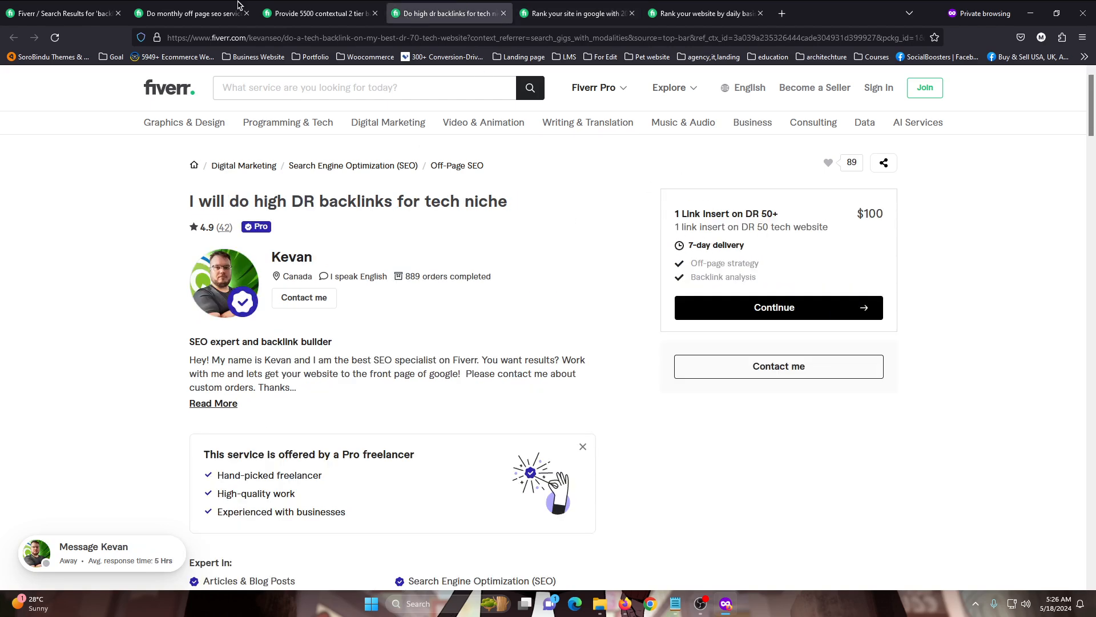
Compare the Basic and Premium packages of the 5500 contextual backlinks gig and the monthly off page SEO gig
click(343, 13)
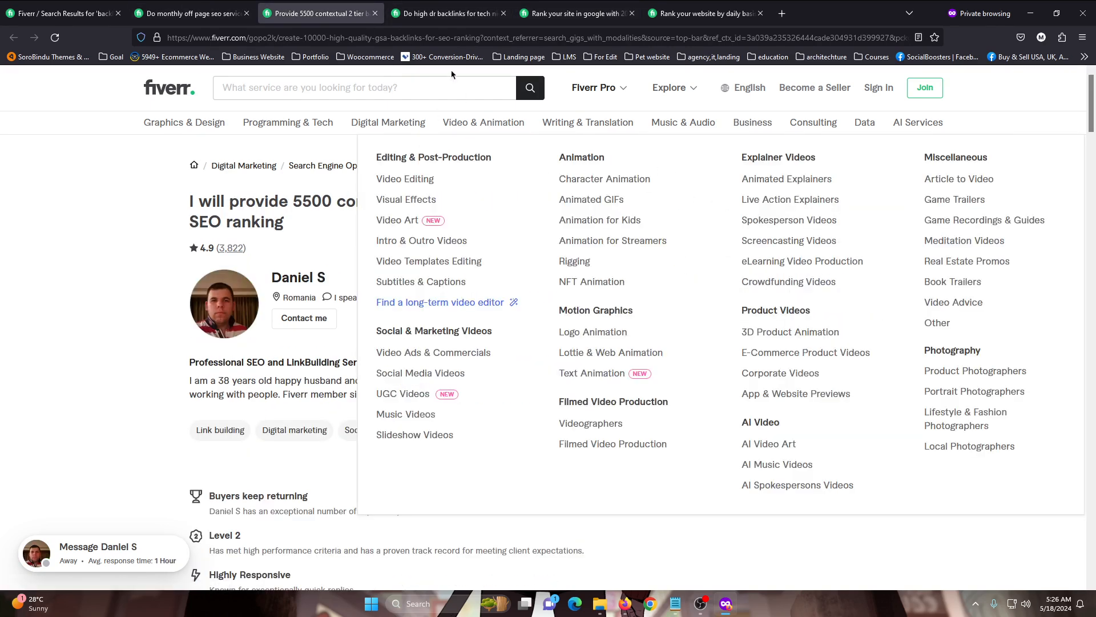
click(790, 211)
click(854, 204)
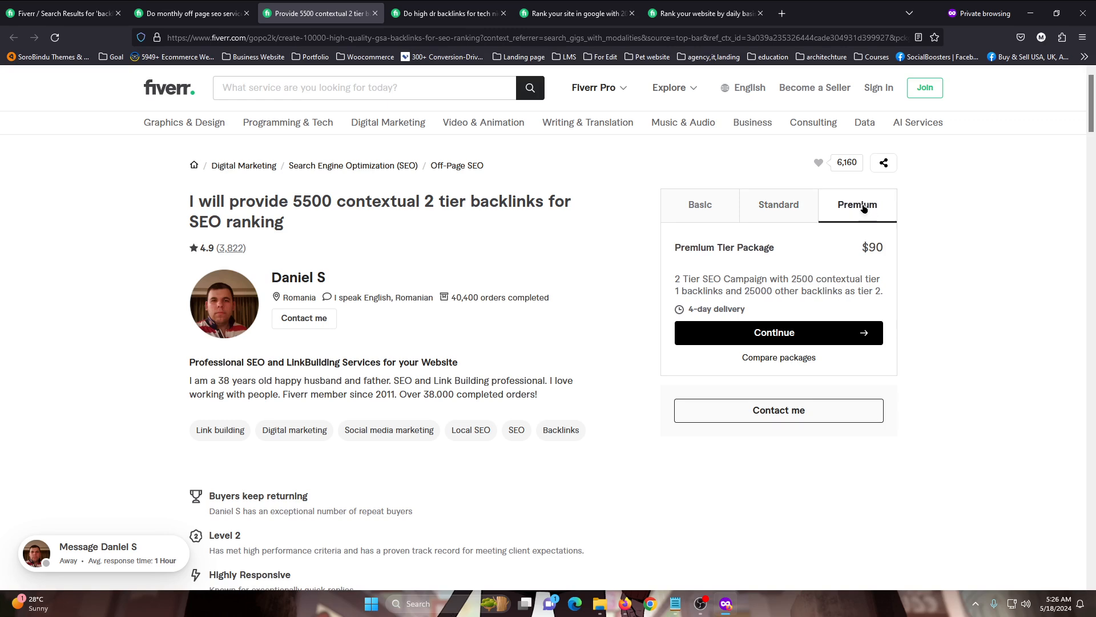
click(704, 206)
click(194, 13)
click(856, 206)
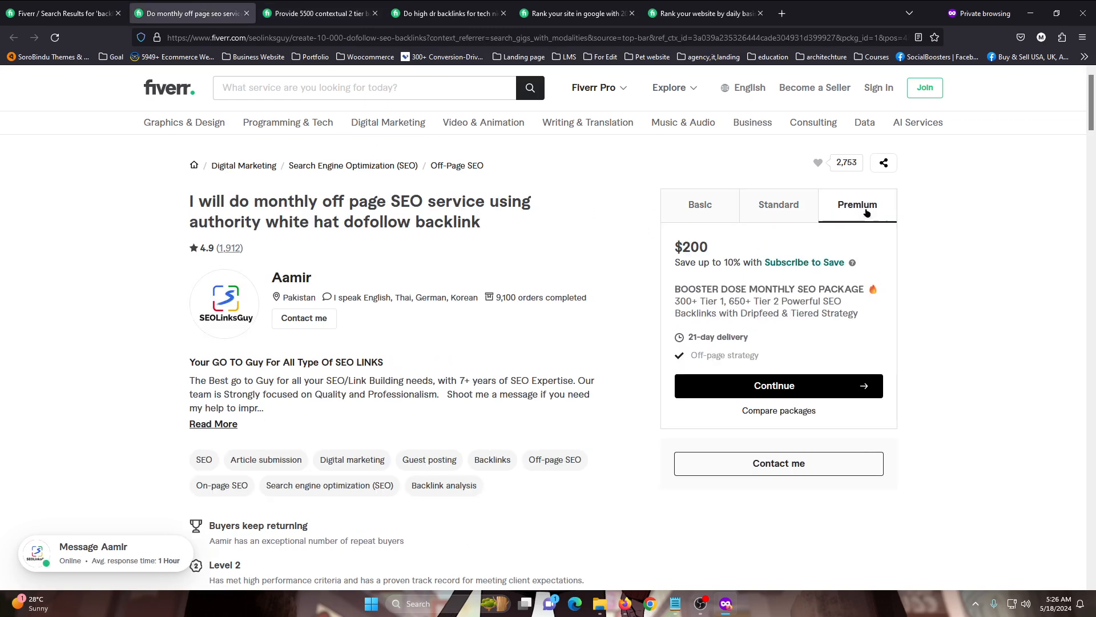
click(705, 208)
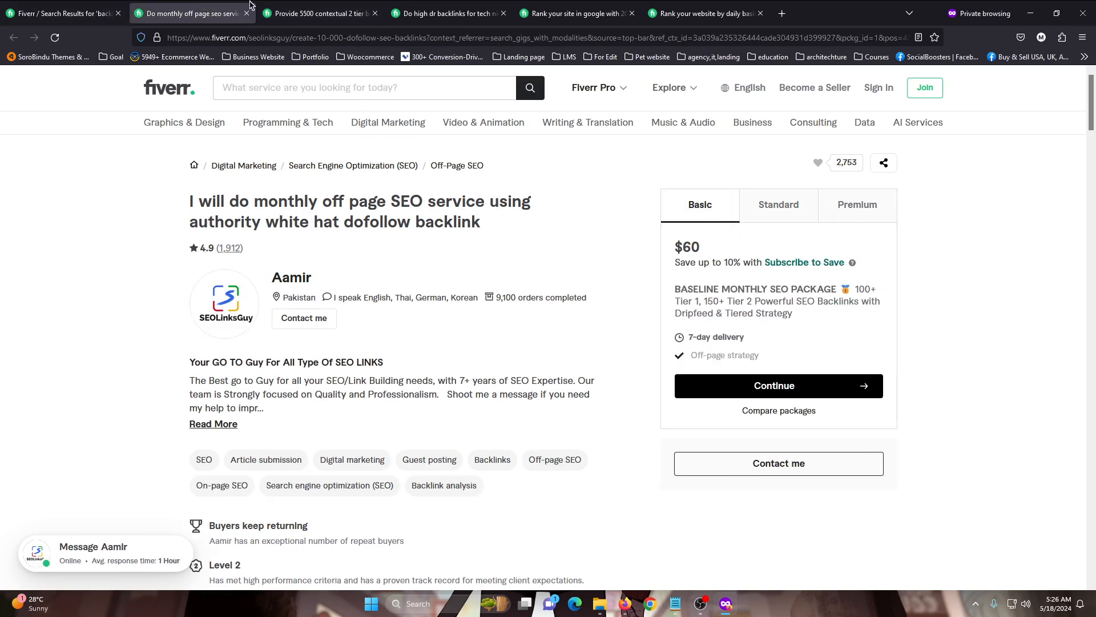
Return to the off-page SEO gig's pricing form and name the Basic package "5 quality seo backlink"
click(626, 604)
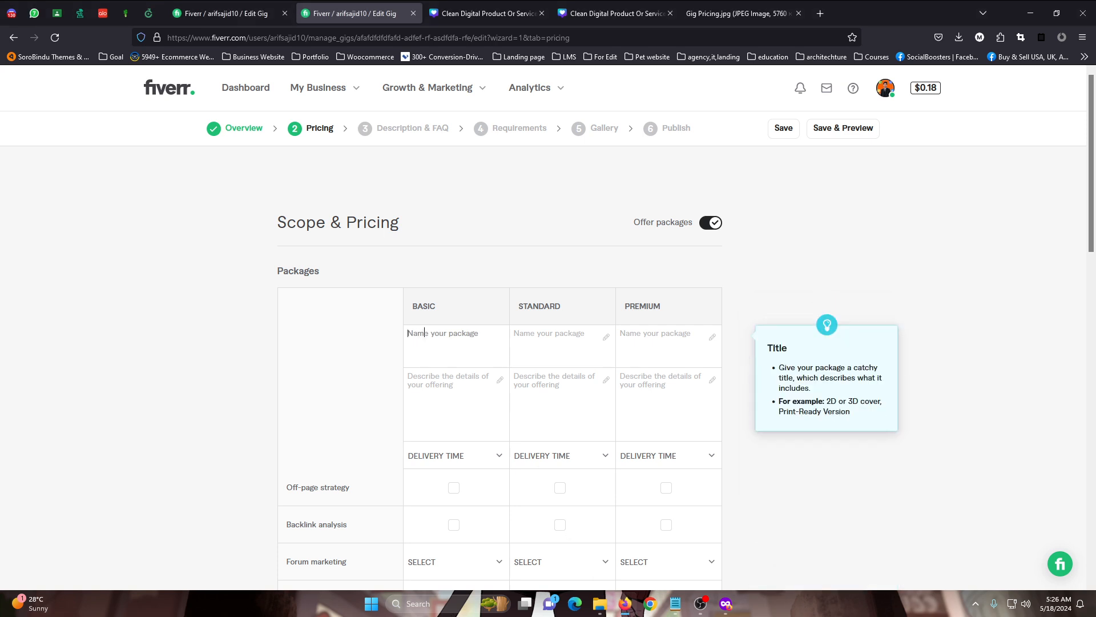
text(5 quality bal)
key(BackSpace)
text(cklink )
text(seo)
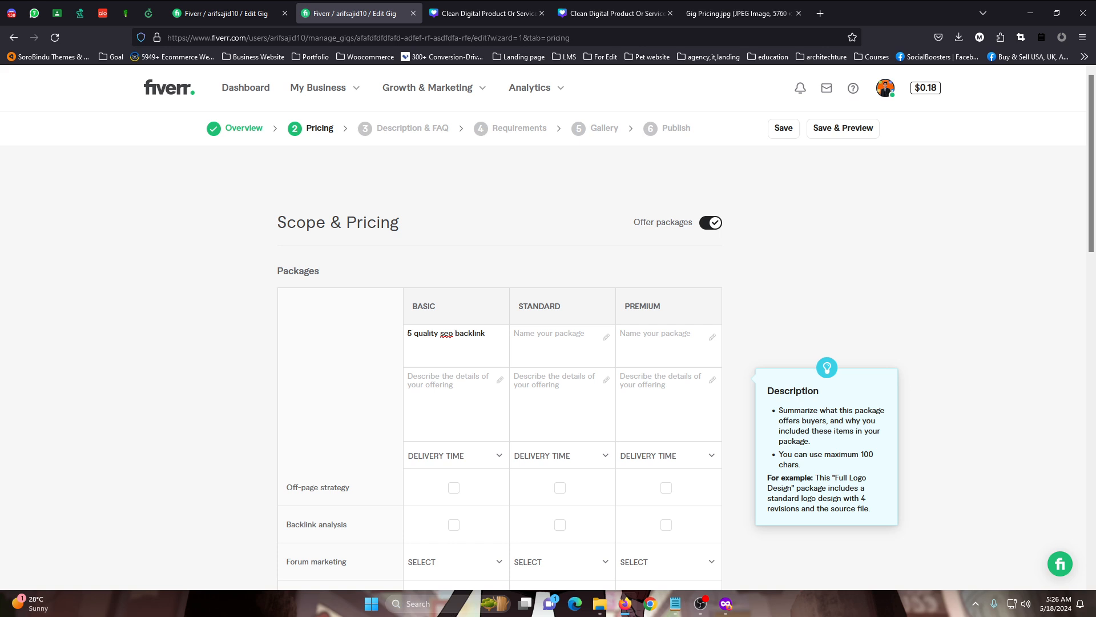
Name the Standard package "10 quality seo backlink"
click(587, 347)
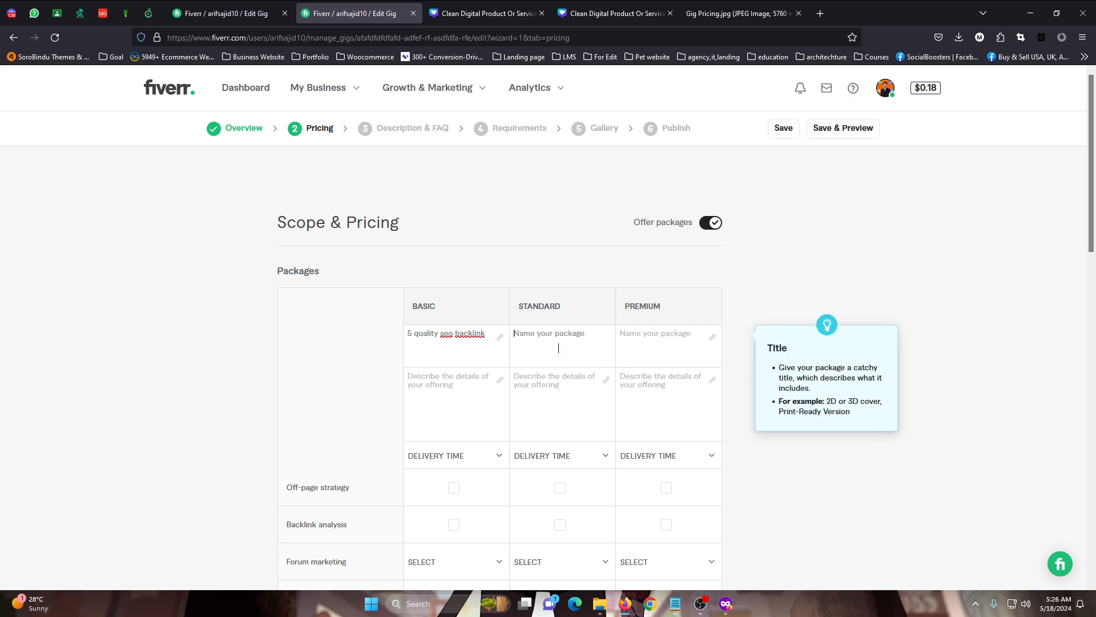
text(10 quality seo backllilnk =)
key(BackSpace)
key(BackSpace)
key(BackSpace)
text(nk)
right_click(558, 345)
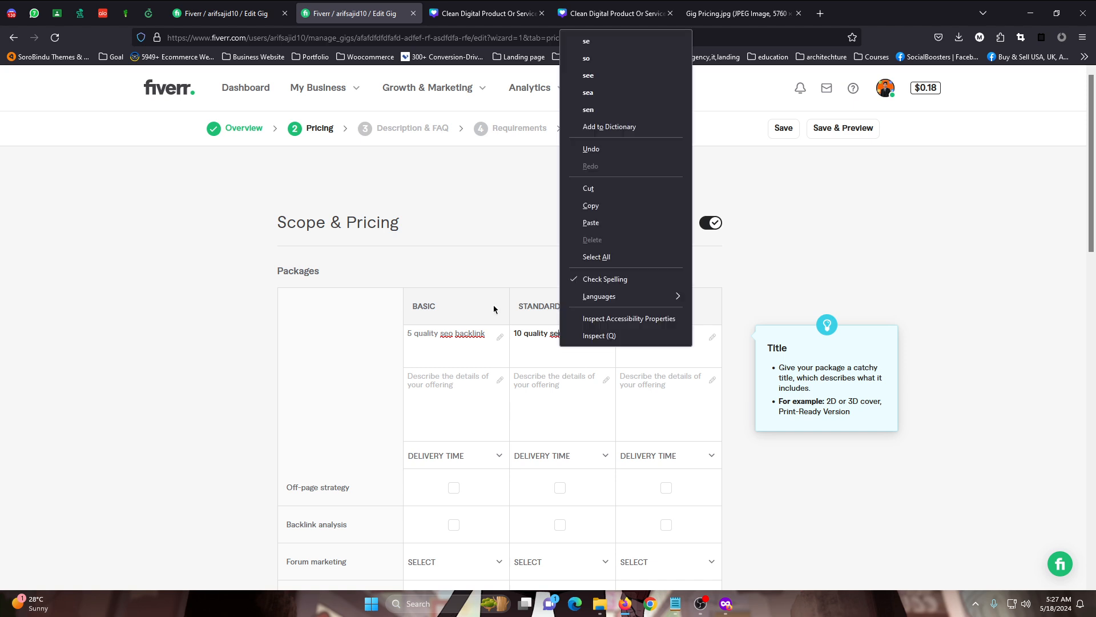
Name the Premium package "20 quality seo backlink"
click(638, 361)
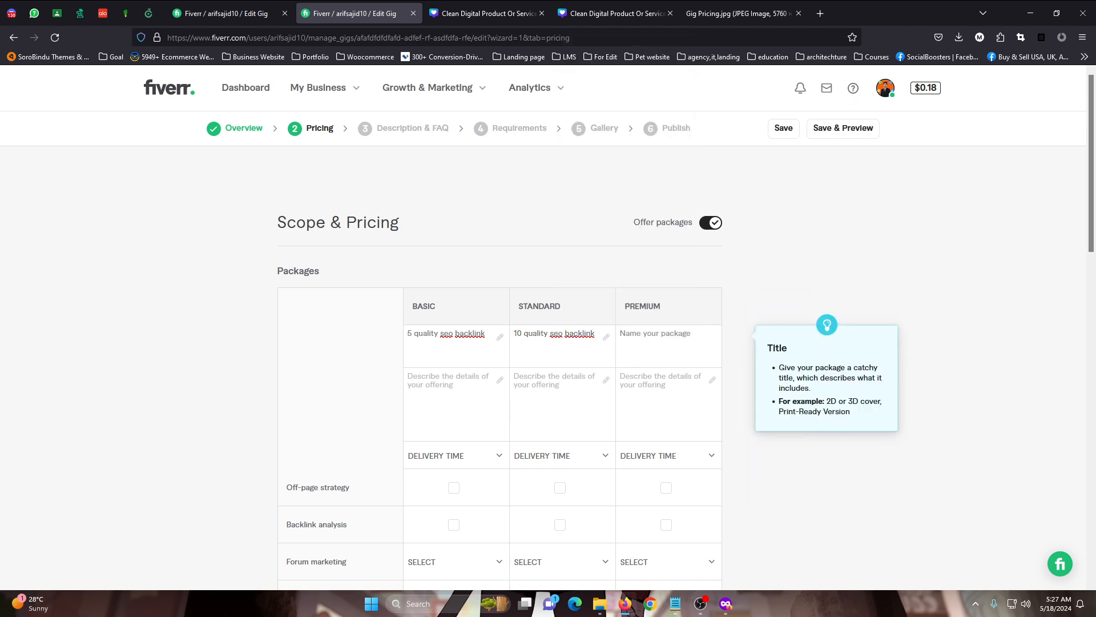
text(20 quality seo backlink)
Describe the Basic package as "5 quality seo backlink , I will write 5 comment on good blogs or forums", reusing its package name
click(439, 388)
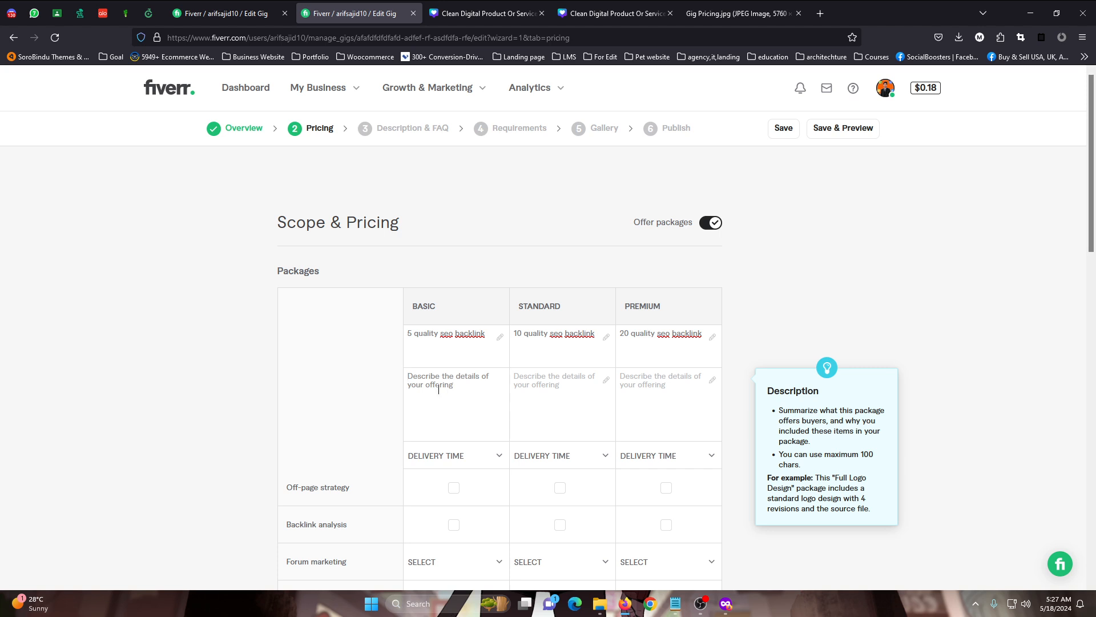
drag(486, 335, 441, 305)
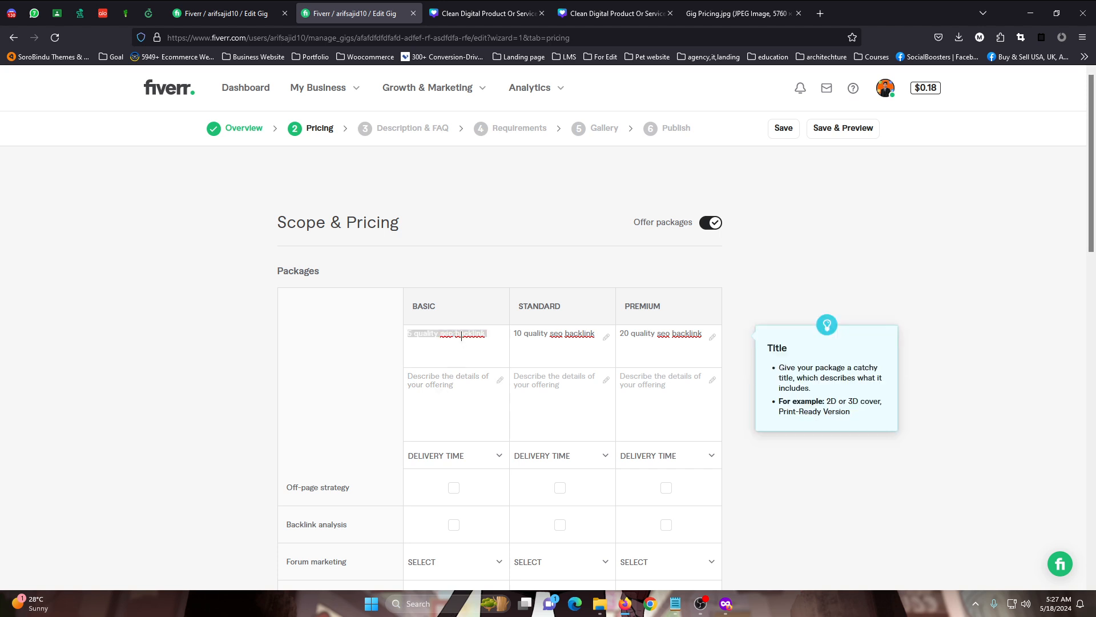
key(ctrl+c)
click(480, 379)
key(ctrl+v)
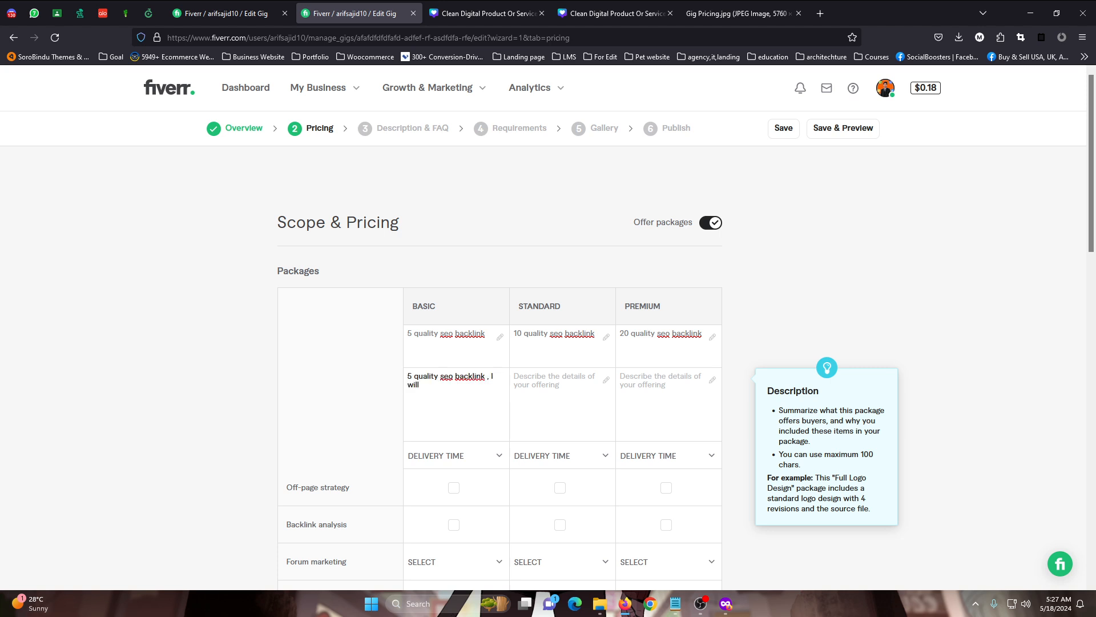
text(, I will write)
text( 5 comment)
text(rm s)
text(ums)
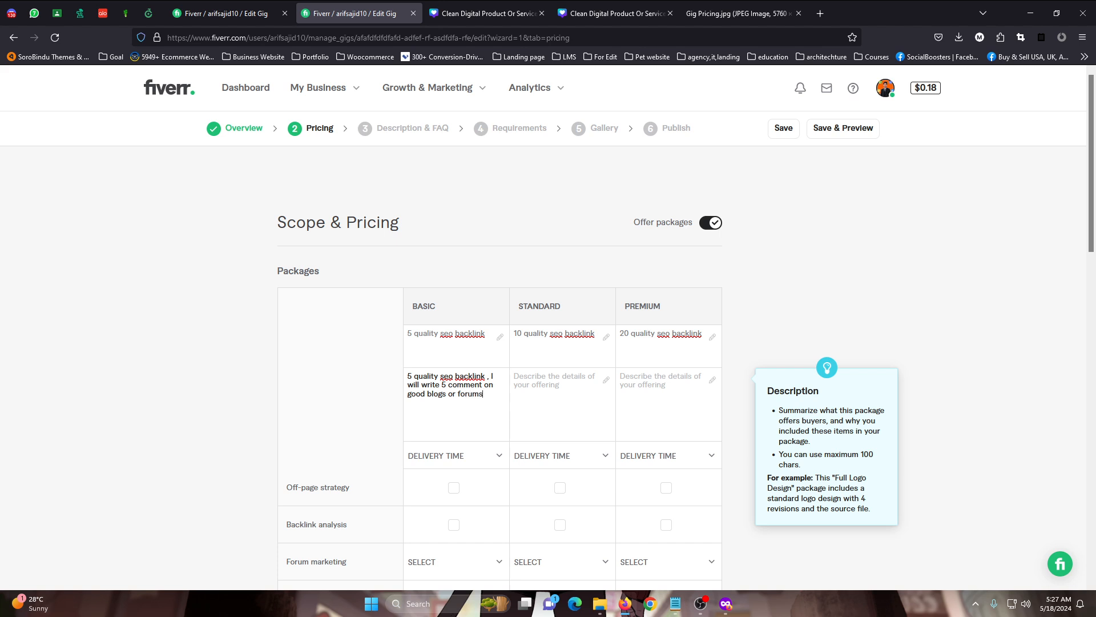
Copy the Basic package description into the Standard and Premium descriptions
triple_click(438, 380)
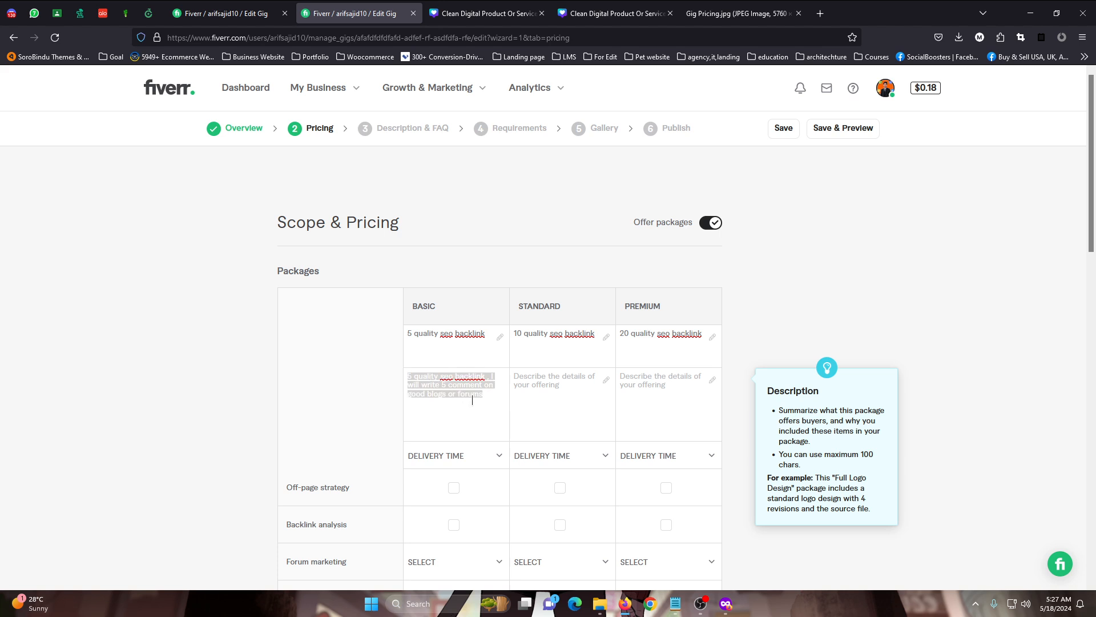
key(ctrl+c)
click(545, 393)
key(ctrl+v)
click(640, 399)
key(ctrl+v)
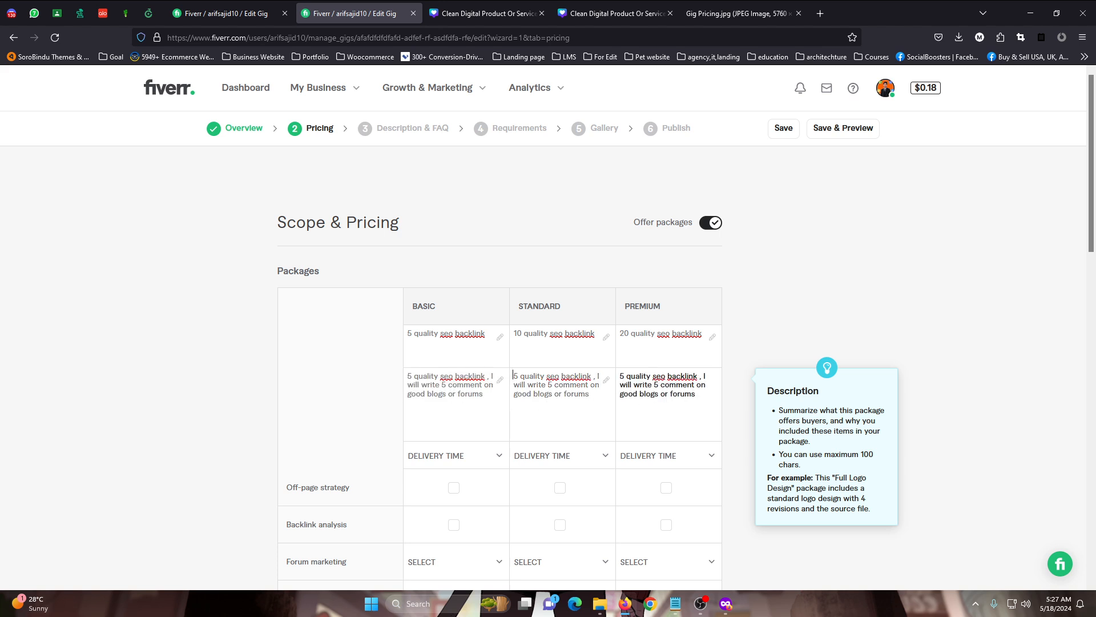
Change the leading backlink quantity to 10 in the Standard description and 20 in the Premium description
drag(516, 377, 506, 378)
text(10)
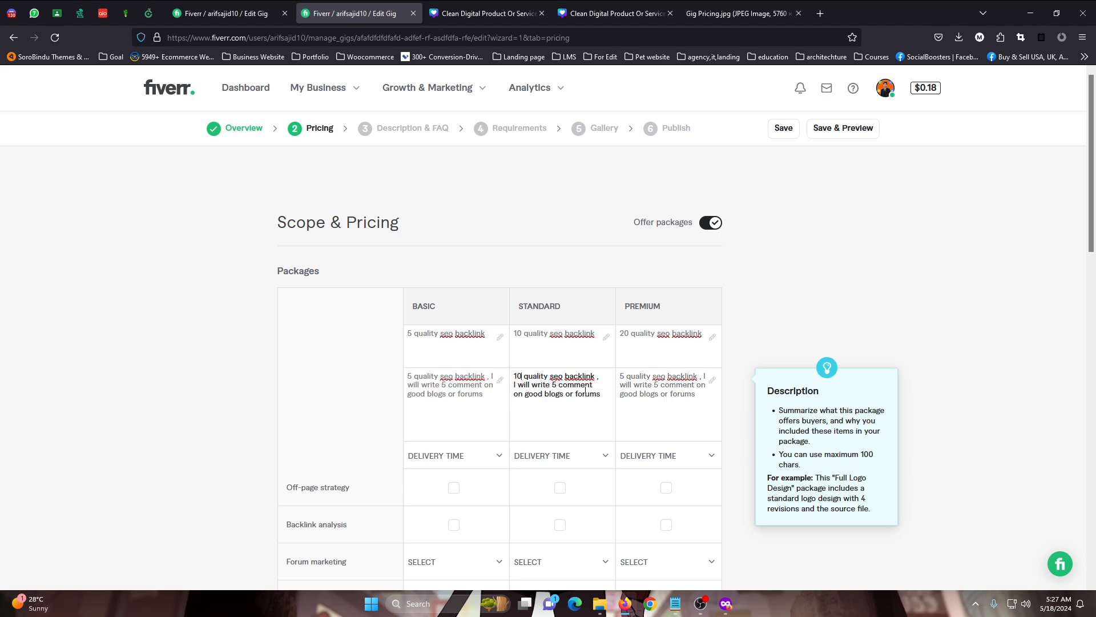
drag(617, 375, 622, 375)
text(1)
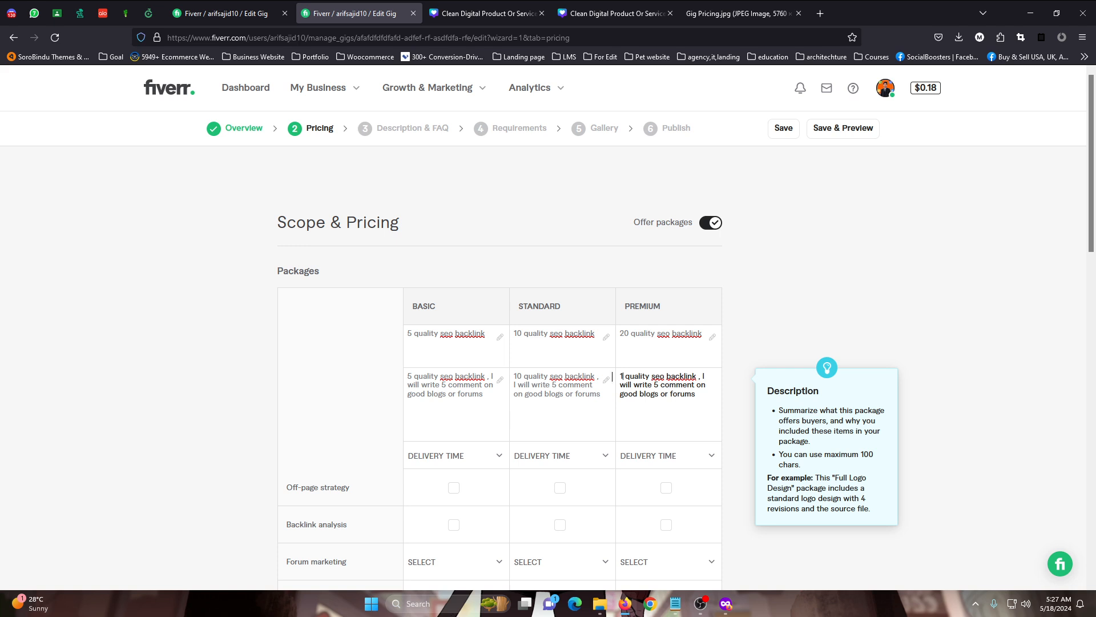
text(20)
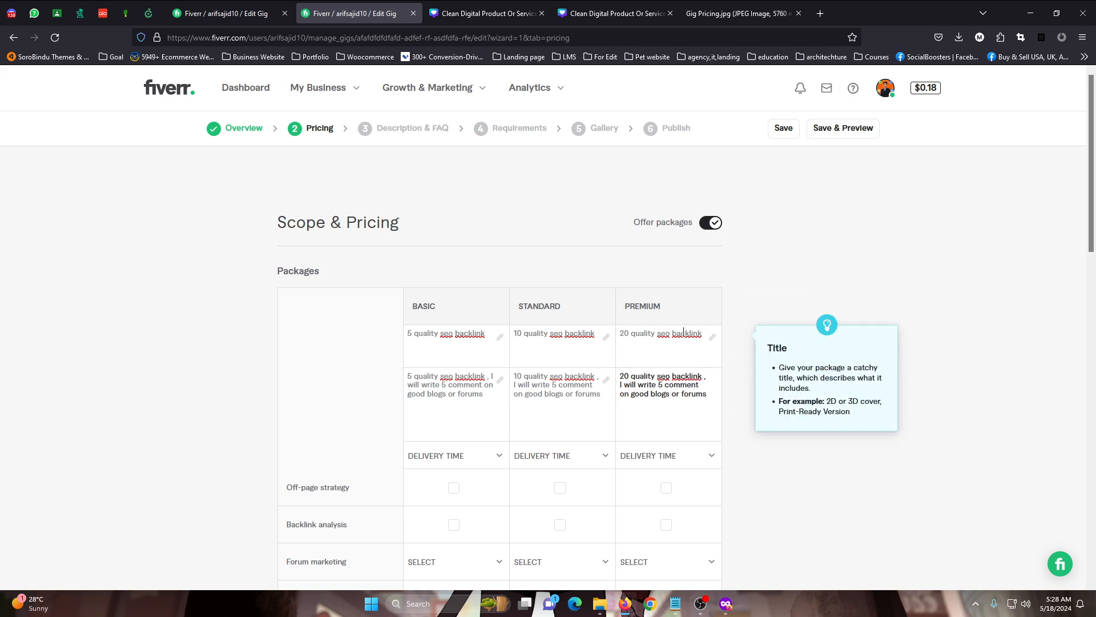
Switch to the private browsing window and compare the Basic, Standard and Premium packages of the monthly off page SEO gig
click(729, 608)
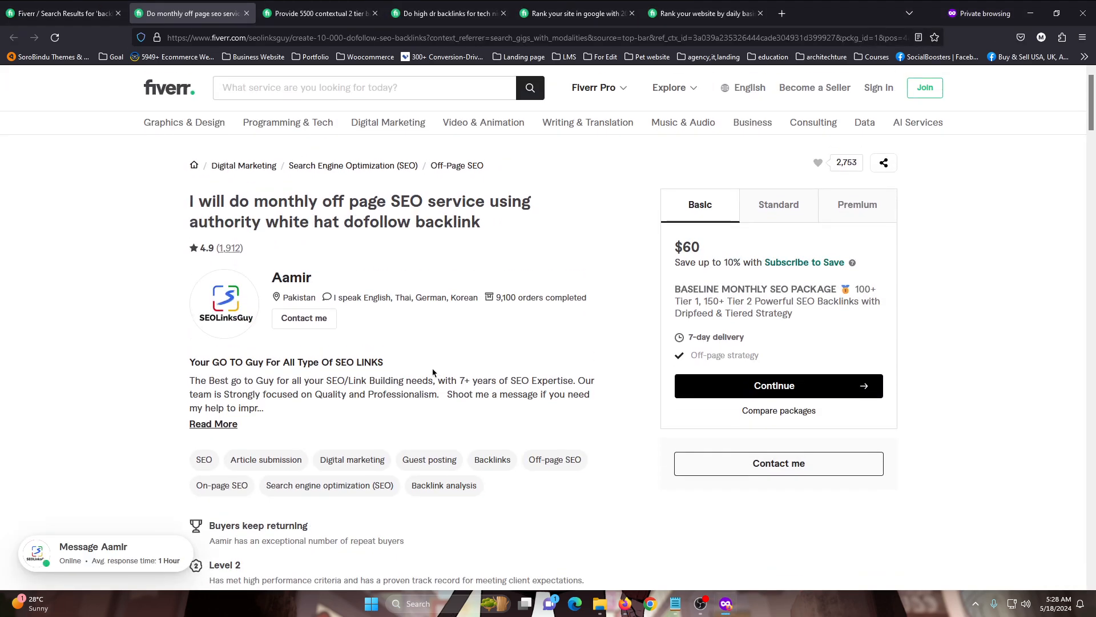
click(34, 12)
scroll(242, 193, up, 10)
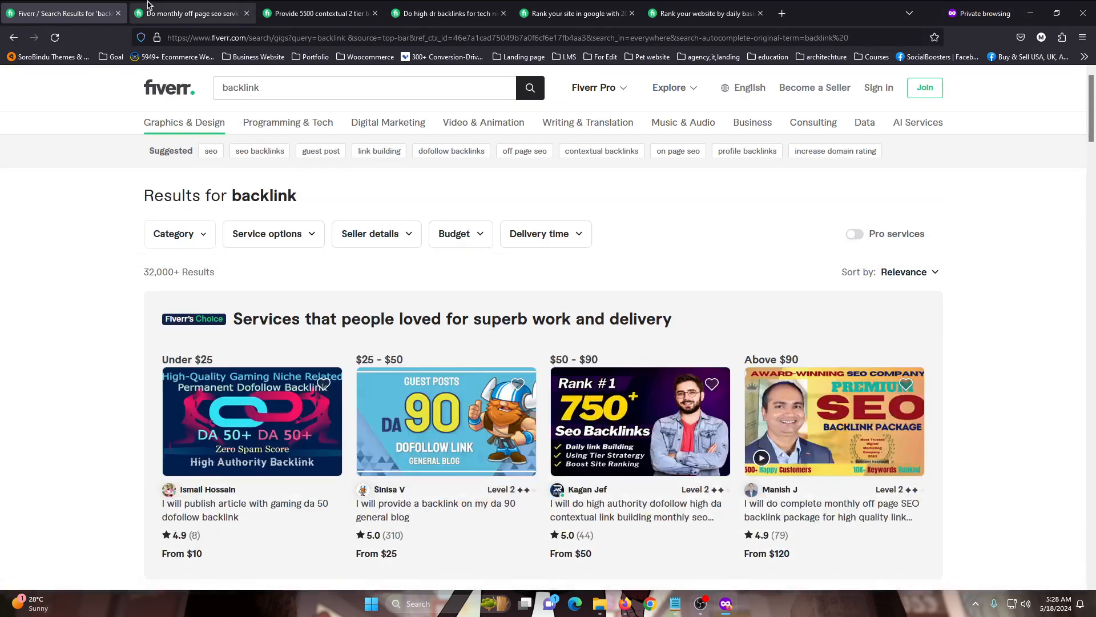
click(150, 5)
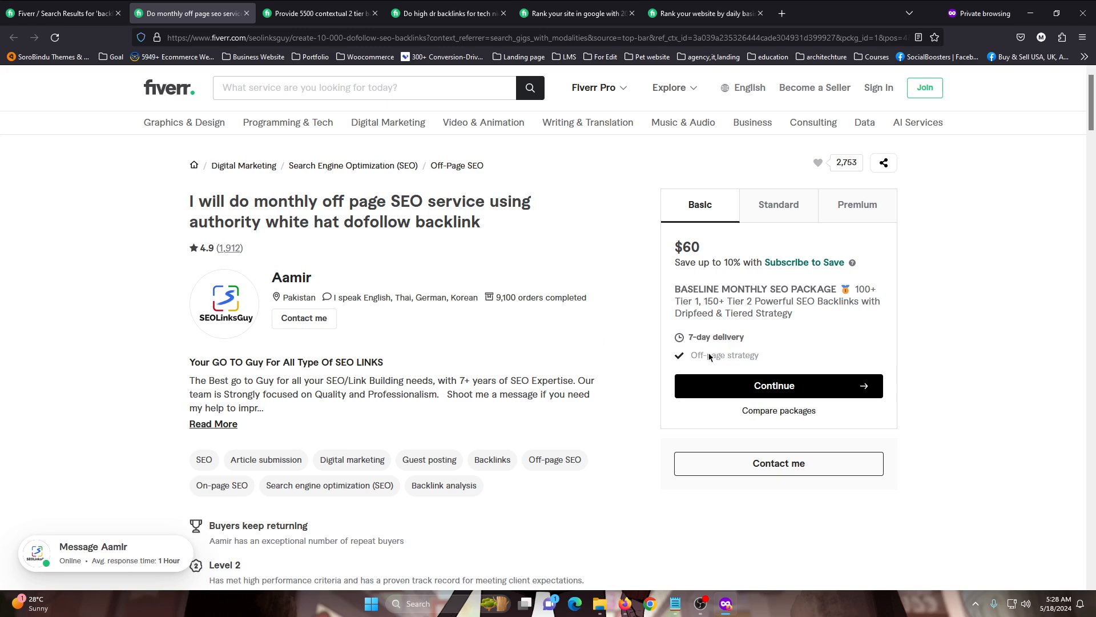
click(804, 218)
click(862, 220)
click(698, 222)
click(779, 212)
click(853, 203)
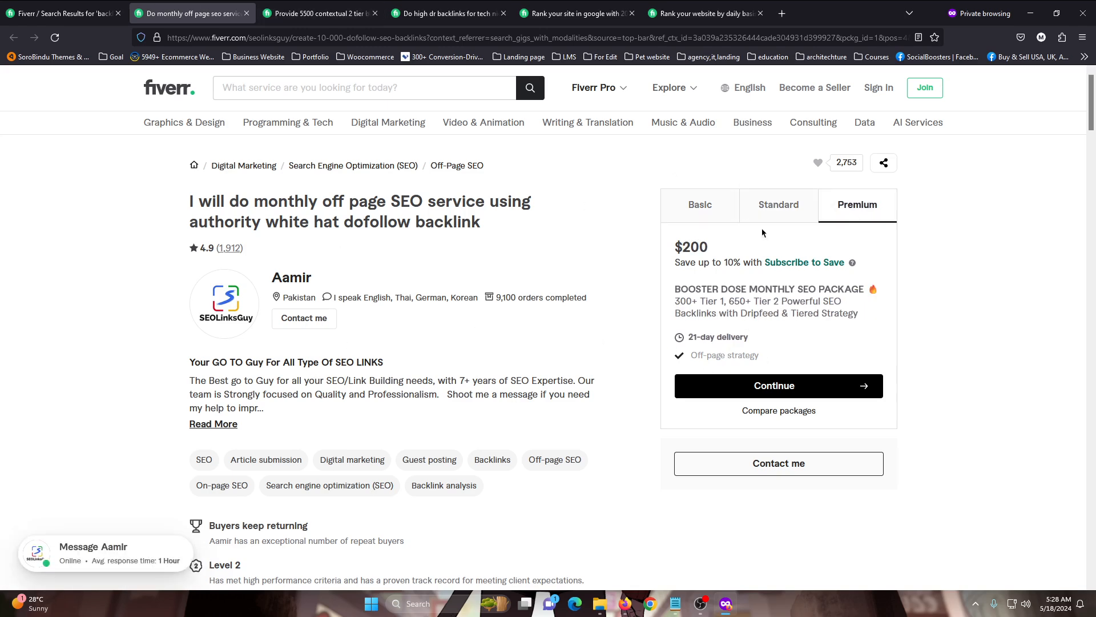
drag(675, 291, 778, 291)
triple_click(809, 291)
double_click(670, 313)
triple_click(670, 312)
Sort the backlink search results by Newest arrivals and look through the newest competitor gigs
key(ctrl+shift+Tab)
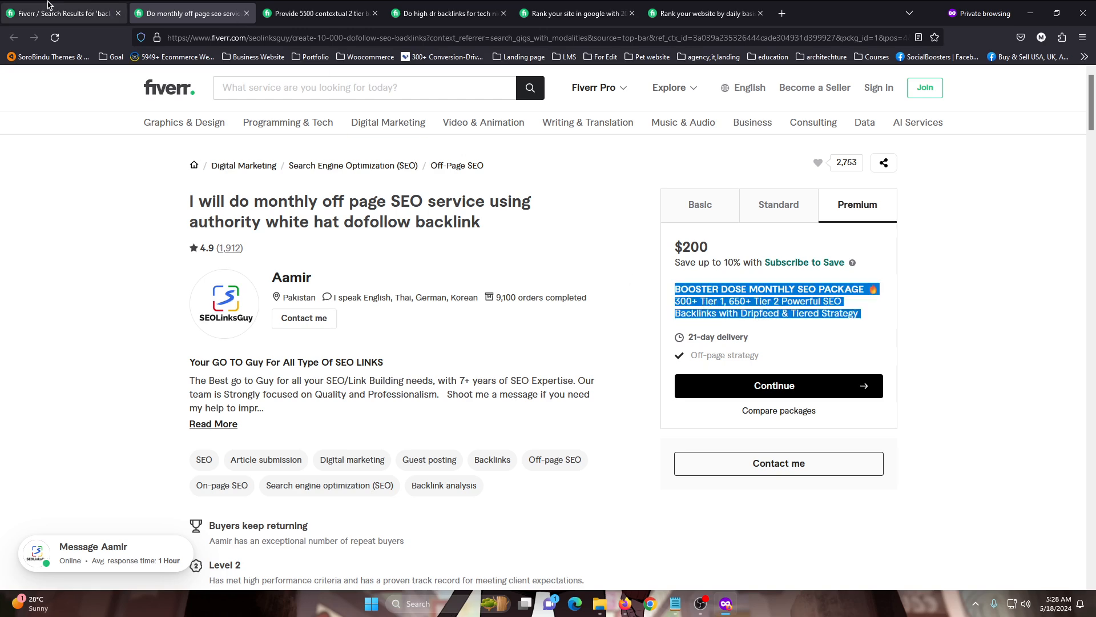
click(933, 272)
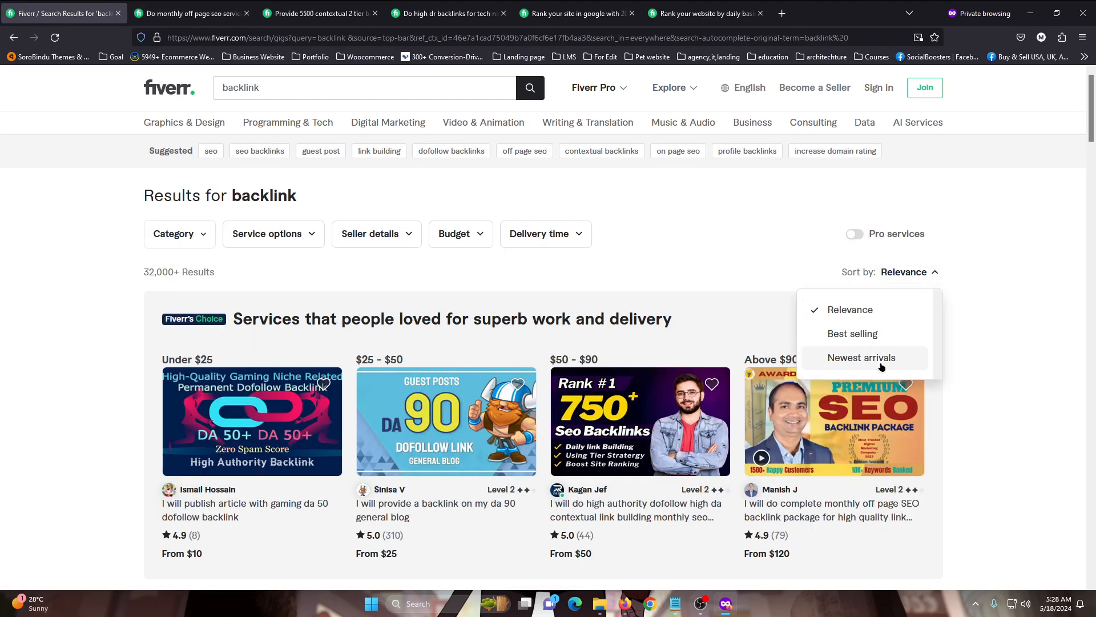
click(881, 366)
scroll(196, 166, down, 4)
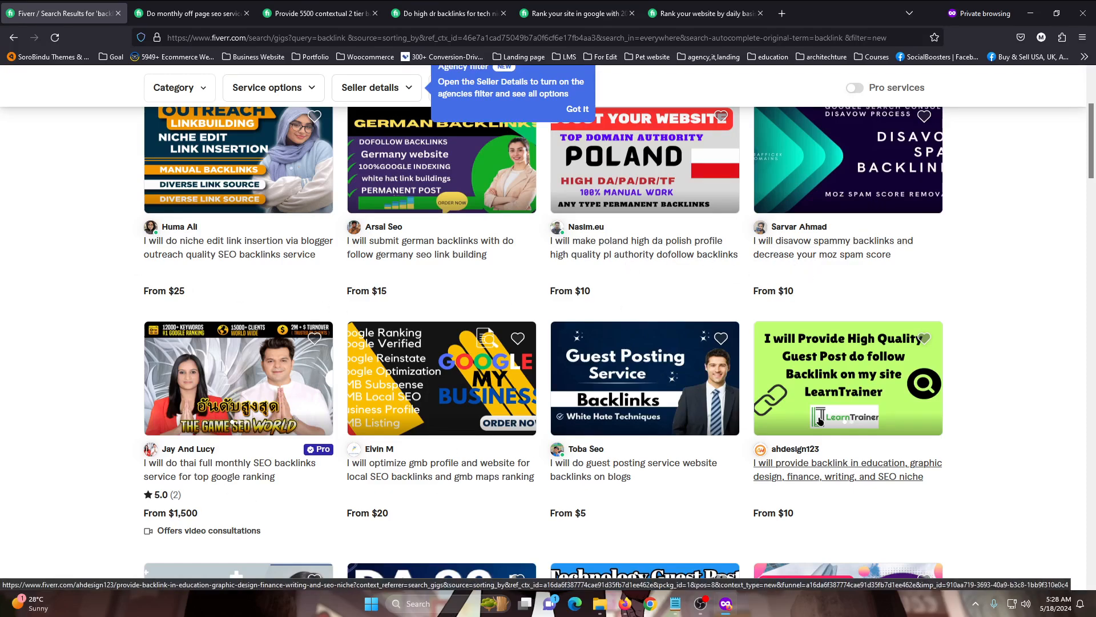
scroll(826, 377, down, 2)
scroll(534, 394, up, 4)
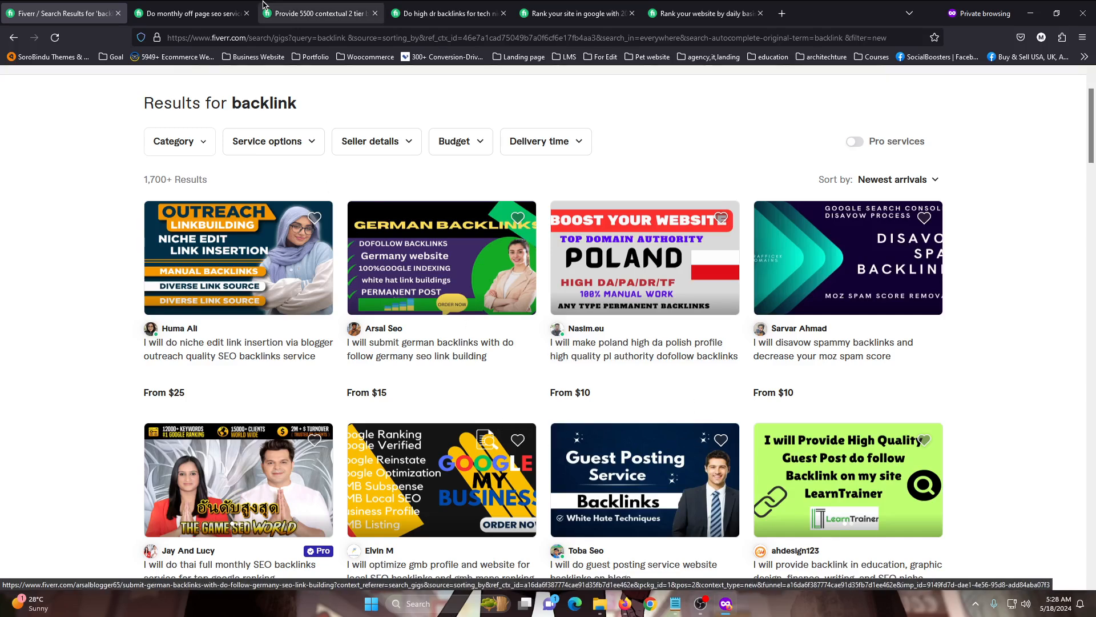
Return to the gig pricing form and set delivery to 1 day for Basic, 2 days for Standard and 3 days for Premium
click(626, 607)
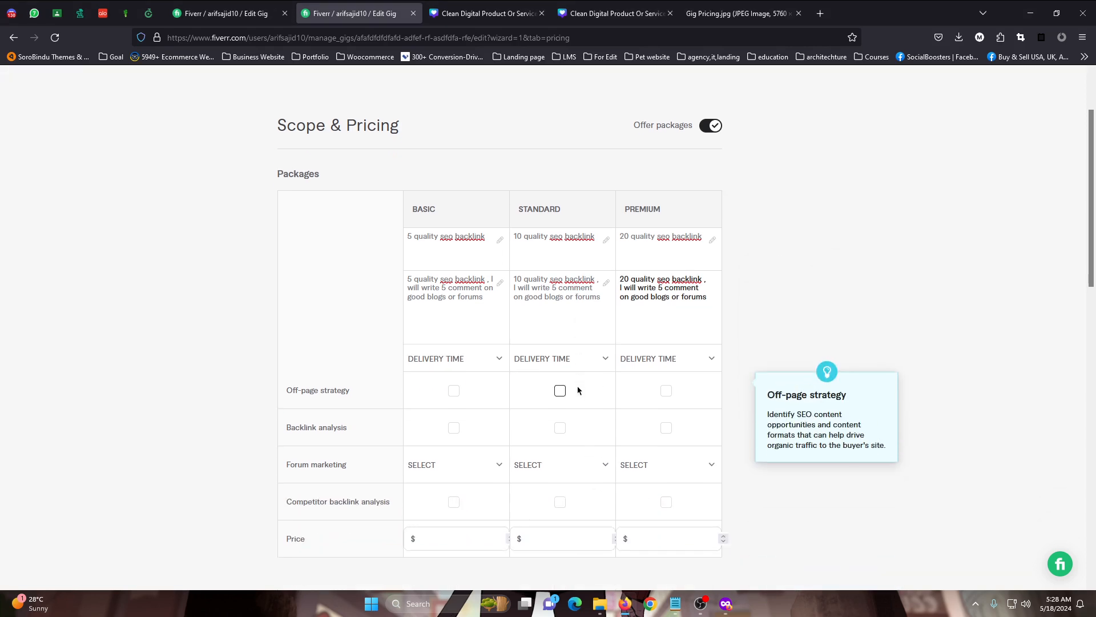
click(468, 359)
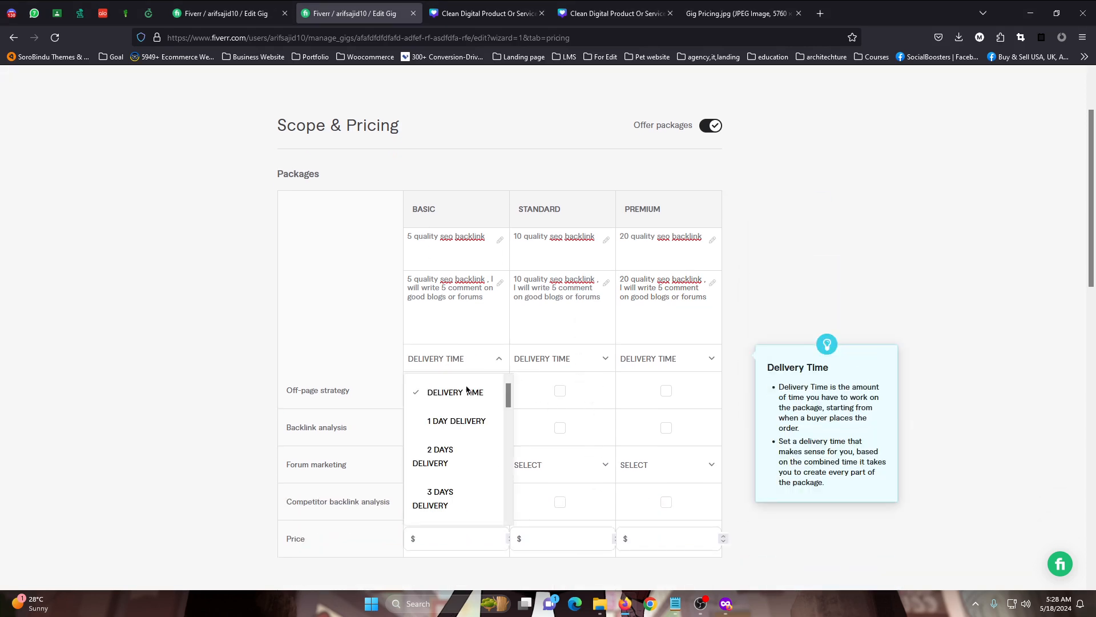
click(454, 423)
click(563, 358)
click(551, 455)
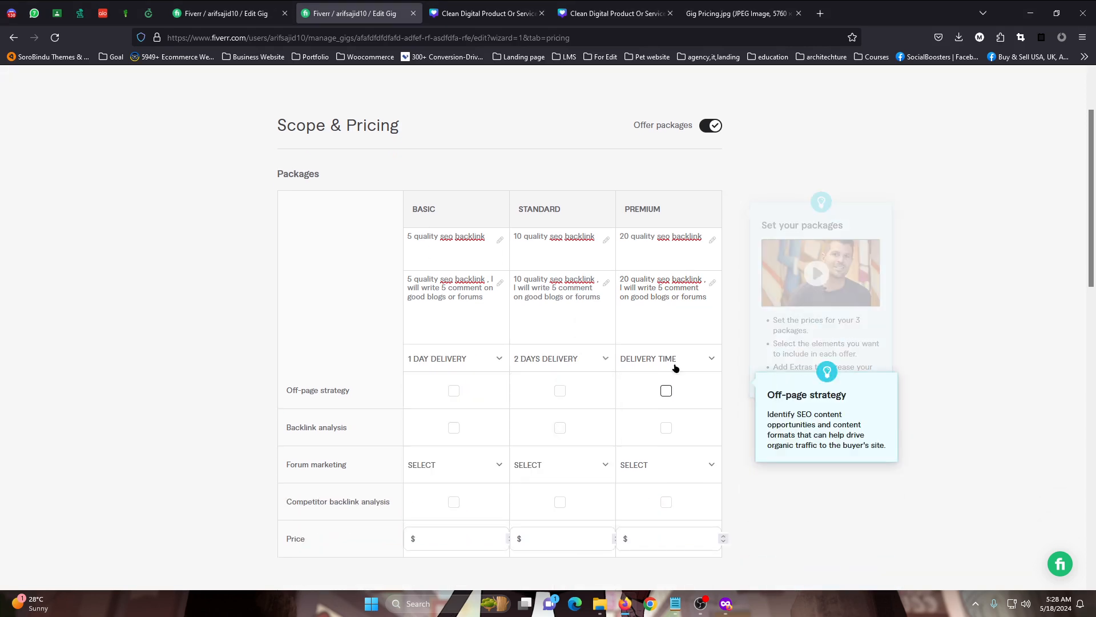
click(676, 360)
click(648, 498)
Include off-page strategy in the Standard and Premium packages, and backlink analysis in all three packages
scroll(447, 306, down, 2)
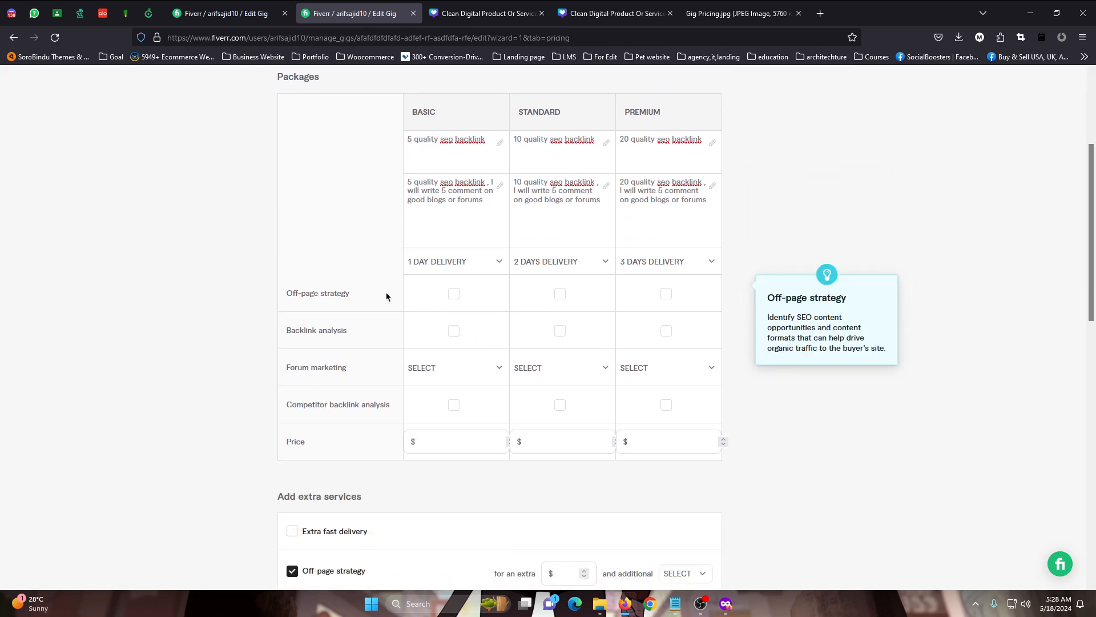
click(559, 294)
click(562, 296)
click(558, 297)
click(668, 295)
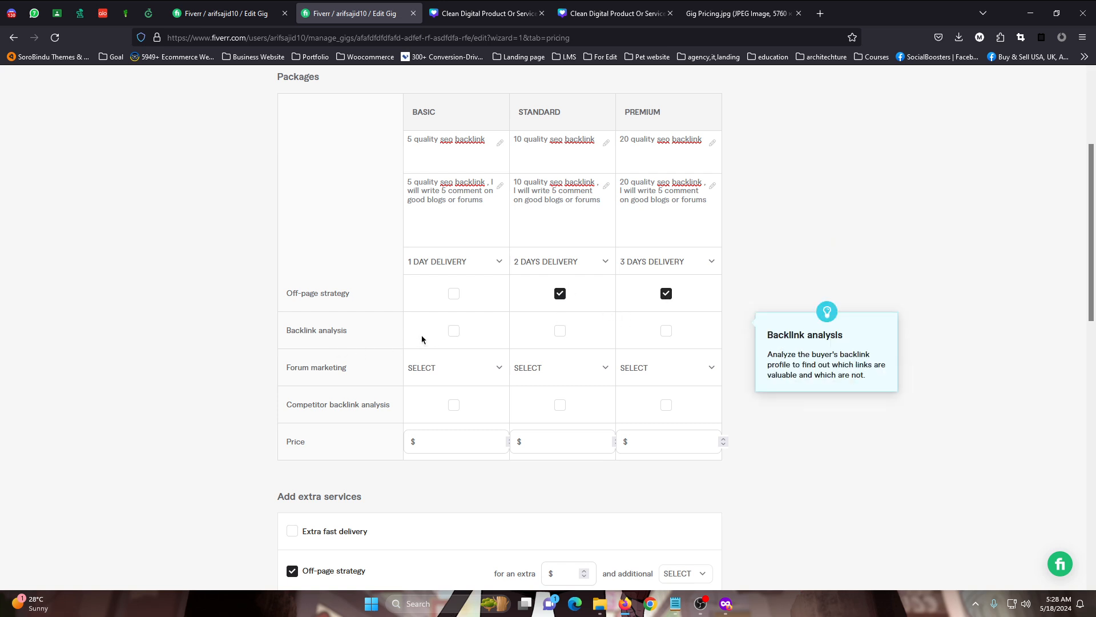
click(454, 331)
click(560, 331)
click(666, 331)
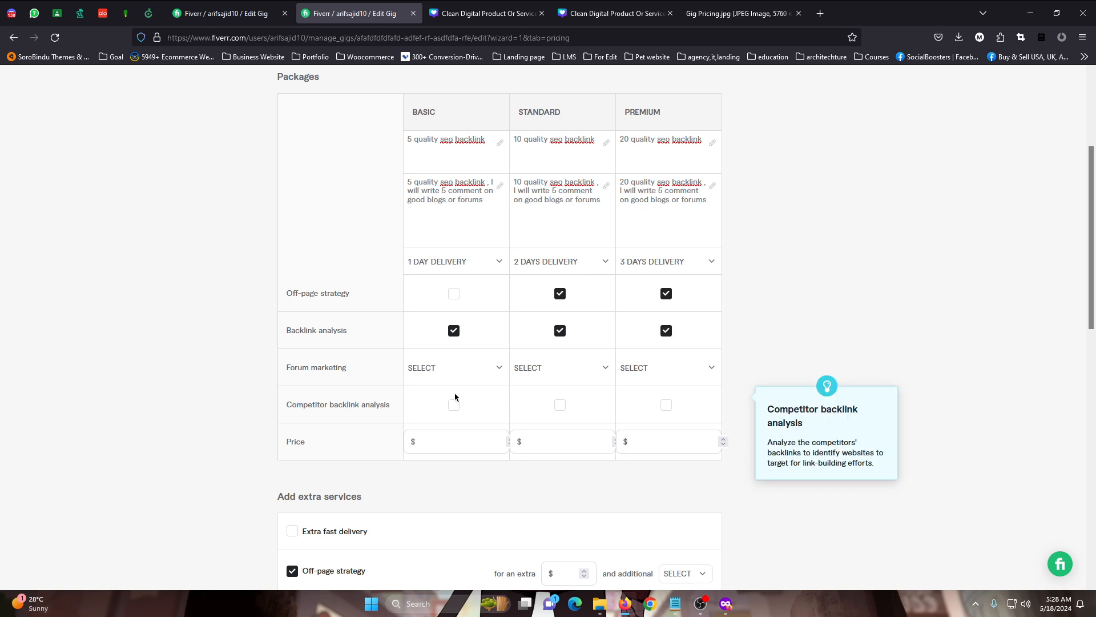
Set forum marketing to 1, 2 and 3 for Basic, Standard and Premium, and include competitor backlink analysis in Standard and Premium
click(443, 368)
click(443, 430)
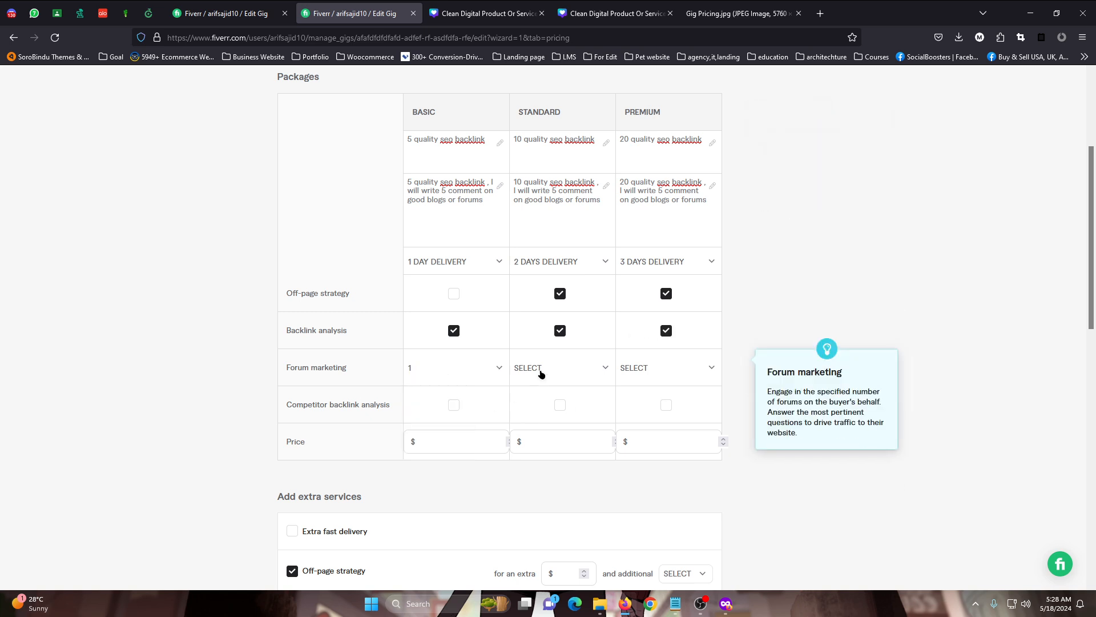
click(542, 374)
click(536, 430)
click(539, 369)
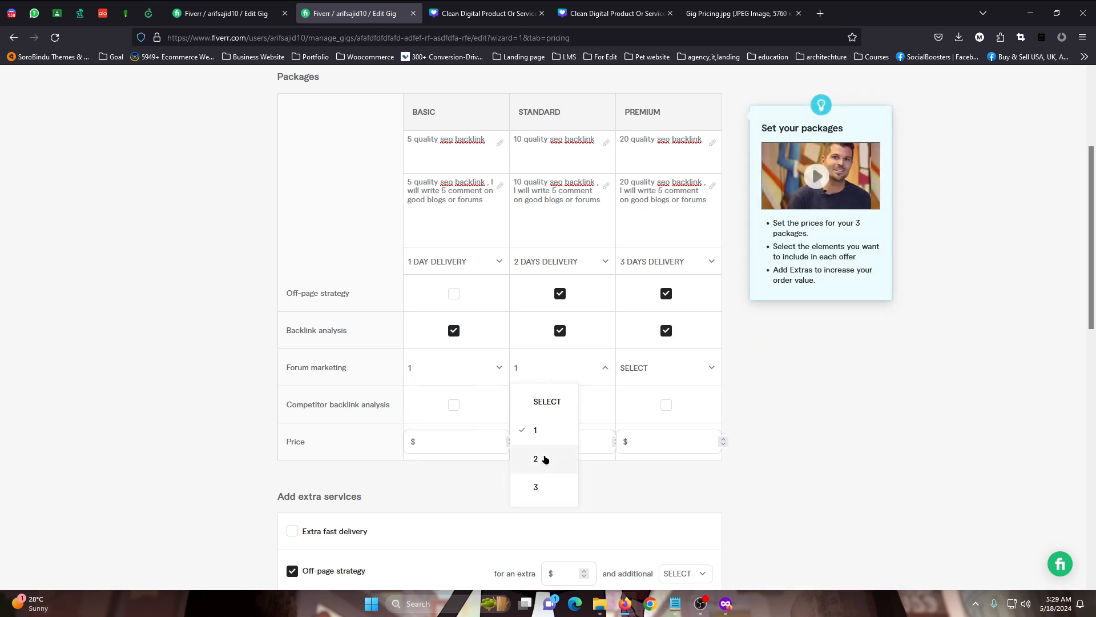
click(545, 459)
click(658, 367)
click(645, 487)
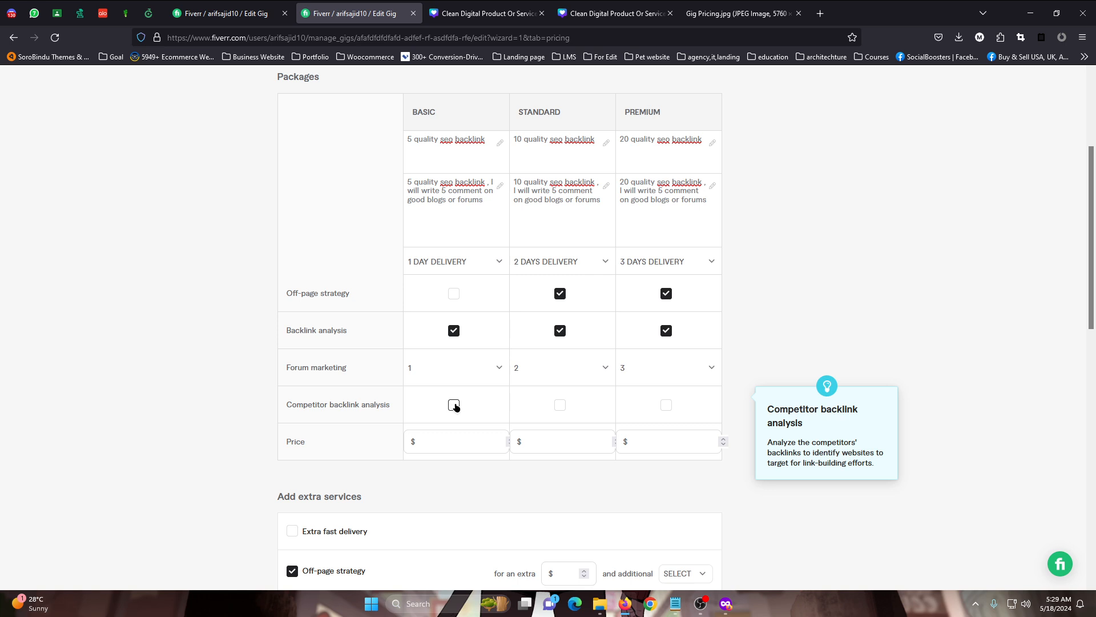
click(560, 405)
click(666, 404)
Price the Basic package at $10, the Standard at $30 and the Premium at $45
click(473, 440)
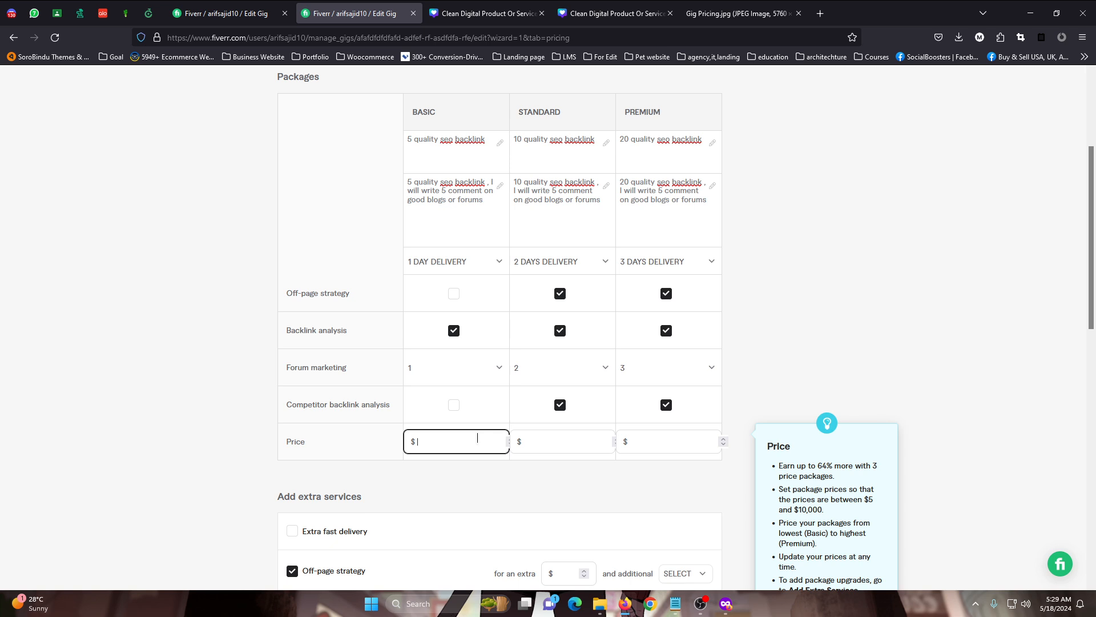
text(110)
key(BackSpace)
text(0)
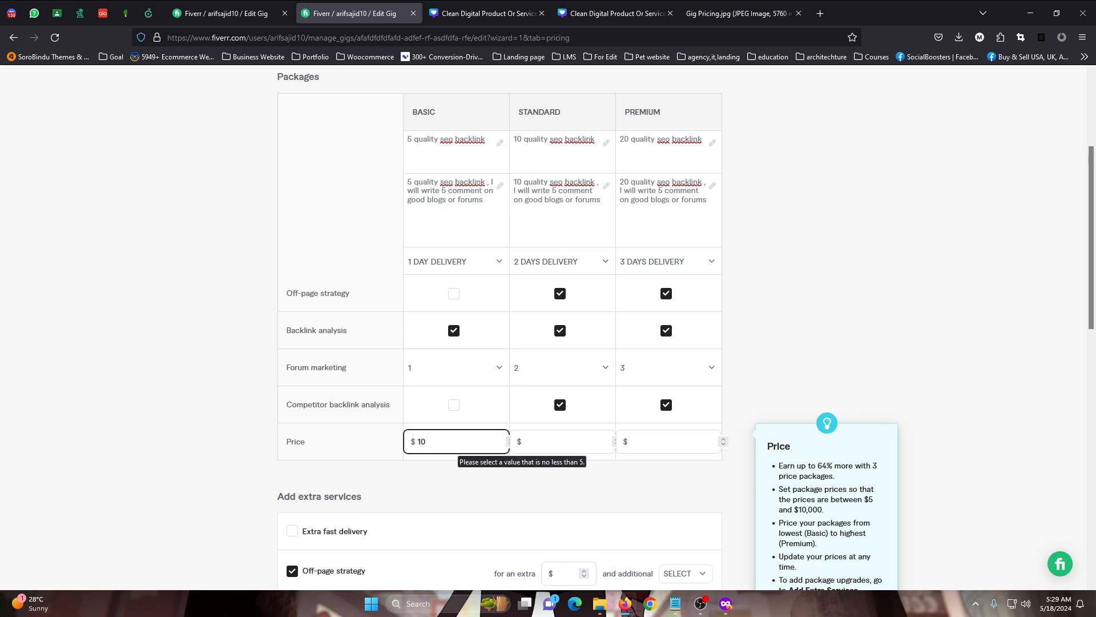
click(518, 451)
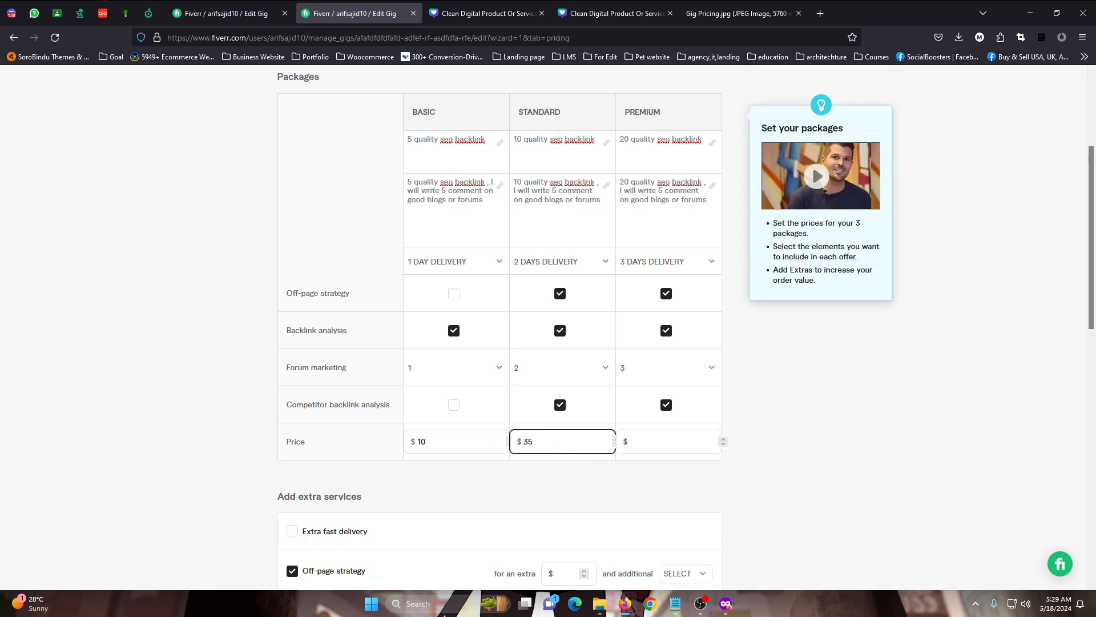
key(BackSpace)
text(0)
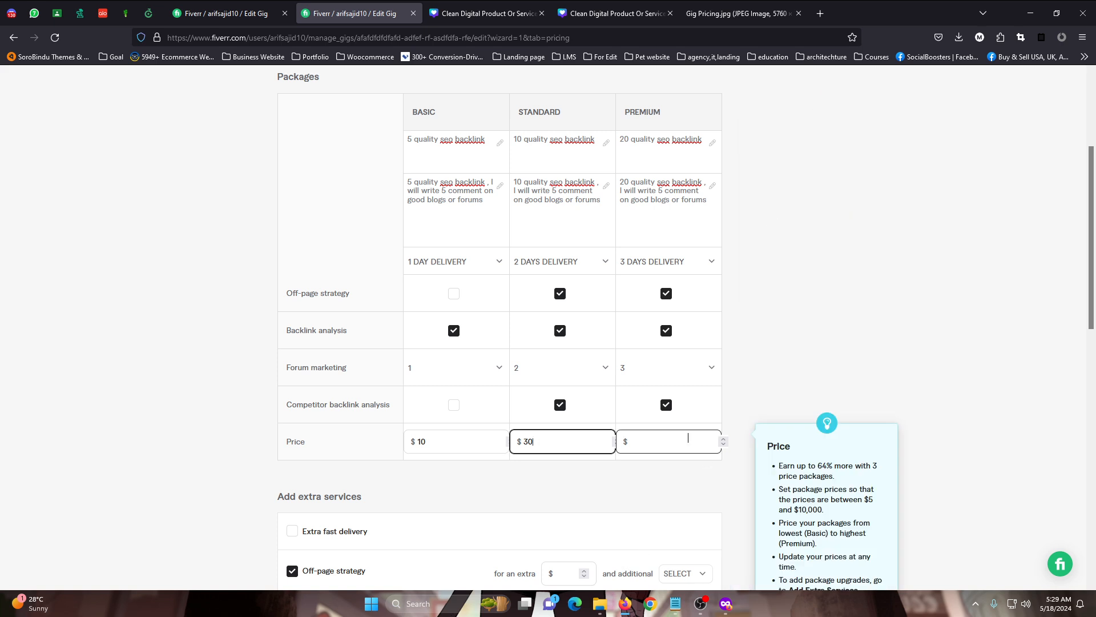
click(688, 438)
text(45)
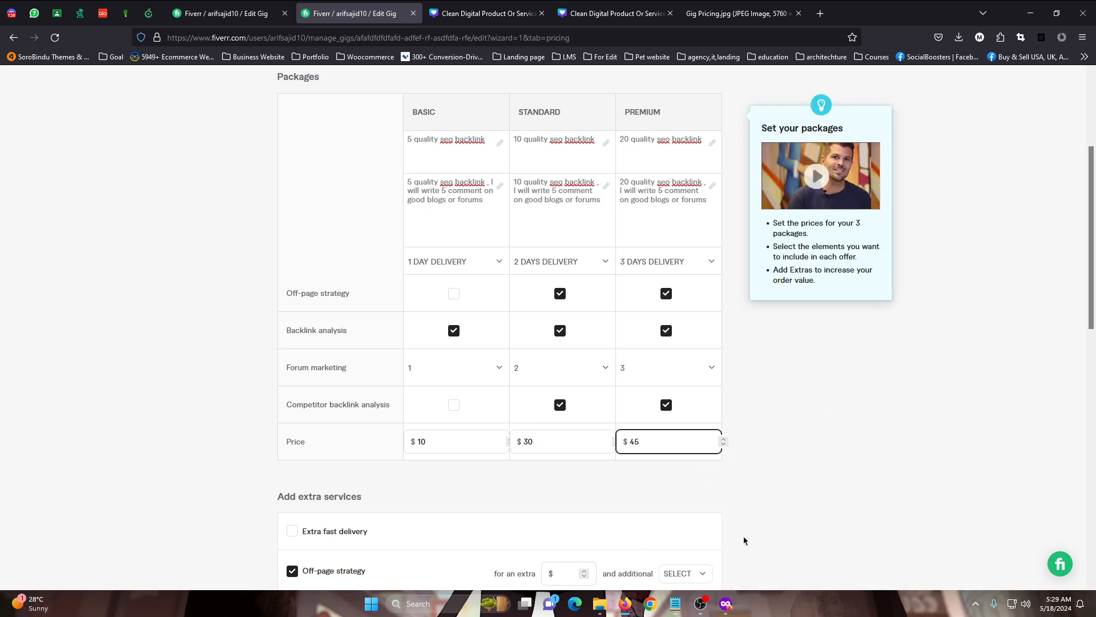
click(744, 540)
scroll(787, 424, down, 2)
mouse_move(289, 434)
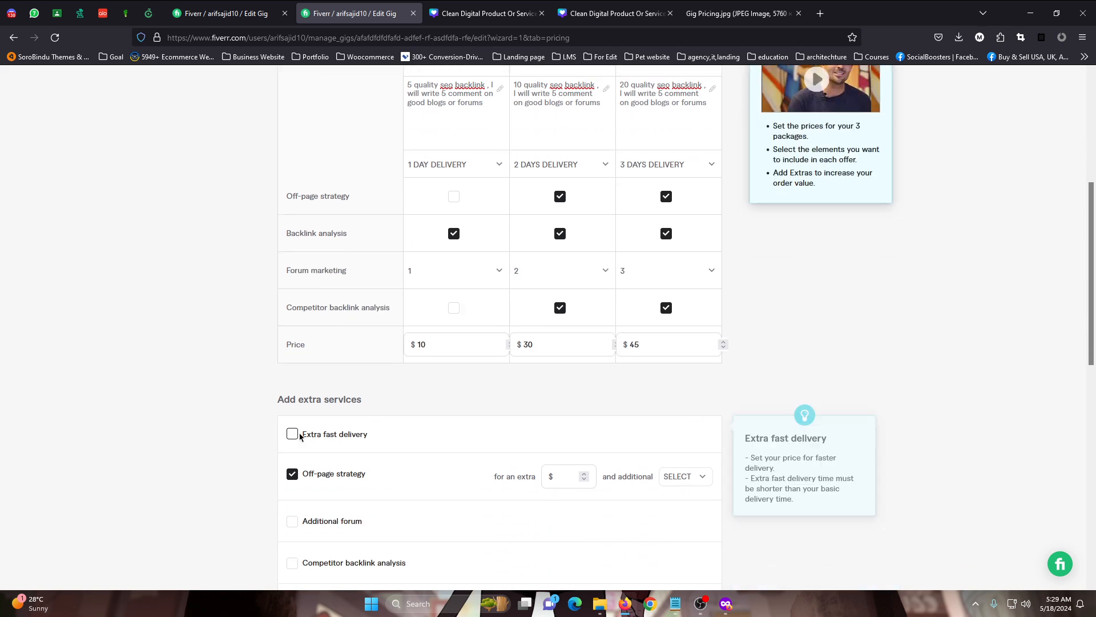
Enable extra fast delivery and offer the Standard package in 1 day for an extra $10
click(347, 435)
scroll(560, 387, down, 2)
click(556, 374)
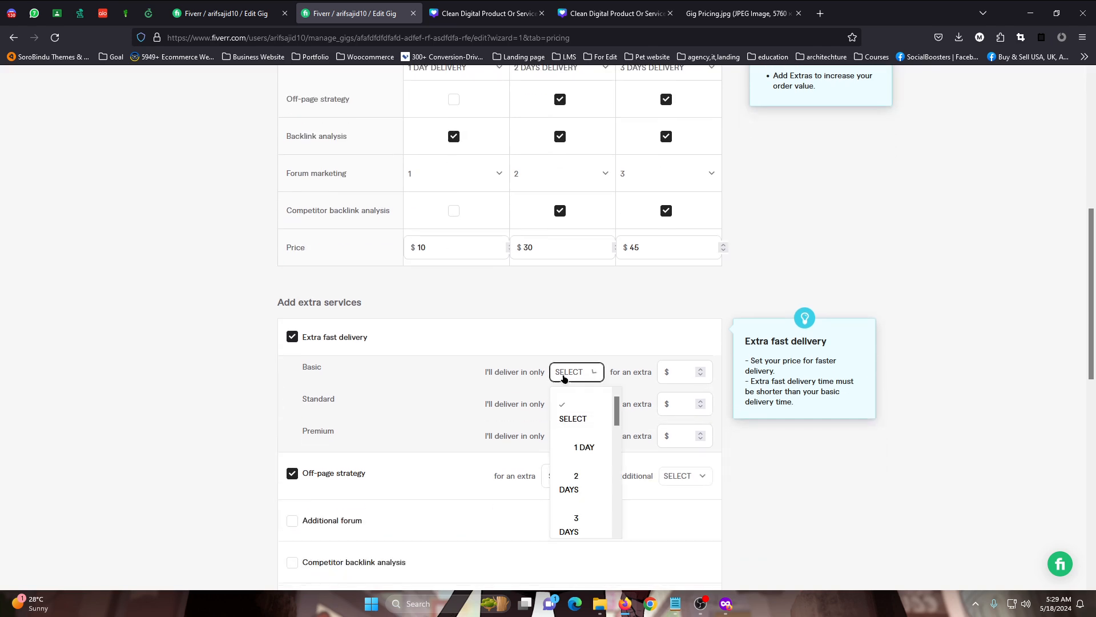
click(555, 374)
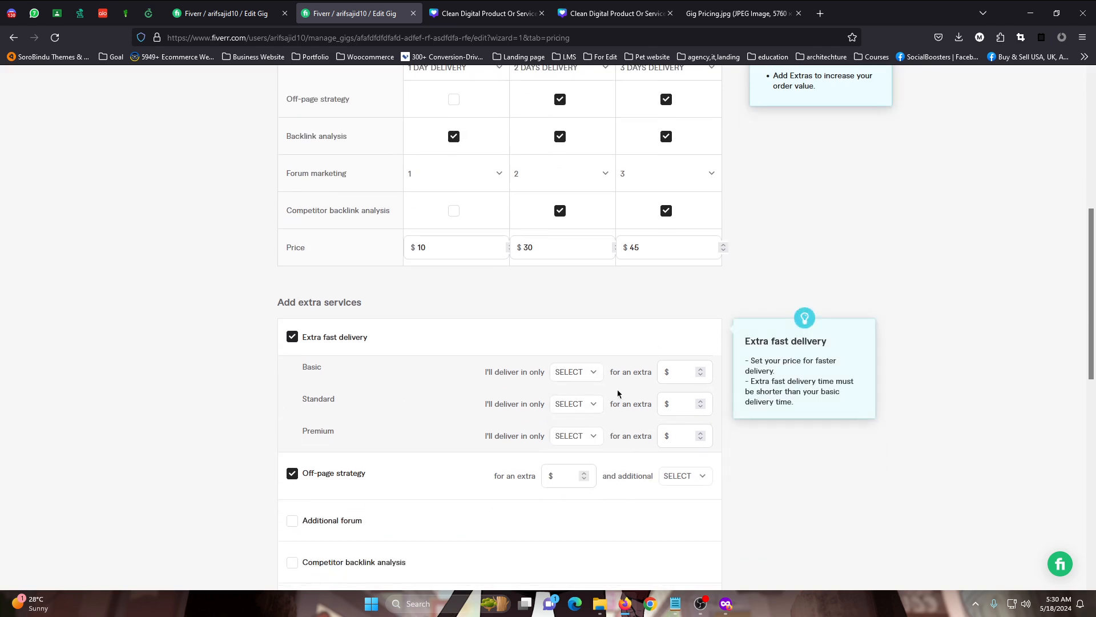
click(571, 405)
click(578, 478)
key(Tab)
text(10)
Offer extra fast delivery of the Premium package in 2 days for an extra $10
click(574, 435)
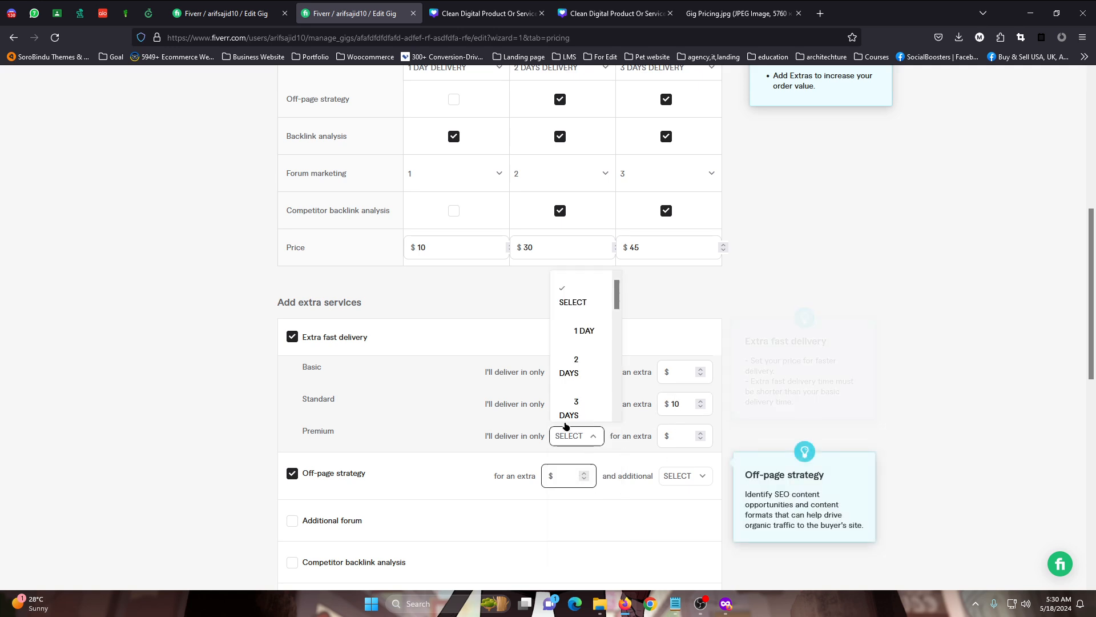
click(573, 364)
click(665, 432)
text(10)
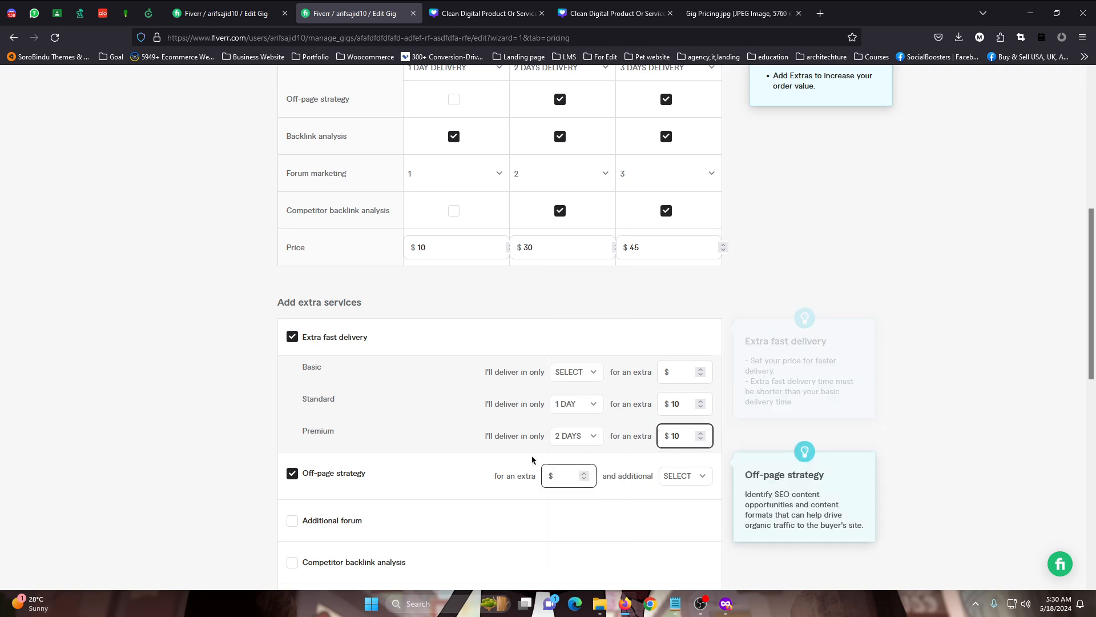
Price the off-page strategy extra at $15 with 1 additional day
scroll(474, 451, down, 2)
click(569, 381)
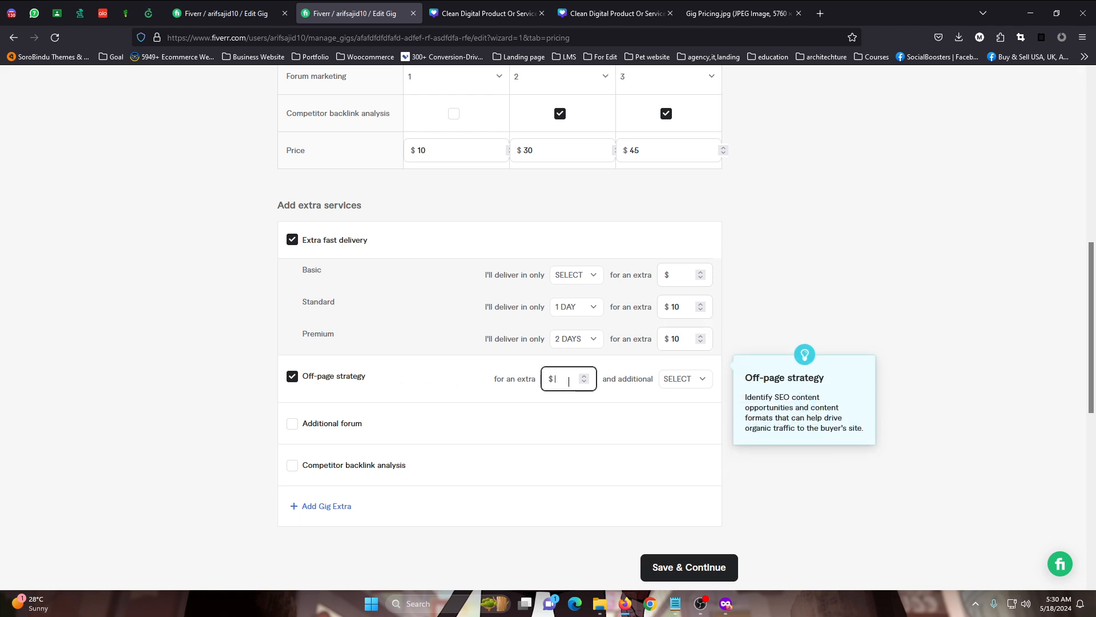
text(10)
key(BackSpace)
text(5)
click(688, 379)
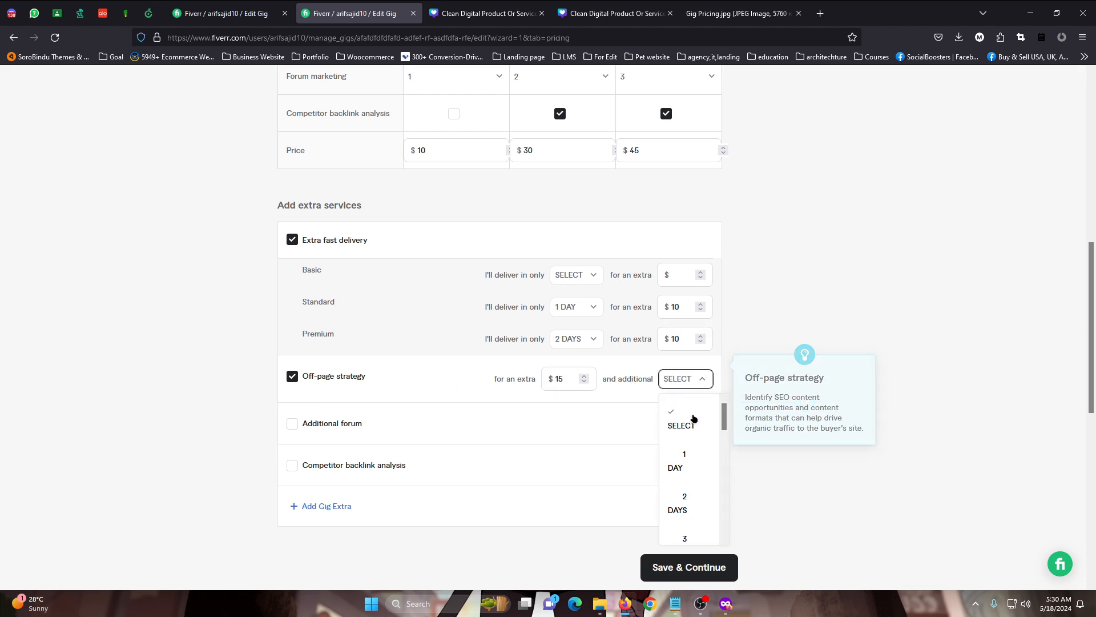
click(690, 463)
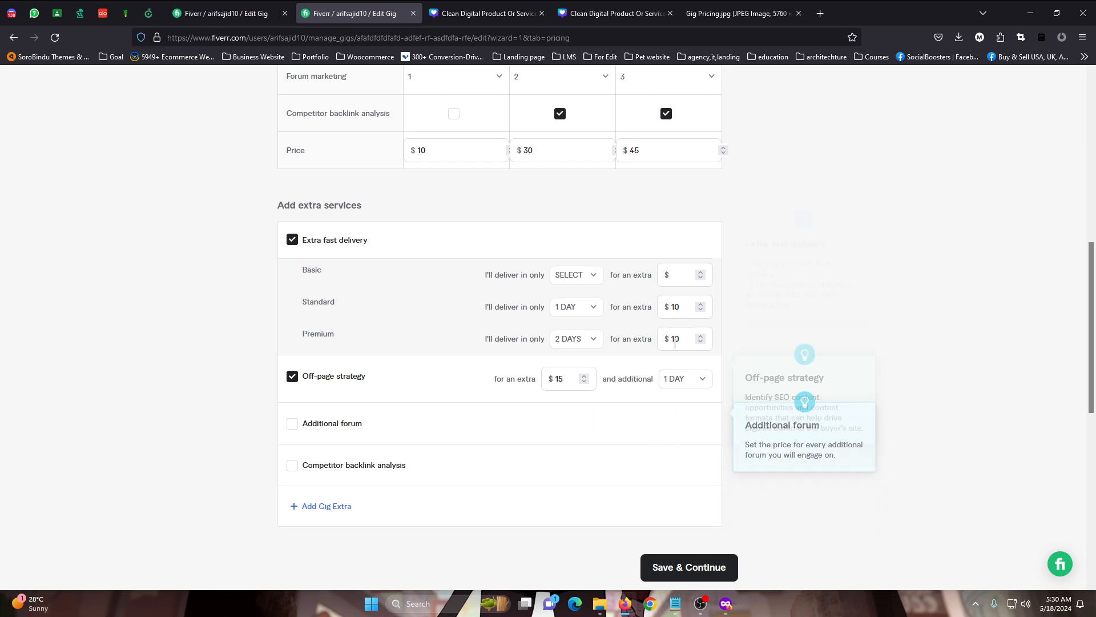
Add a custom gig extra titled "on page seo" for an extra $50 and choose its additional delivery time
click(326, 506)
scroll(426, 400, down, 3)
click(431, 312)
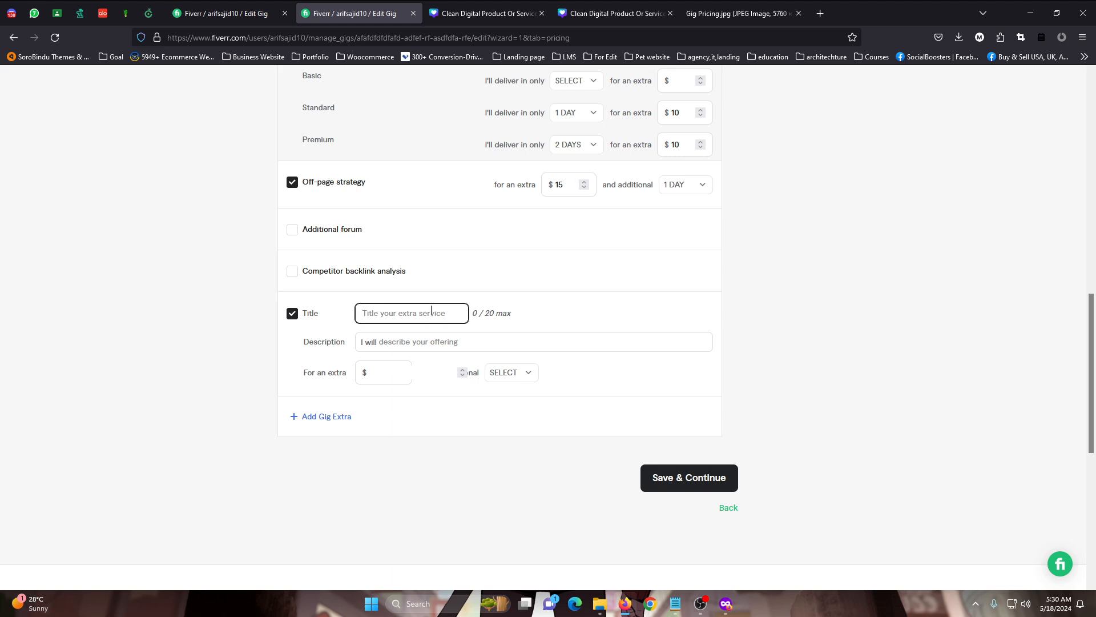
text(o)
key(BackSpace)
text(on page seo)
click(391, 368)
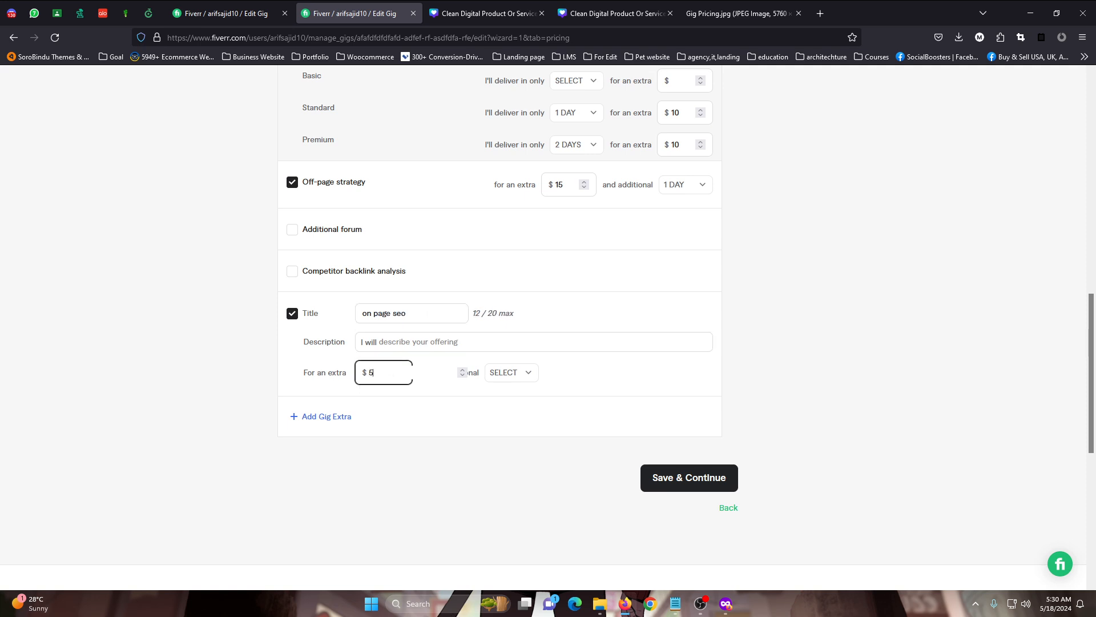
text(50)
click(505, 383)
click(512, 492)
Review the filled-in packages, prices and extra services, and look briefly at the competitor gig's page
scroll(788, 349, up, 15)
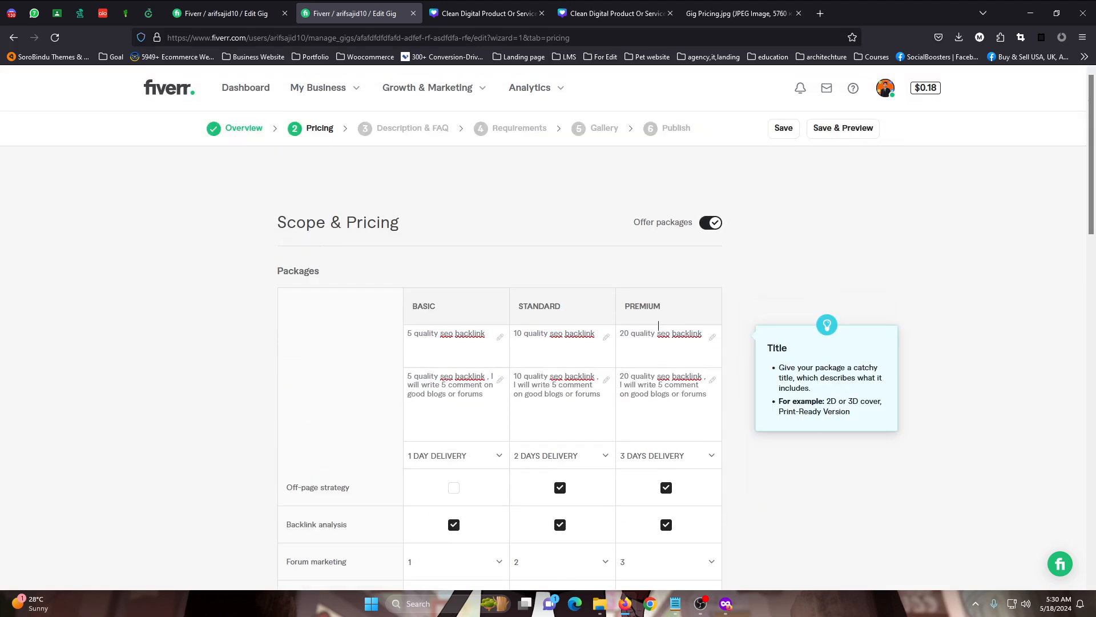
scroll(462, 297, down, 5)
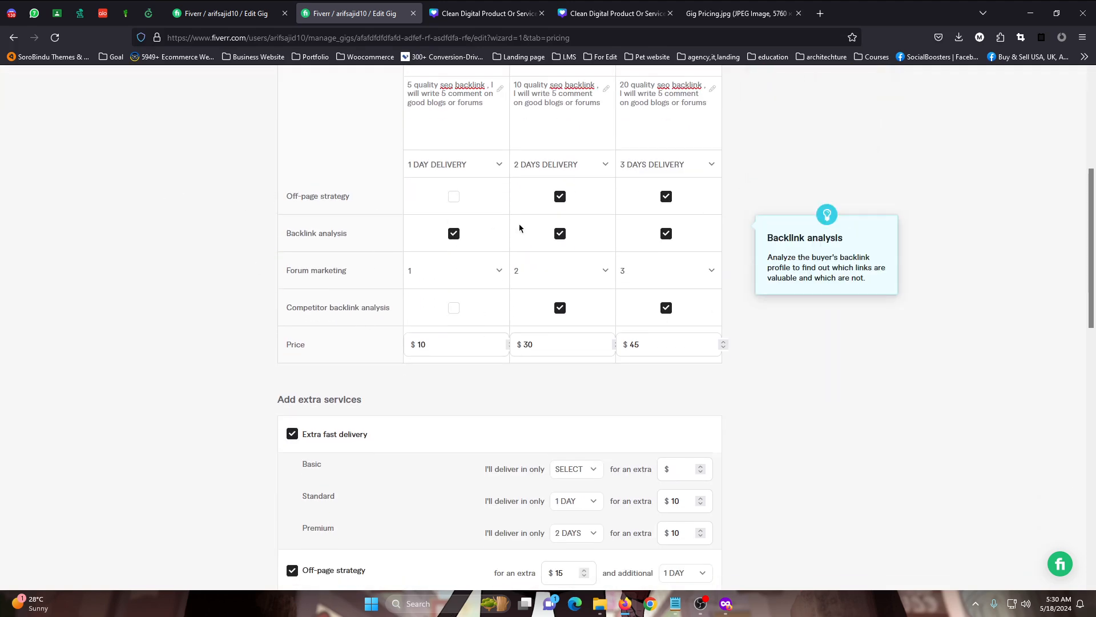
click(628, 607)
click(559, 6)
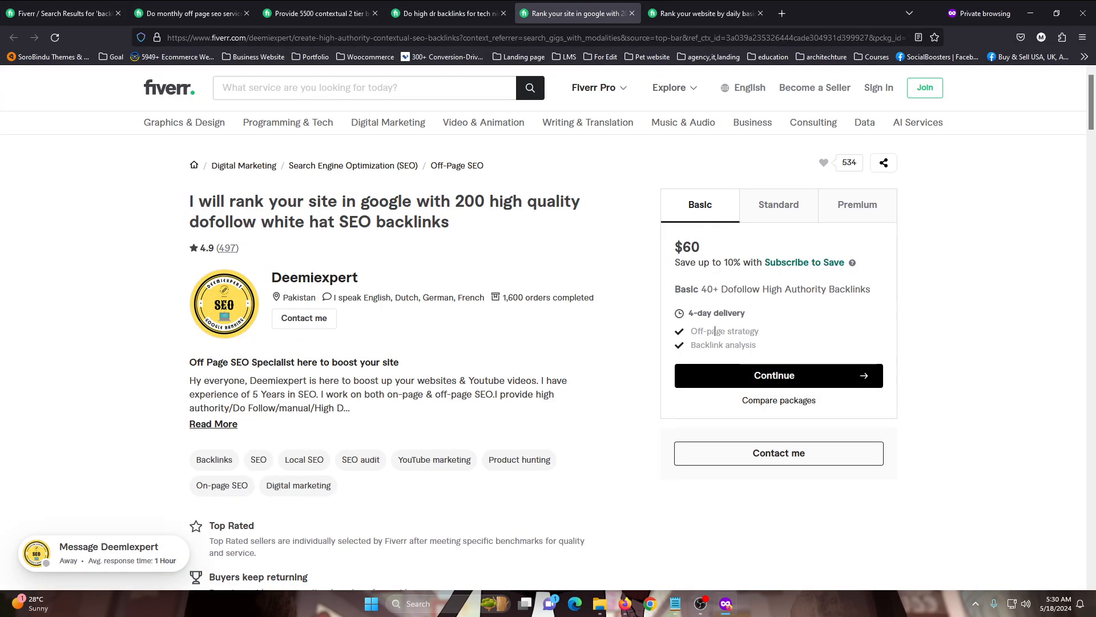
click(625, 604)
scroll(595, 519, up, 2)
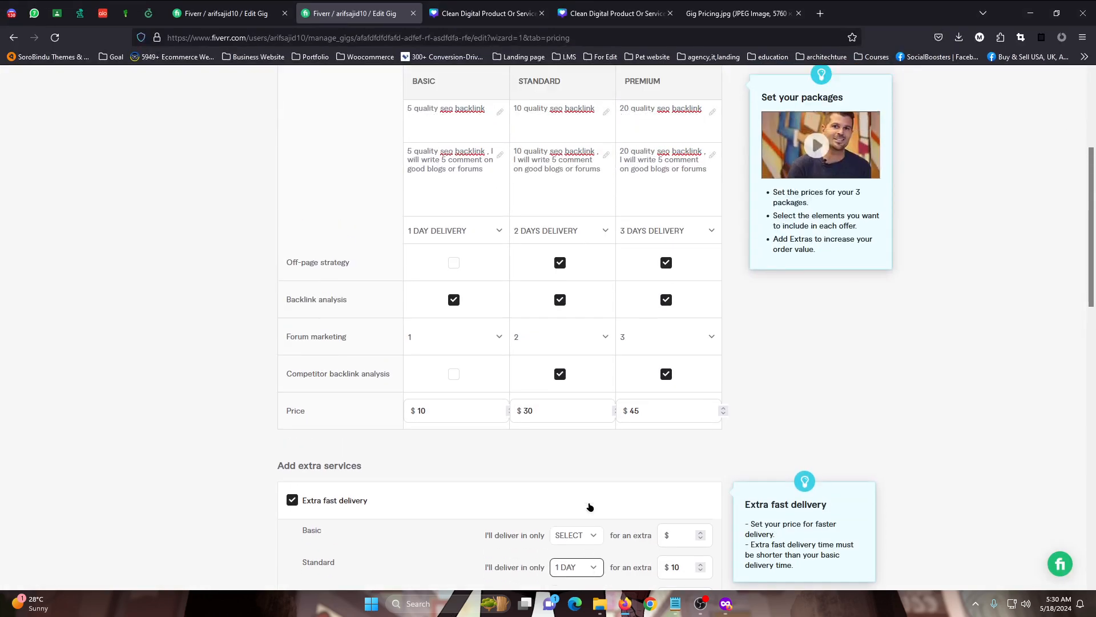
scroll(590, 507, up, 2)
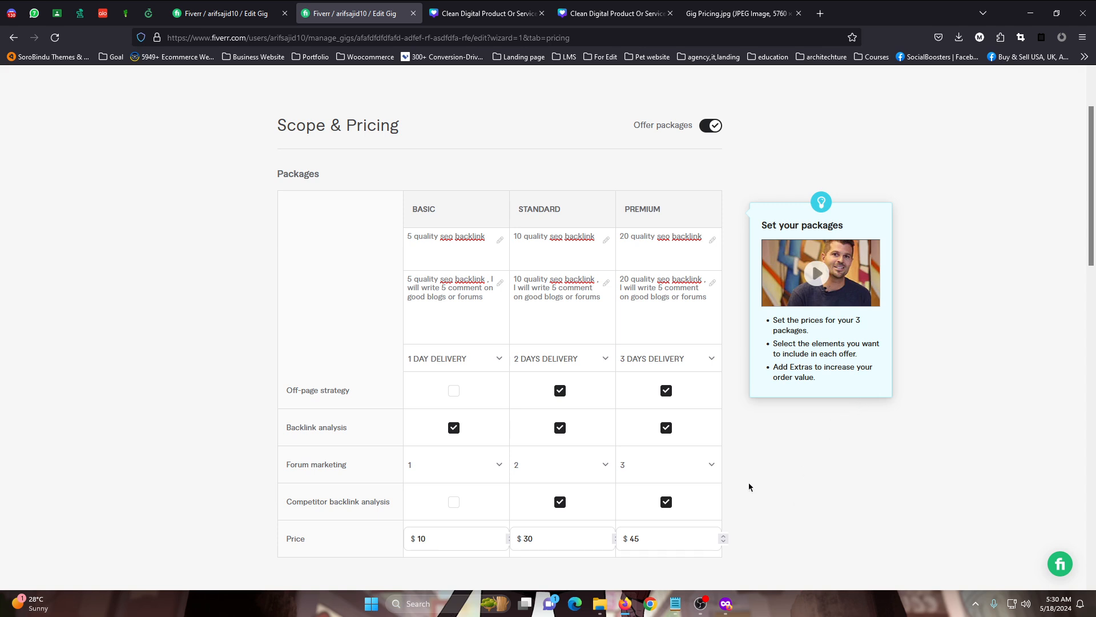
scroll(732, 466, down, 2)
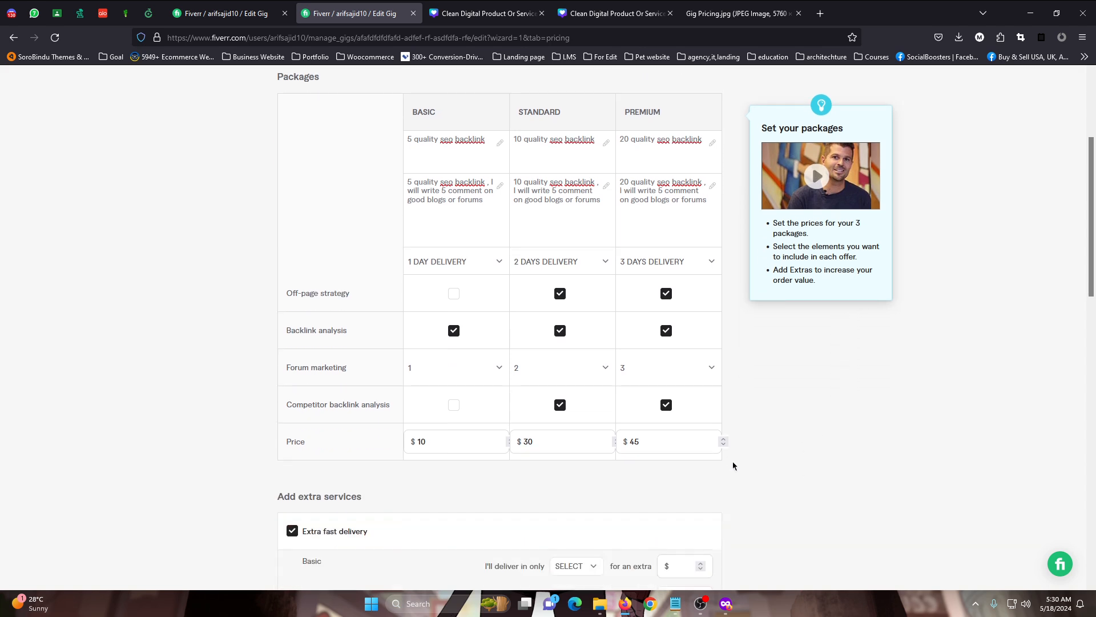
scroll(739, 460, up, 2)
Copy the Basic package's title from the gig pricing form and switch to a blank Notepad note
mouse_move(677, 606)
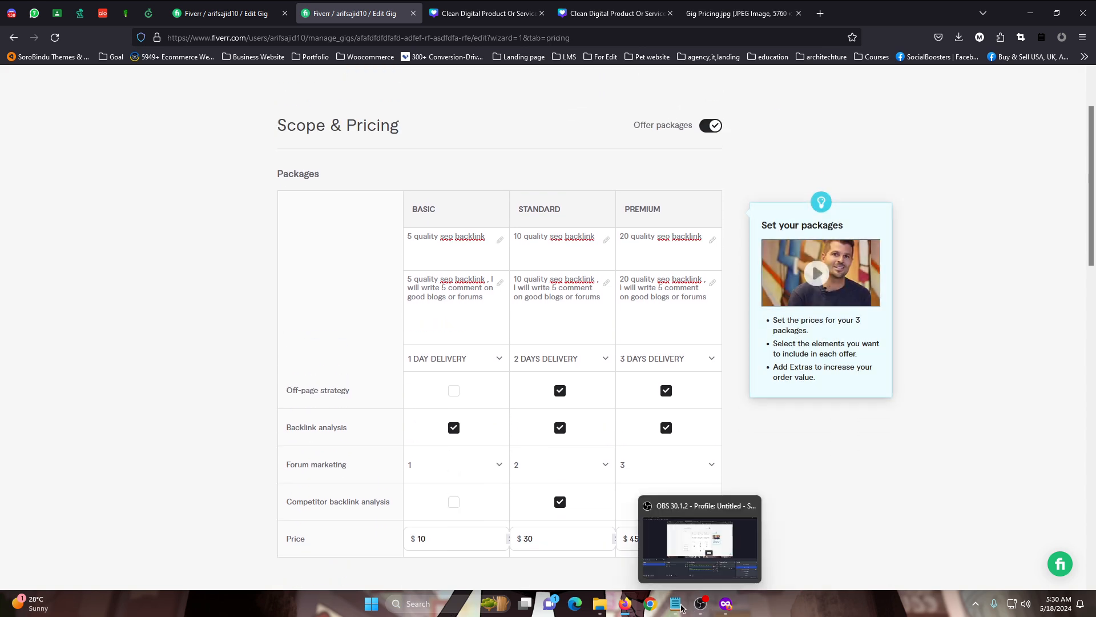
click(681, 550)
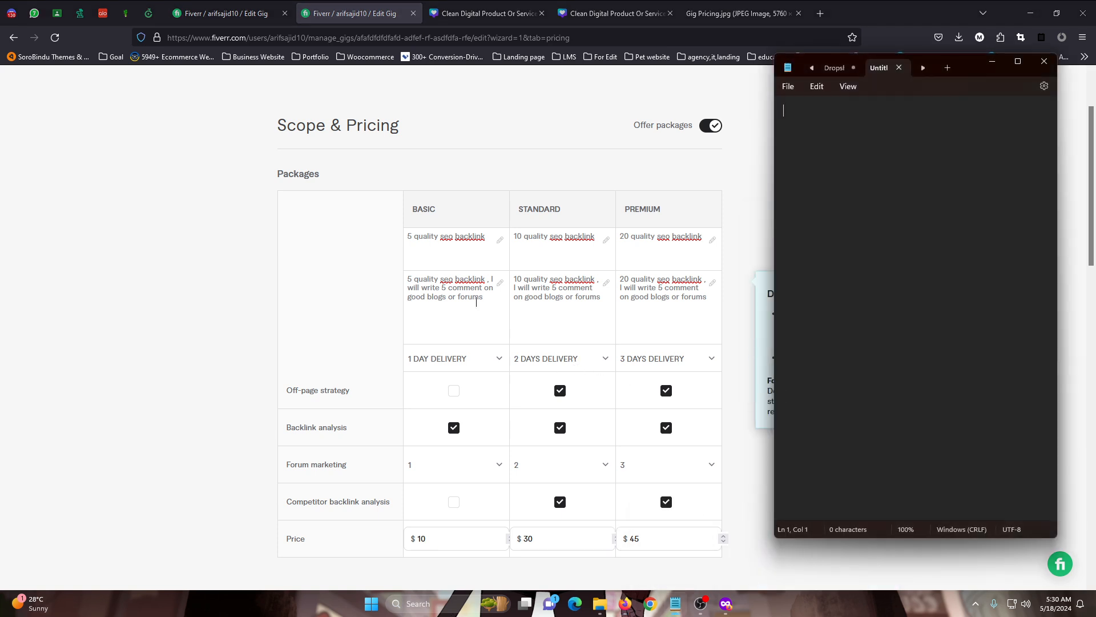
triple_click(454, 235)
key(ctrl+c)
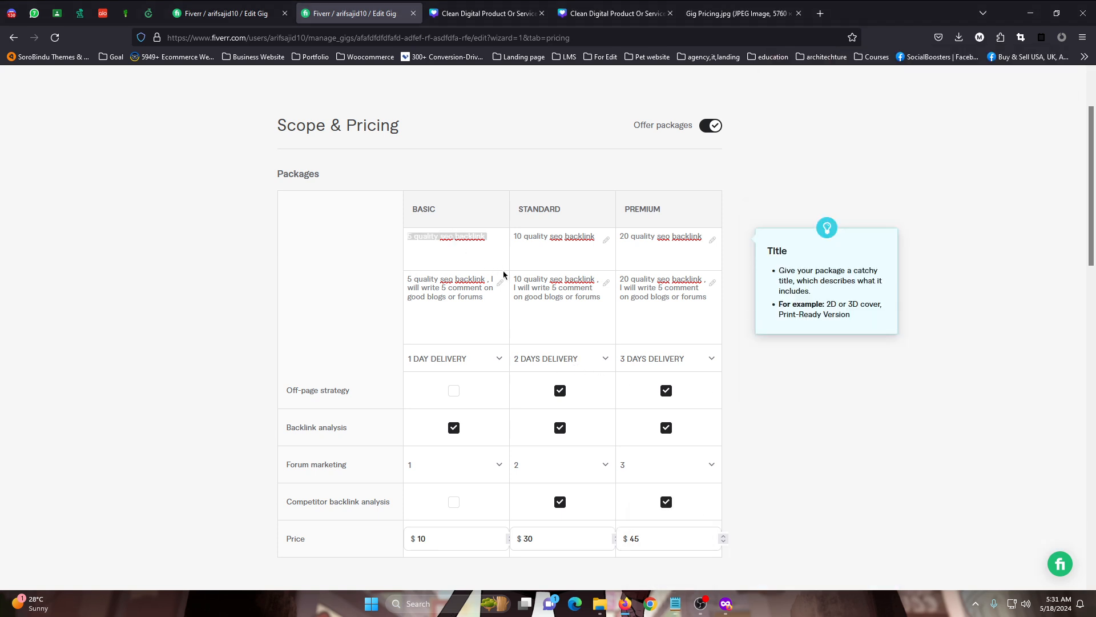
click(726, 604)
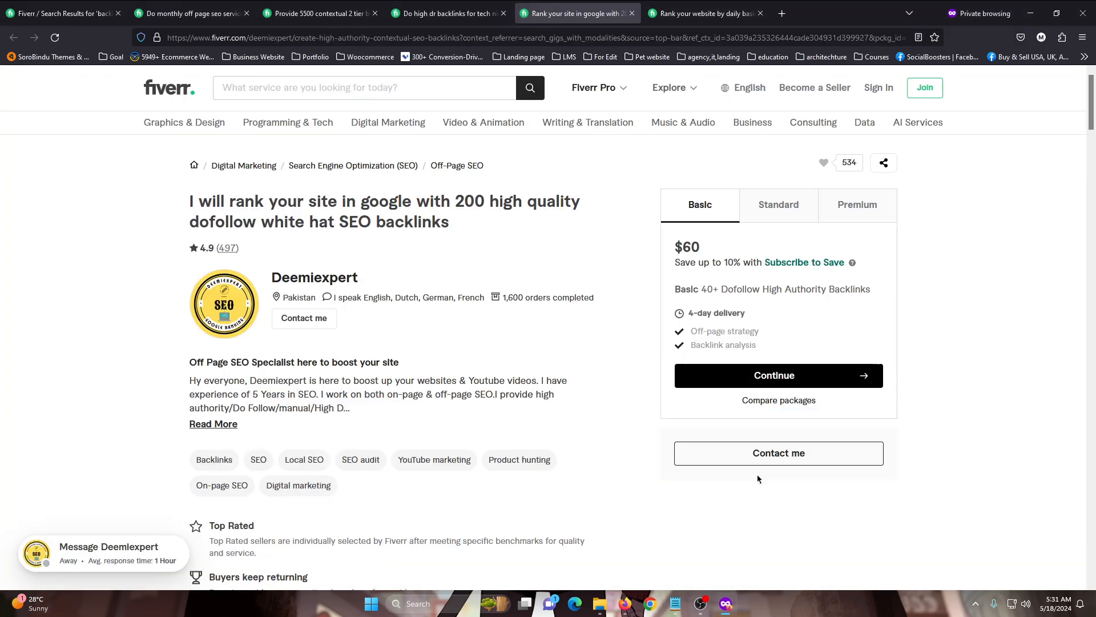
click(675, 609)
click(625, 604)
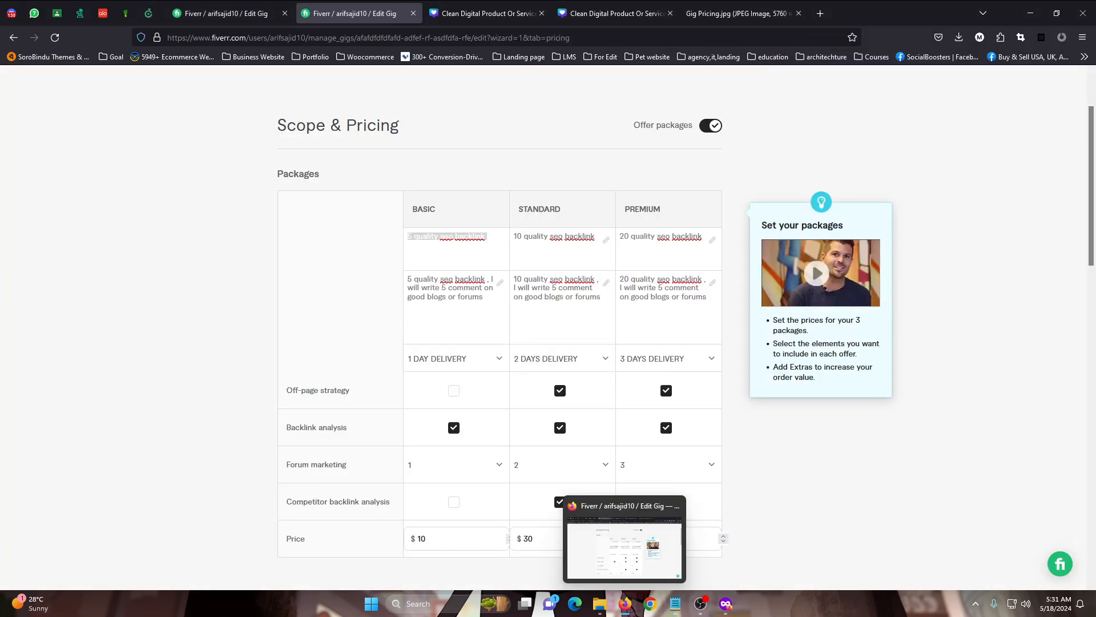
click(675, 604)
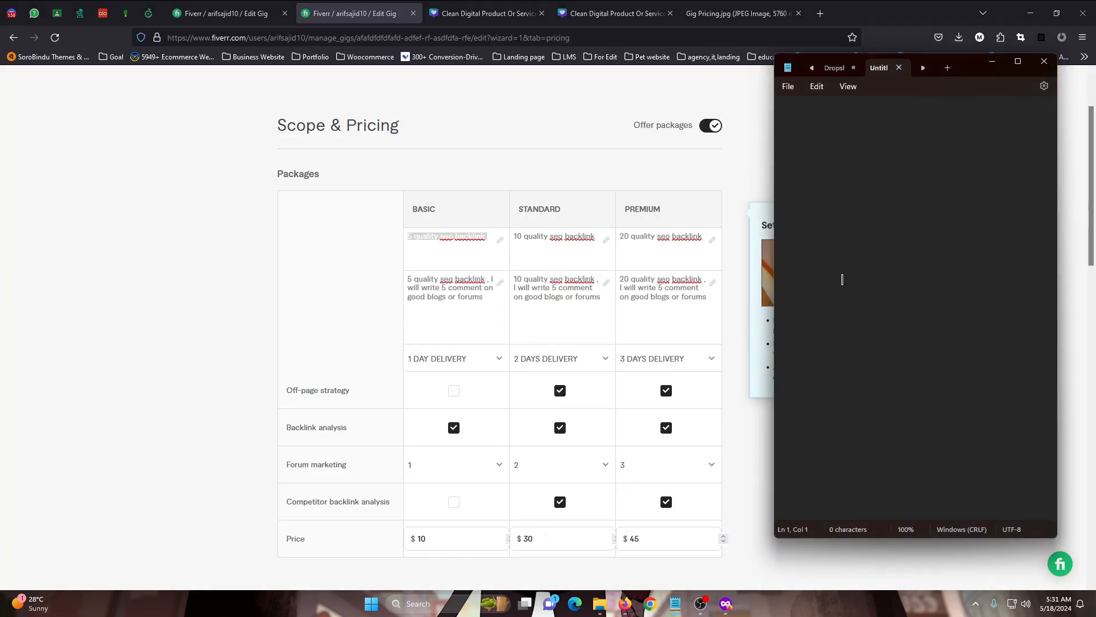
Write the heading "Basic package" in the note and add the line "tilte - 5 quality seo backlink" below it
text(ic package)
key(Return)
key(Return)
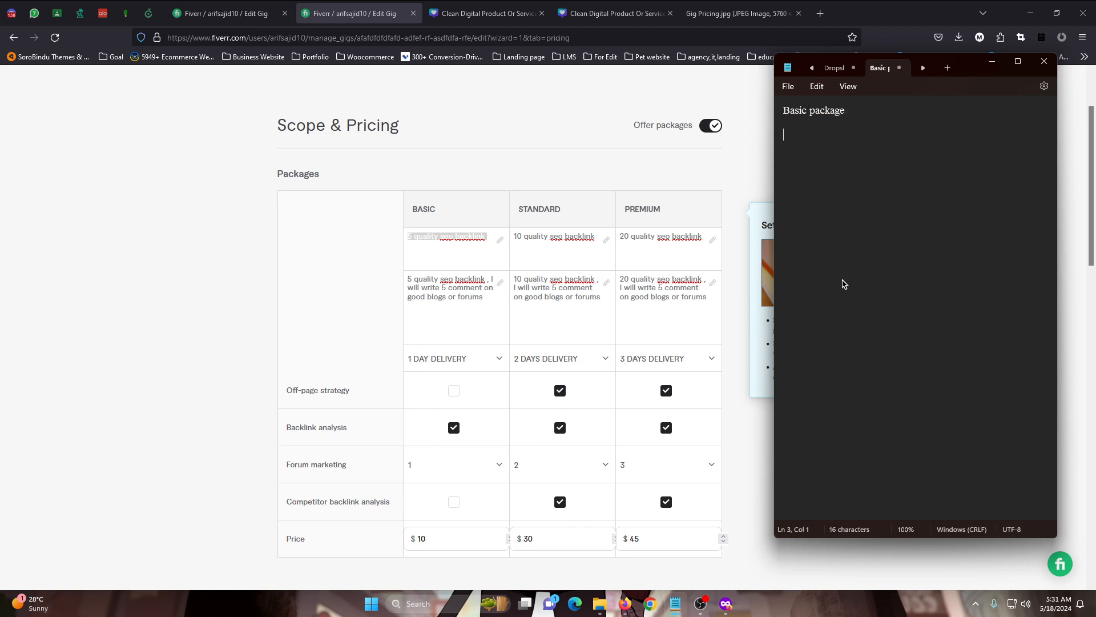
text(tilte -)
key(ctrl+v)
key(Return)
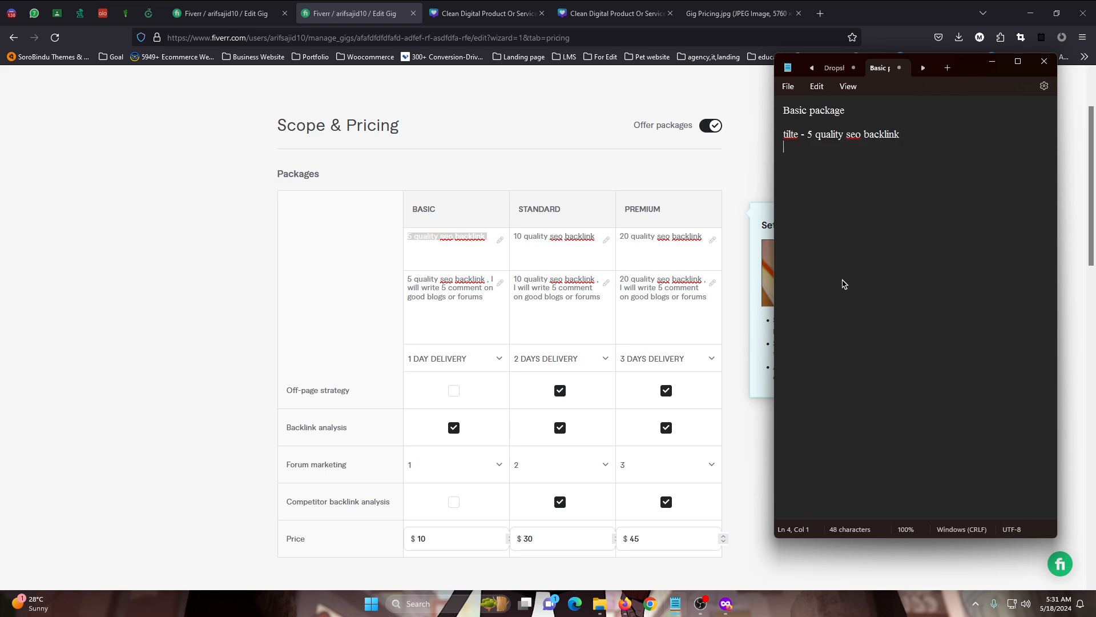
Add a "description -" line to the note with the Basic package's description copied from the gig form
text(descrip)
text(t)
key(BackSpace)
text(ription)
key(alt+Tab)
key(Tab)
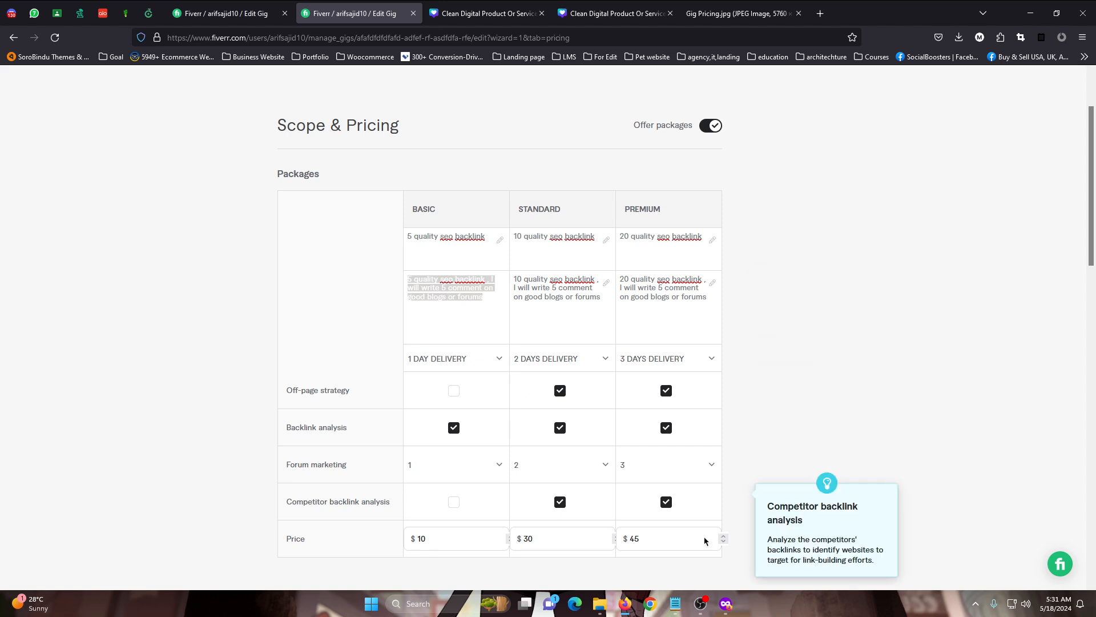
click(683, 607)
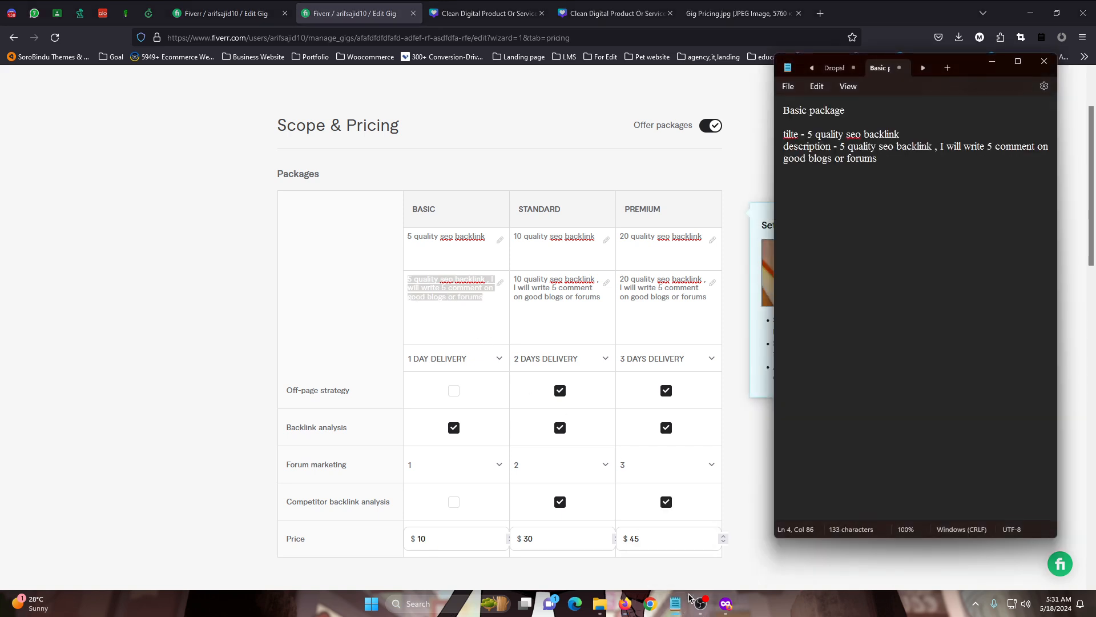
mouse_move(689, 598)
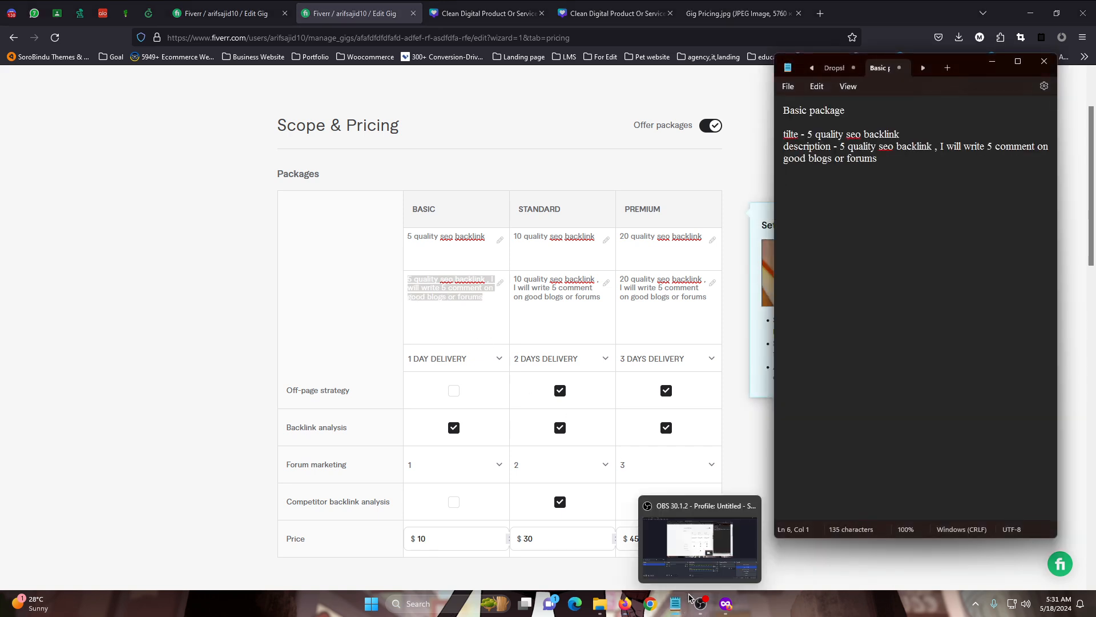
List the Basic package's features in the note as "1 day delivery" and "backlink analysis"
text(features)
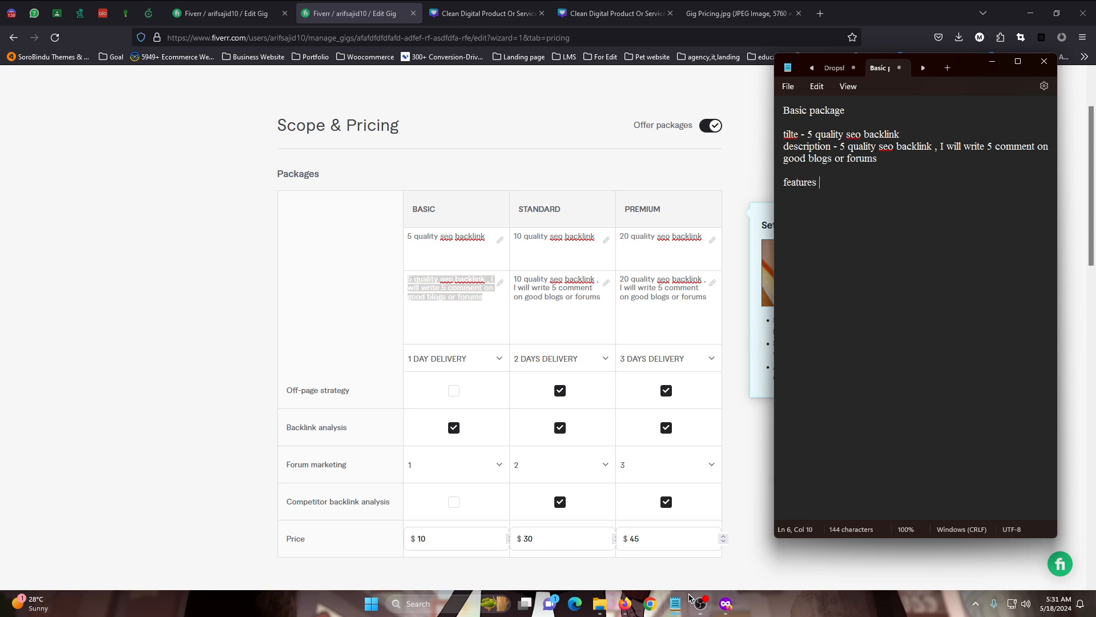
text(ton)
key(BackSpace)
key(BackSpace)
text(1 day delivery bac)
key(BackSpace)
key(BackSpace)
key(BackSpace)
text(backlink an)
text(ylysis)
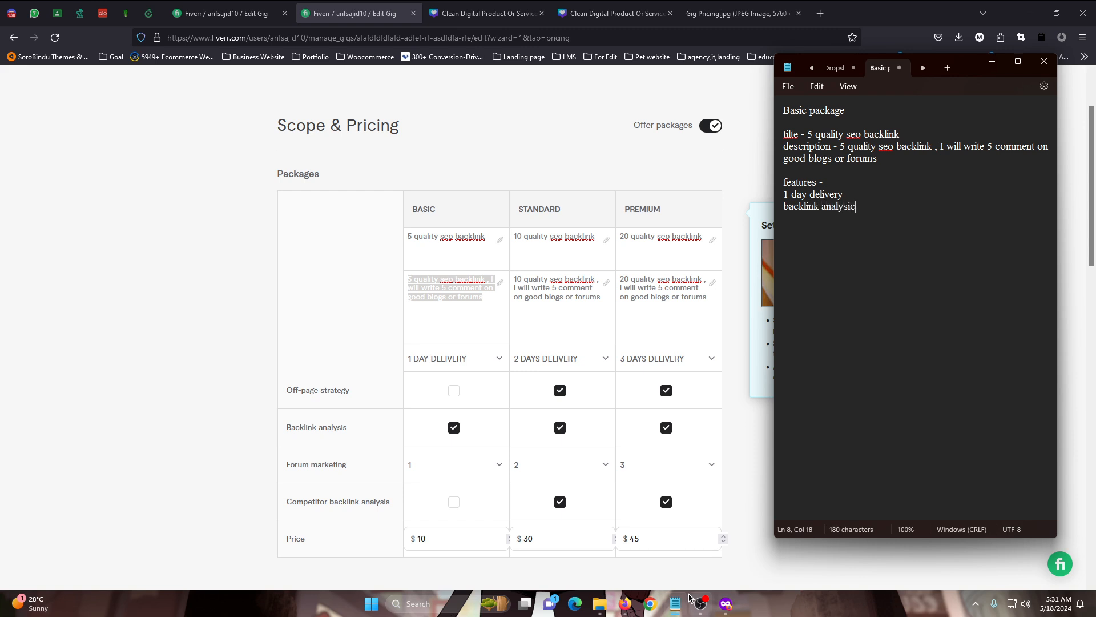
Start a "Standard package" section below the Basic package's features in the note
key(Return)
key(Return)
key(Return)
text(Standard package)
key(Return)
key(Return)
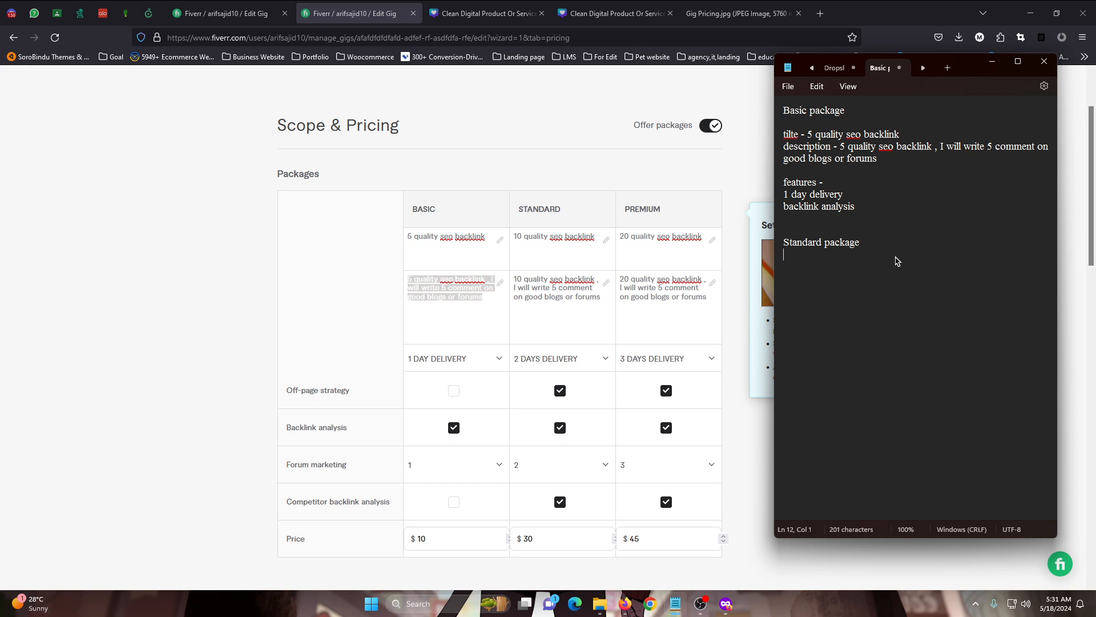
Add a "title -" line under Standard package with the title "10 quality seo backlink" copied from the gig form
text(title -)
triple_click(563, 240)
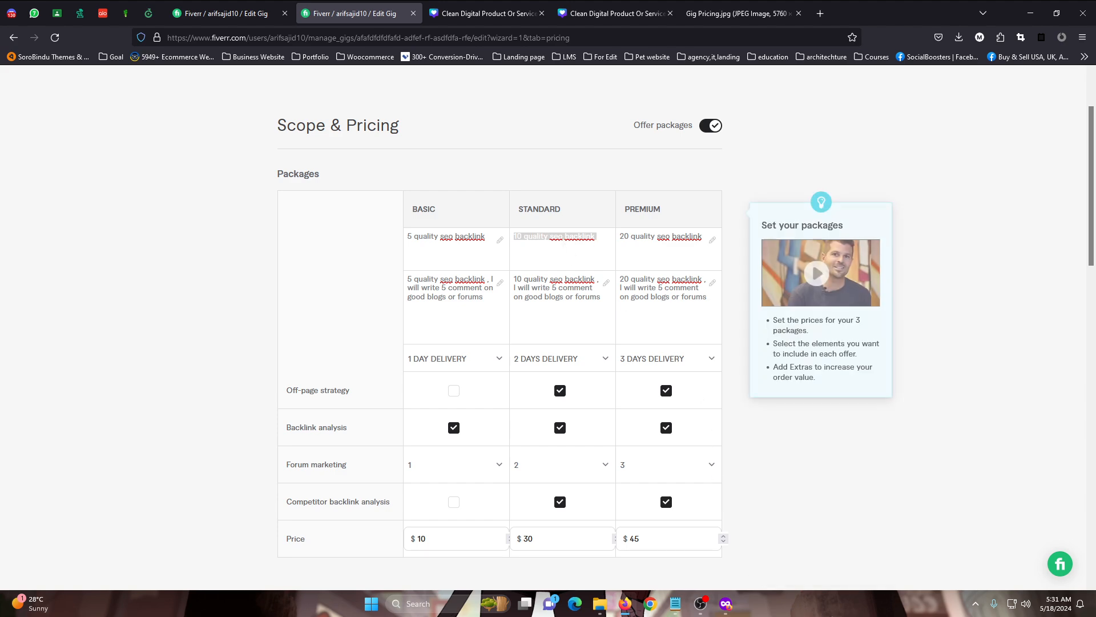
key(ctrl+c)
click(725, 603)
click(675, 603)
key(ctrl+v)
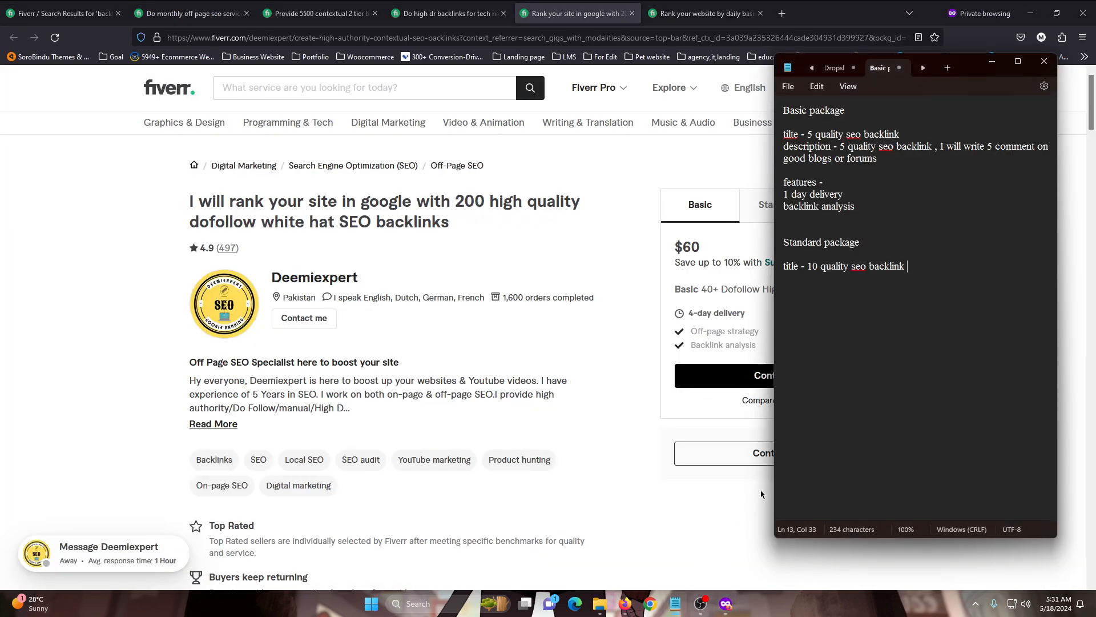
Duplicate the Basic package's description and features block below the Standard package's title in the note
click(787, 147)
drag(788, 147, 861, 206)
click(784, 146)
click(917, 357)
key(Return)
key(Return)
key(ctrl+v)
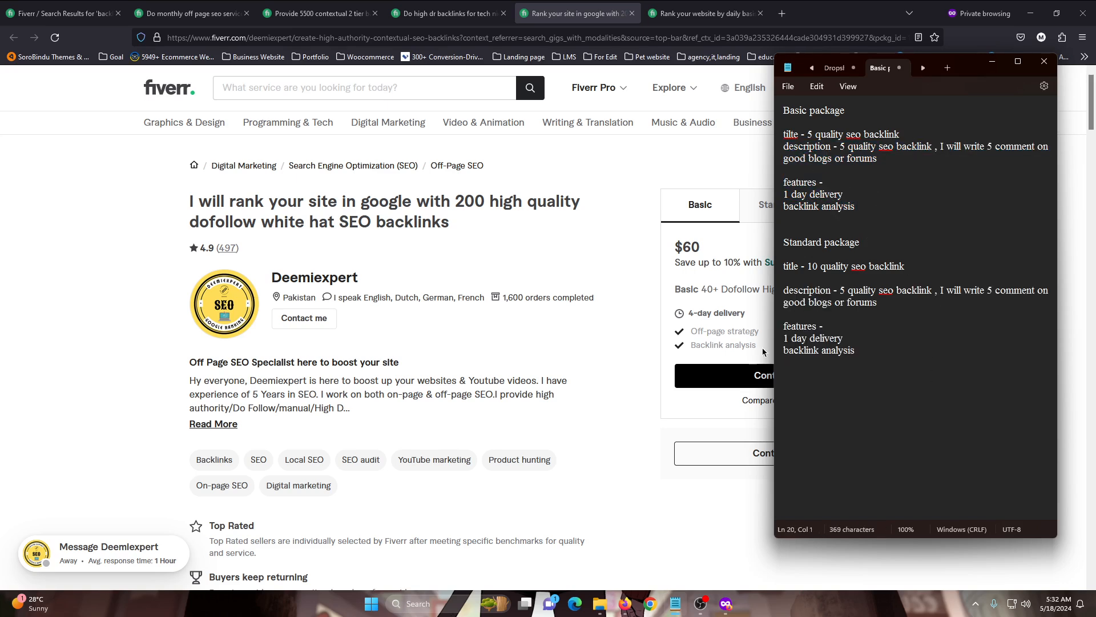
Insert two new lines above "Basic package" and write "tilte" at the top of the note
scroll(605, 515, down, 3)
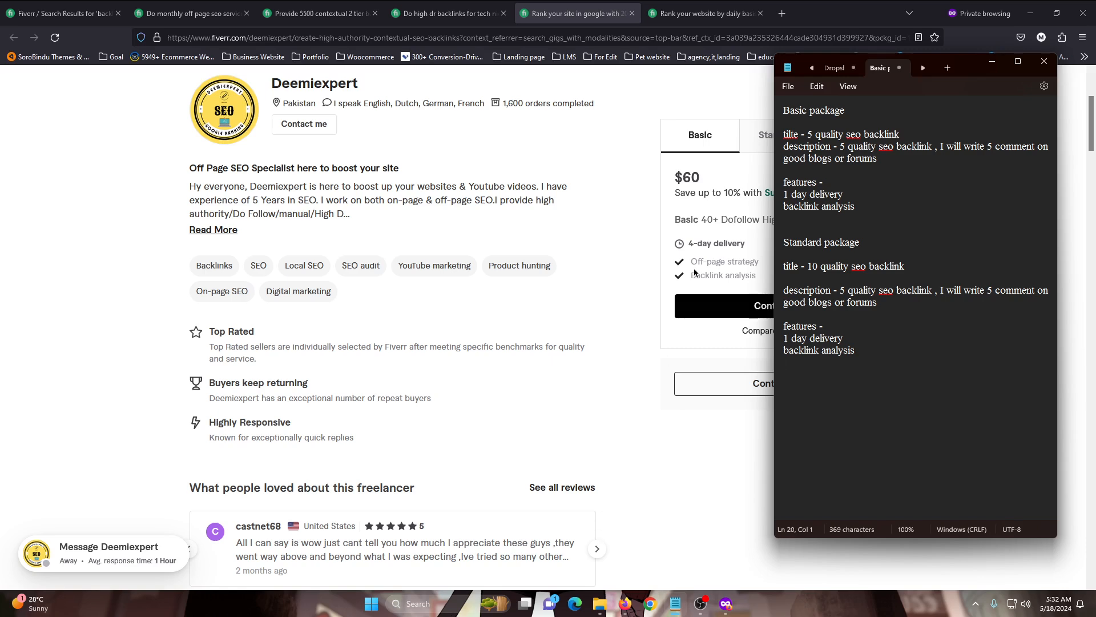
triple_click(785, 110)
click(785, 110)
key(Return)
key(Return)
click(790, 109)
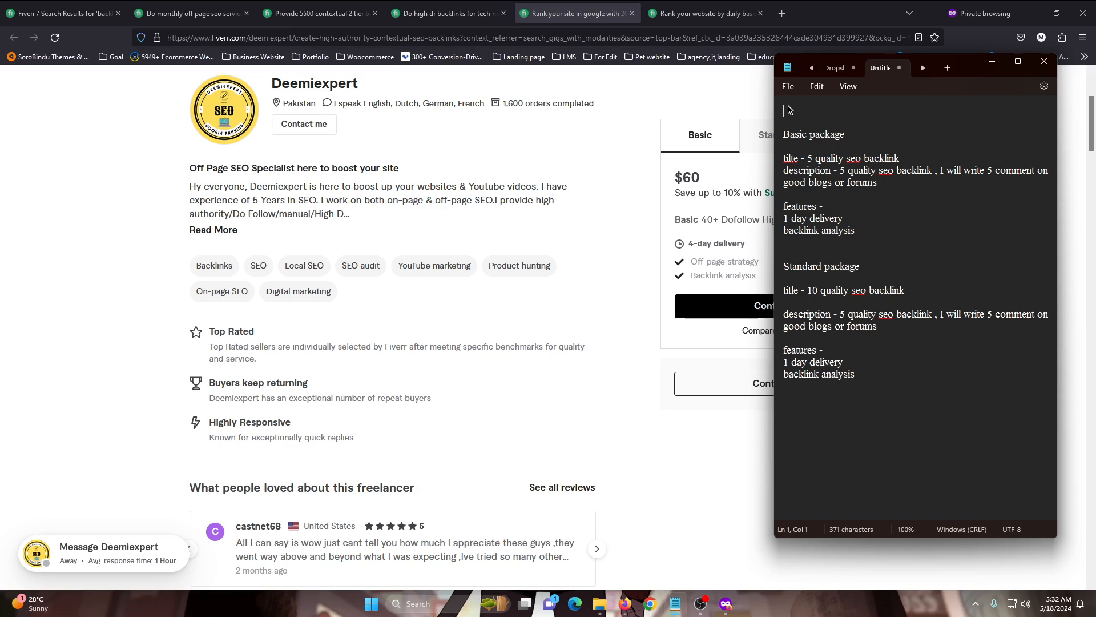
text(Gig)
key(ctrl+a)
key(BackSpace)
key(ctrl+z)
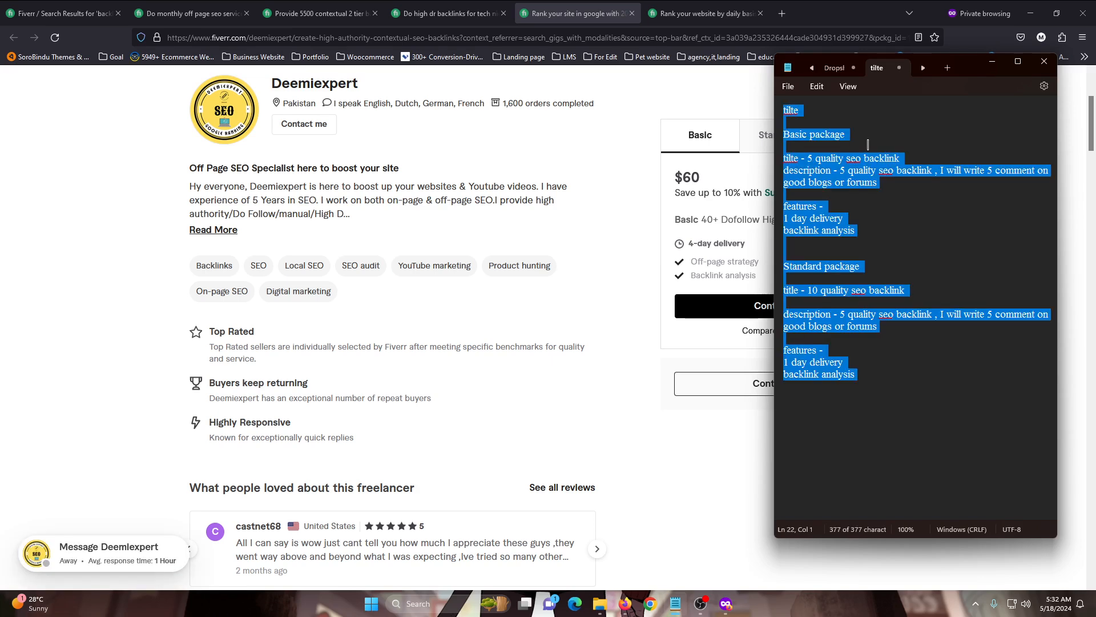
click(965, 134)
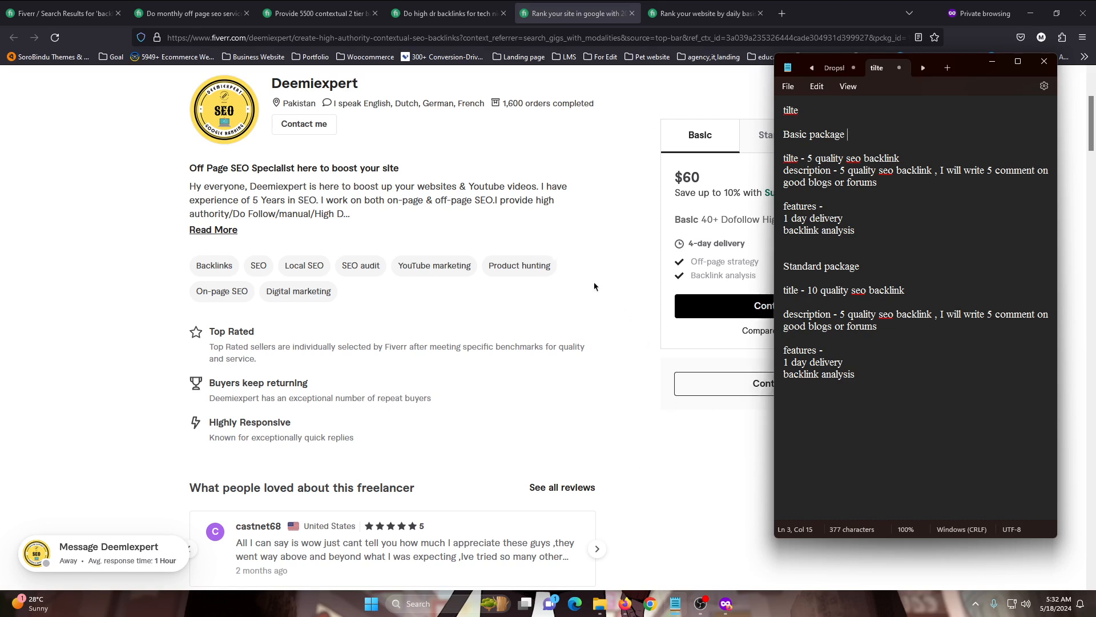
right_click(792, 112)
key(Escape)
Bring up the note over the gig pricing form and place the cursor below the Standard package's features
click(626, 603)
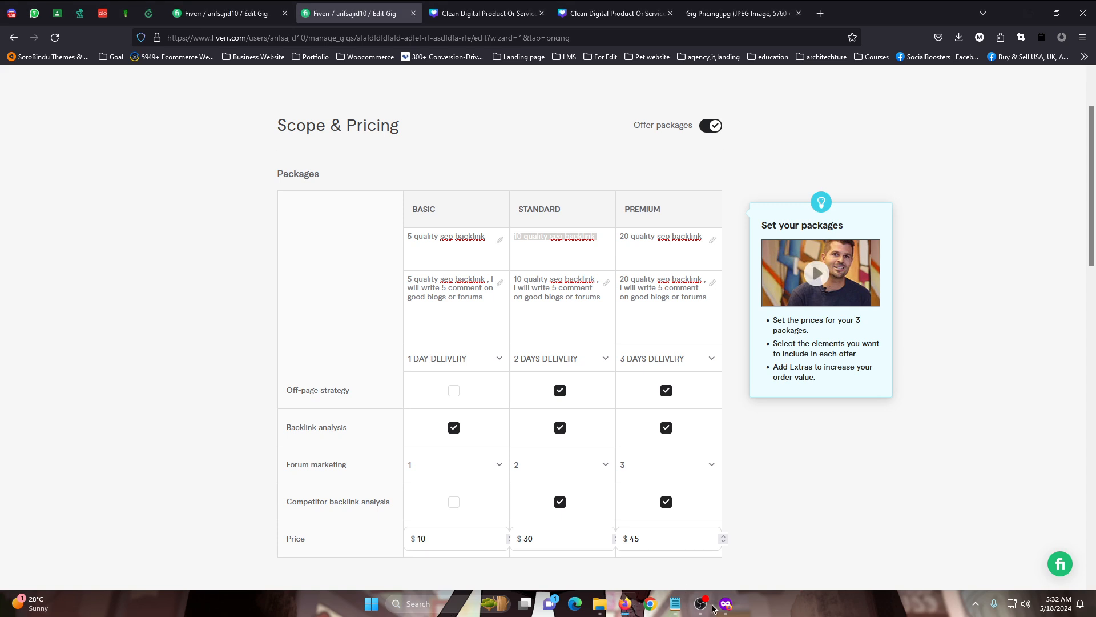
click(675, 604)
click(863, 385)
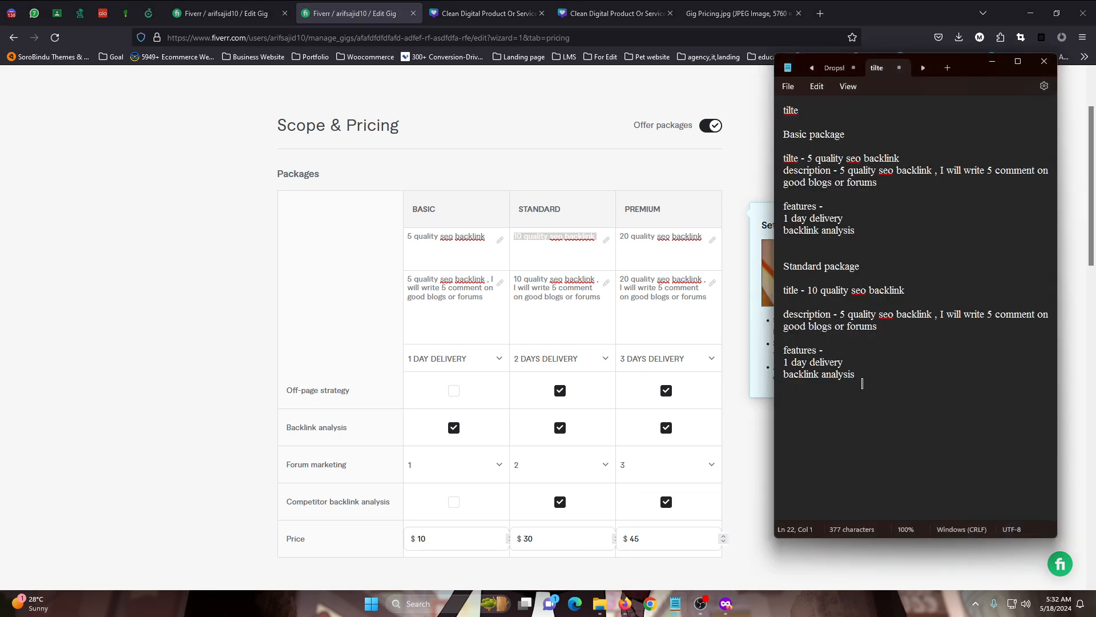